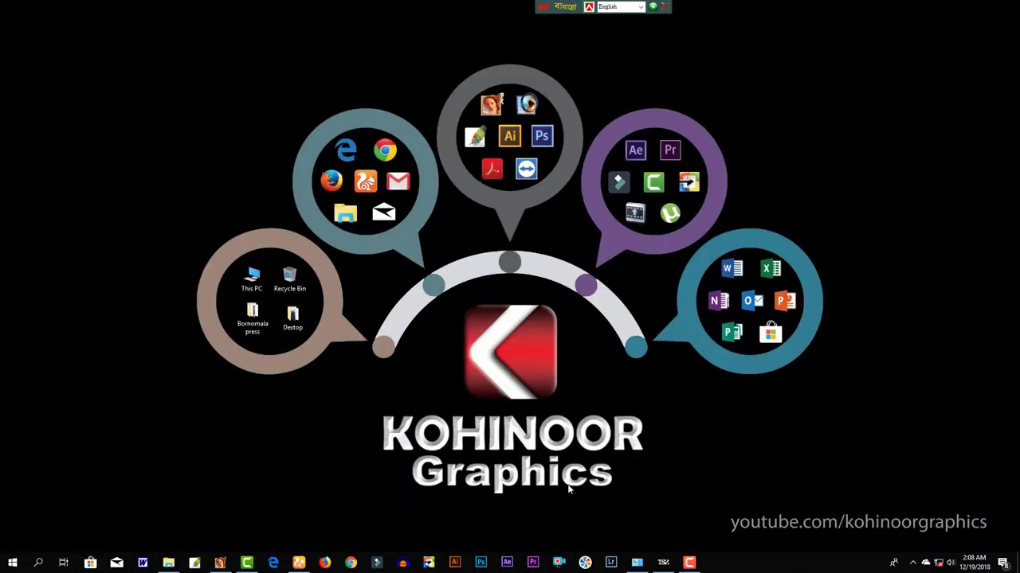
- Restore the Illustrator window, pan over the old artwork, and close that document
left_click(220, 562)
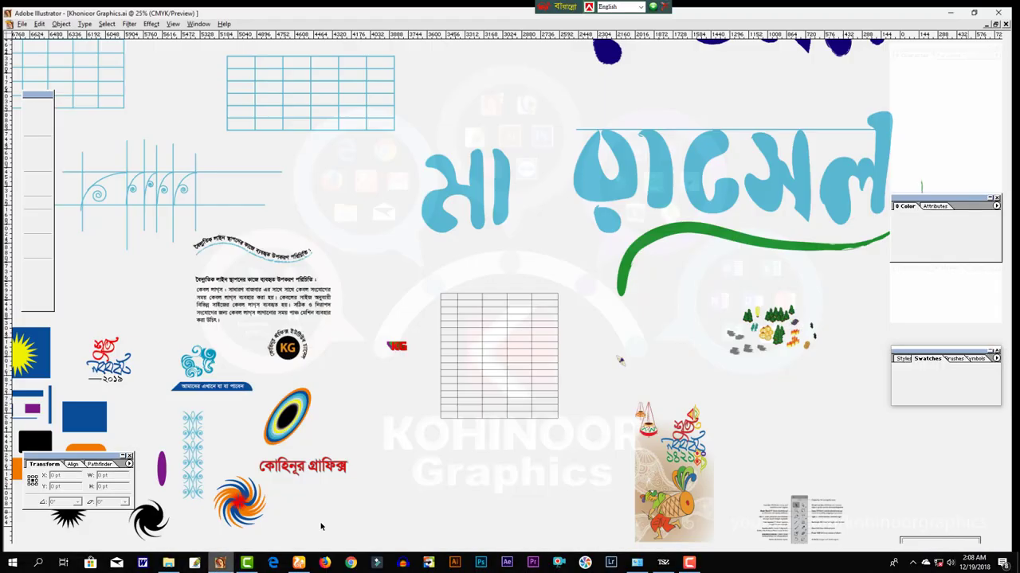
mouse_move(332, 200)
left_mouse_down()
mouse_move(456, 240)
mouse_move(740, 280)
mouse_move(455, 485)
mouse_move(653, 519)
mouse_move(627, 415)
mouse_move(439, 358)
mouse_move(398, 321)
mouse_move(439, 314)
left_mouse_up()
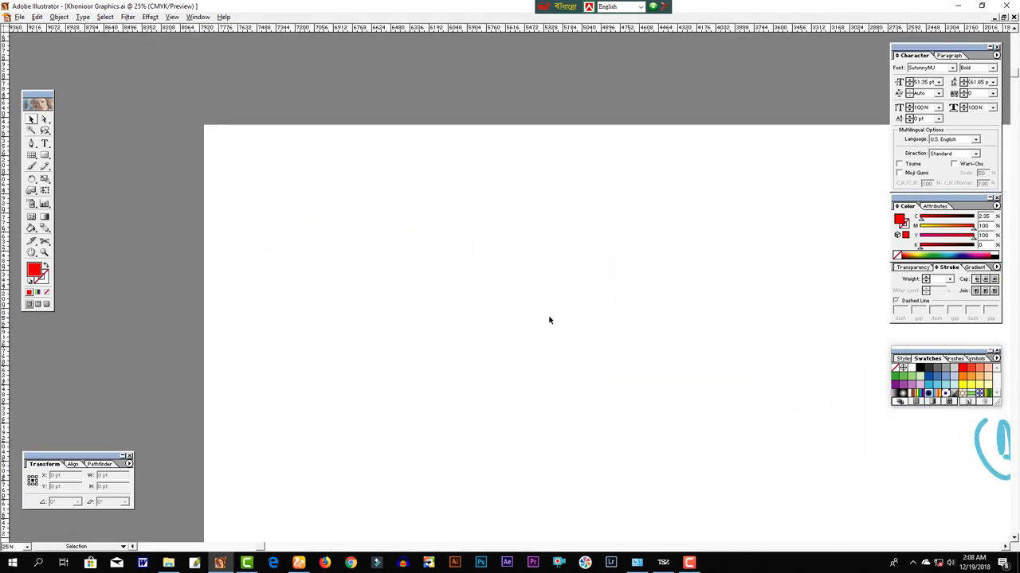
left_click_drag(549, 320, 442, 294)
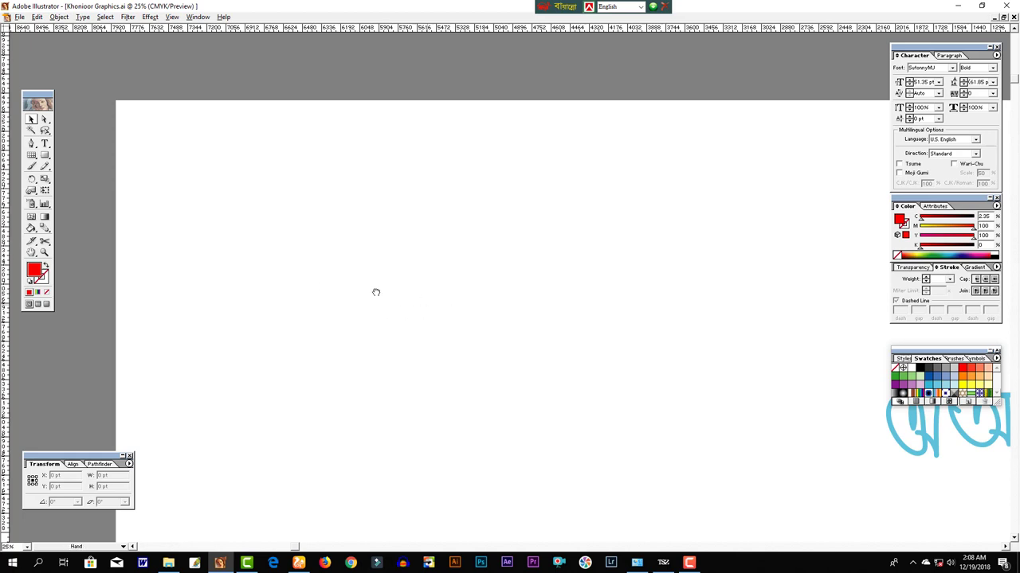
scroll(360, 294, "down", 1)
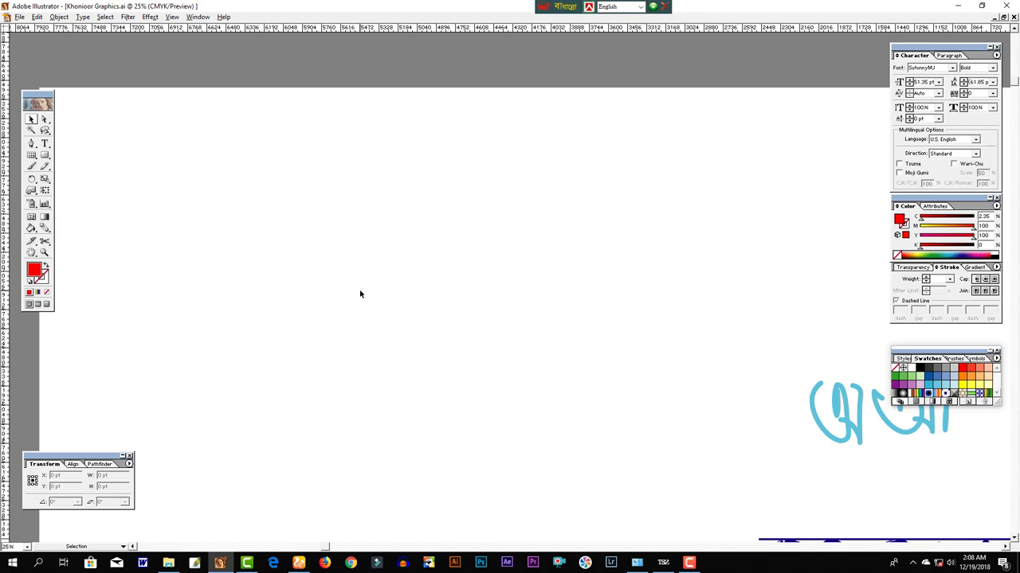
key("ctrl+w")
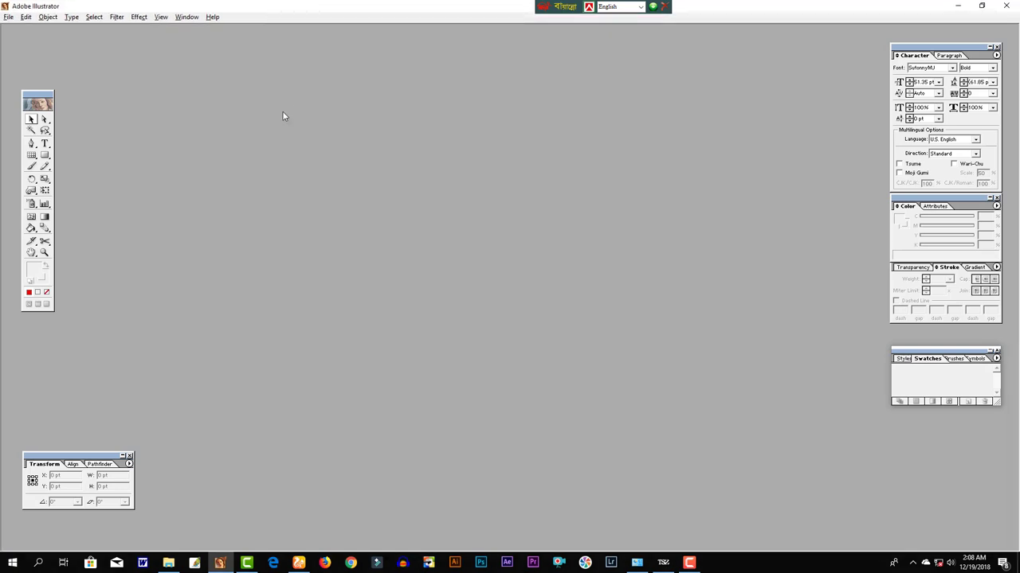
- Quit Illustrator without keeping the clipboard data, then relaunch it
left_click(1006, 6)
left_click(510, 300)
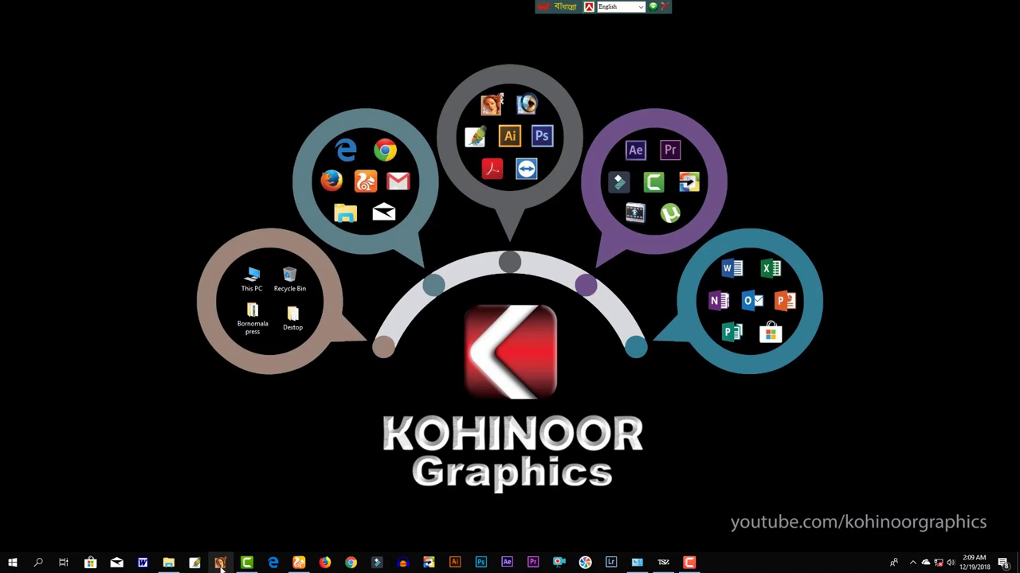
left_click(221, 563)
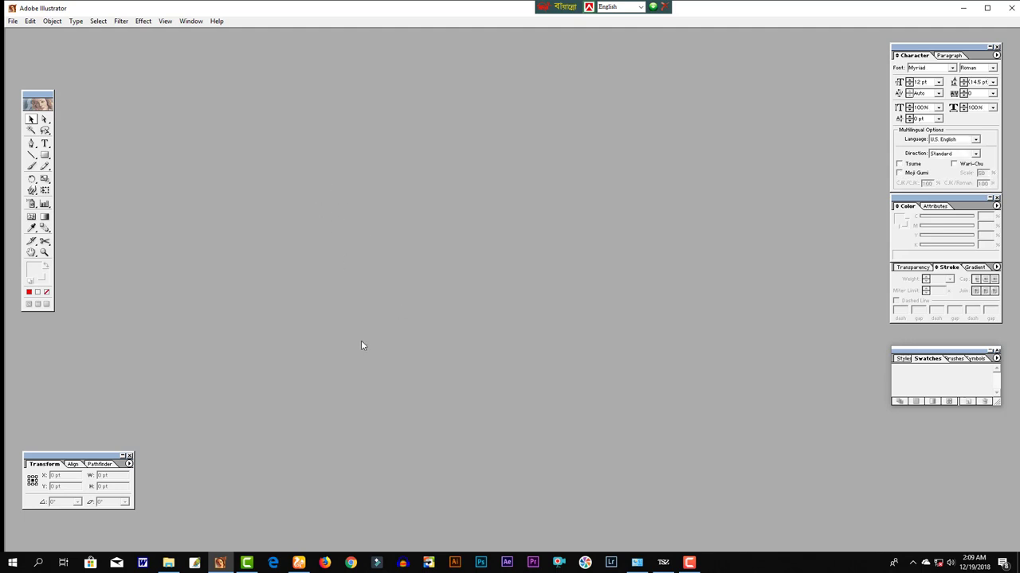
left_click(142, 563)
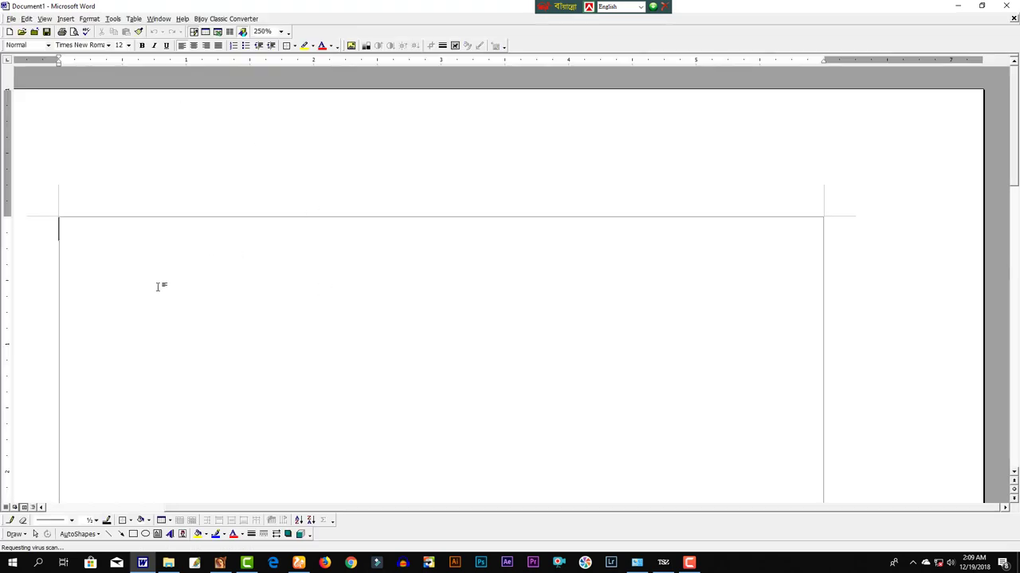
type("dfdfew")
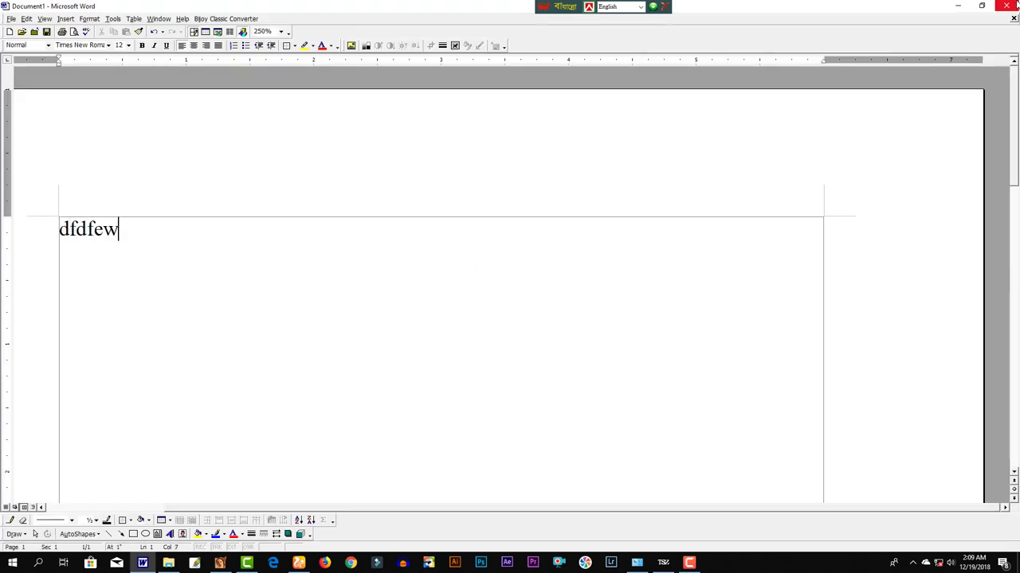
left_click(1006, 6)
left_click(510, 317)
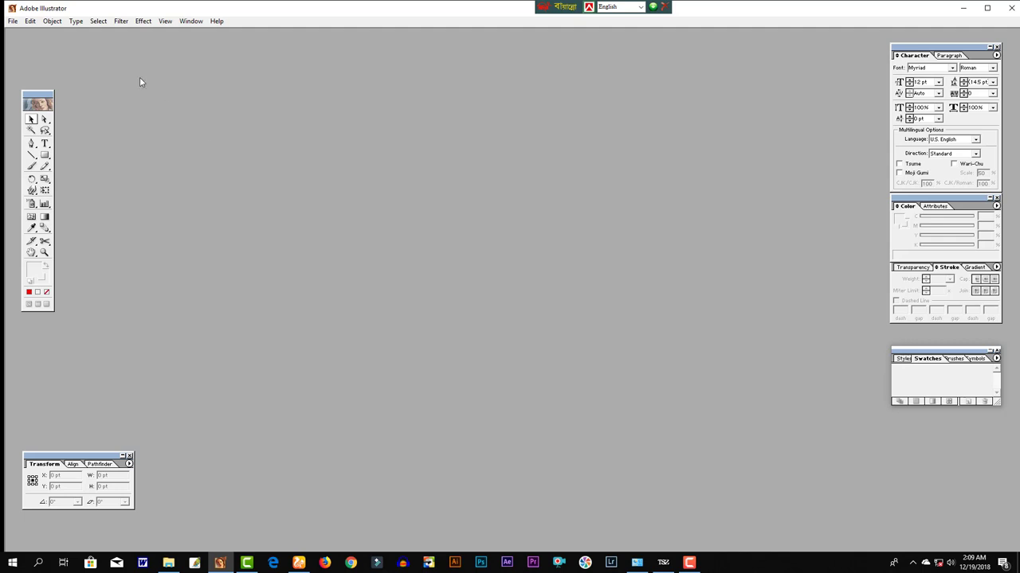
- Bring up the New Document dialog for Untitled-1 after glancing at the File menu
left_click(15, 22)
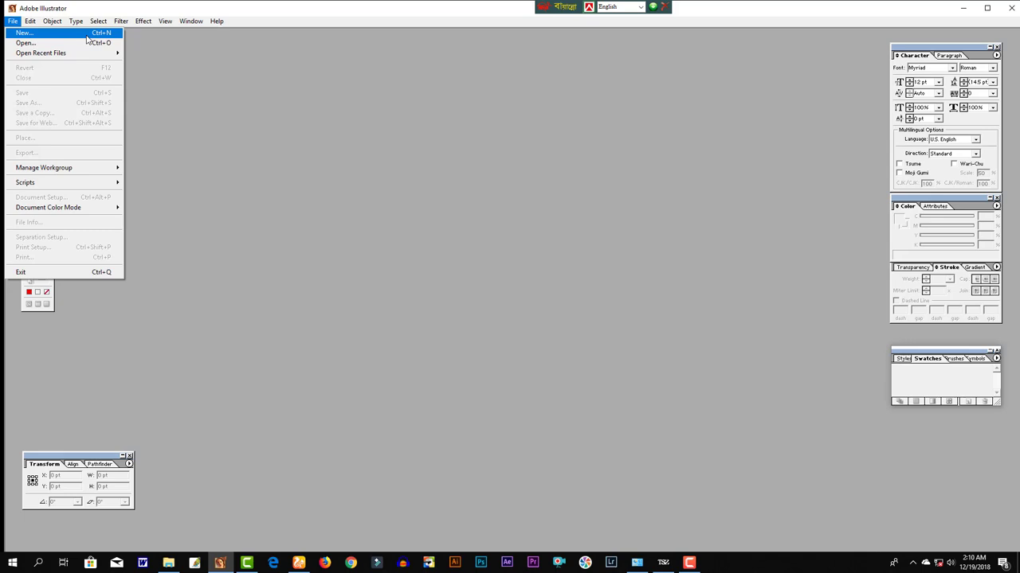
left_click(193, 160)
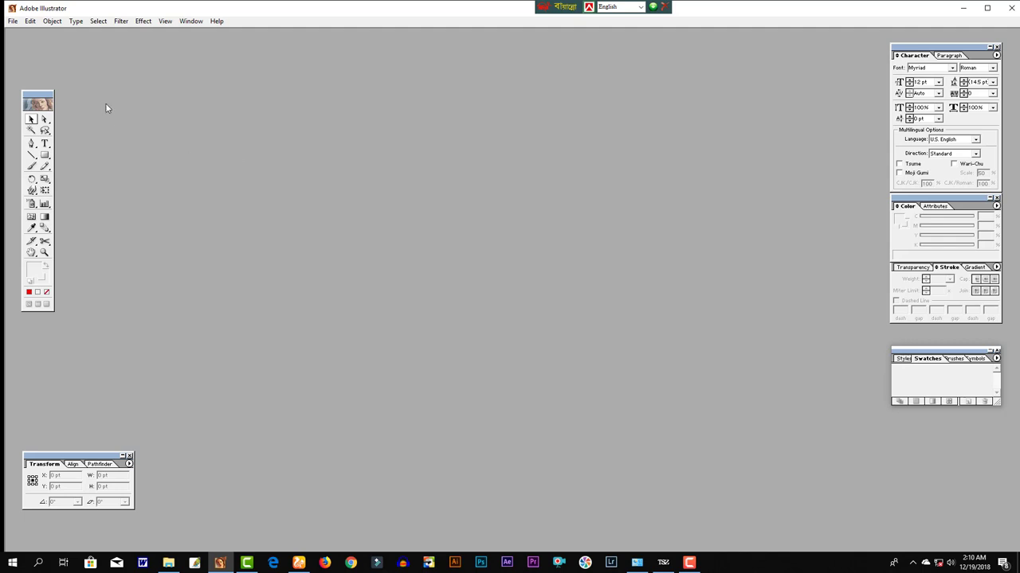
key("ctrl+n")
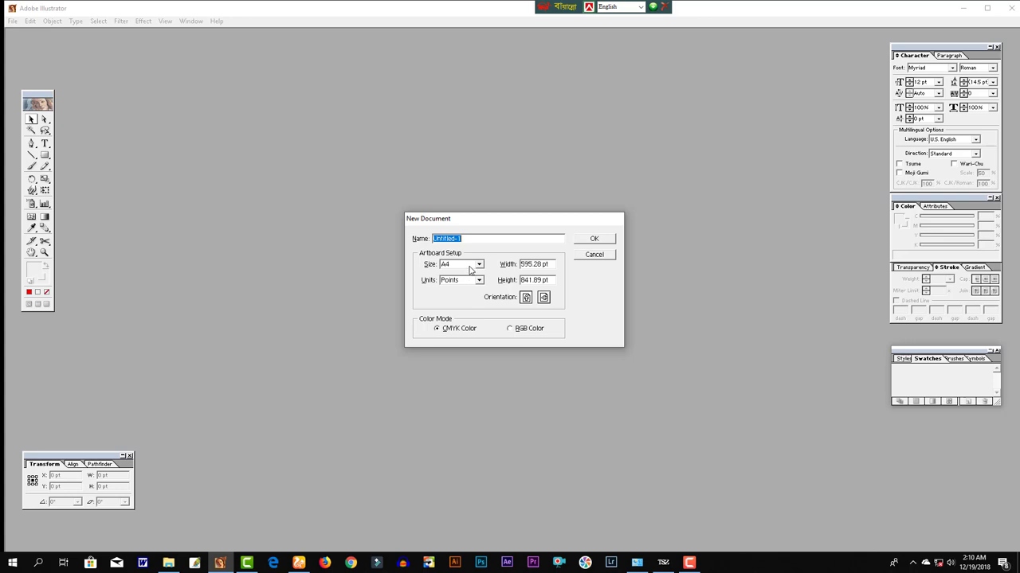
- Create Untitled-1 with a portrait A4 artboard in CMYK colour mode
left_click(470, 270)
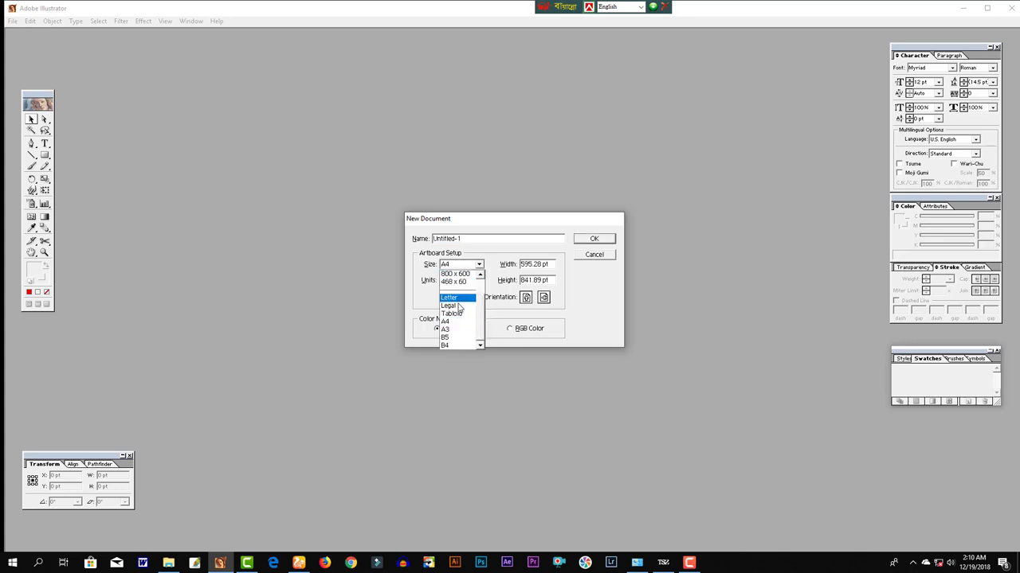
left_click(468, 268)
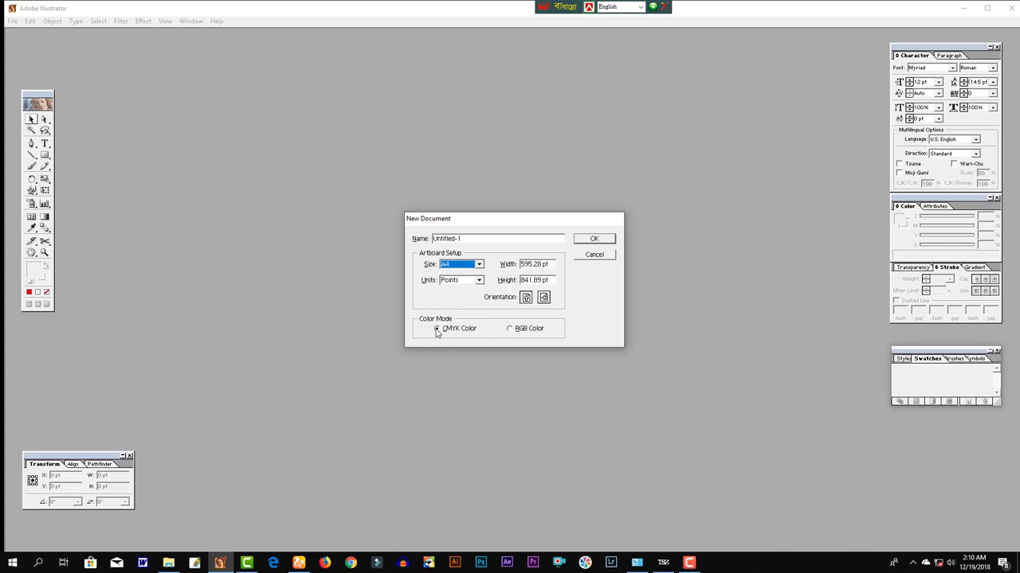
left_click(513, 333)
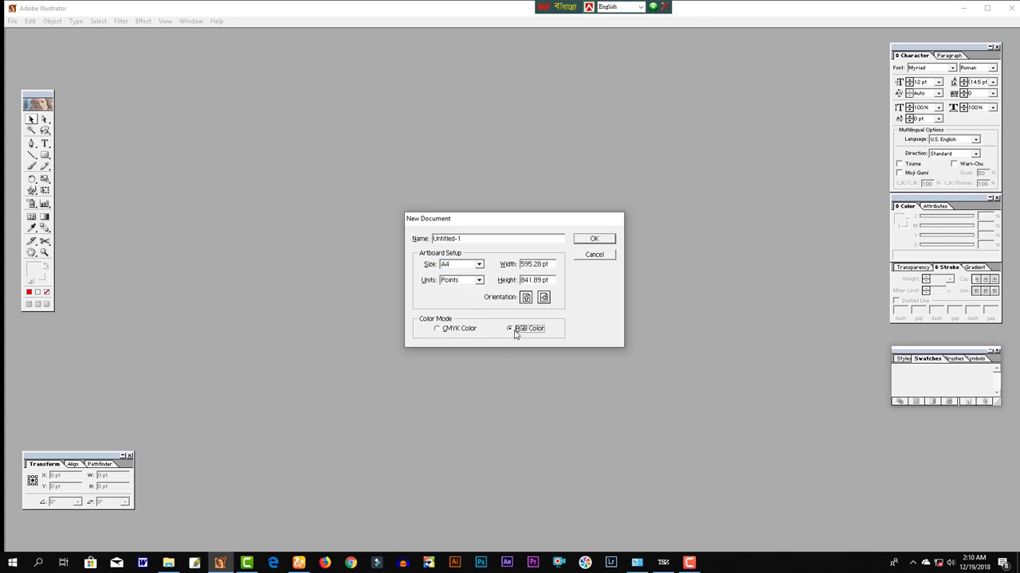
left_click(438, 331)
left_click(544, 298)
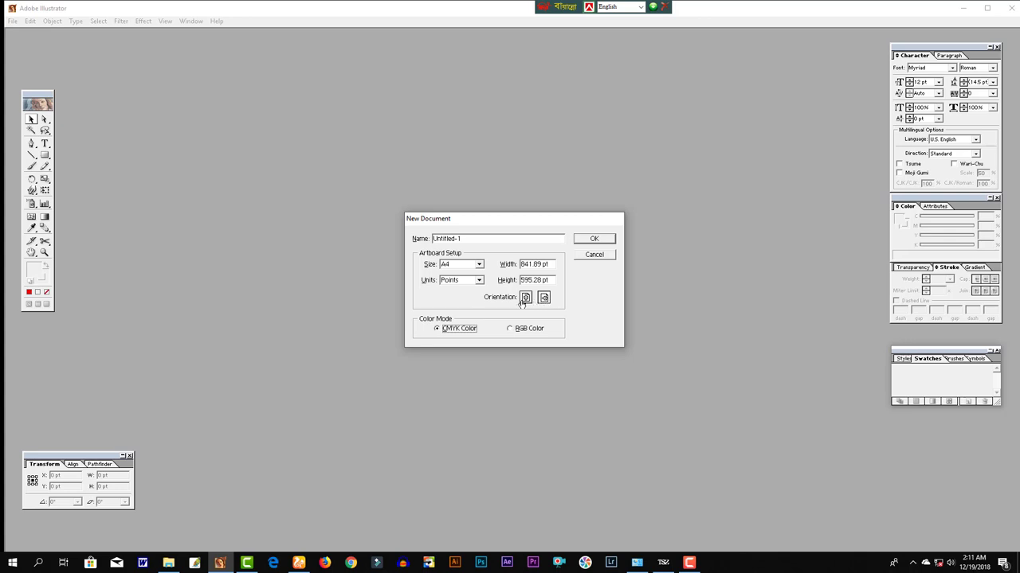
left_click(526, 298)
left_click(596, 241)
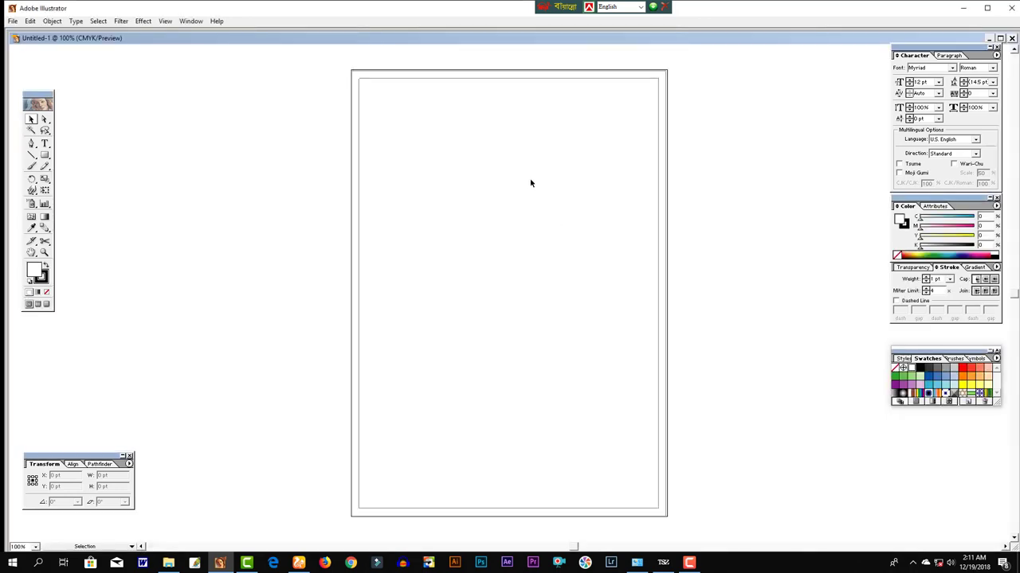
- Maximize the Untitled-1 document window and nudge the artboard into view
scroll(764, 469, "down", 5)
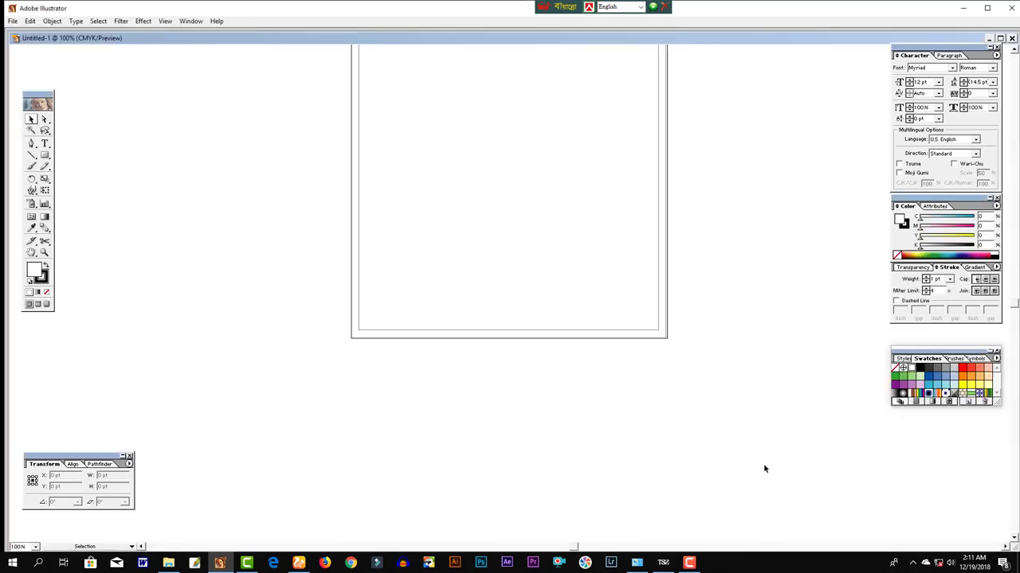
scroll(514, 207, "up", 4)
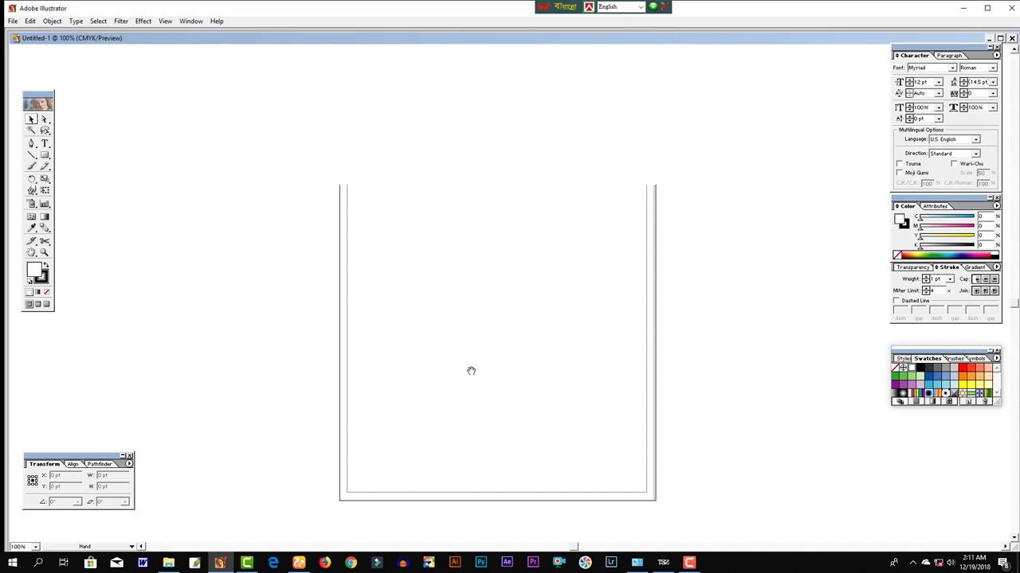
double_click(446, 38)
left_click_drag(439, 178, 426, 179)
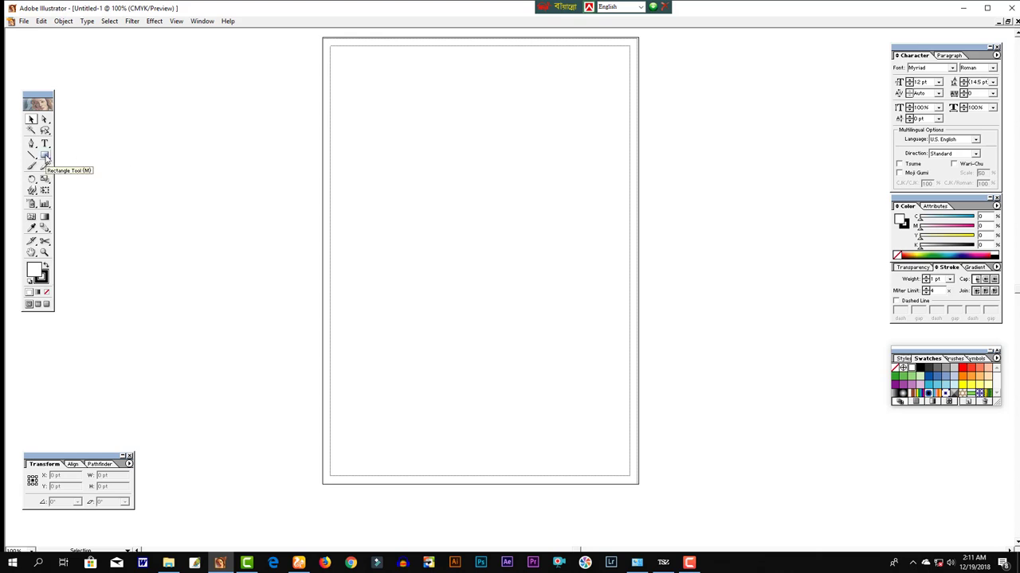
left_click(45, 157)
scroll(319, 186, "left", 5)
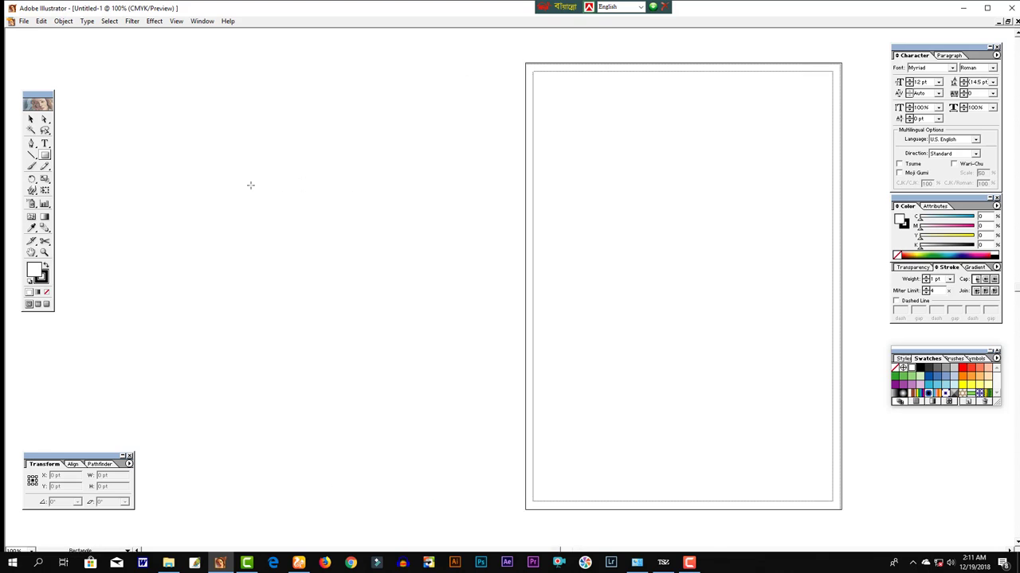
- Zoom the view to 150% and show the rulers with their unit menu
key("z")
left_click(326, 197)
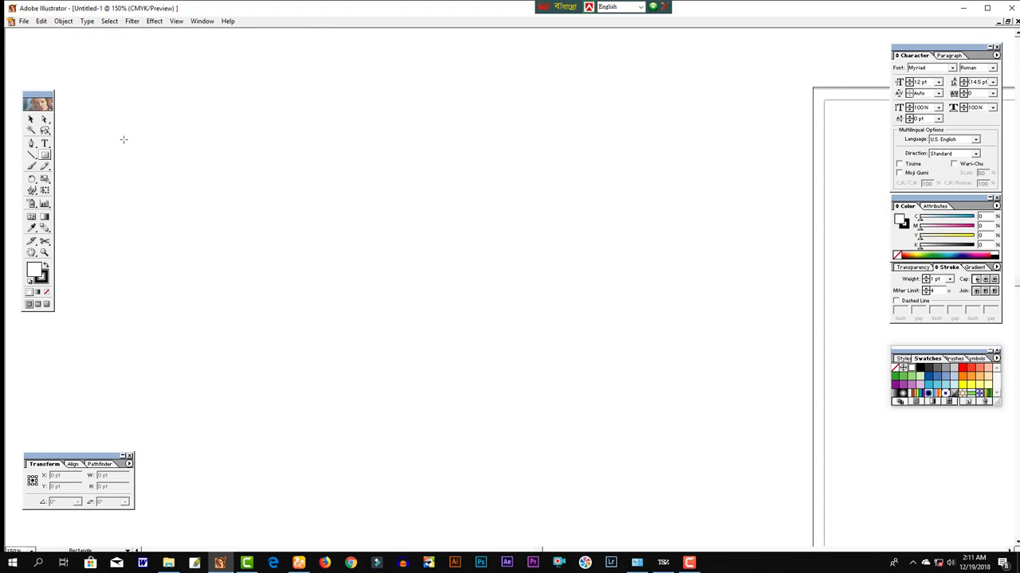
key("ctrl+r")
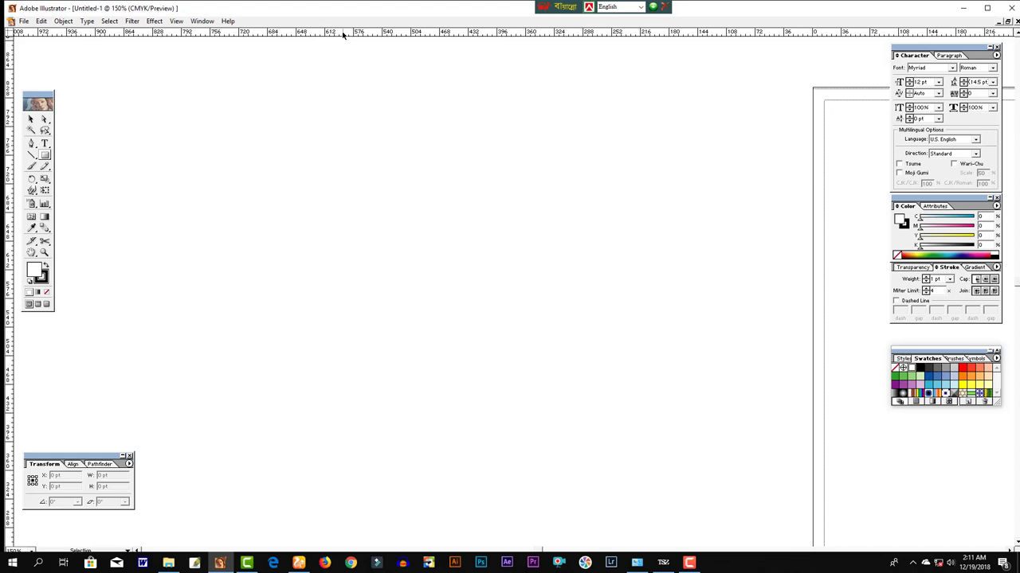
right_click(343, 34)
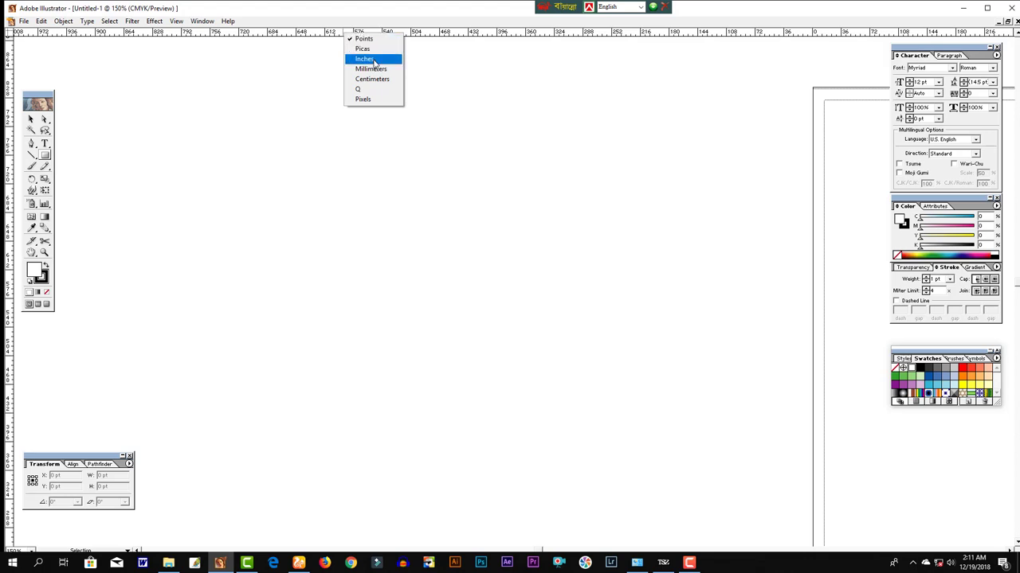
- Set the rulers to inches and create a 3.25 by 2 in rectangle
left_click(376, 62)
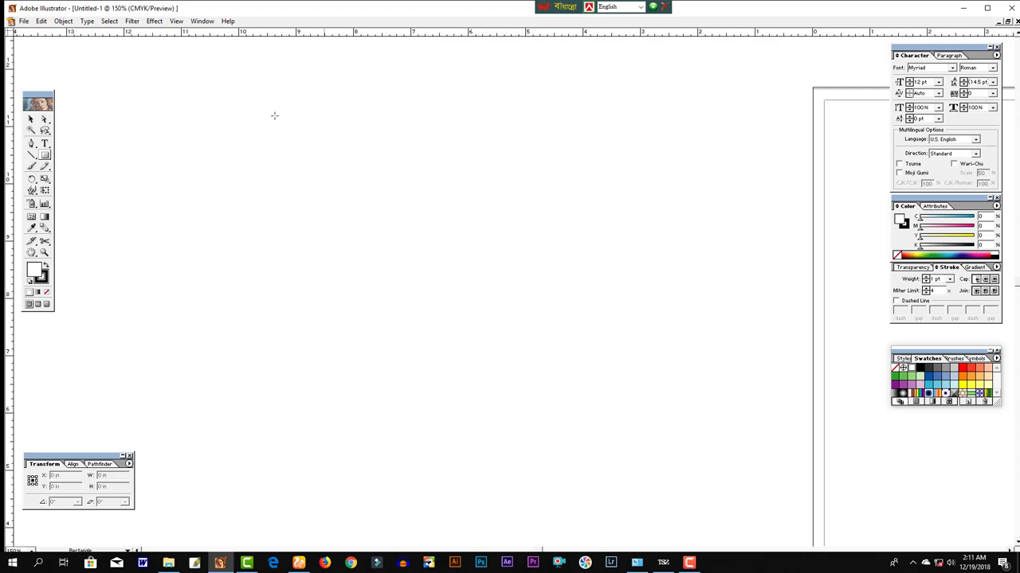
left_click(306, 204)
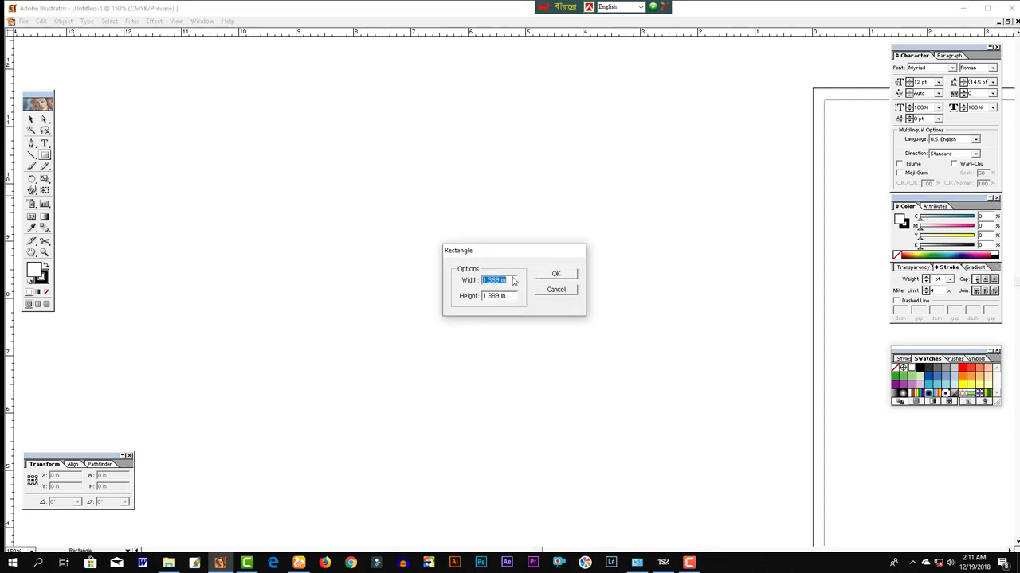
left_click_drag(483, 251, 436, 236)
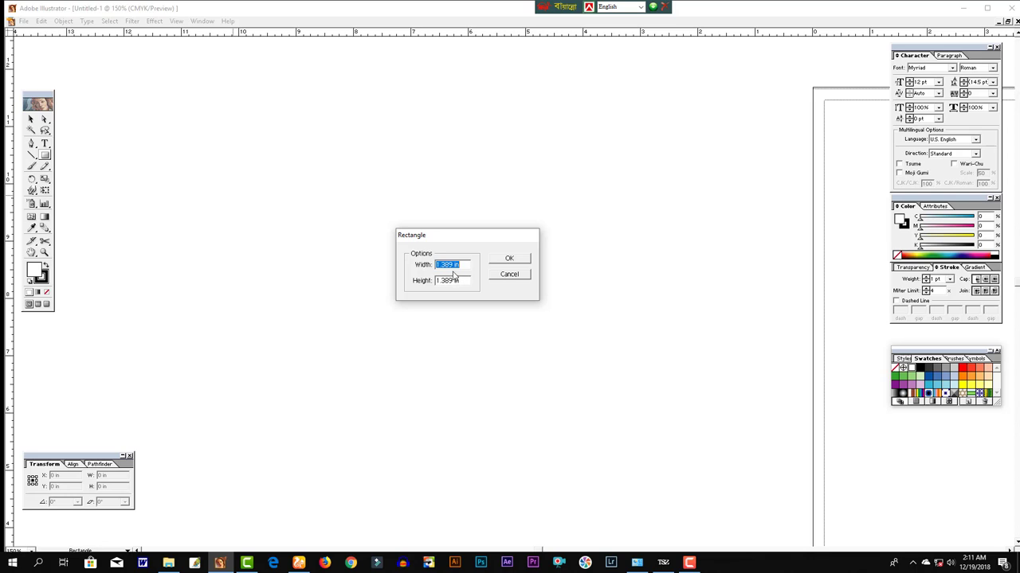
type("3.25")
key("Tab")
type("2")
key("Return")
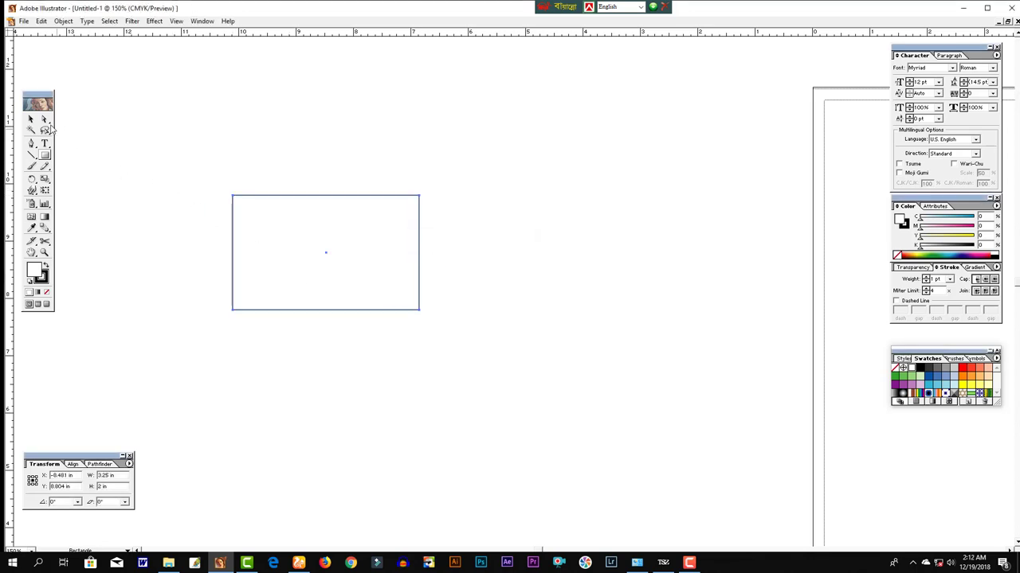
- Zoom in until the new rectangle fills the view
left_click(31, 119)
left_click(300, 158)
left_click_drag(334, 325, 407, 348)
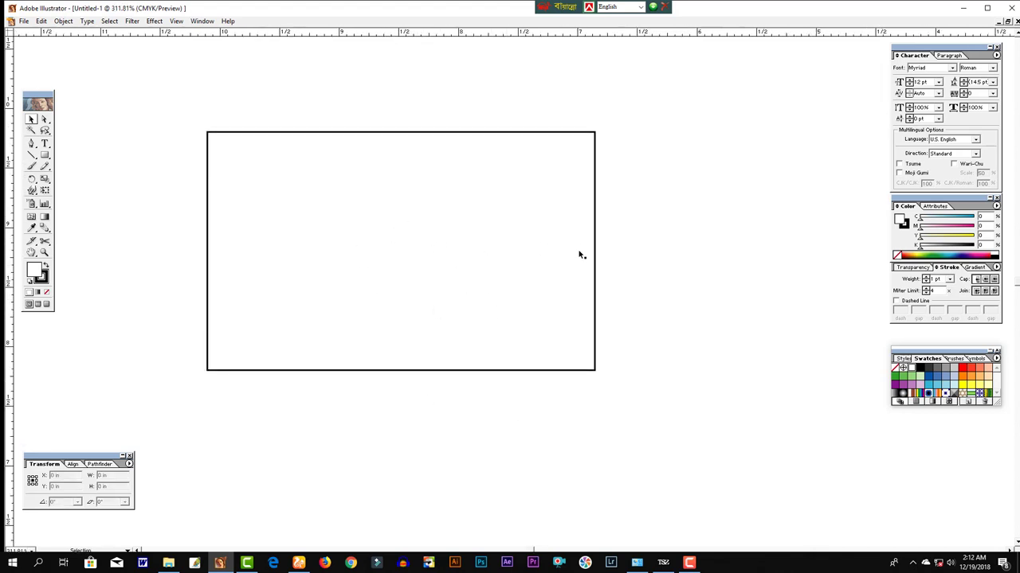
- Draw a test rectangle across the artboard's top, then delete it
left_click(259, 131)
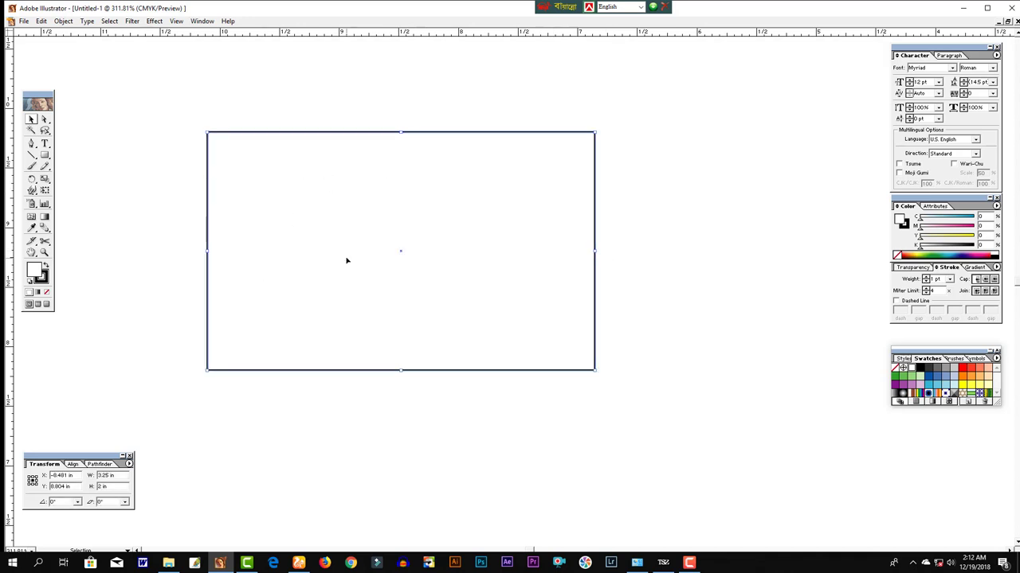
left_click(104, 170)
left_click(44, 155)
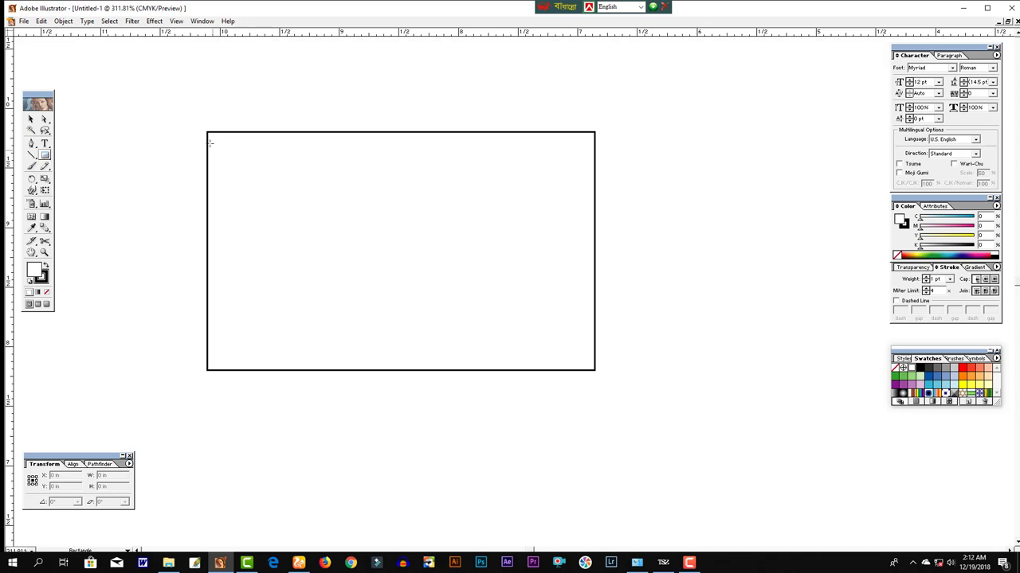
left_click_drag(208, 132, 596, 182)
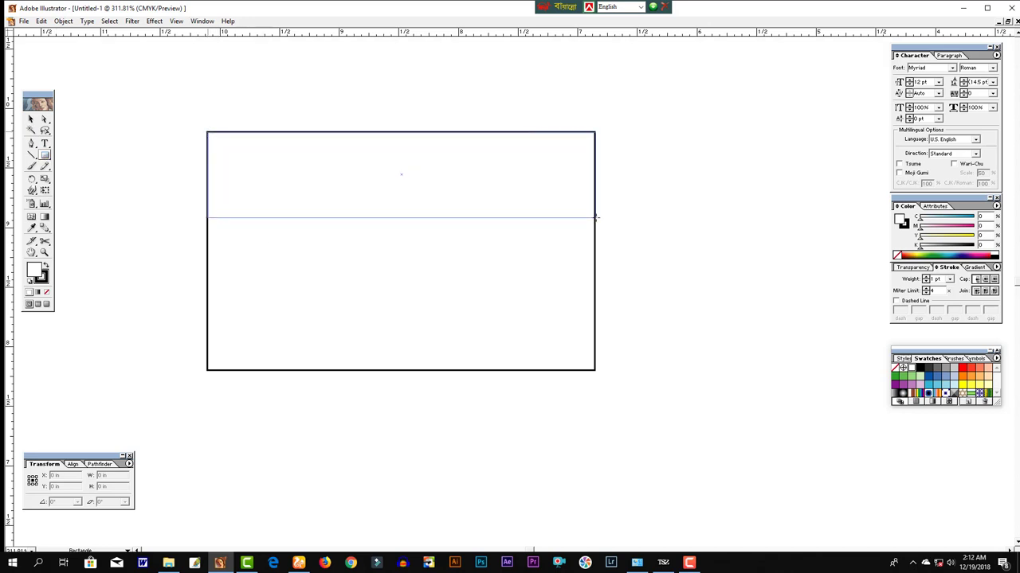
left_click_drag(596, 182, 595, 216)
left_click(31, 118)
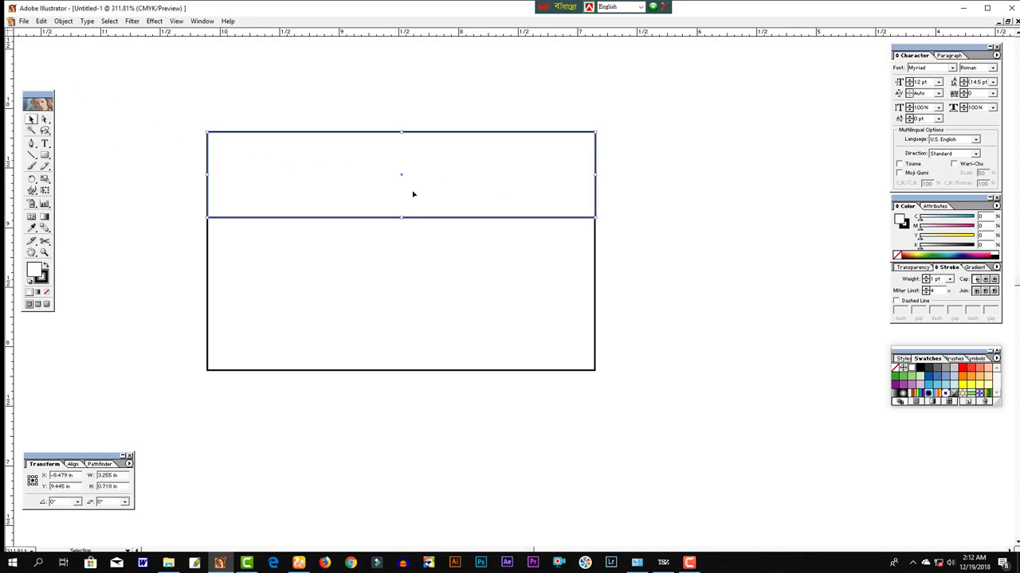
key("Delete")
- Copy the large rectangle in place with a 0° rotation and shrink it to a 0.57 in top band
left_click(417, 250)
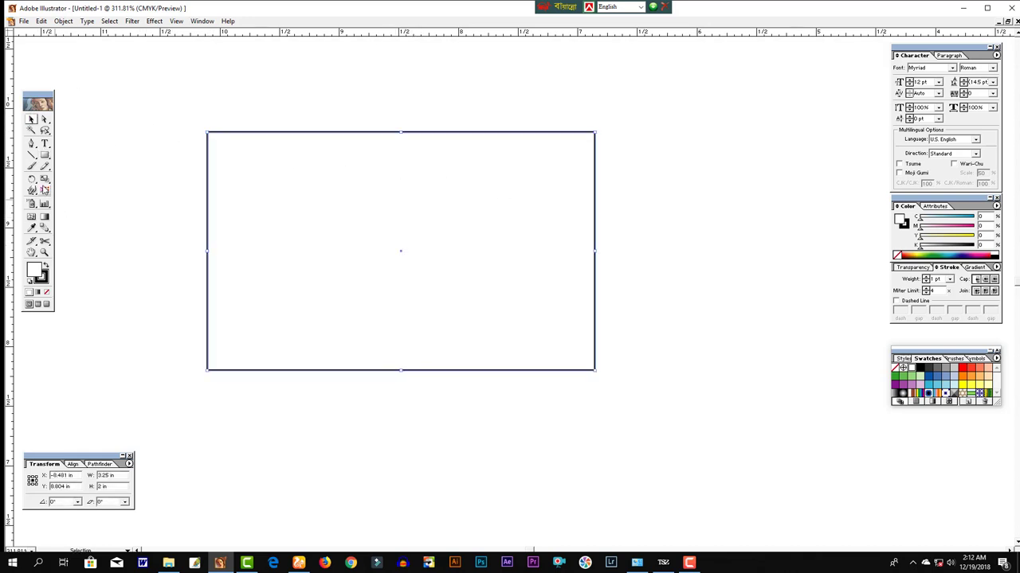
double_click(32, 180)
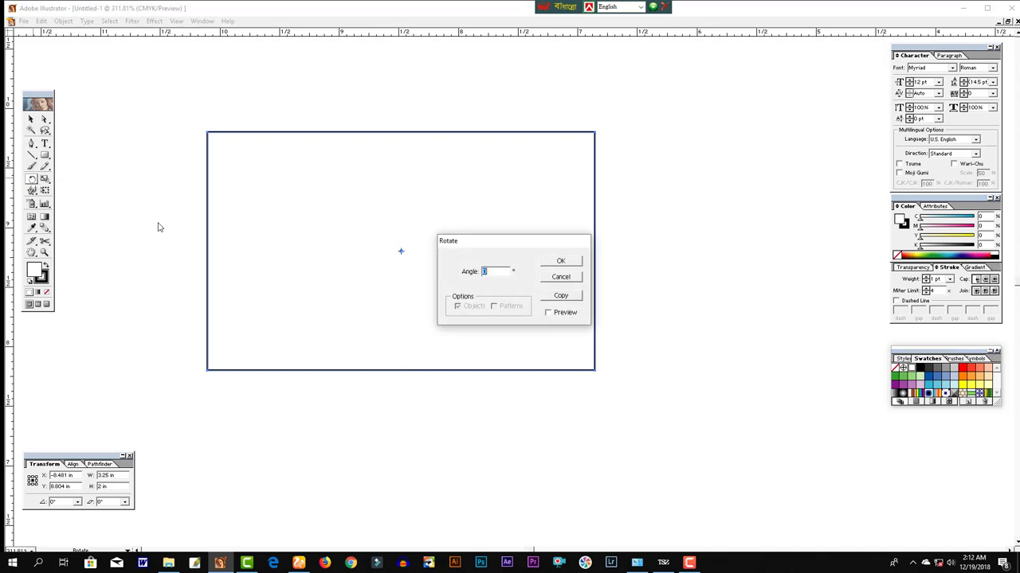
left_click(553, 296)
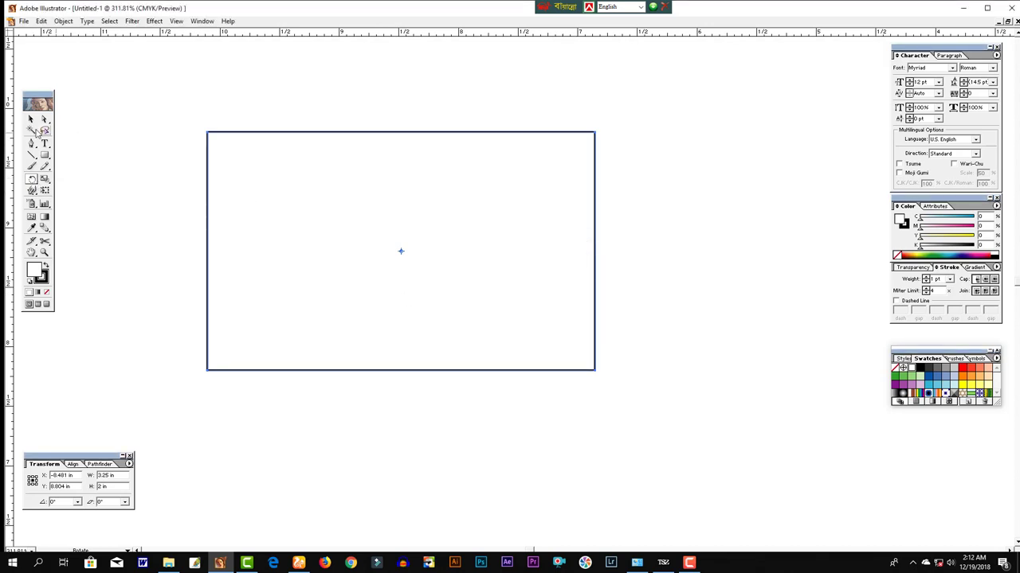
left_click(31, 118)
left_click_drag(400, 371, 423, 208)
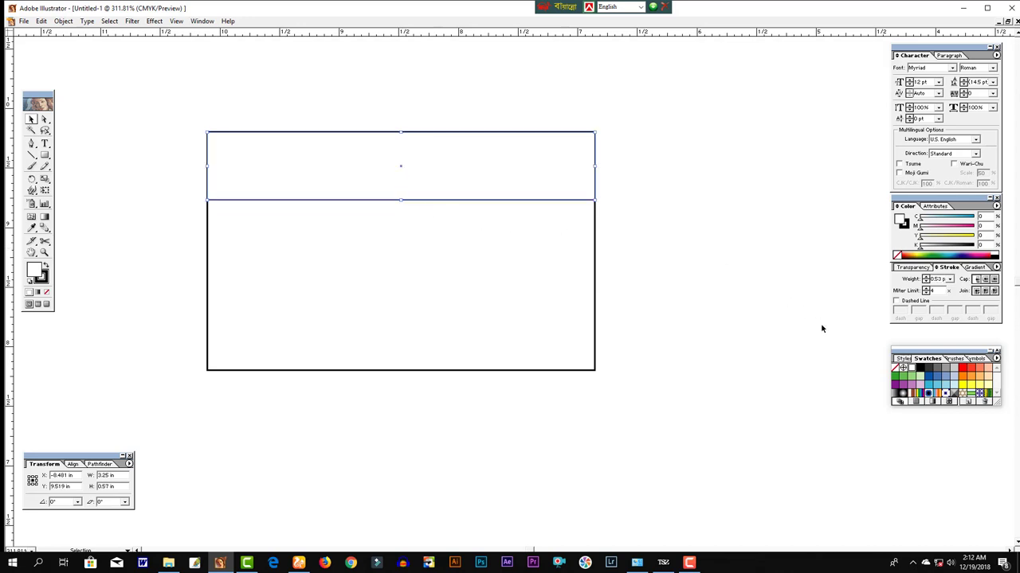
- Fill the top band blue, add a red copy along the bottom, and remove the band outlines
left_click(928, 381)
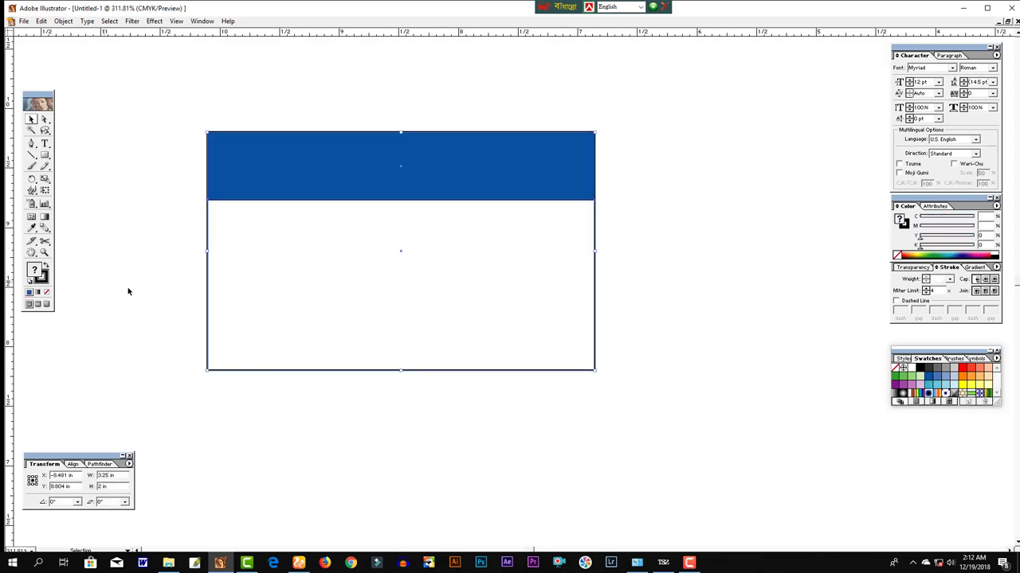
mouse_move(127, 288)
left_mouse_down()
mouse_move(355, 168)
mouse_move(356, 340)
left_mouse_up()
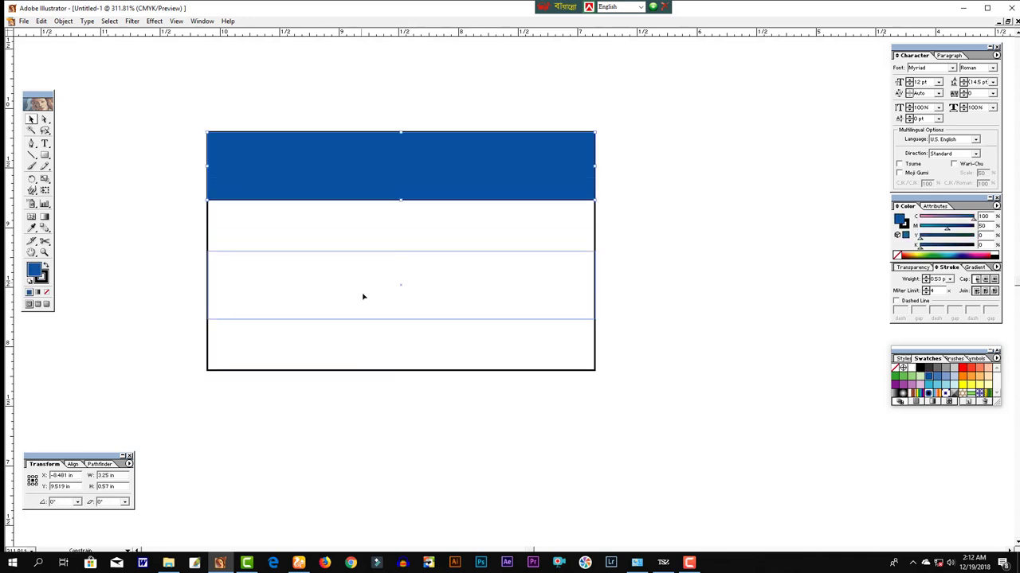
left_click(964, 372)
left_click_drag(660, 374, 218, 205)
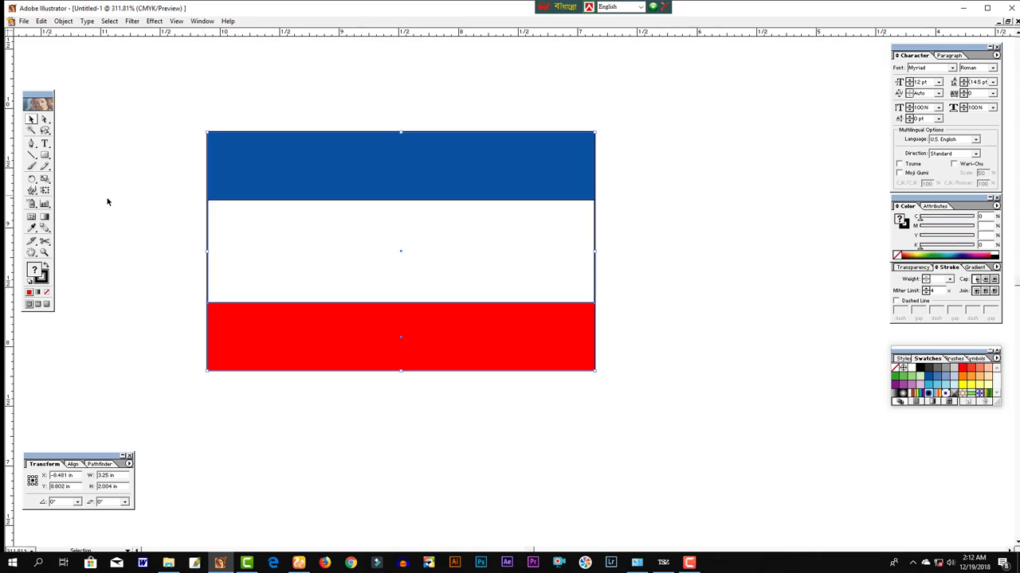
key("x")
left_click(46, 293)
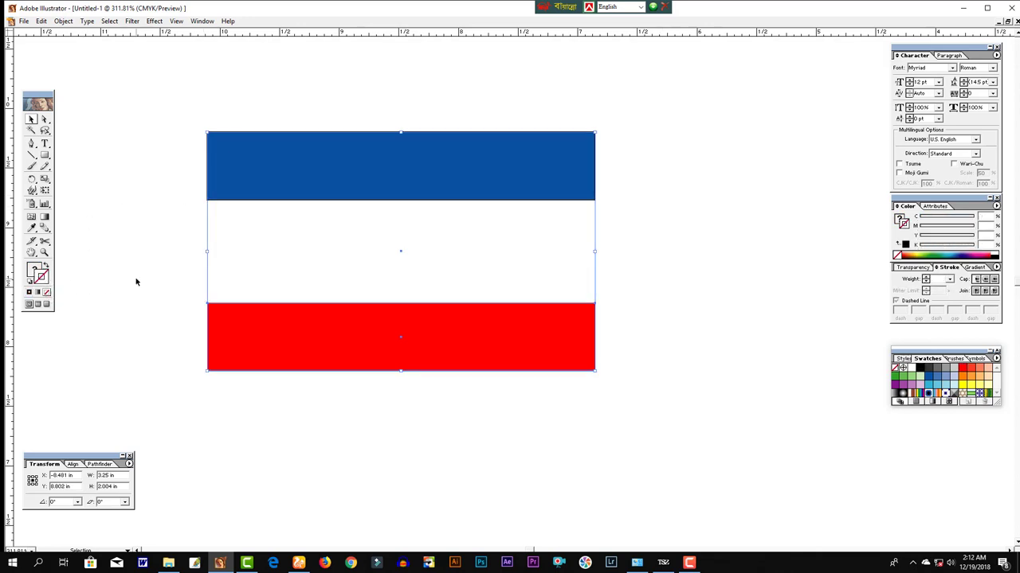
left_click(136, 282)
- Recolour the top band black and make it slightly taller
left_click_drag(198, 90, 260, 361)
left_click(163, 275)
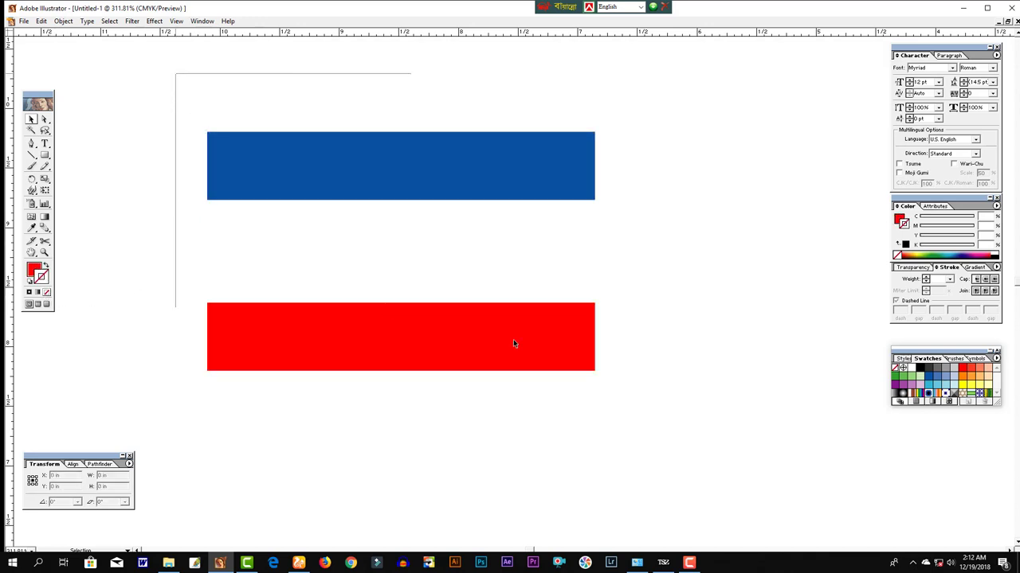
left_click_drag(176, 73, 518, 342)
left_click(674, 368)
left_click(484, 190)
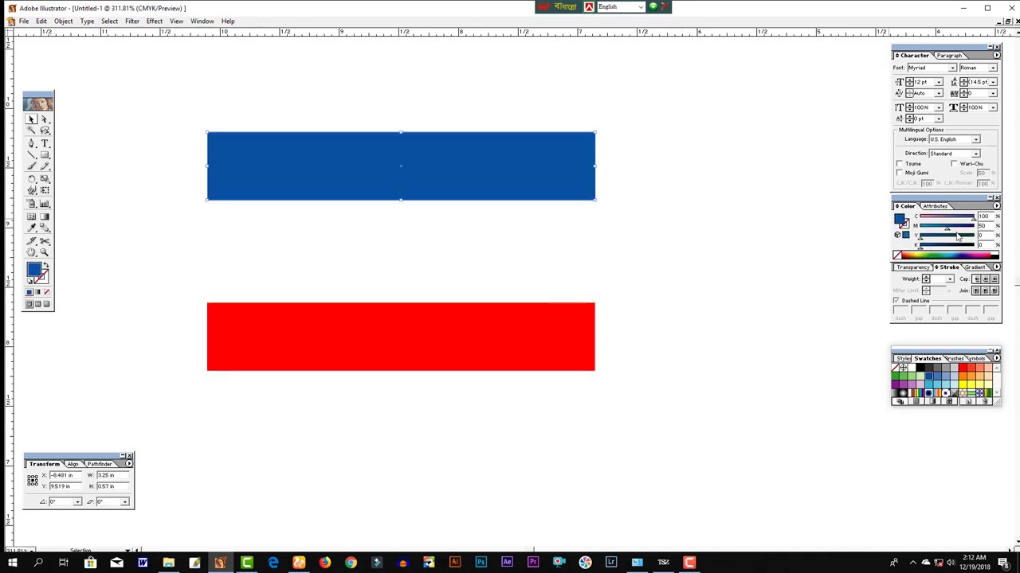
left_click(995, 253)
left_click(439, 212)
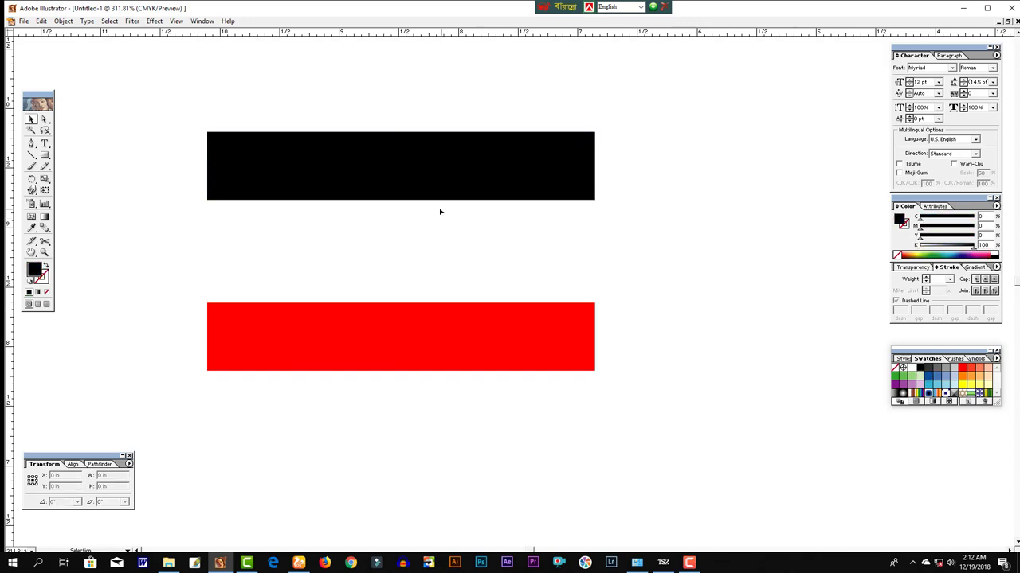
left_click_drag(400, 201, 401, 215)
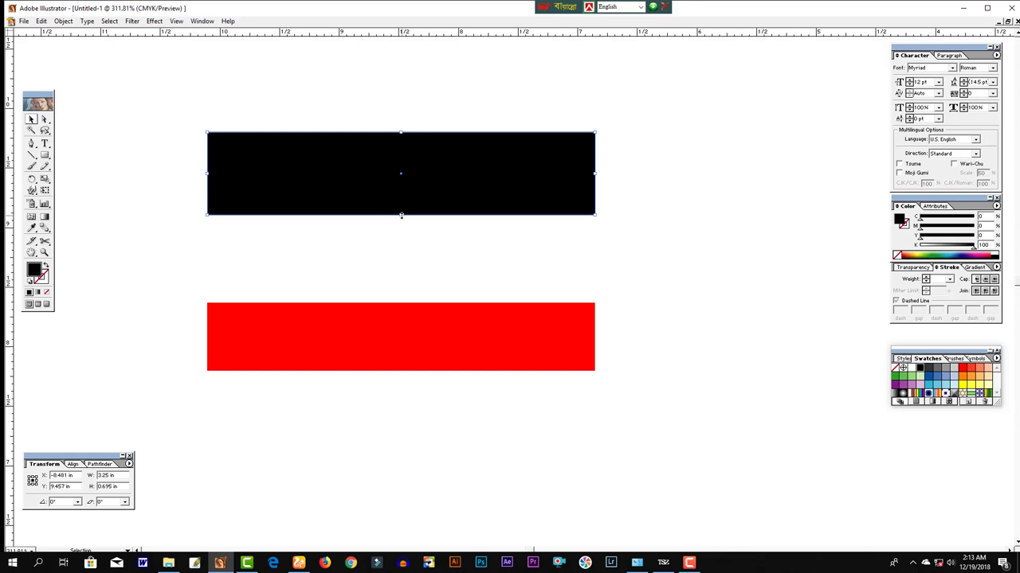
- Bring the white card rectangle to the front, over the bands
left_click(404, 273)
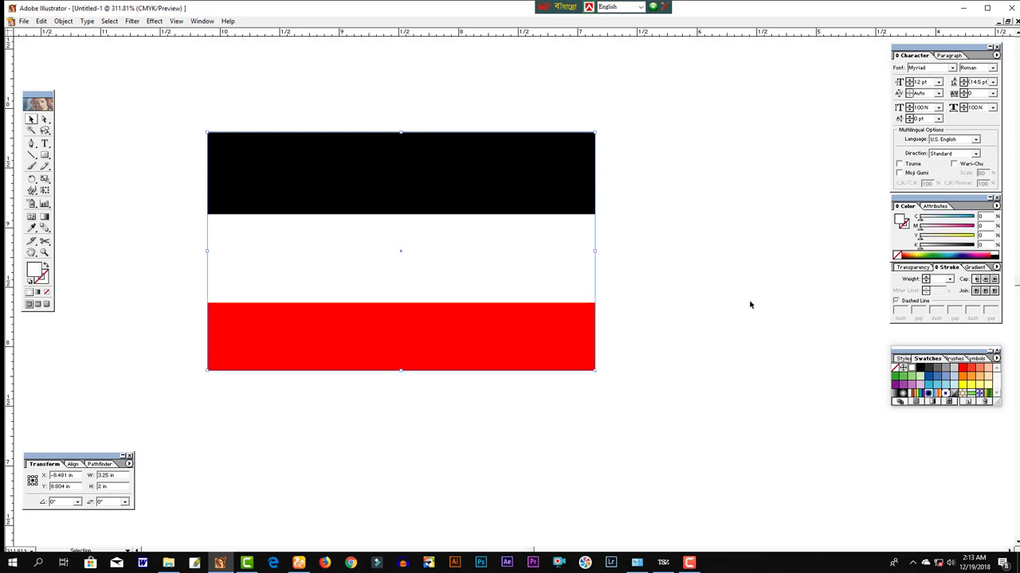
left_click(748, 304)
left_click(460, 205)
left_click(474, 308, "shift")
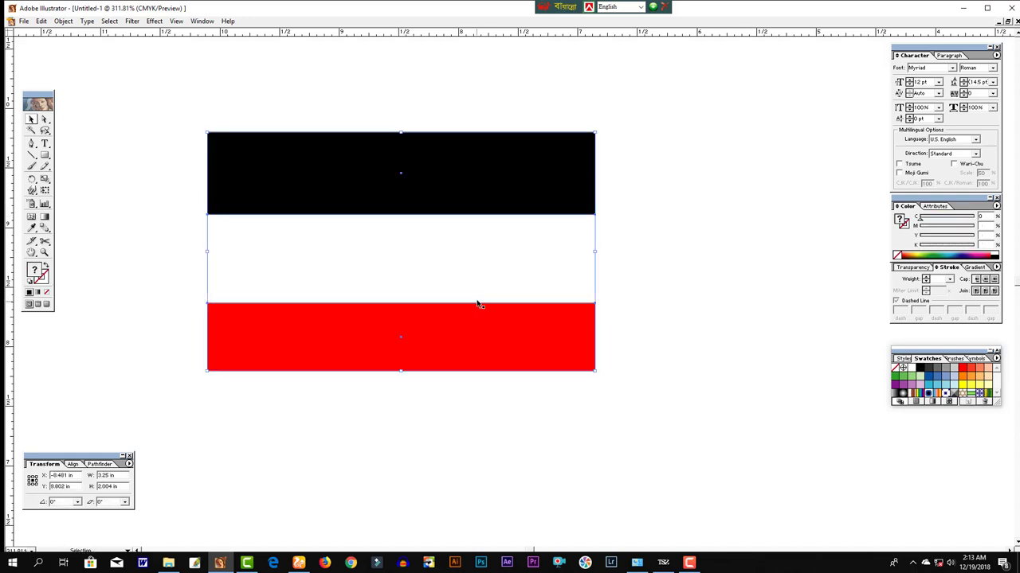
key("ctrl+shift+bracketright")
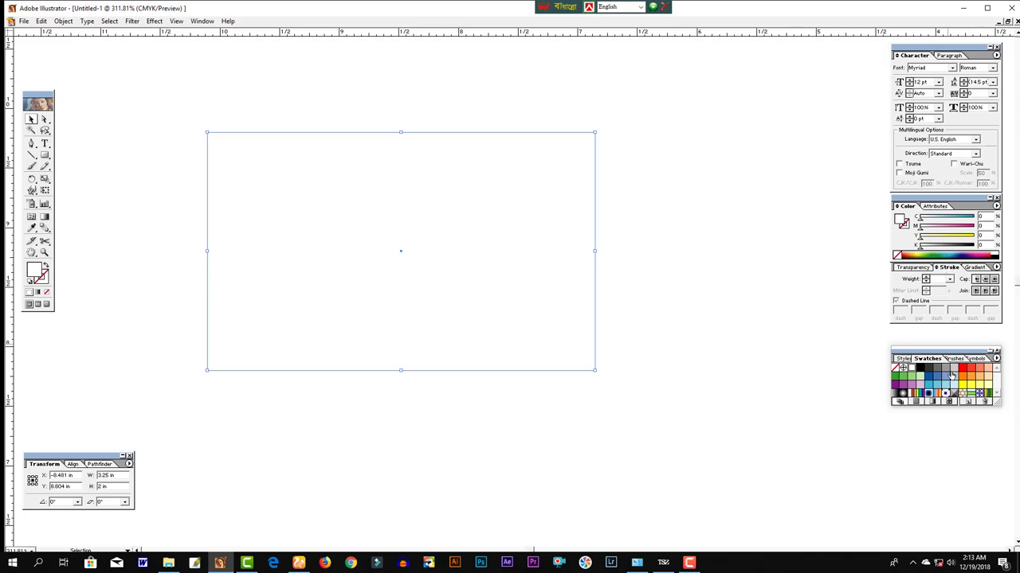
- Fill the rectangle 20% grey and pen a closed curved wave across its lower half
left_click(954, 372)
left_click(631, 313)
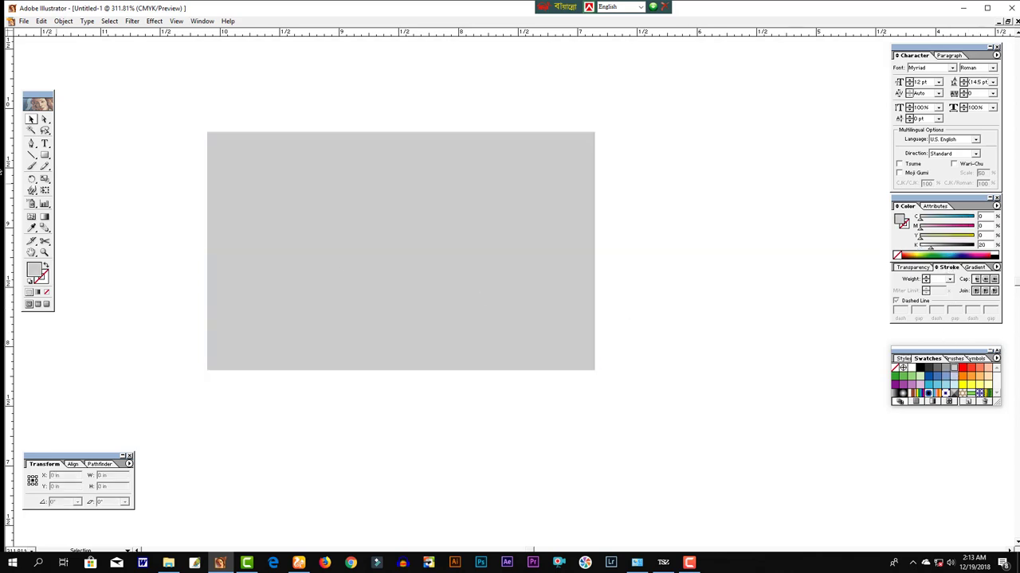
left_click(31, 144)
left_click_drag(437, 290, 536, 215)
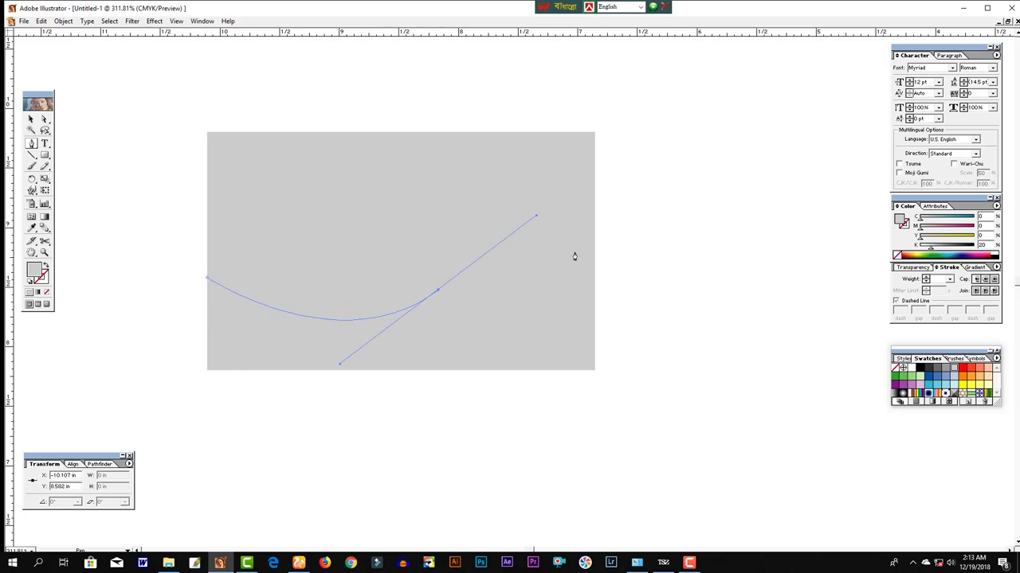
left_click(594, 276)
mouse_move(437, 290)
left_mouse_down()
mouse_move(437, 313)
mouse_move(362, 369)
left_mouse_up()
left_click_drag(206, 278, 166, 235)
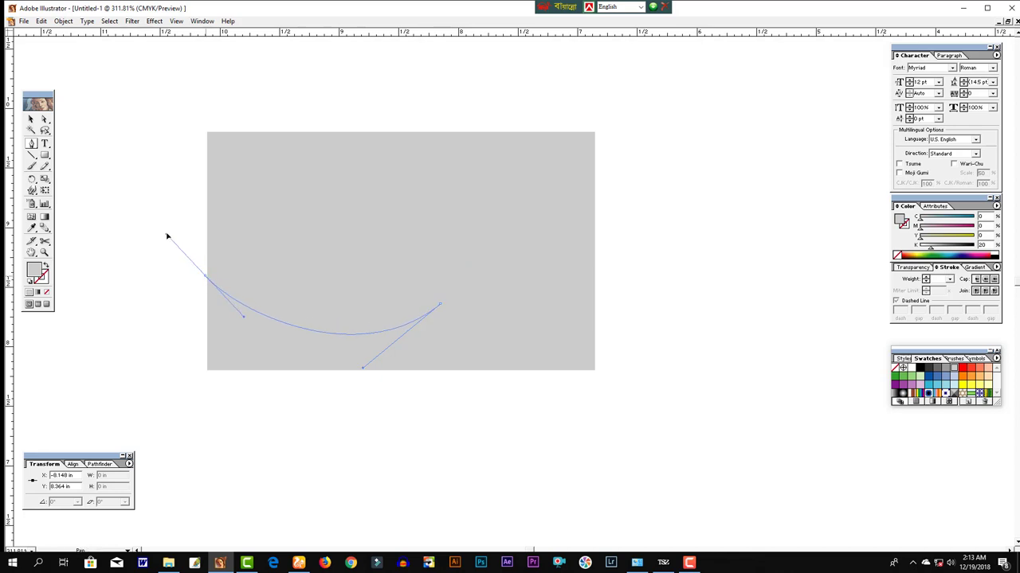
key("ctrl+z")
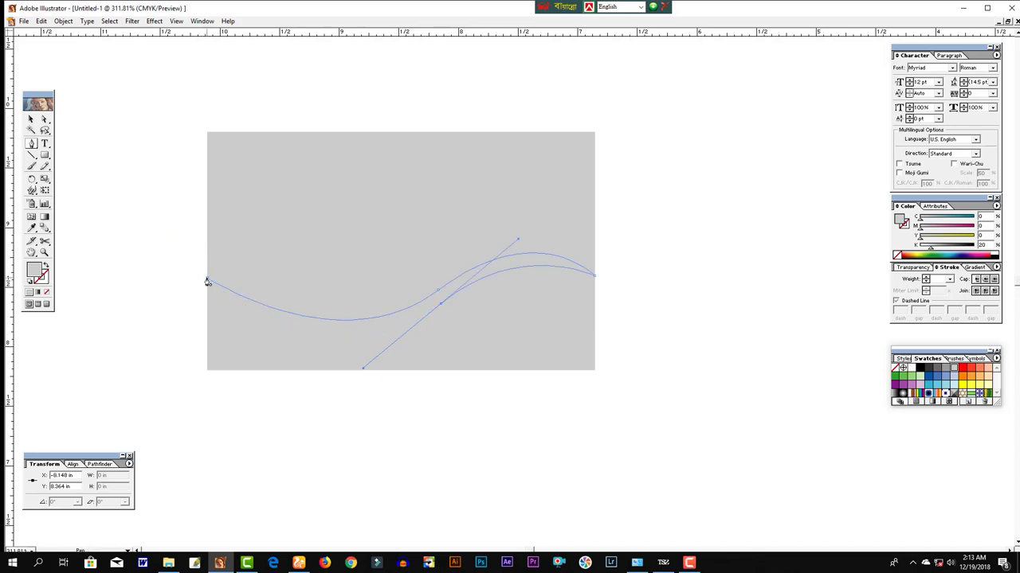
left_click_drag(206, 279, 263, 284)
left_click(31, 118)
left_click(433, 303)
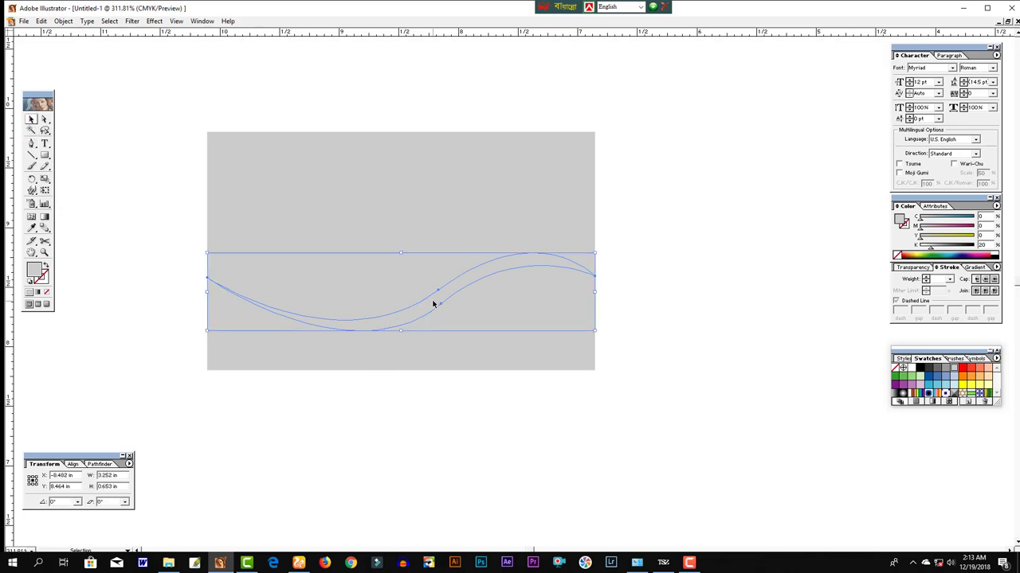
- Give the wave a gradient fill running from white to a 20–30% K grey
key("period")
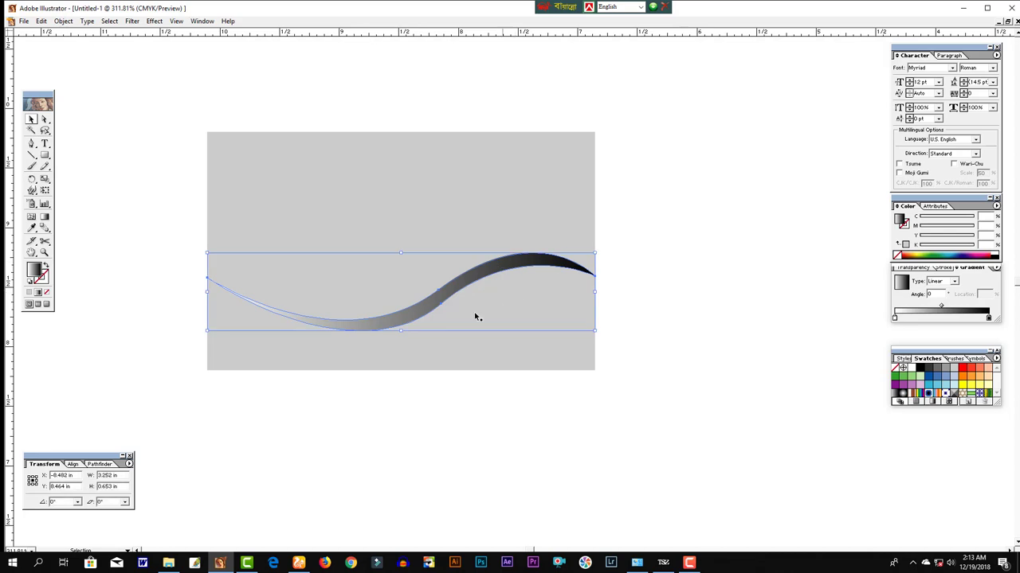
left_click(45, 119)
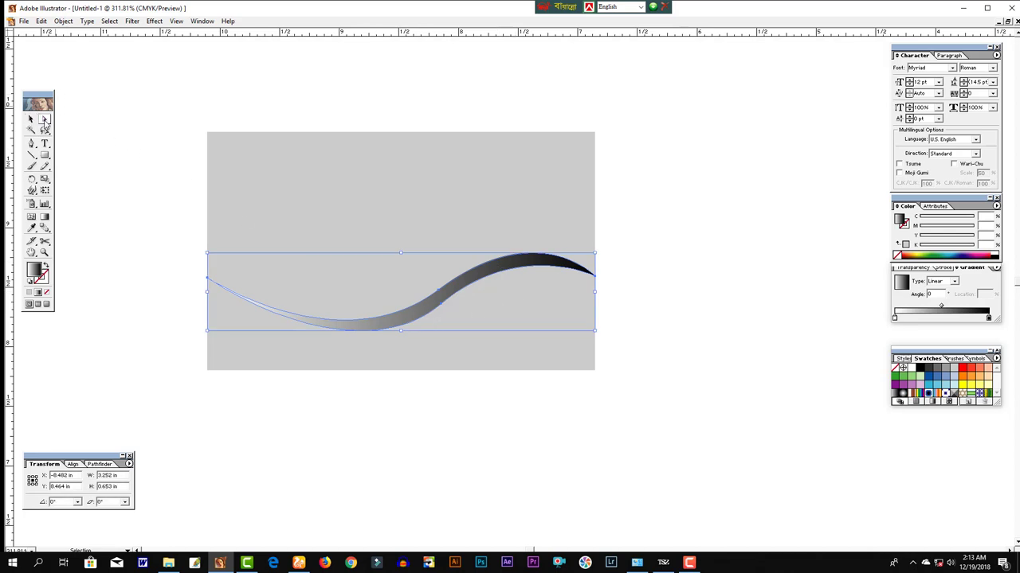
left_click(677, 284)
left_click(535, 266)
left_click(988, 318)
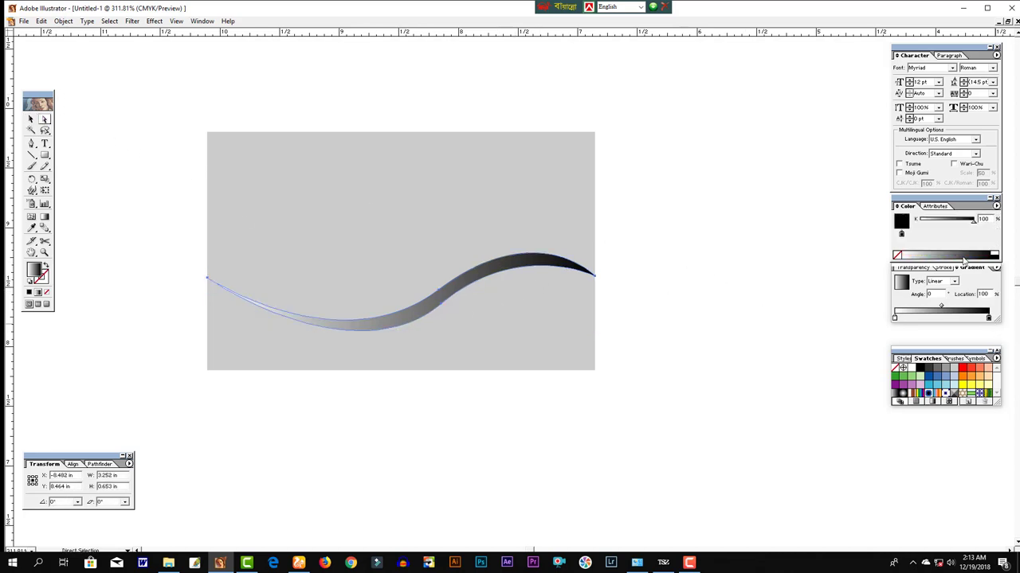
left_click_drag(946, 220, 931, 220)
left_click(743, 273)
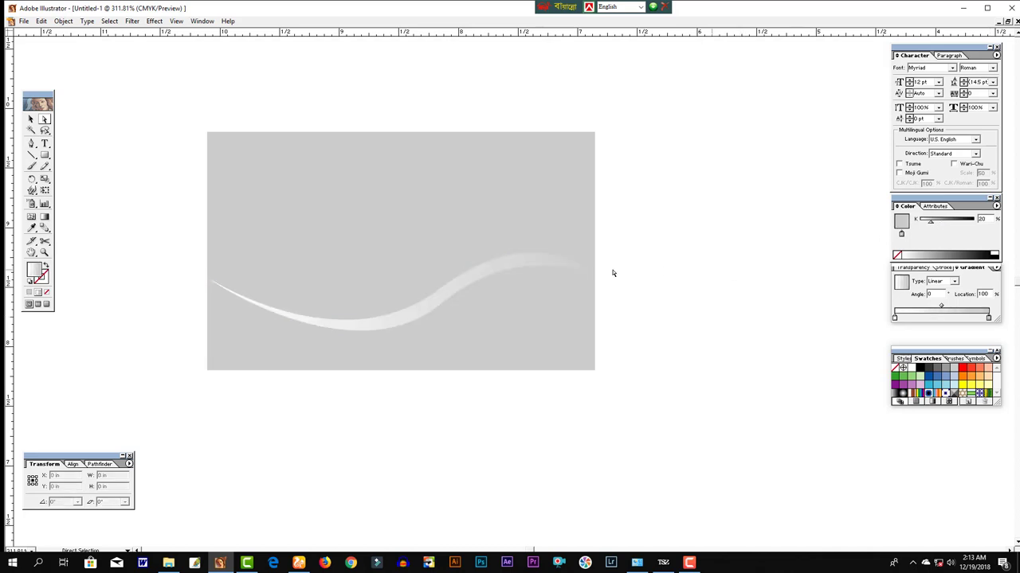
left_click(531, 266)
left_click_drag(933, 224, 938, 224)
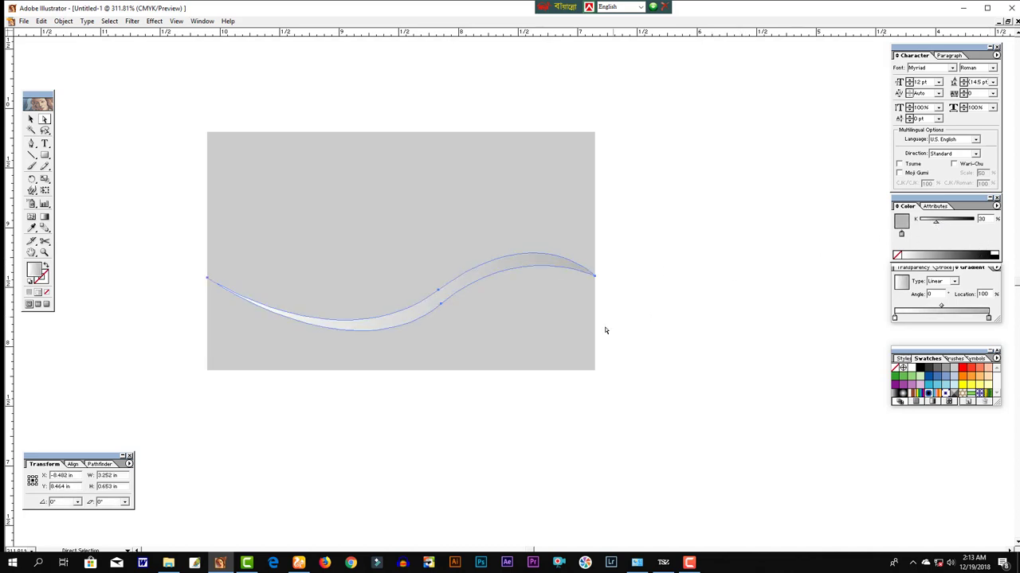
- Drag an anchor to bend the wave's middle curve
left_click(603, 330)
left_click(369, 323)
left_click_drag(445, 309, 448, 307)
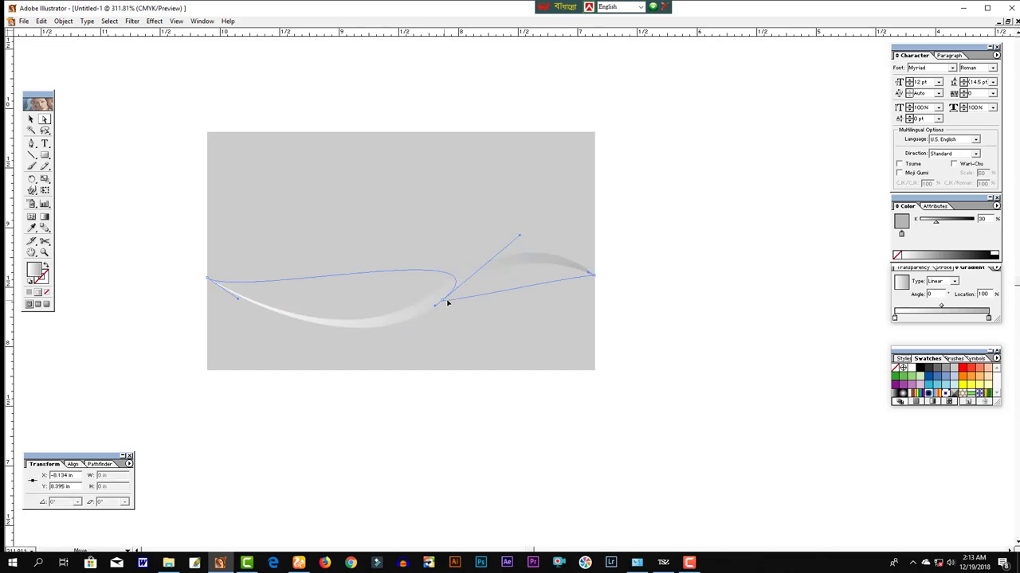
- Reshape the left gradient shape's lower curve by dragging its handles
left_click(435, 363)
left_click(427, 282)
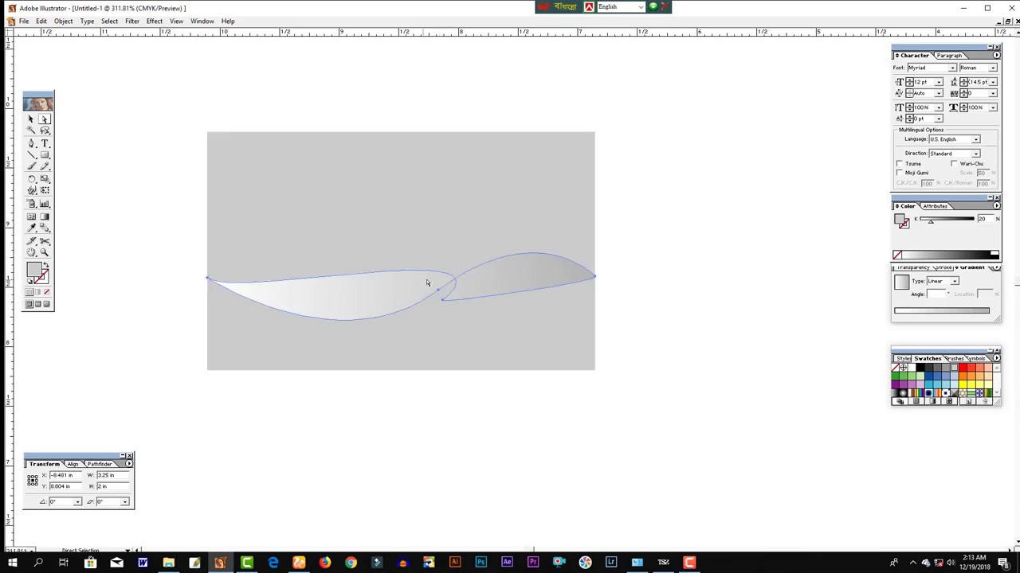
left_click(415, 289)
left_click(393, 349)
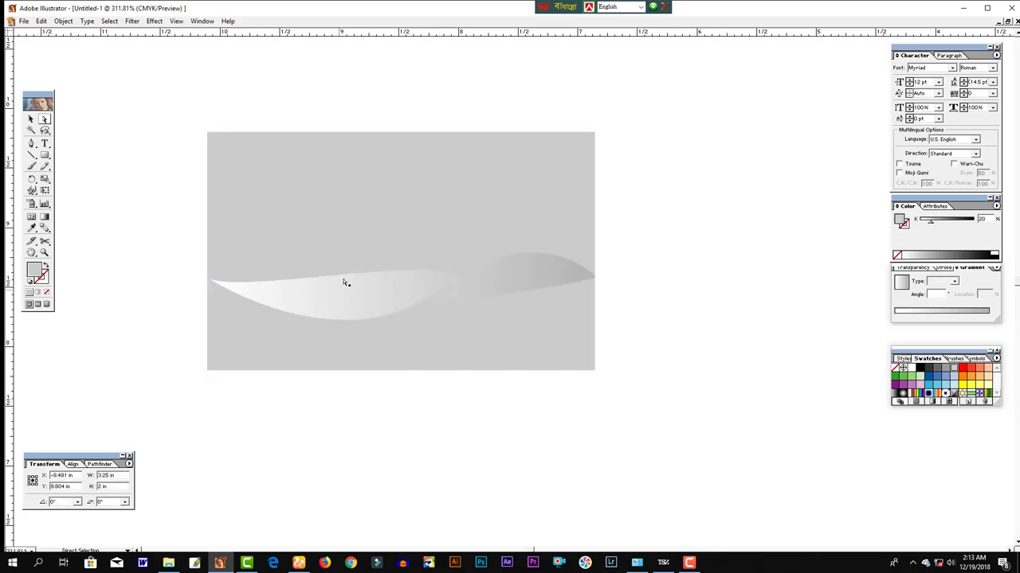
left_click(318, 280)
left_click_drag(240, 303, 391, 320)
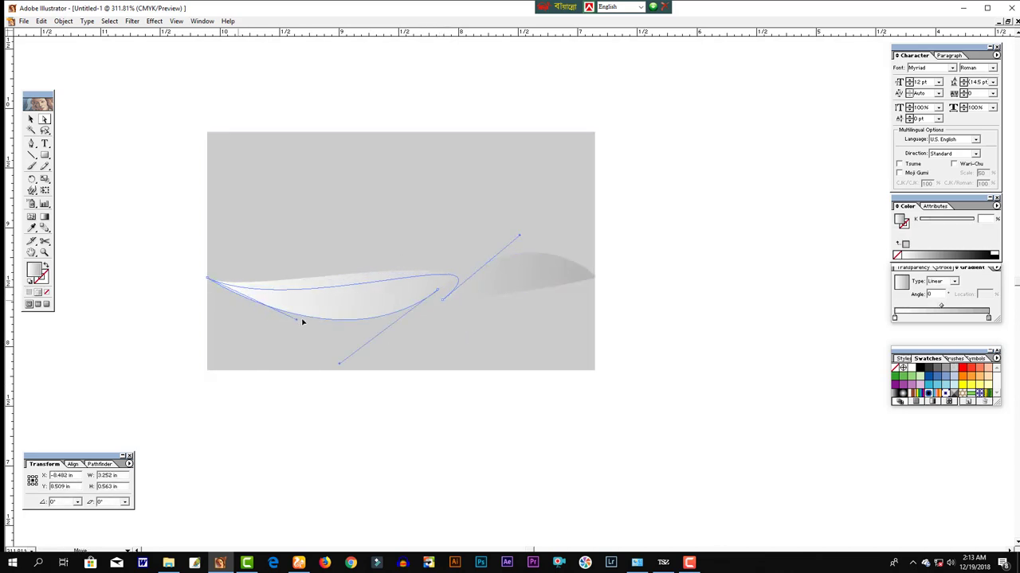
- Pull out curve handles to swell the right lobe into a fuller leaf
left_click(466, 319)
left_click(509, 297)
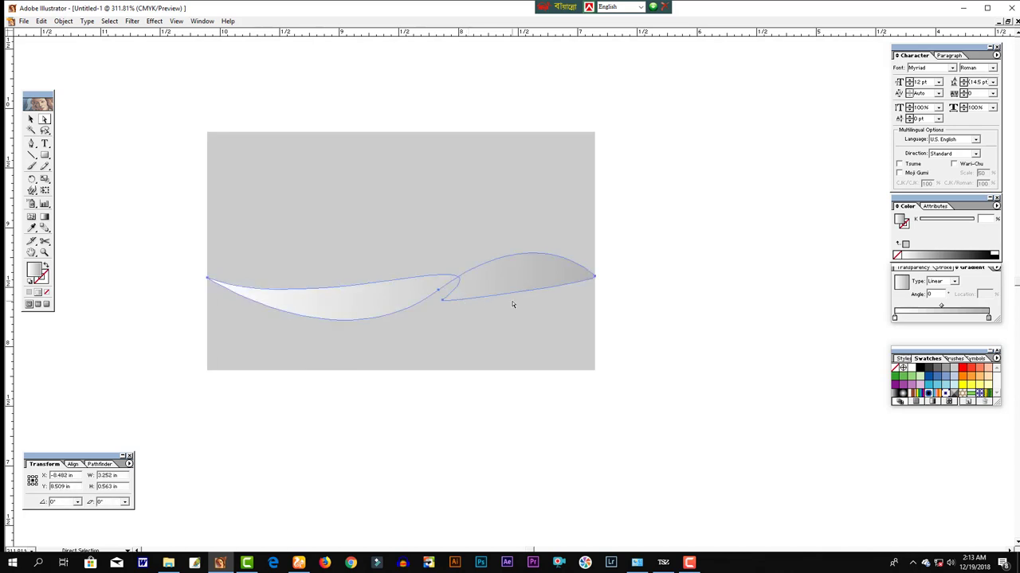
left_click(552, 315)
left_click(557, 290)
left_click_drag(594, 278, 564, 332)
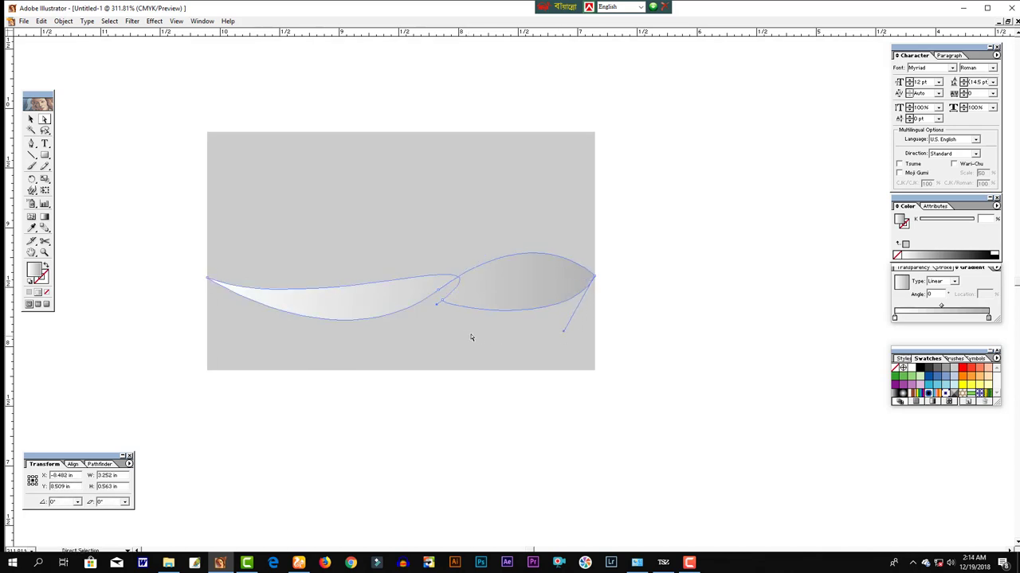
left_click(645, 324)
left_click(534, 286)
- Narrow the leaf pair slightly, to about 3.189 by 0.563 in
left_click(31, 118)
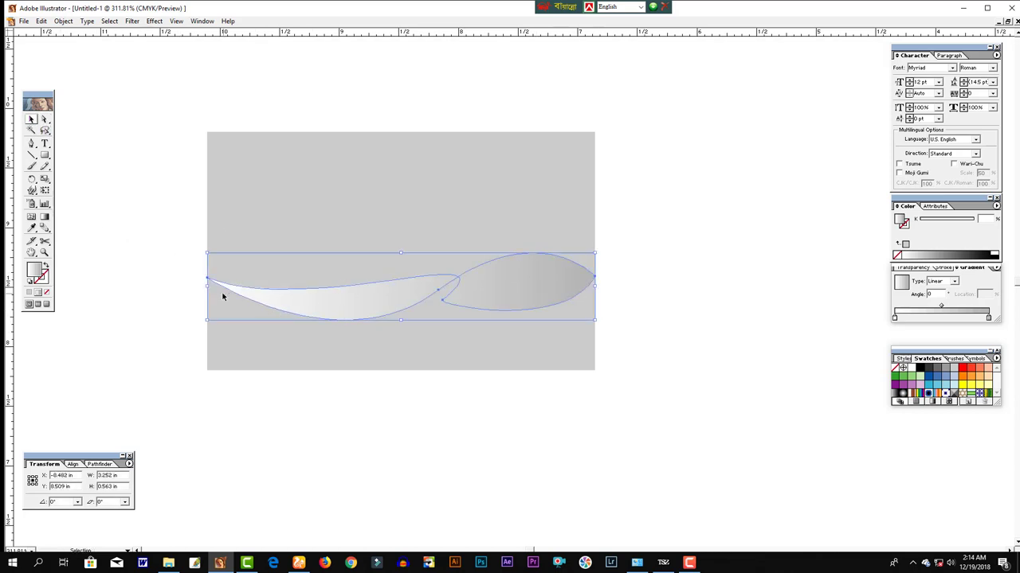
left_click_drag(208, 287, 211, 287)
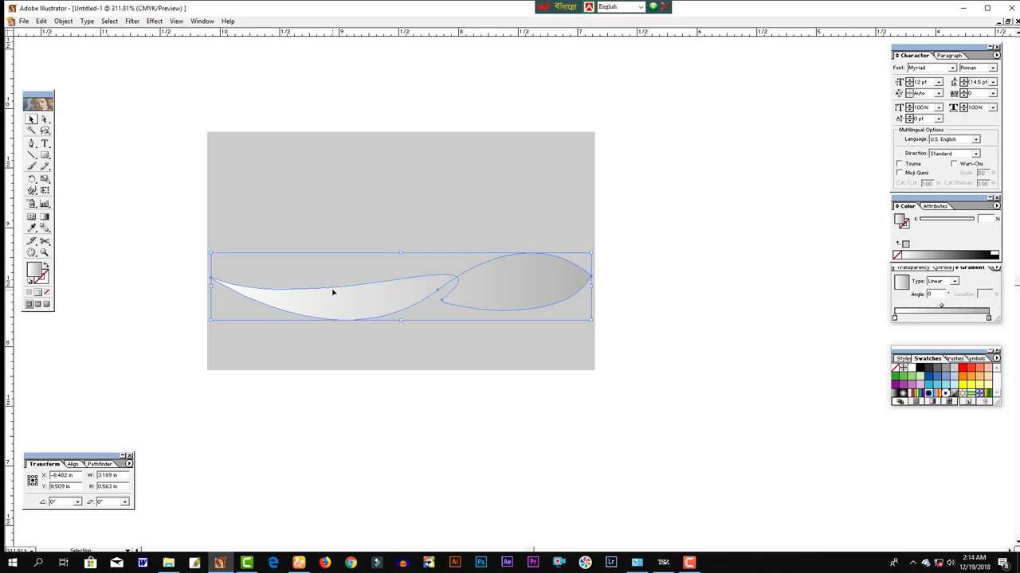
left_click(642, 302)
left_click(536, 281)
left_click(32, 179)
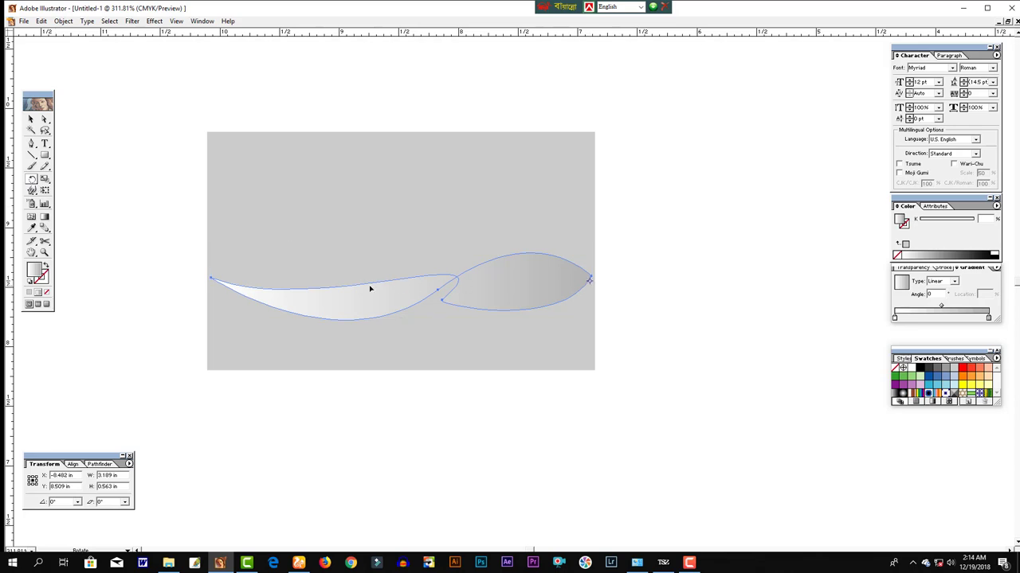
- Fan out two rotated copies of the leaf pair, with gradient end stops darkened to K 57 and 77
mouse_move(369, 288)
left_mouse_down()
mouse_move(415, 294)
mouse_move(387, 292)
mouse_move(360, 264)
left_mouse_up()
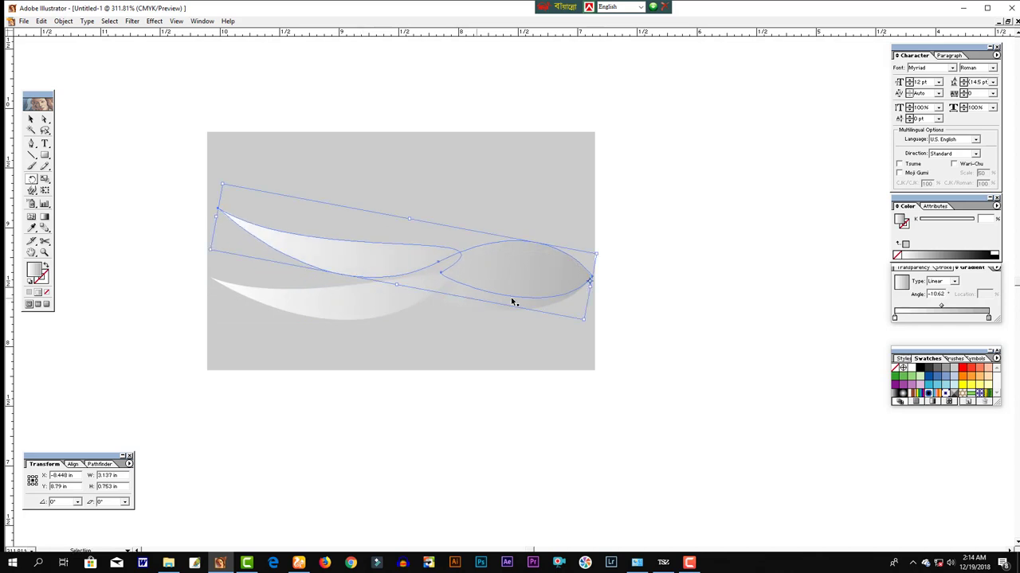
left_click(989, 318)
left_click_drag(955, 223, 953, 226)
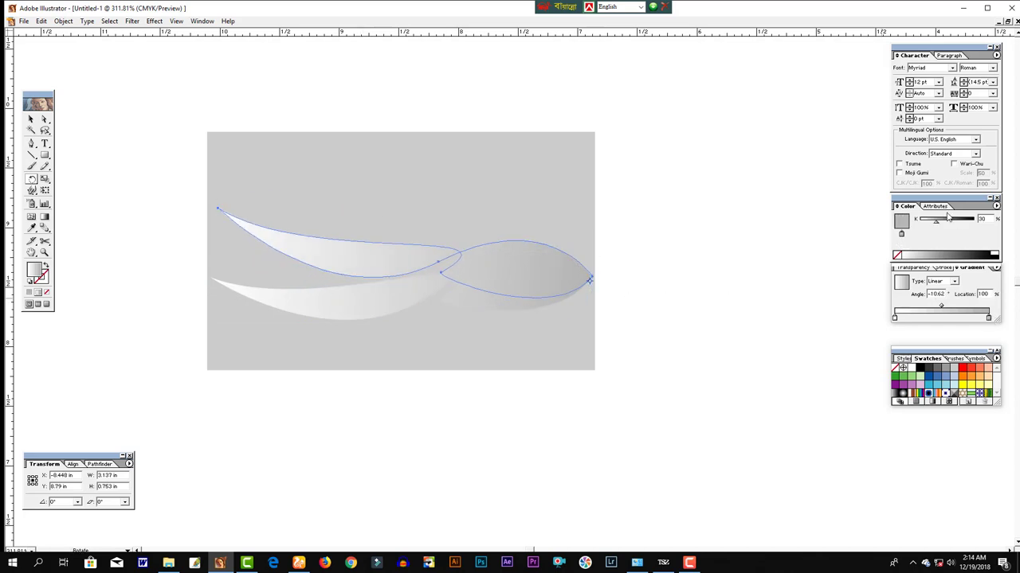
left_click_drag(520, 293, 520, 292)
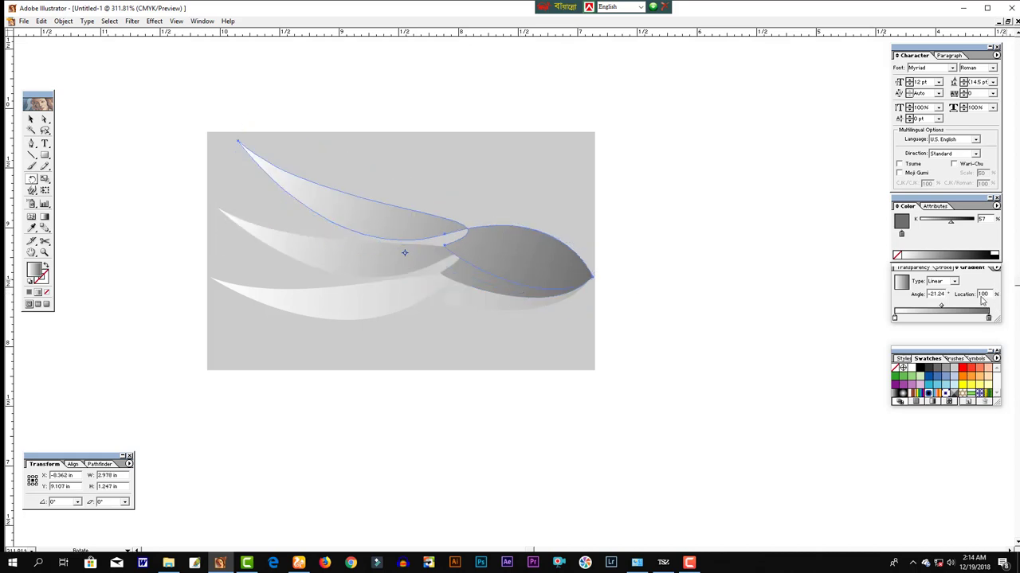
left_click(962, 224)
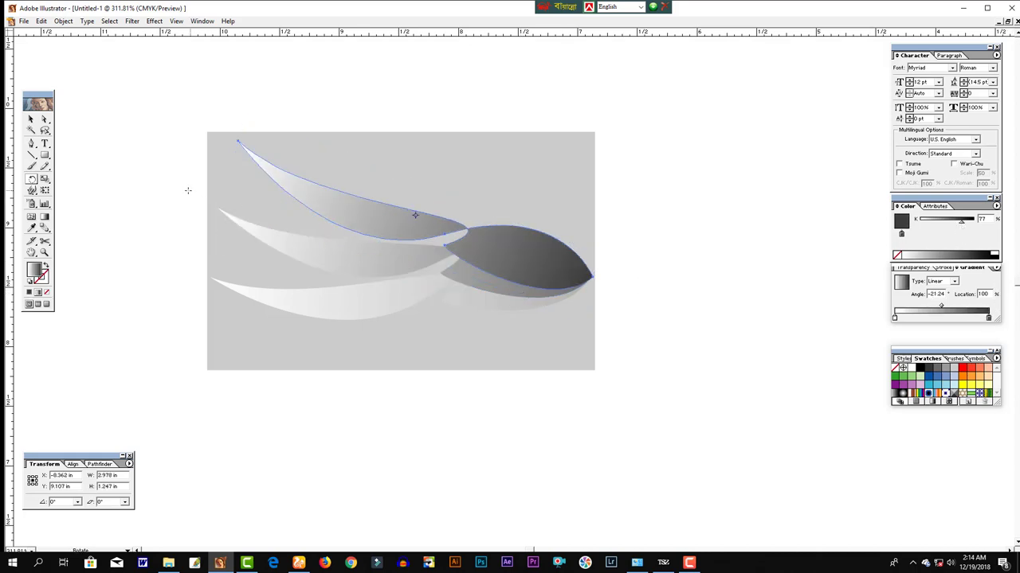
- Select the whole leaf cluster and move it lower on the artboard
left_click(31, 118)
left_click_drag(348, 114, 492, 344)
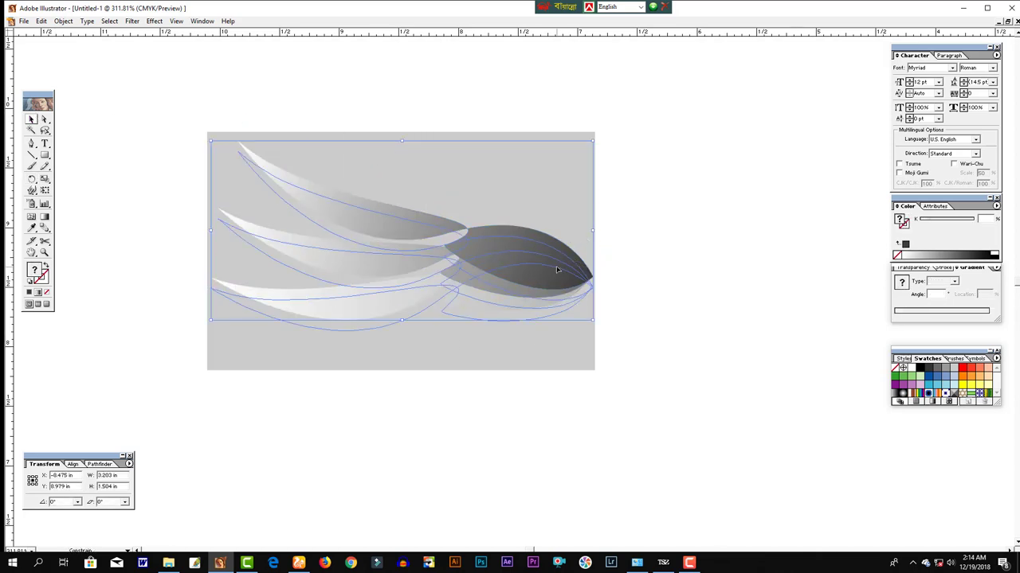
mouse_move(558, 259)
left_mouse_down()
mouse_move(550, 335)
mouse_move(571, 372)
left_mouse_up()
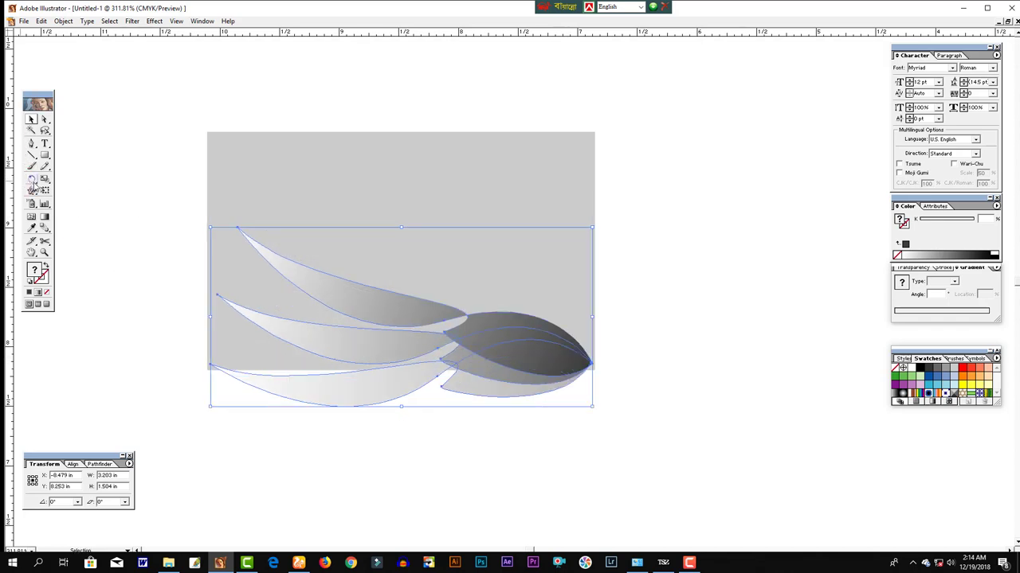
- Rotate the leaf cluster upward around its right tip and shrink it toward the lower right
left_click(32, 179)
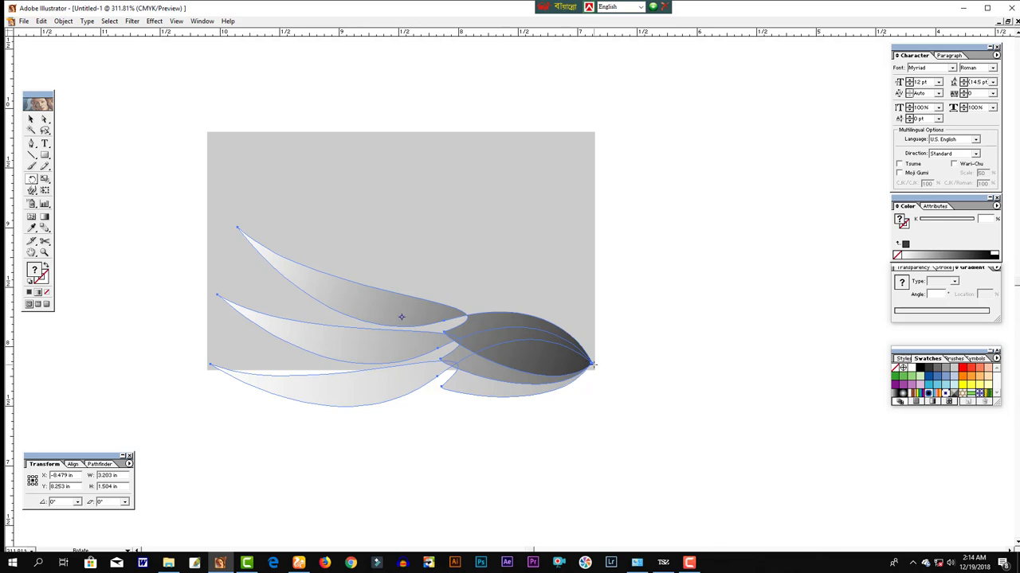
left_click_drag(280, 329, 323, 261)
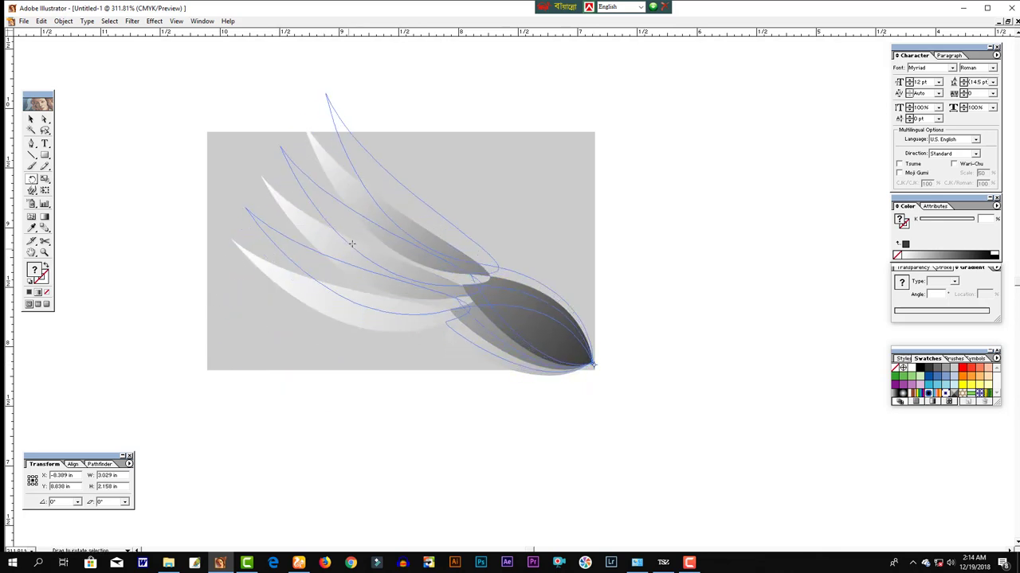
mouse_move(323, 261)
left_mouse_down()
mouse_move(380, 261)
mouse_move(294, 208)
left_mouse_up()
left_click(31, 118)
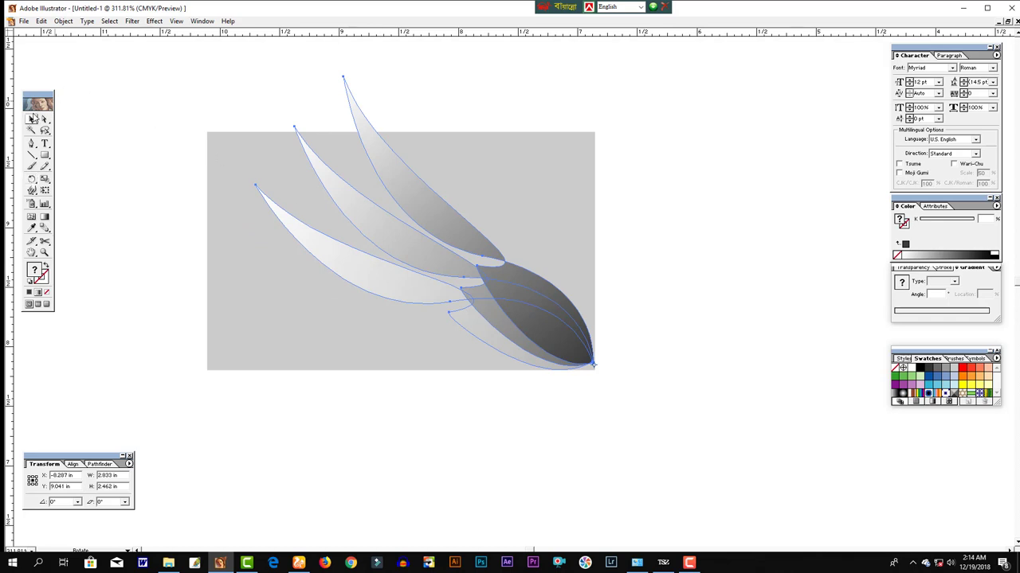
left_click_drag(256, 78, 327, 137)
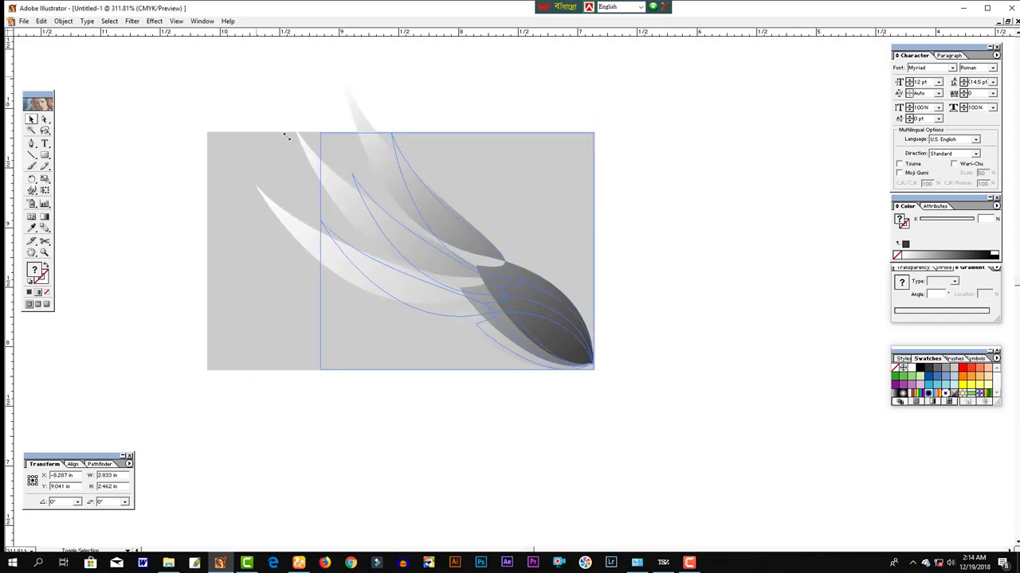
- Delete the upper leaves and the dark leaf, keeping only the white leaf pair
left_click(635, 310)
left_click(560, 338)
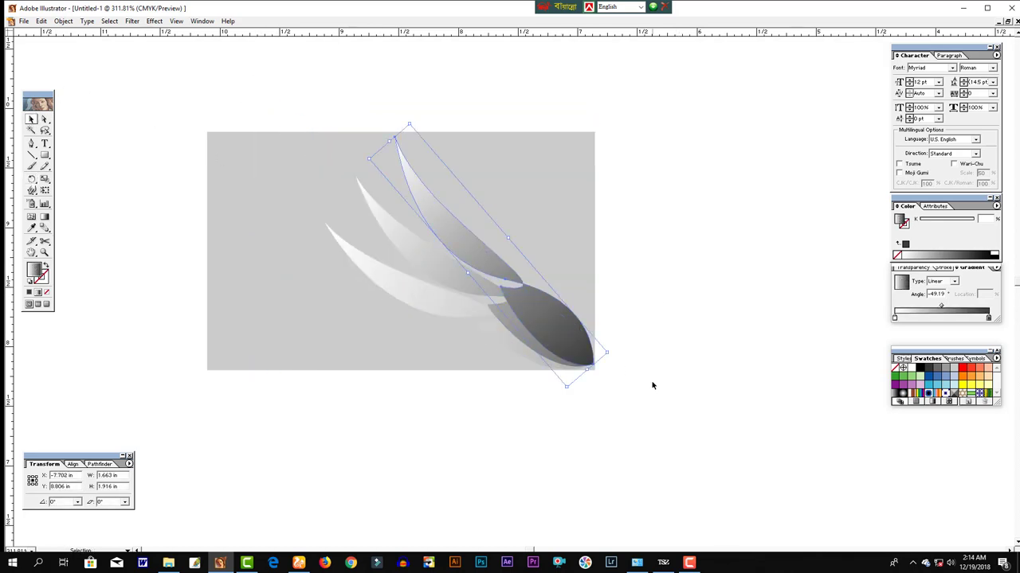
left_click_drag(653, 382, 420, 280)
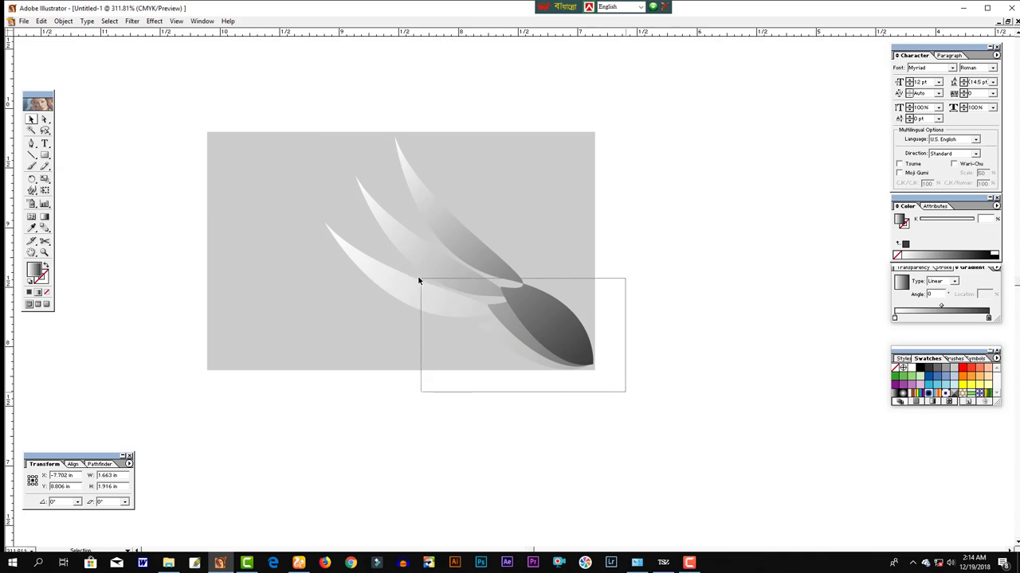
left_click(629, 332)
left_click(532, 314)
left_click(510, 319, "shift")
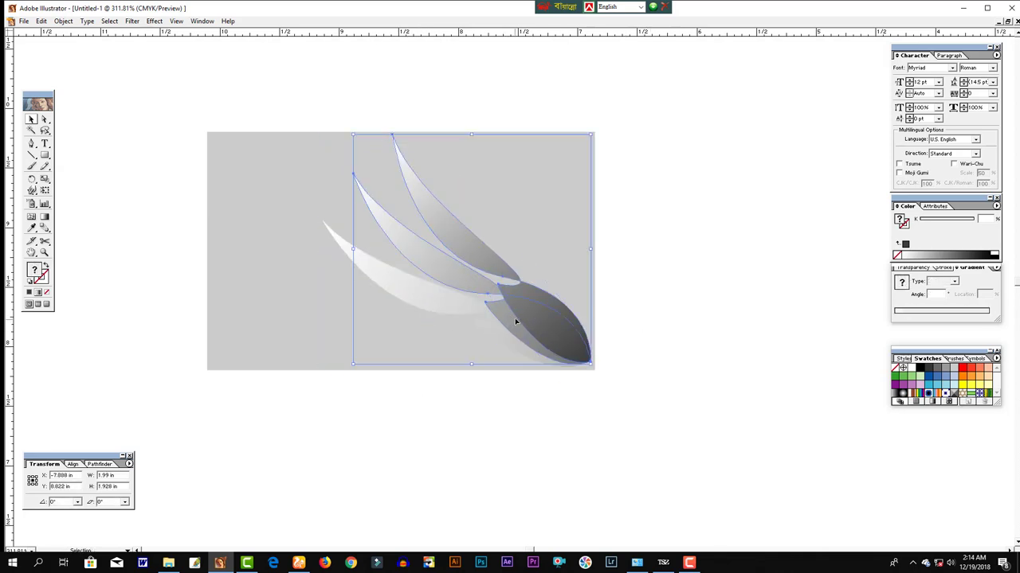
key("Delete")
- Enlarge the white leaf pair diagonally toward the upper left, then scale it slightly smaller
left_click(537, 340)
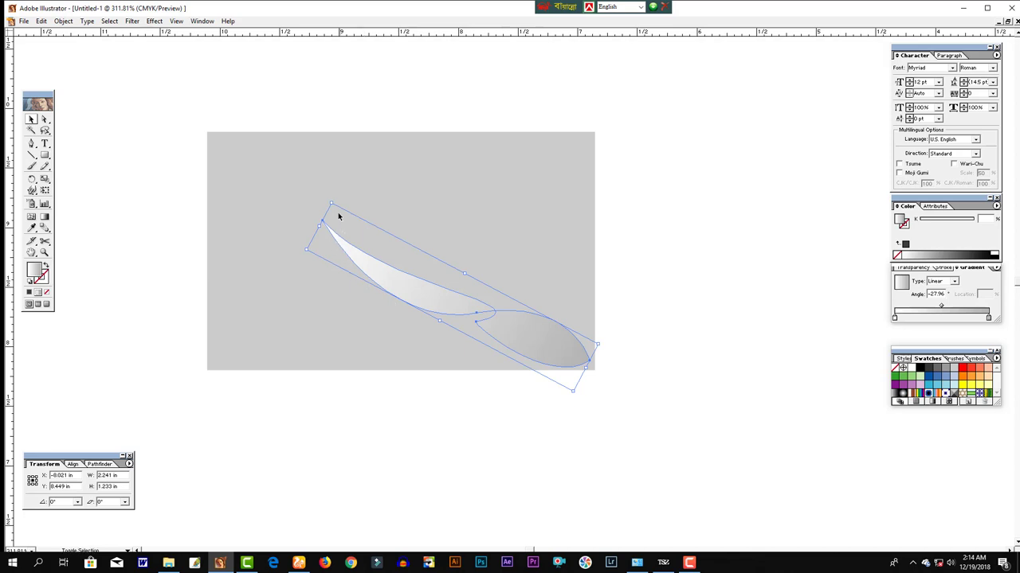
left_click_drag(332, 202, 230, 125)
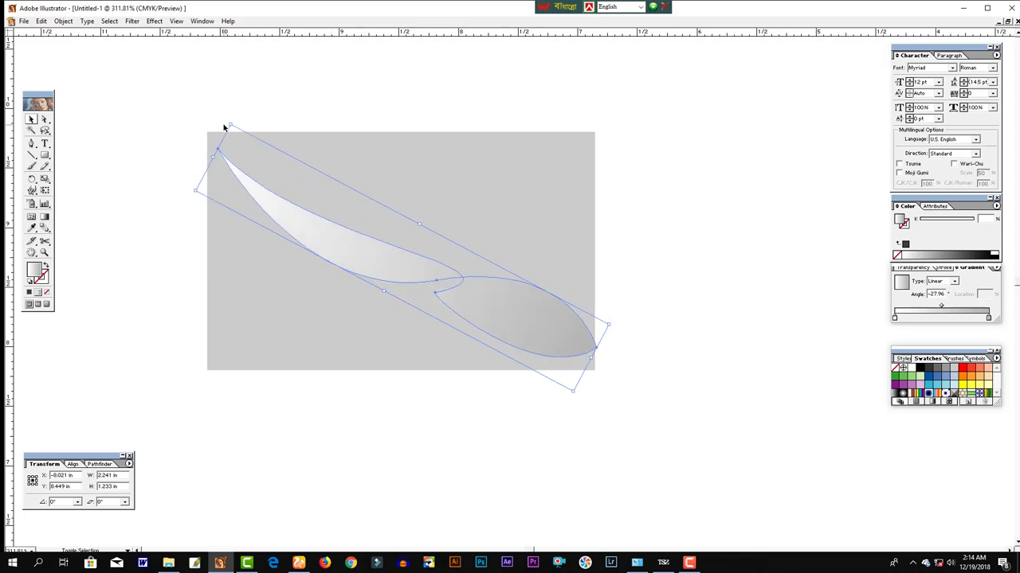
left_click(615, 269)
left_click(550, 351)
left_click_drag(601, 346, 580, 335)
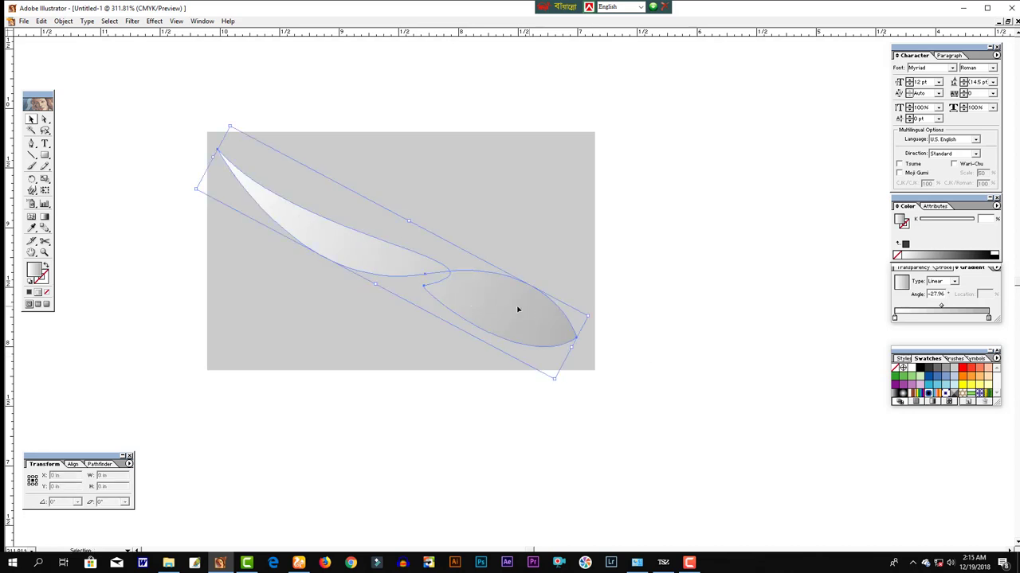
- Nudge the leaf lower, then use the Twirl tool to curl its middle, right part and left tip into spirals
left_click_drag(517, 310, 511, 325)
left_click(532, 264)
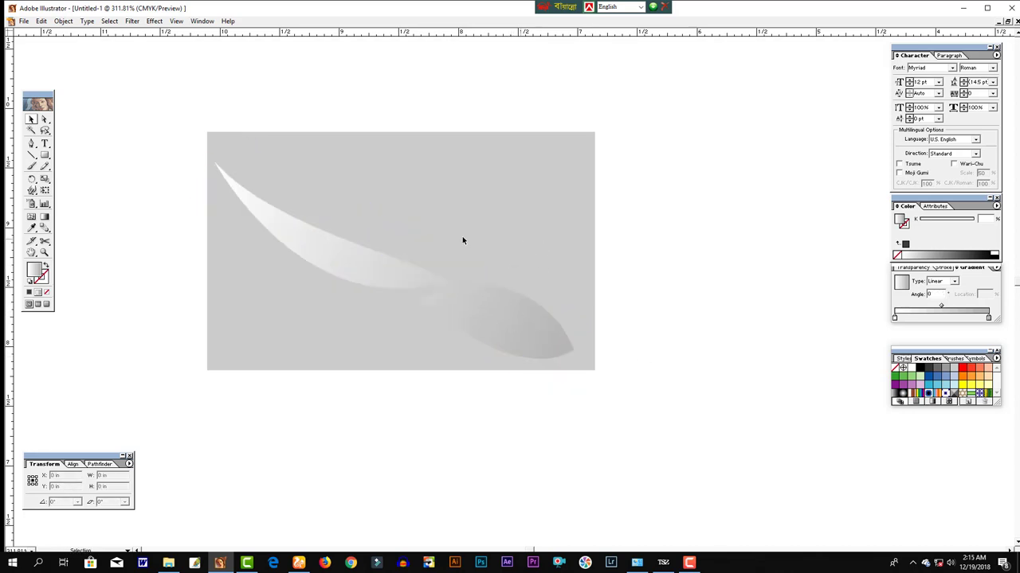
left_click(382, 288)
left_click_drag(32, 192, 57, 199)
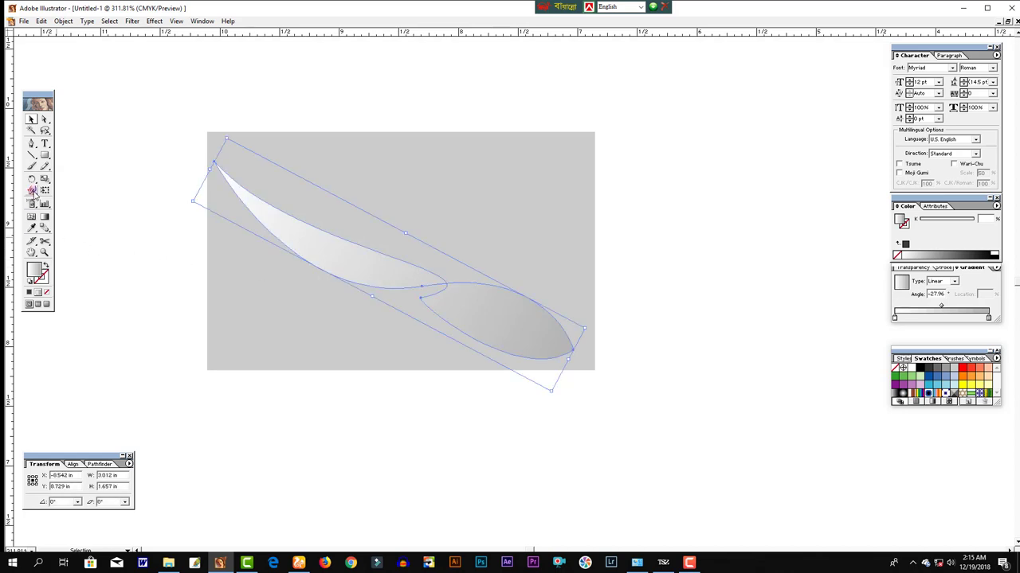
left_click_drag(438, 278, 343, 254)
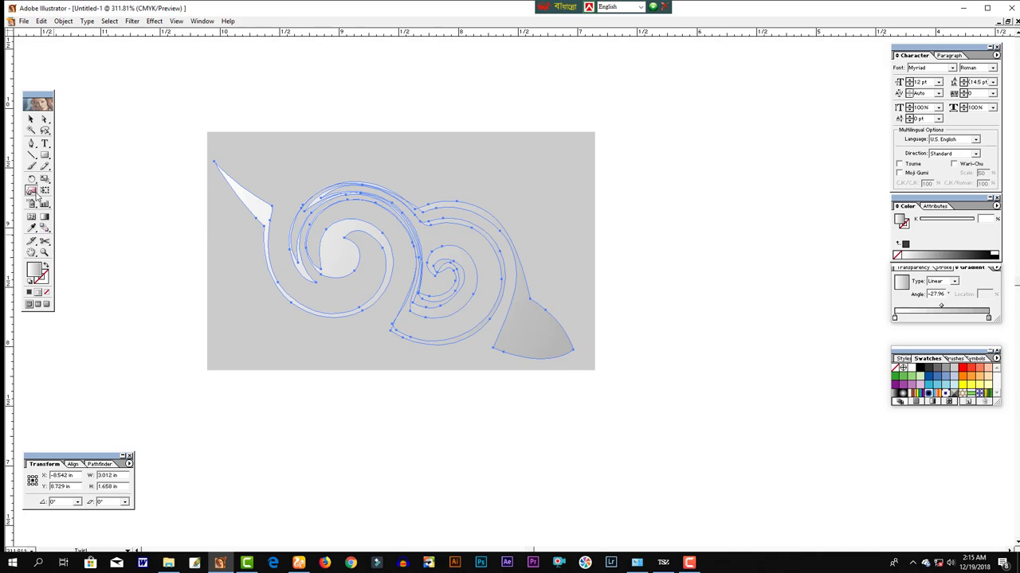
left_click_drag(362, 231, 528, 299)
left_click_drag(266, 205, 266, 217)
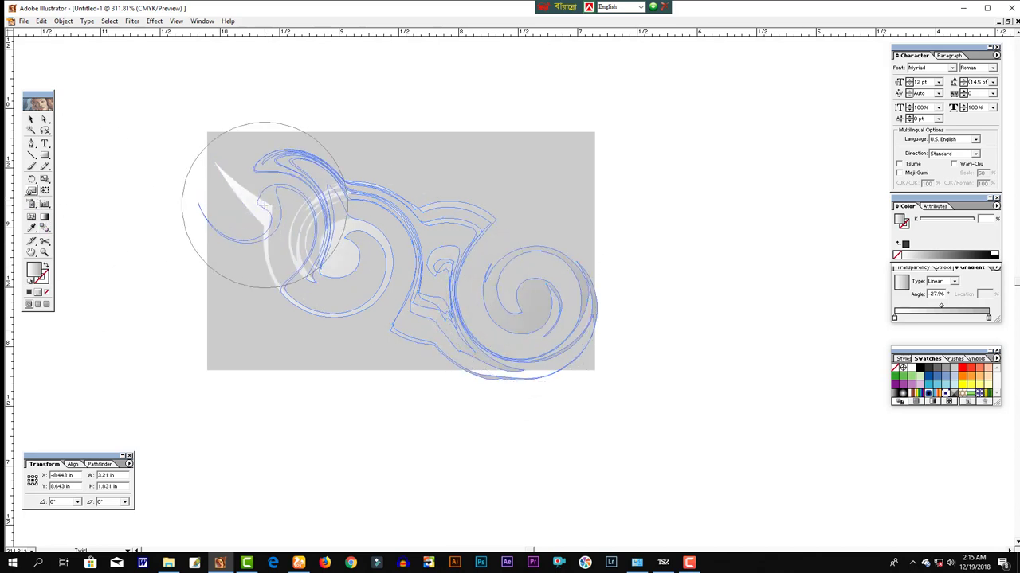
- Shrink the swirl ornament and move it slightly higher, undoing trial rotations toward horizontal
left_click(31, 118)
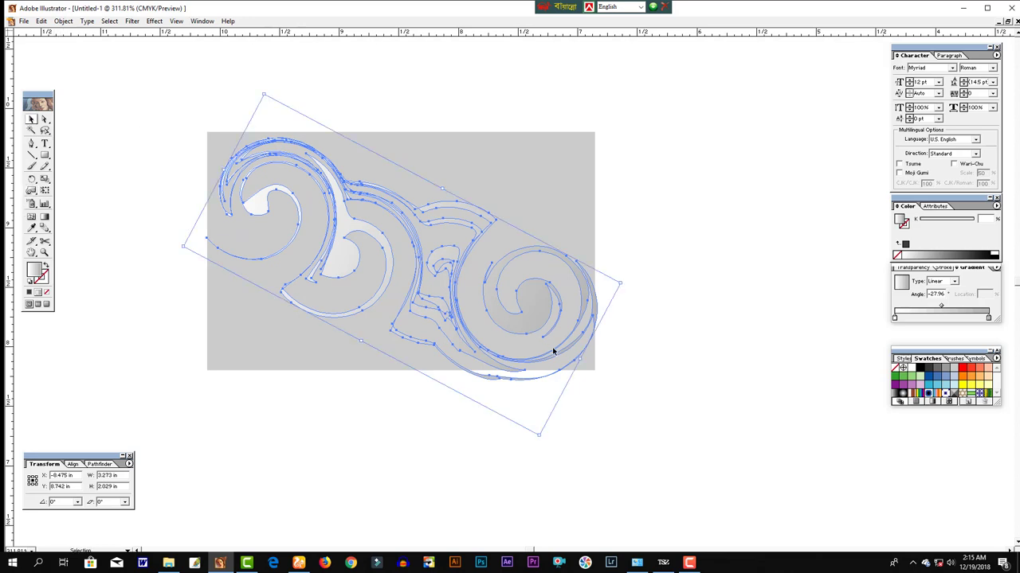
left_click_drag(580, 359, 512, 310)
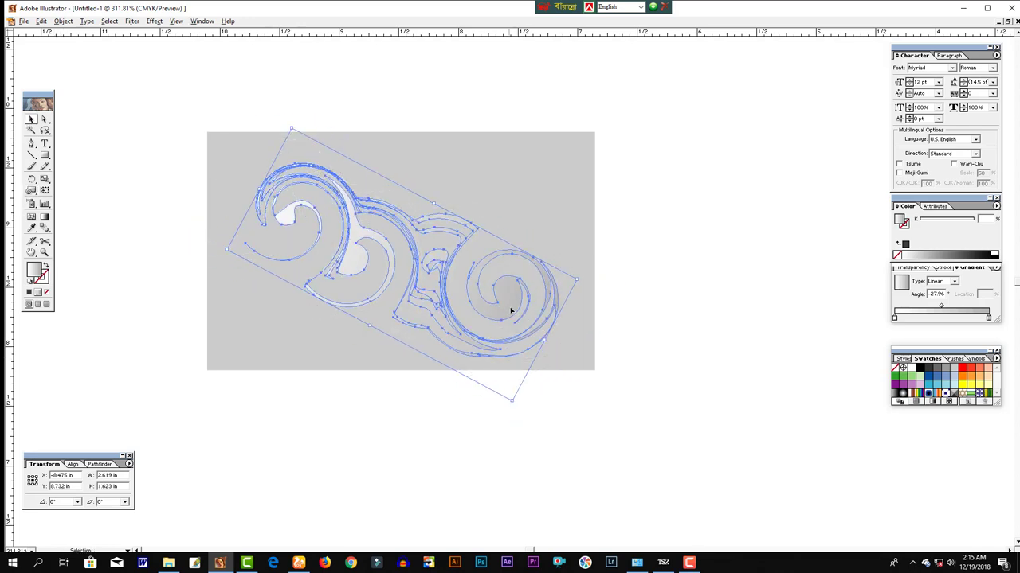
left_click(30, 181)
left_click_drag(255, 88, 57, 117)
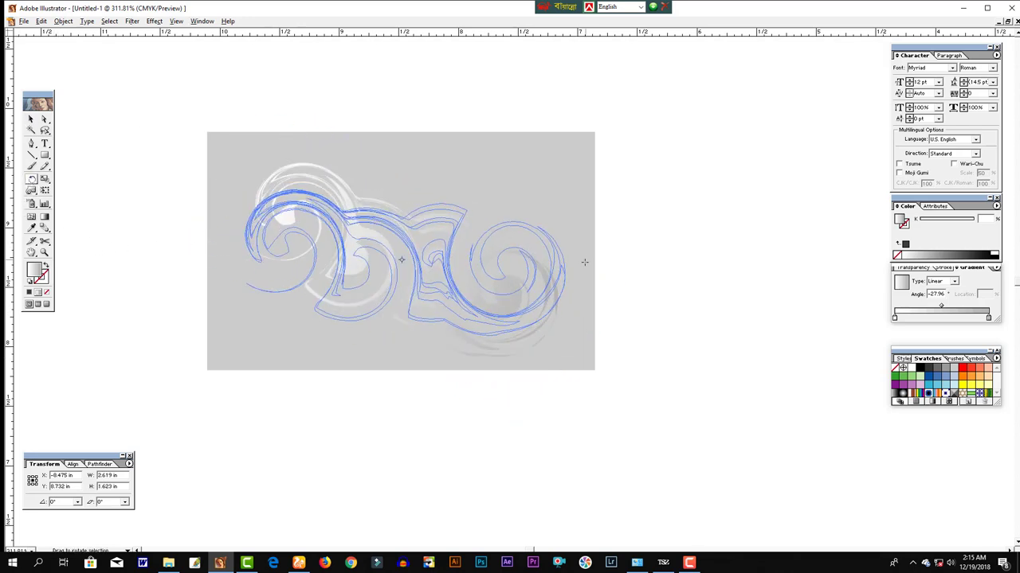
key("ctrl+z")
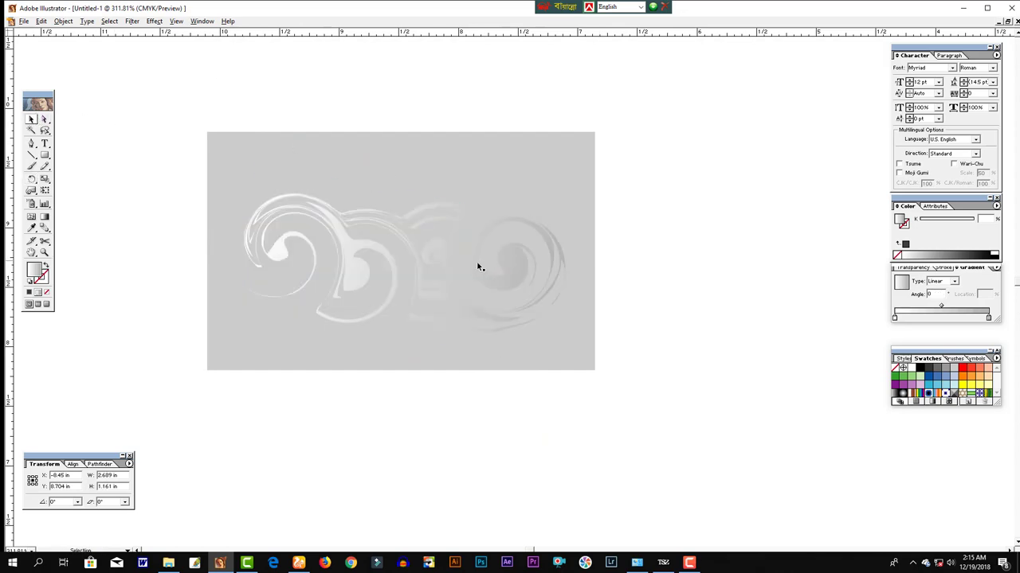
left_click_drag(503, 237, 505, 200)
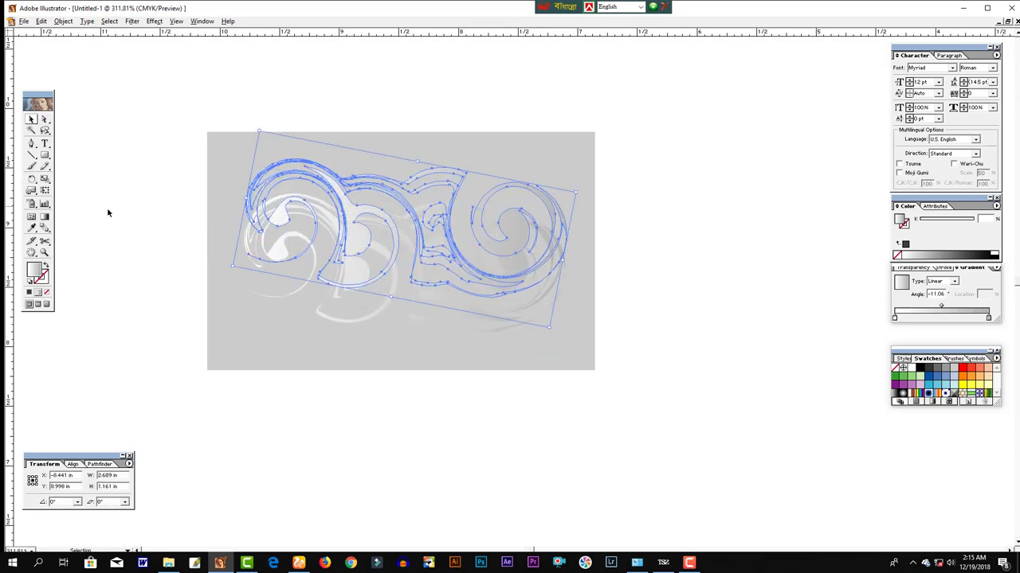
left_click(31, 181)
left_click_drag(565, 119, 225, 328)
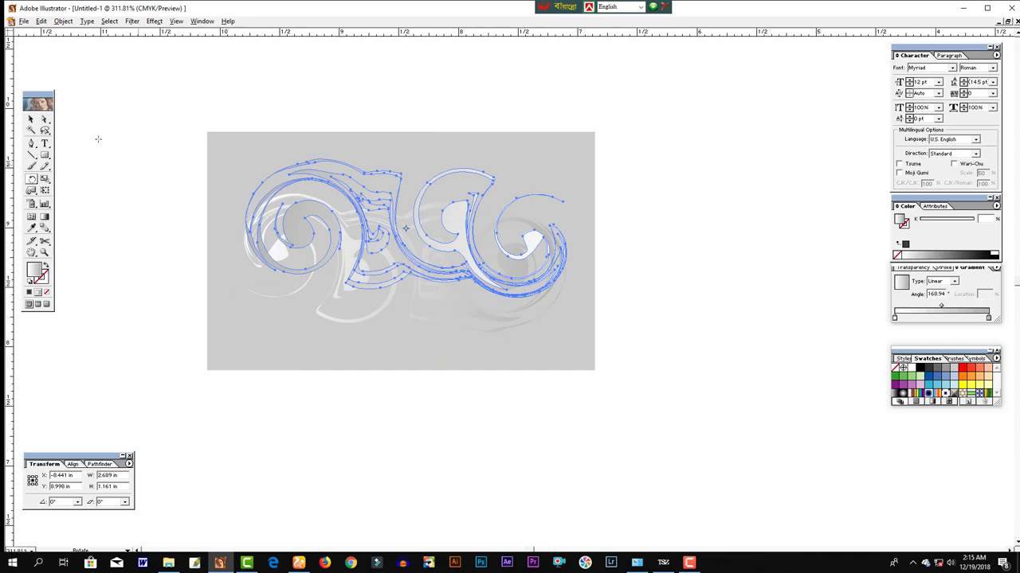
left_click(31, 119)
key("ctrl+z")
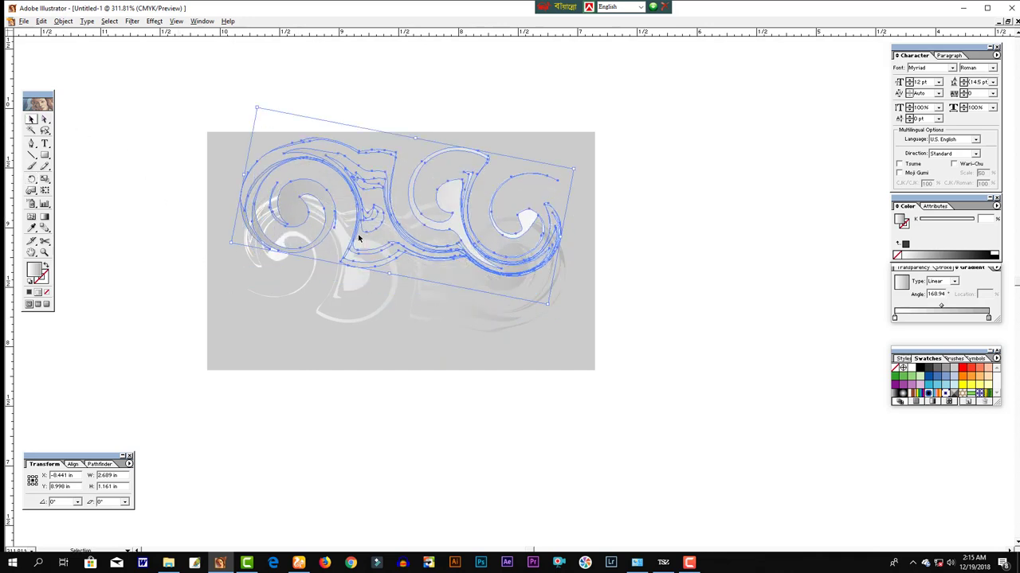
- Rotate the swirl copies to roughly horizontal and shift the swirl slightly lower
left_click(31, 181)
left_click_drag(484, 205, 400, 207)
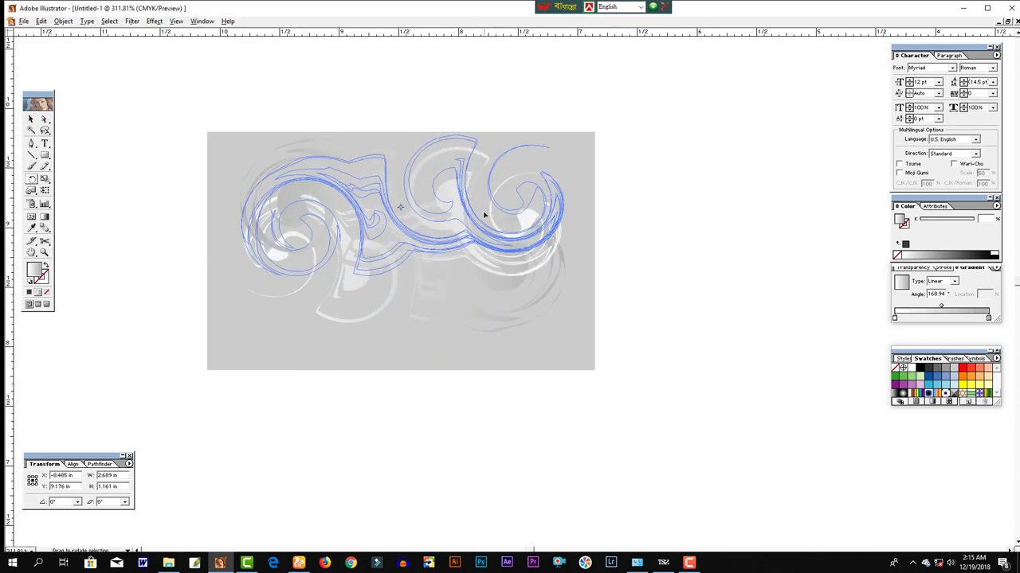
left_click(30, 119)
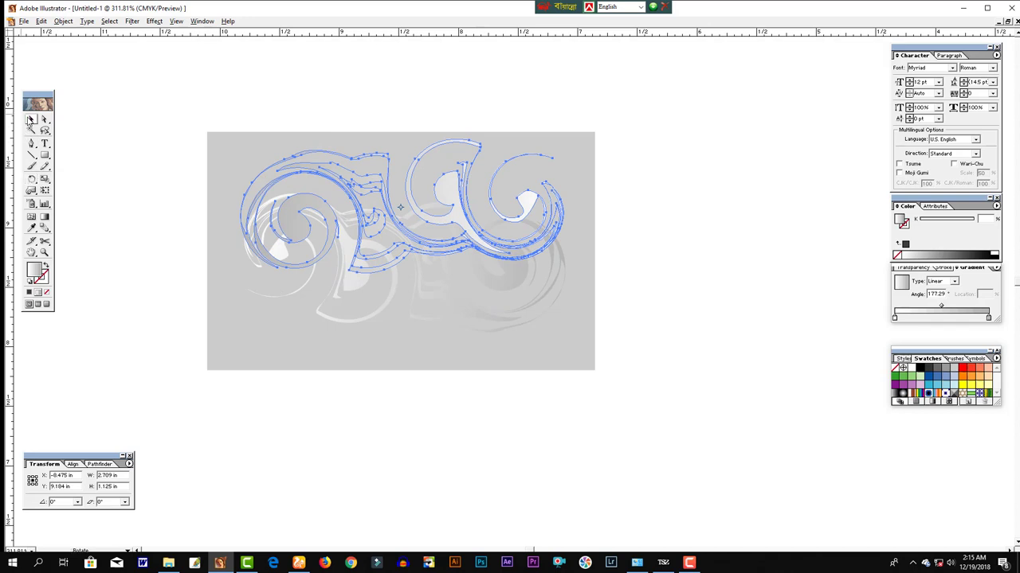
left_click(505, 228)
left_click(31, 181)
left_click_drag(589, 243, 597, 234)
left_click(31, 119)
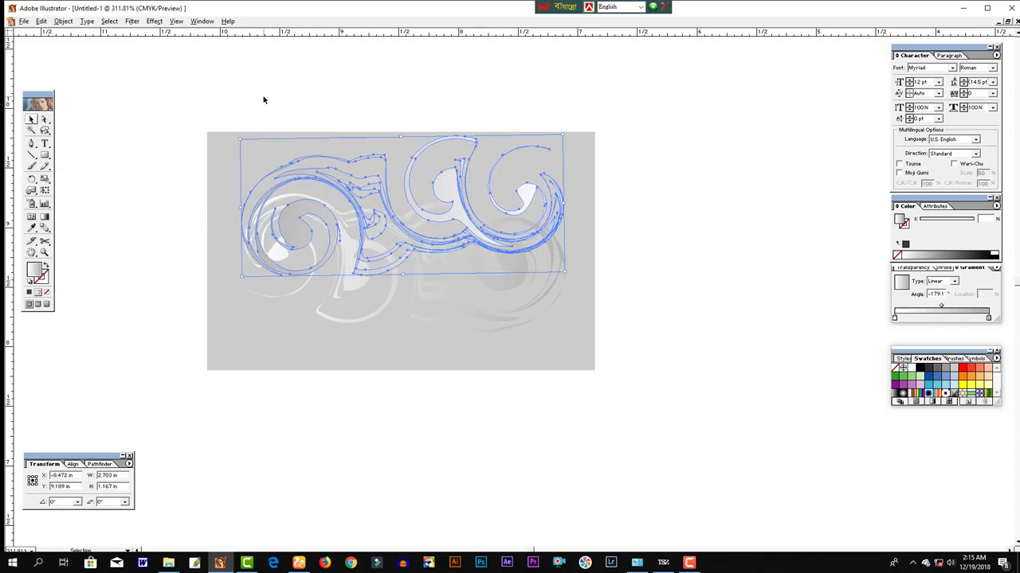
left_click(264, 98)
left_click(494, 275)
left_click(661, 318)
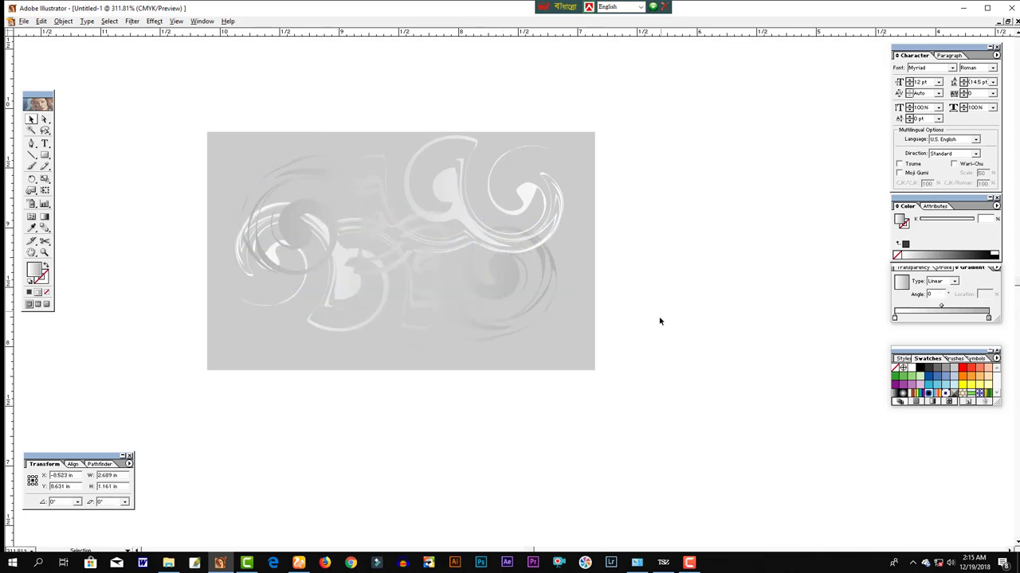
left_click_drag(539, 295, 538, 304)
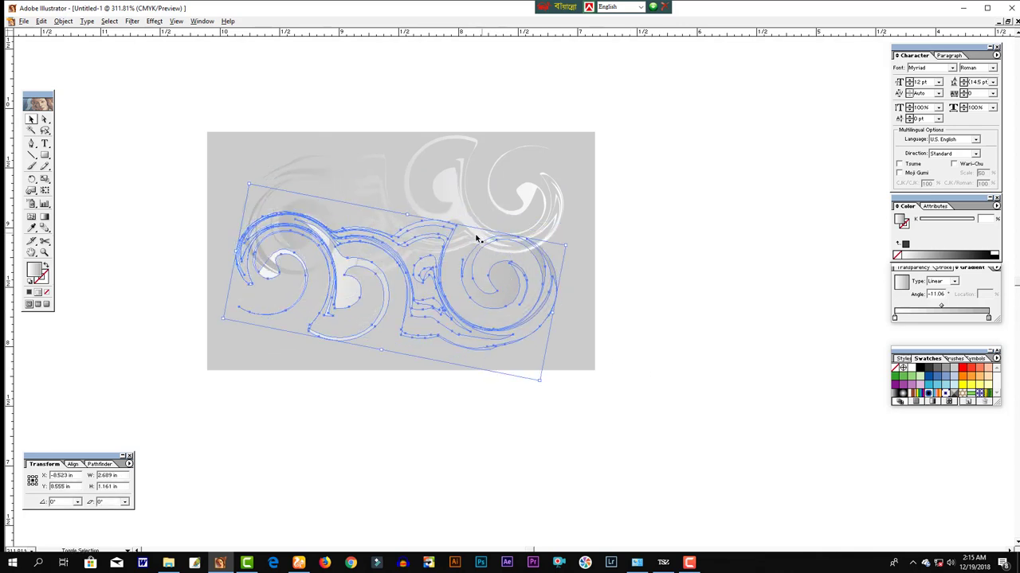
left_click(573, 318)
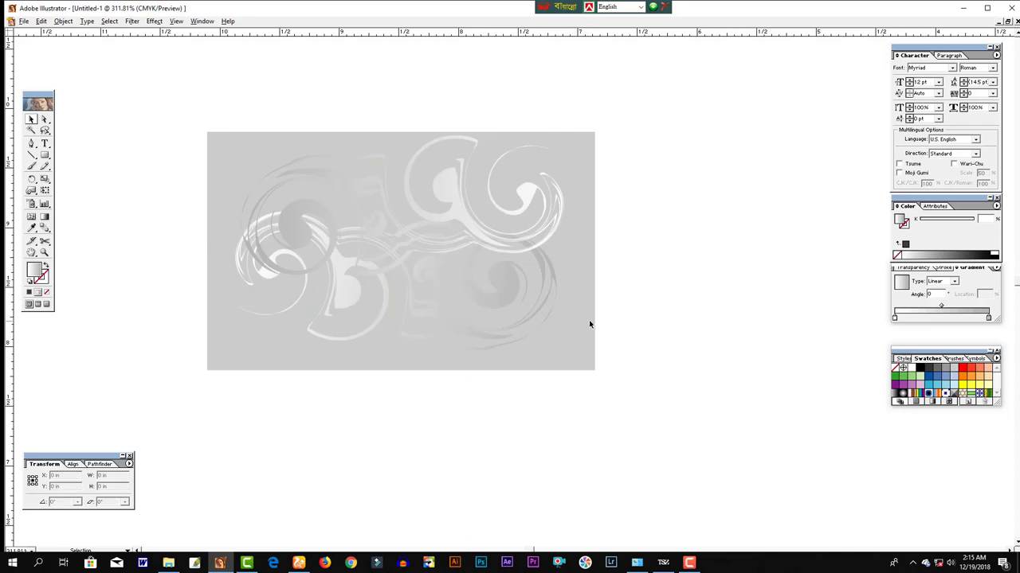
- Give the background rectangle a radial gradient and add a new stop at about 67%
left_click(587, 319)
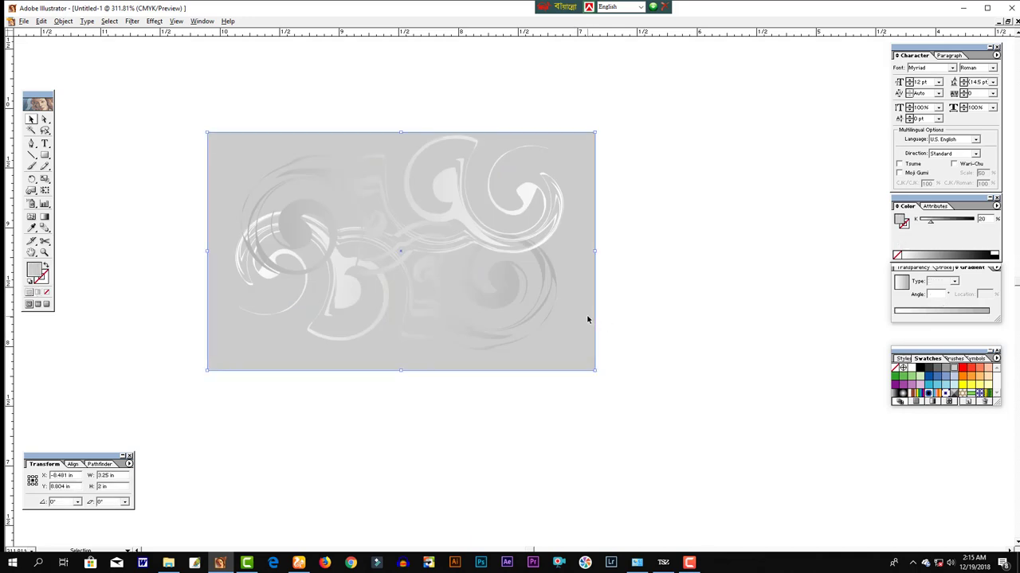
key("period")
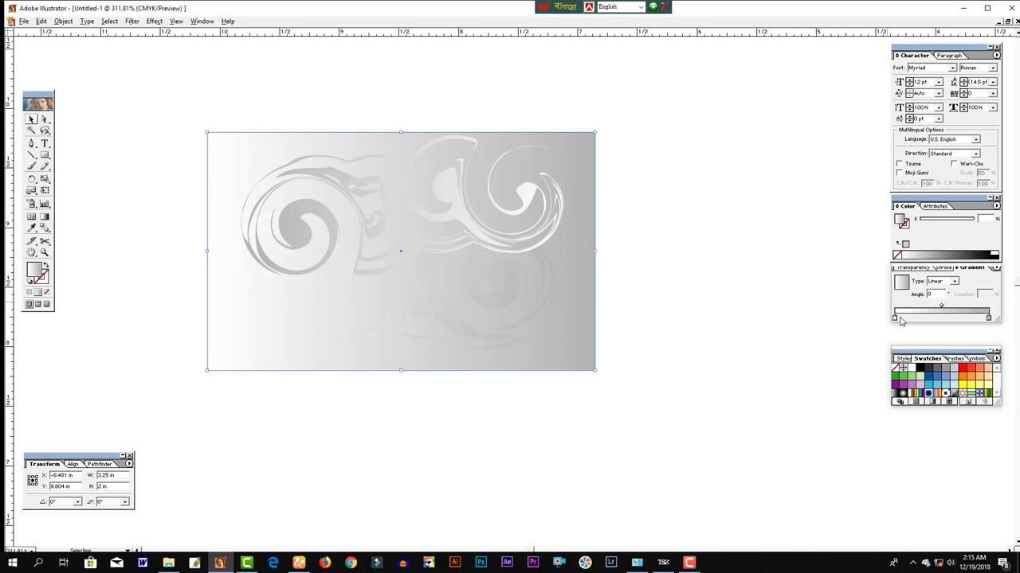
left_click(953, 281)
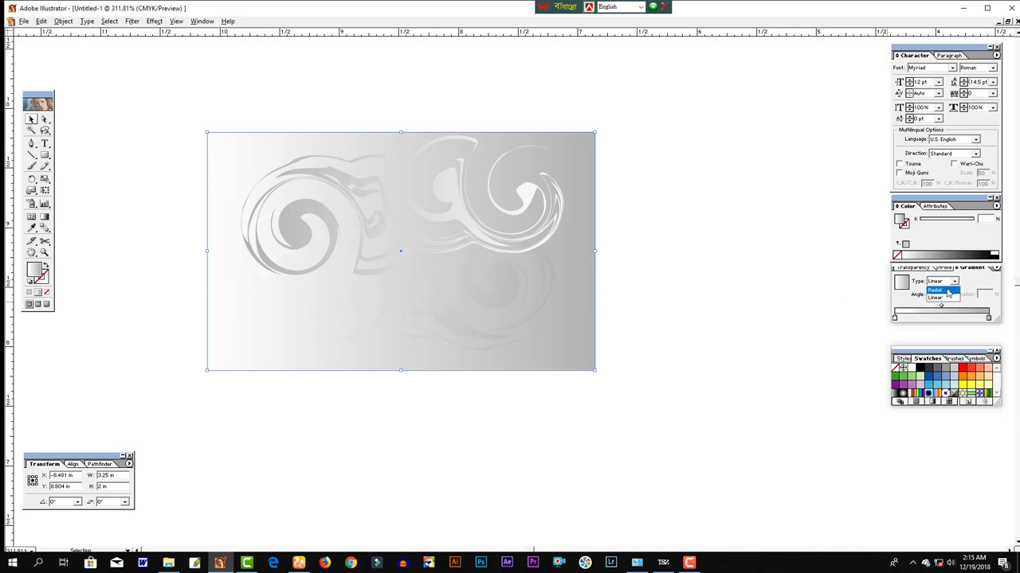
left_click(948, 292)
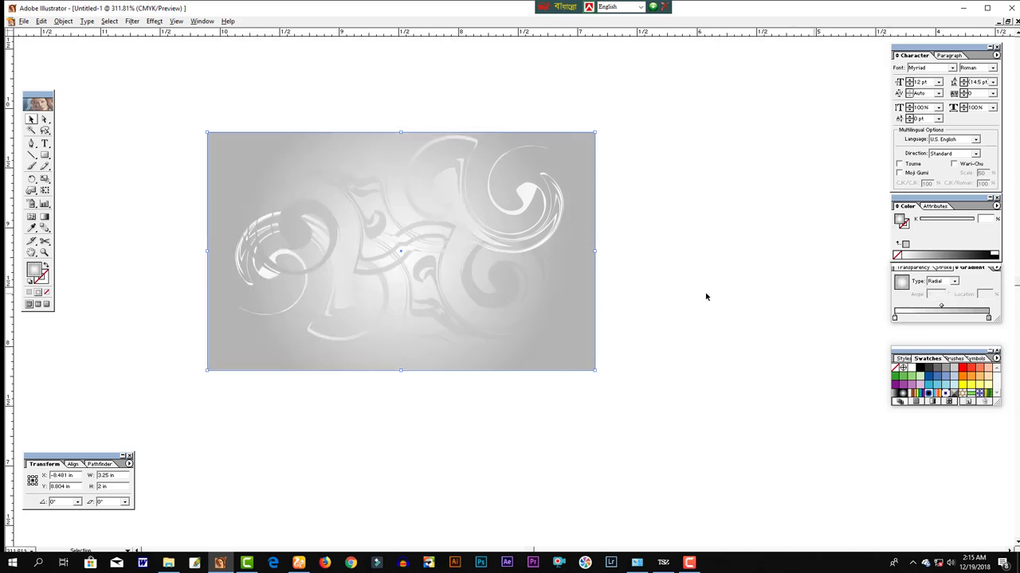
left_click(953, 281)
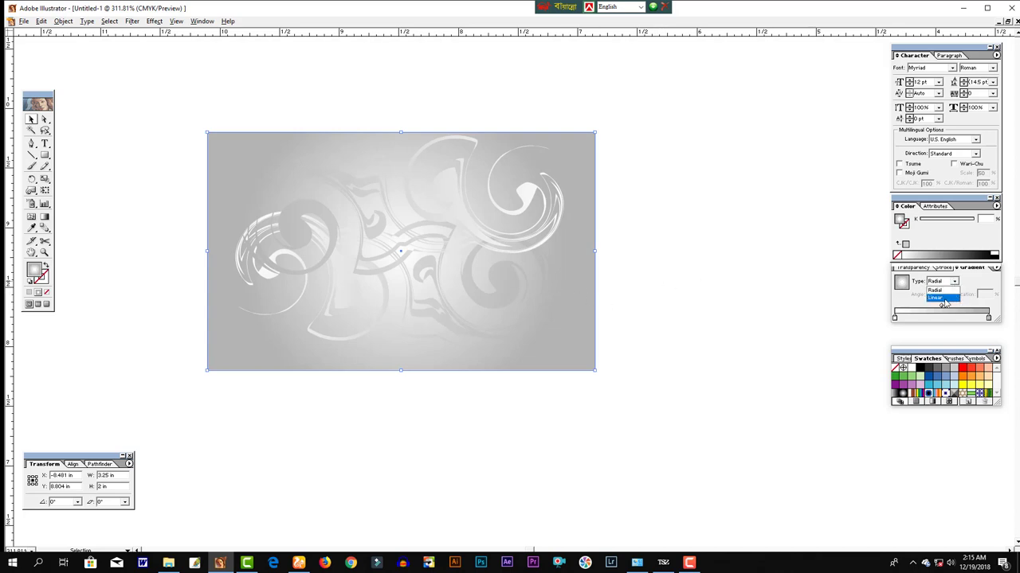
left_click(952, 309)
left_click(967, 315)
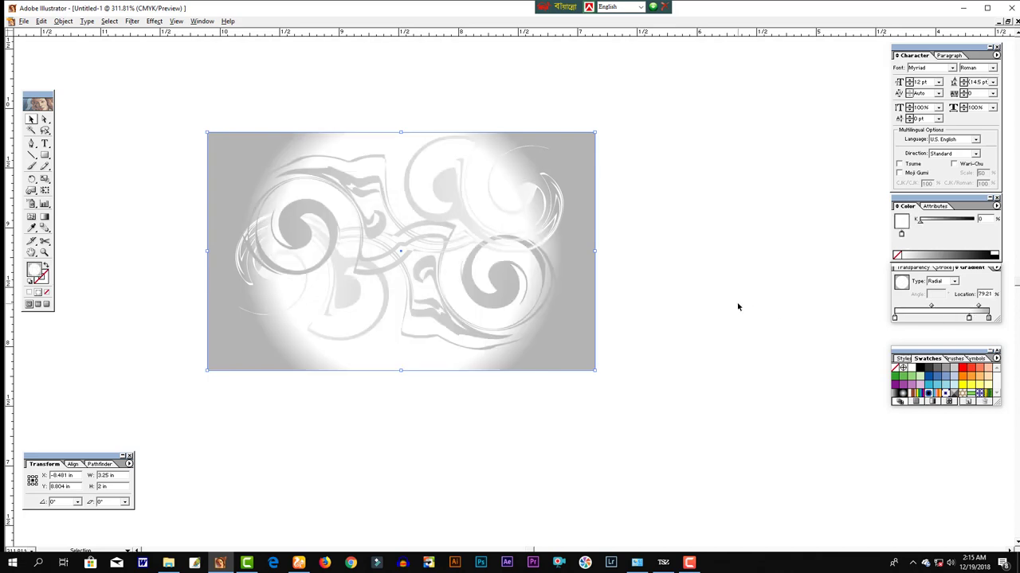
left_click_drag(967, 317, 957, 317)
- Lighten the background gradient's outer stop to about 7% grey
left_click(450, 239)
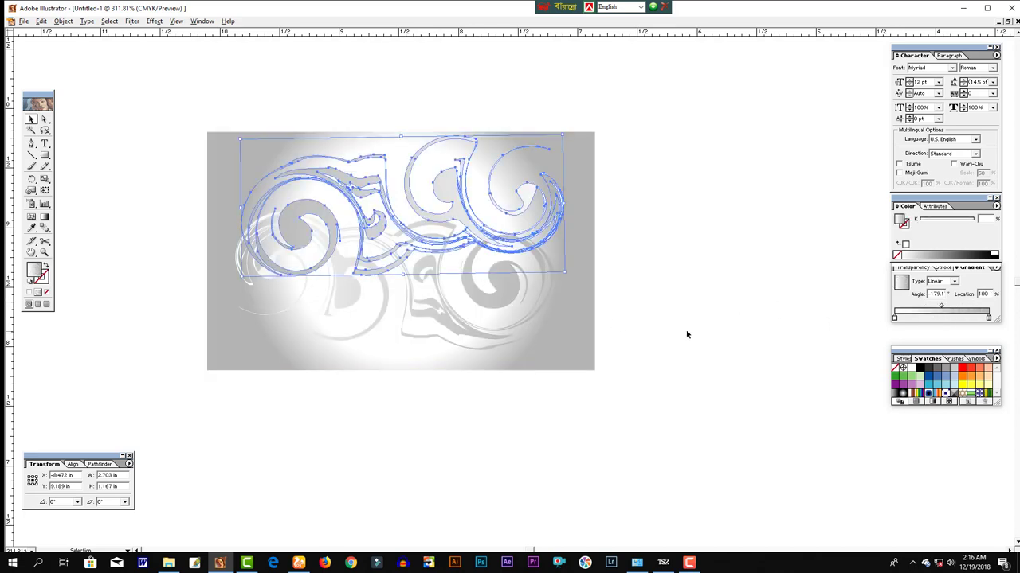
left_click(530, 330, "shift")
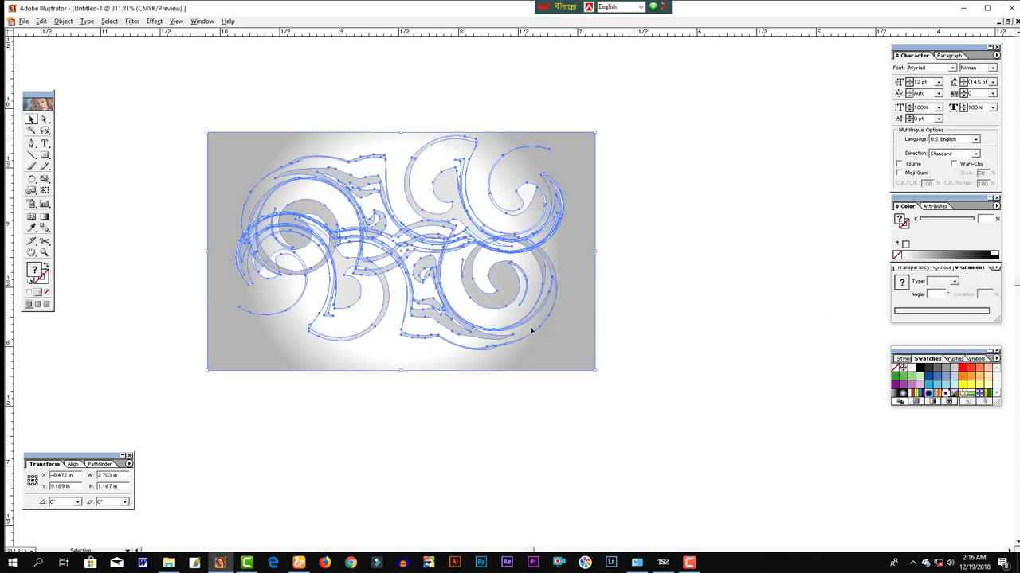
left_click(595, 349)
left_click(987, 318)
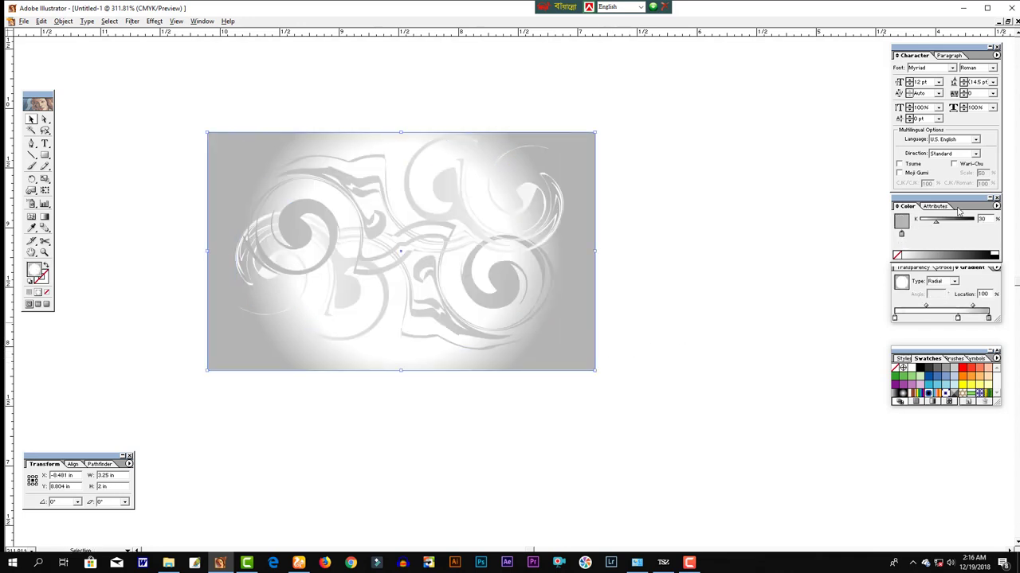
left_click_drag(934, 225, 924, 226)
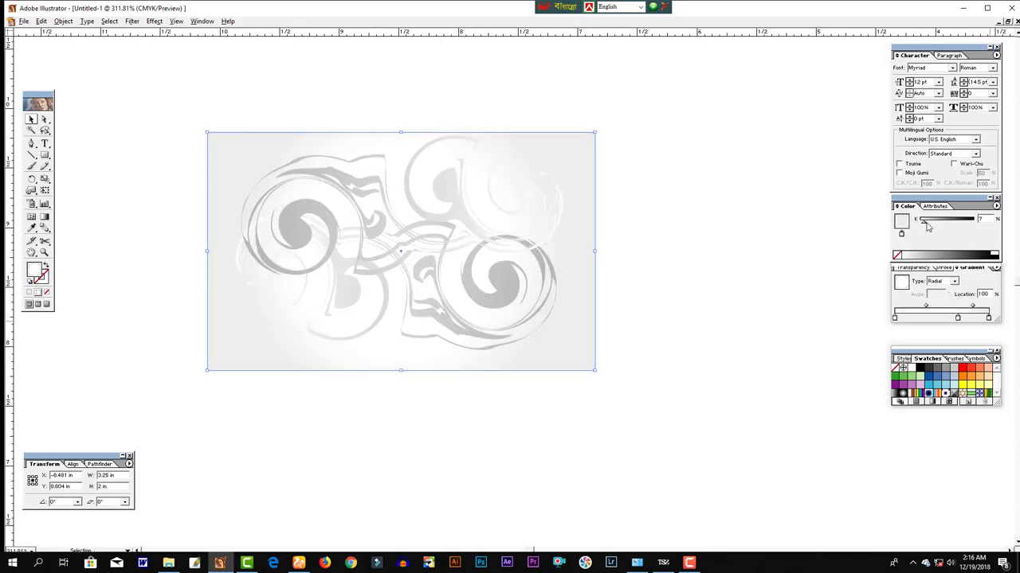
left_click(548, 235, "shift")
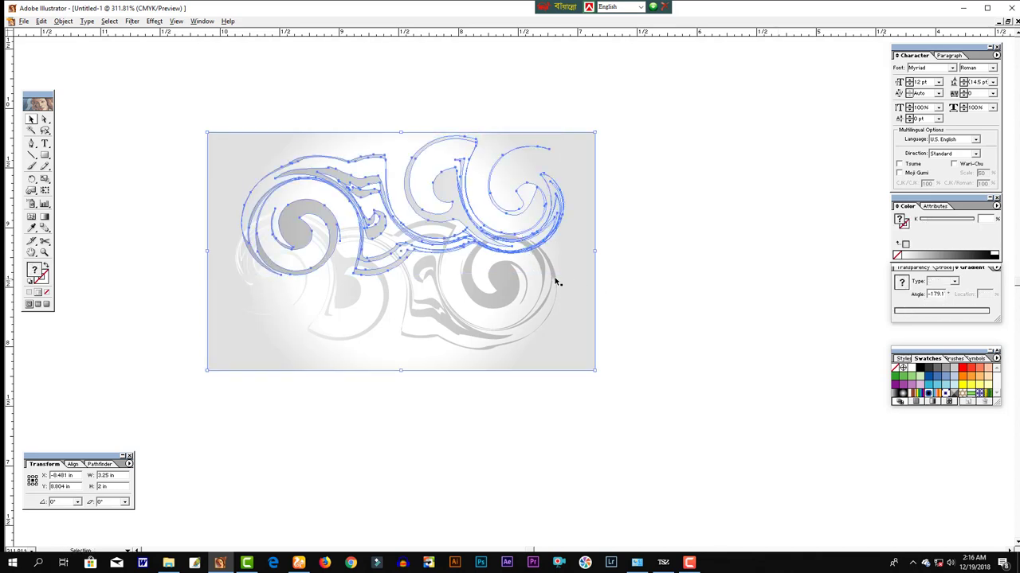
- Set the swirls' left gradient stop to about 12% grey and lower their opacity to a faint level
left_click(547, 272, "shift")
left_click(523, 289, "shift")
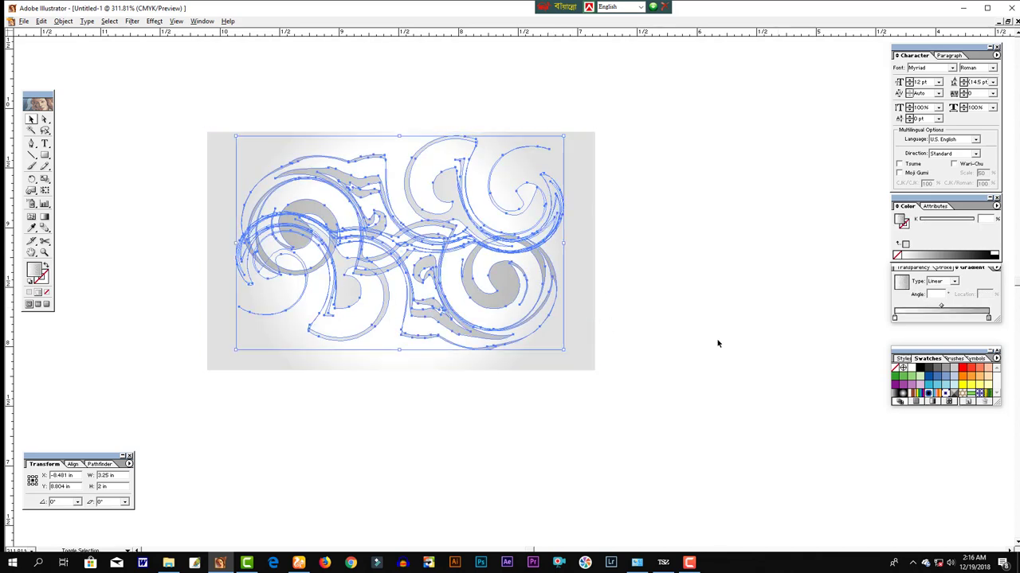
left_click(894, 318)
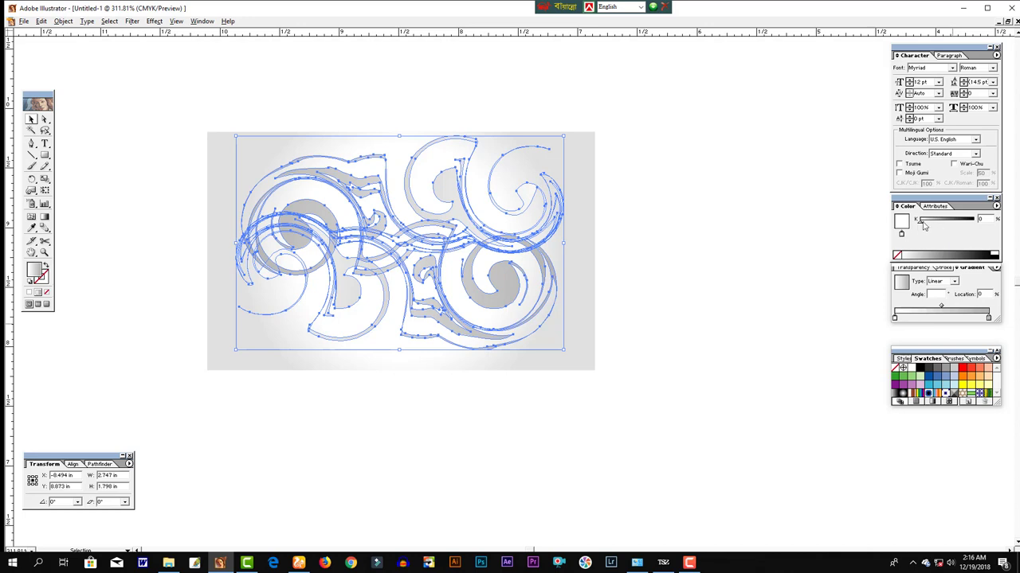
left_click_drag(921, 227, 925, 224)
left_click(918, 268)
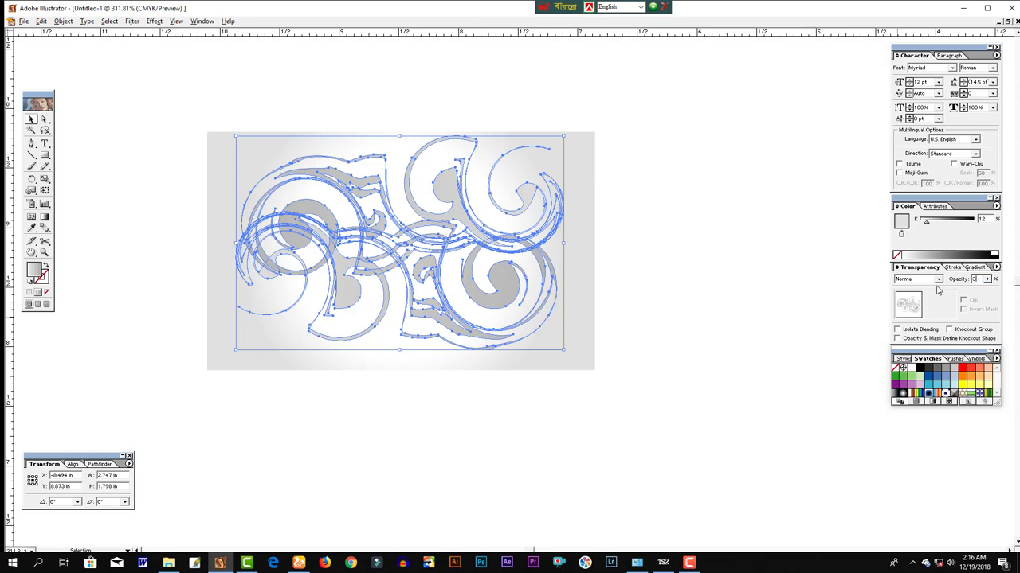
type("0")
key("Return")
- Select all the swirl artwork to check its opacity value, then deselect everything
left_click(658, 320)
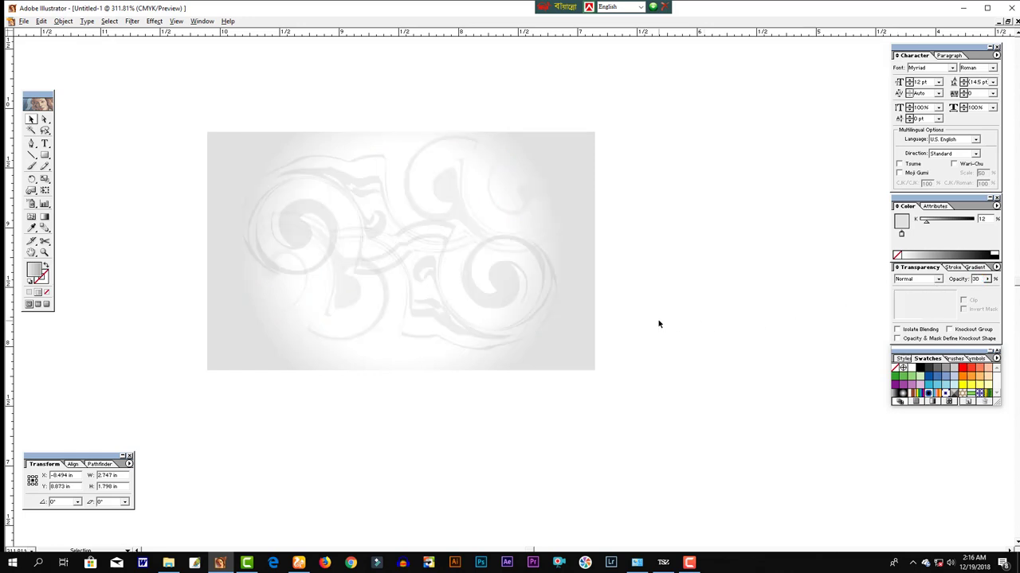
left_click(512, 266)
key("ctrl+a")
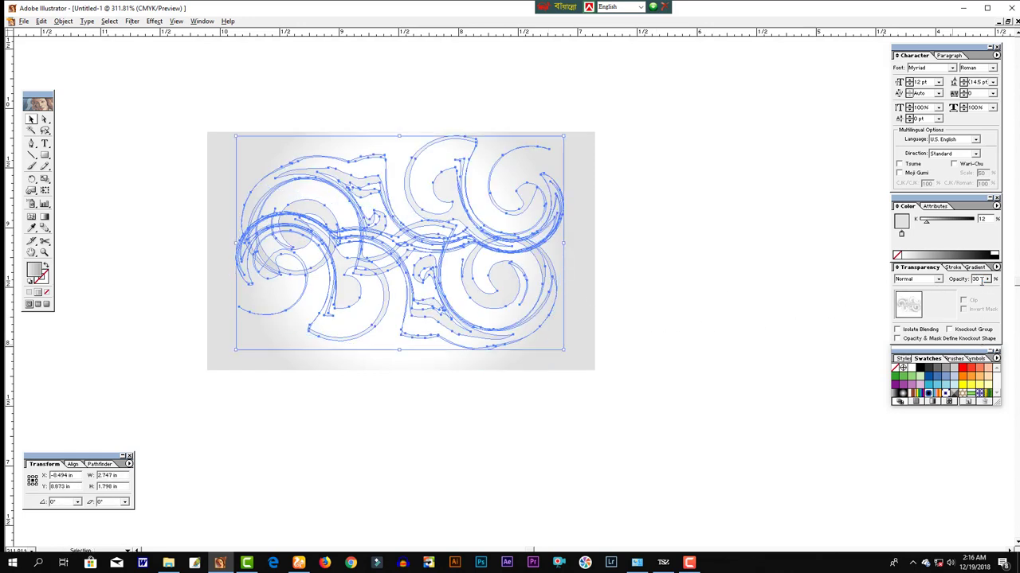
left_click(978, 279)
type("20")
left_click(648, 287)
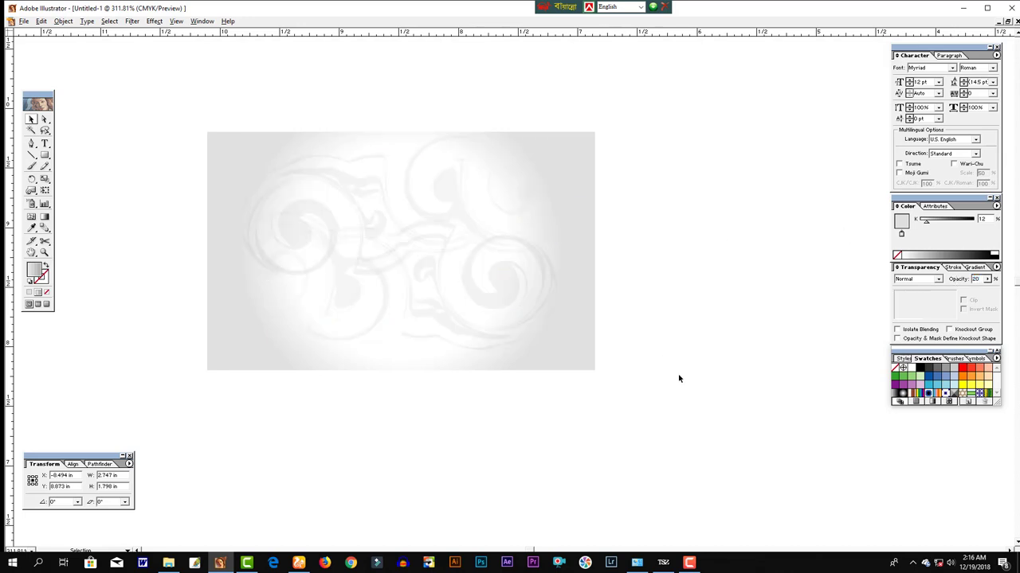
left_click_drag(688, 419, 137, 105)
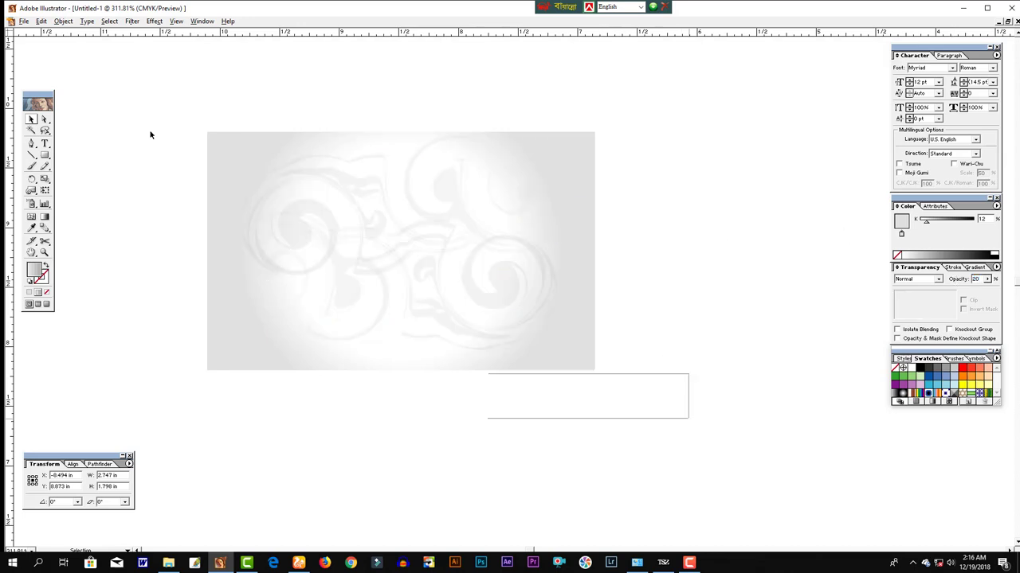
left_click(697, 309)
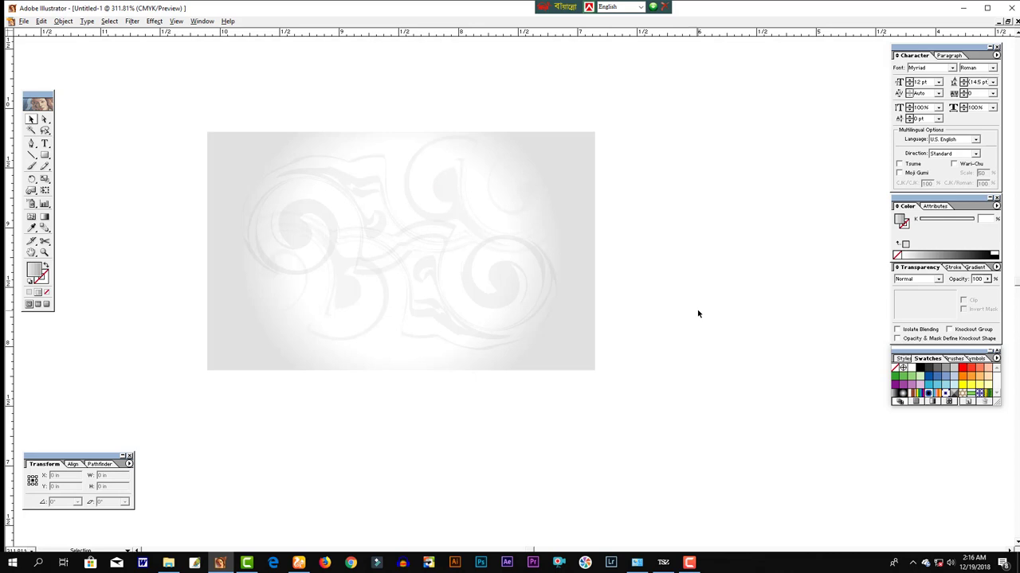
- Zoom in to inspect the swirls, zoom back out to 300%, and select then deselect all
key("z")
left_click(621, 343)
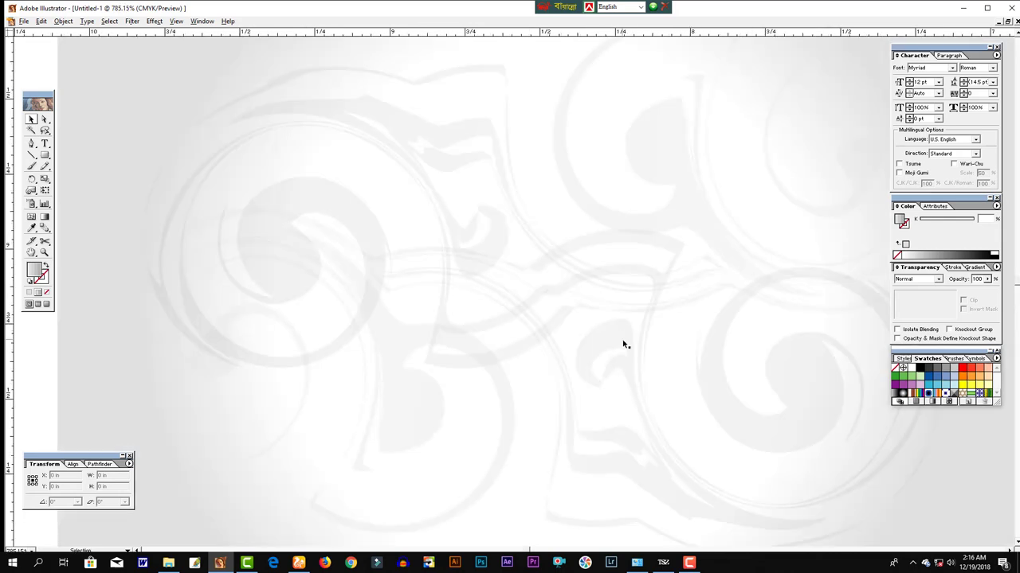
left_click(661, 364)
key("ctrl+minus")
key("ctrl+minus")
key("ctrl+a")
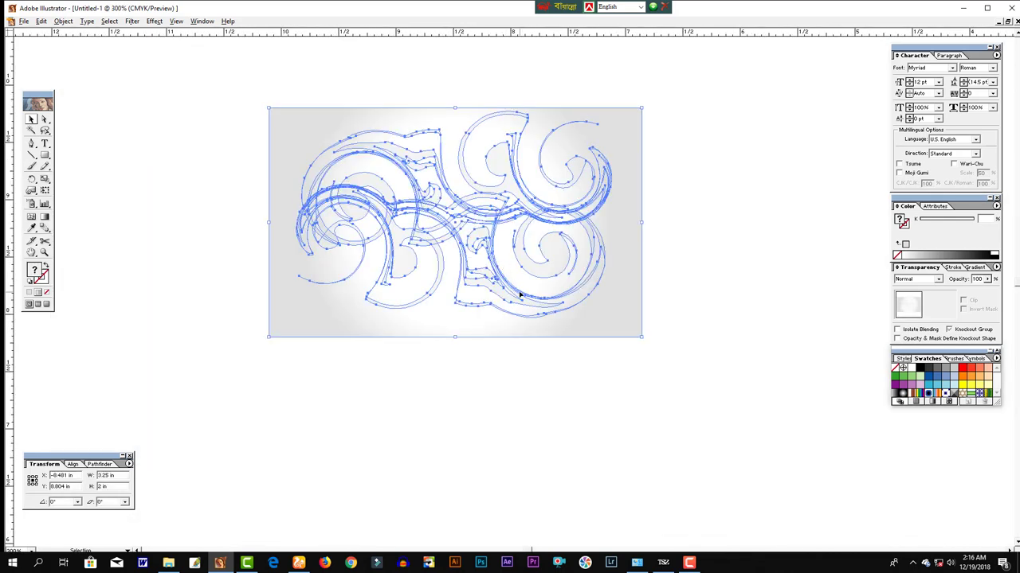
left_click(548, 408)
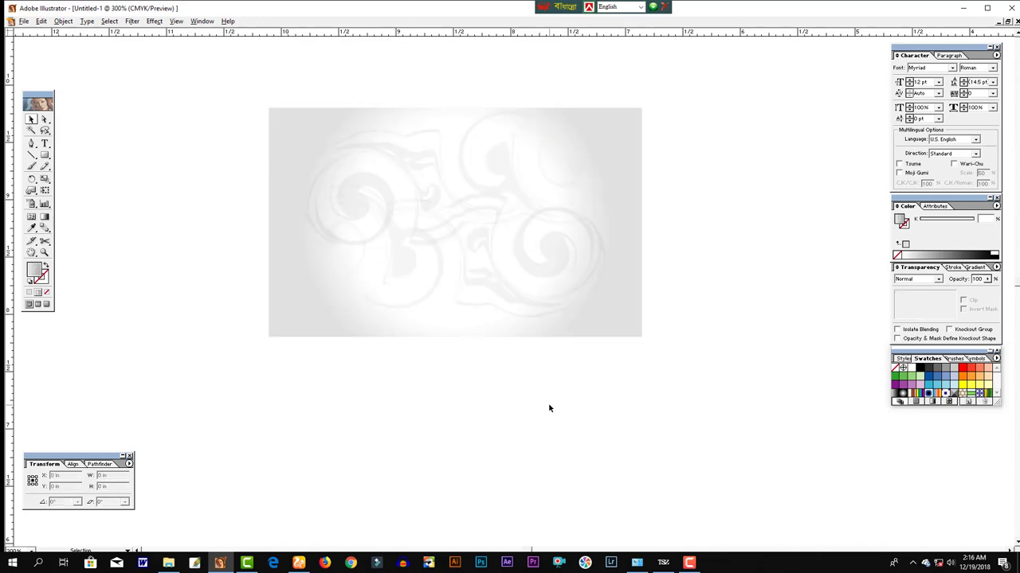
- Bring up the File menu to reach the save commands
left_click(25, 21)
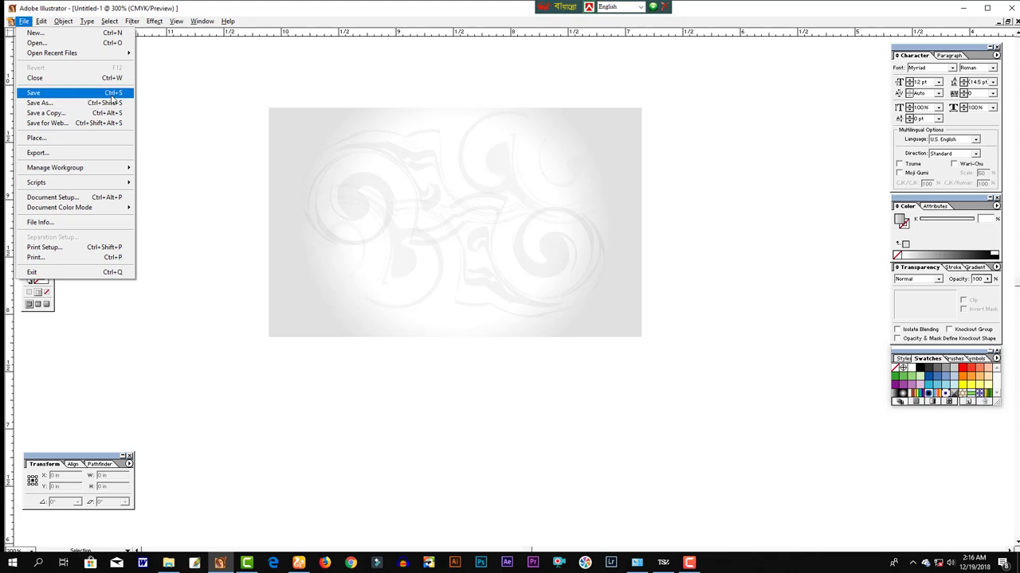
left_click(198, 178)
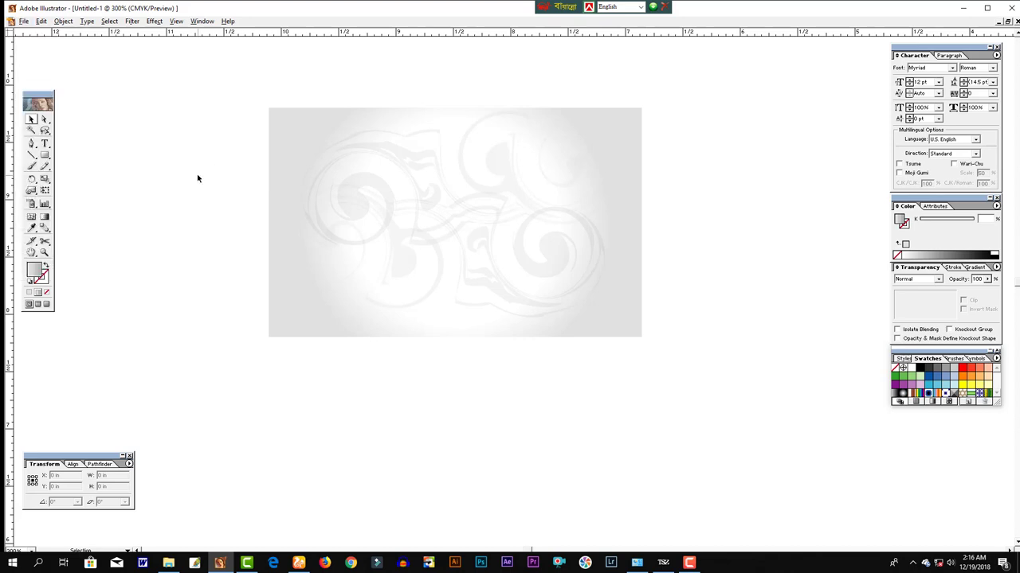
left_click(24, 21)
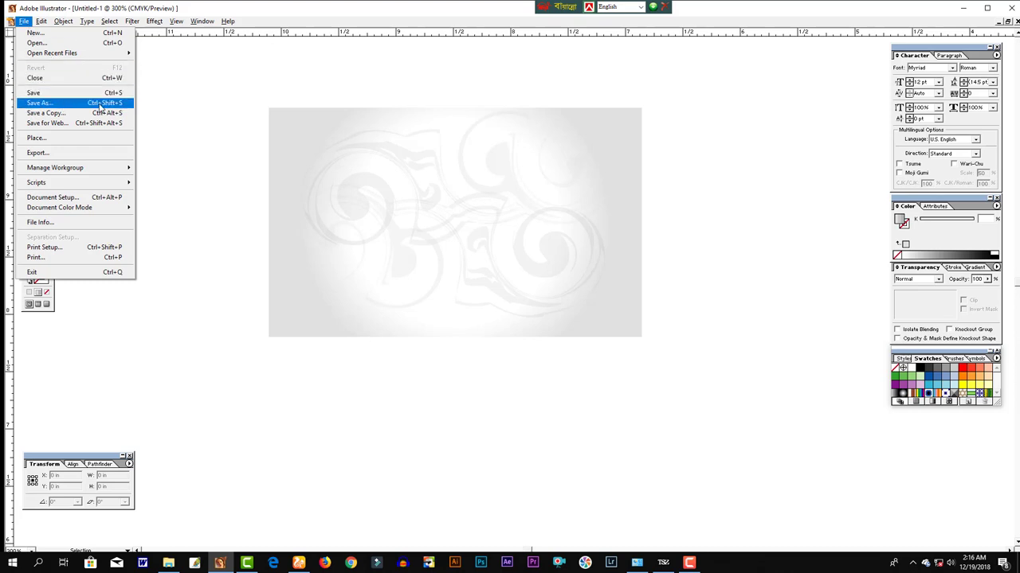
- Use Save As to store the design on the Desktop as File Nma.ai
left_click(230, 178)
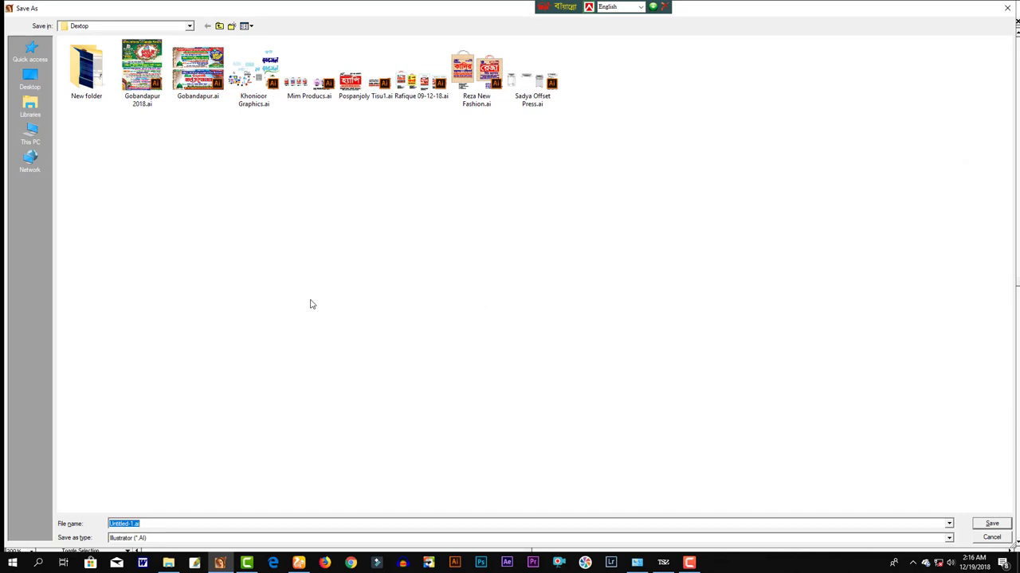
key("BackSpace")
key("Return")
key("Return")
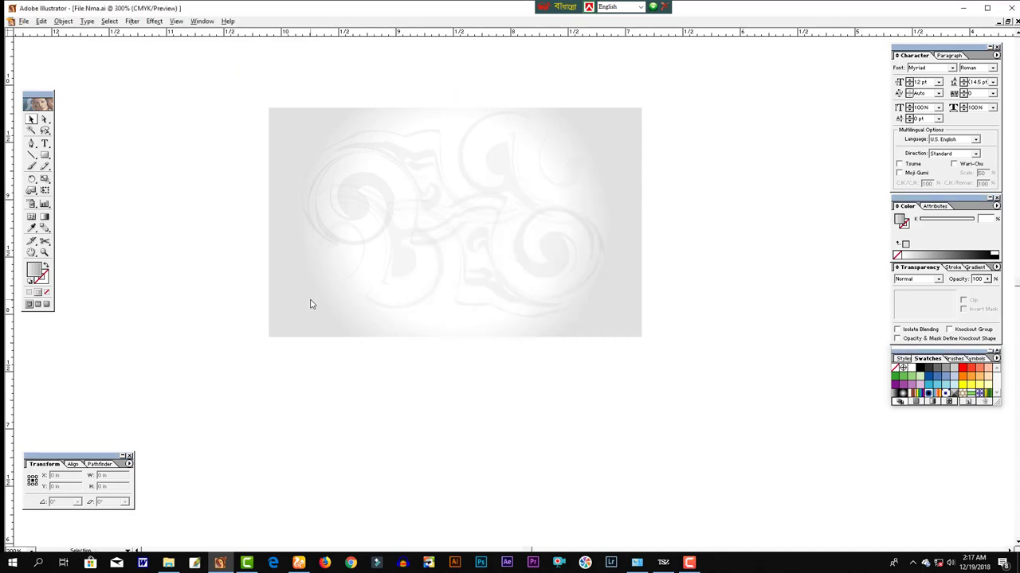
- Delete the swirl paths and close File Nma.ai, discarding the changes
left_click_drag(242, 97, 674, 373)
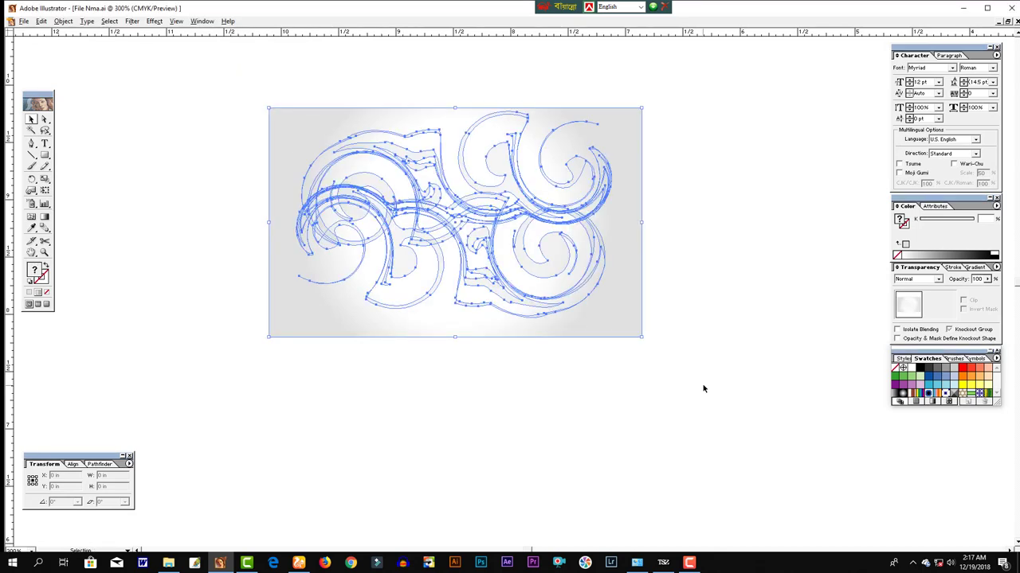
key("Delete")
key("ctrl+w")
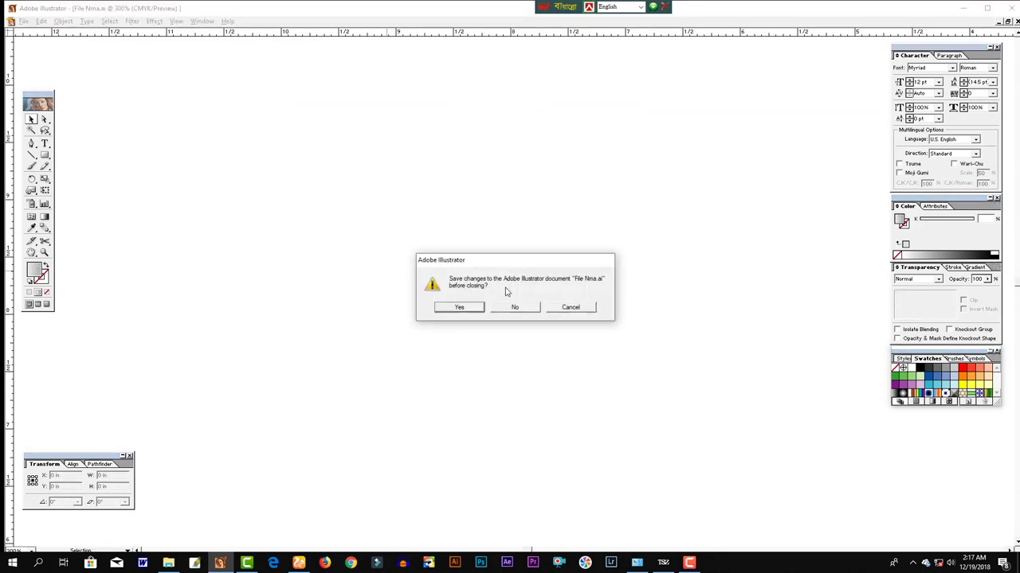
left_click(517, 305)
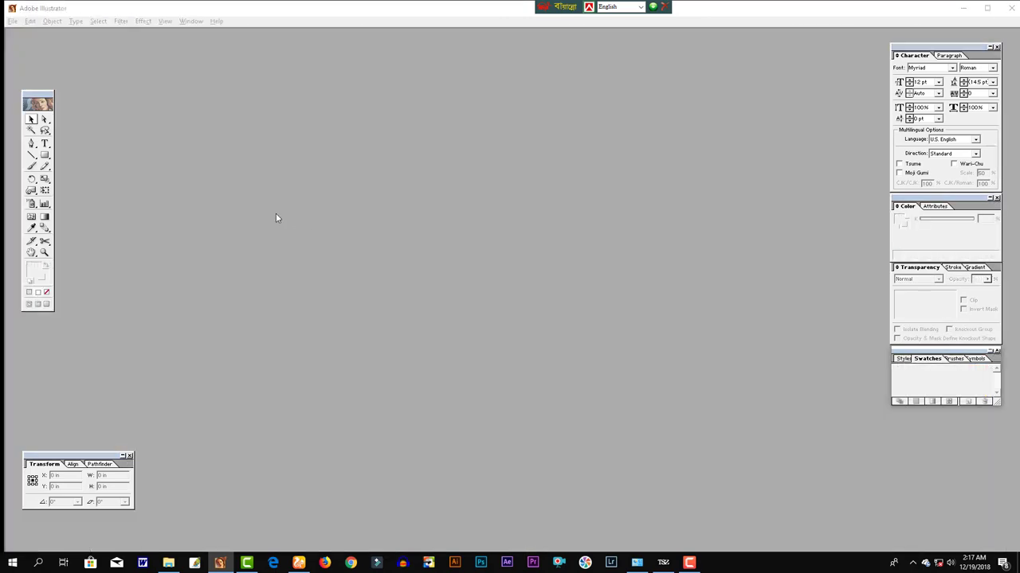
- Reopen File Nma.ai from the recent files and maximize its window
key("ctrl+o")
key("Escape")
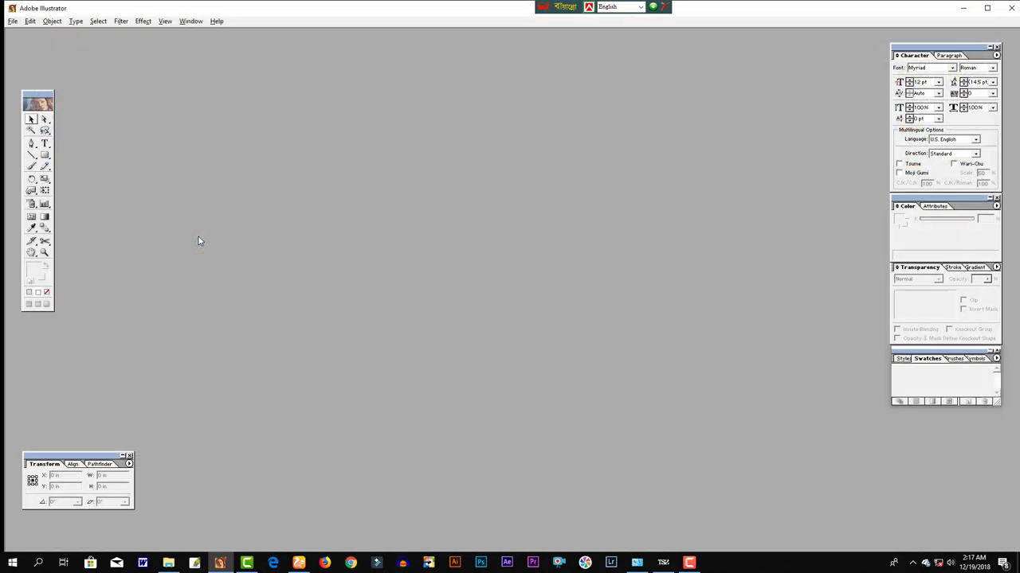
key("ctrl+o")
left_click(13, 22)
mouse_move(41, 52)
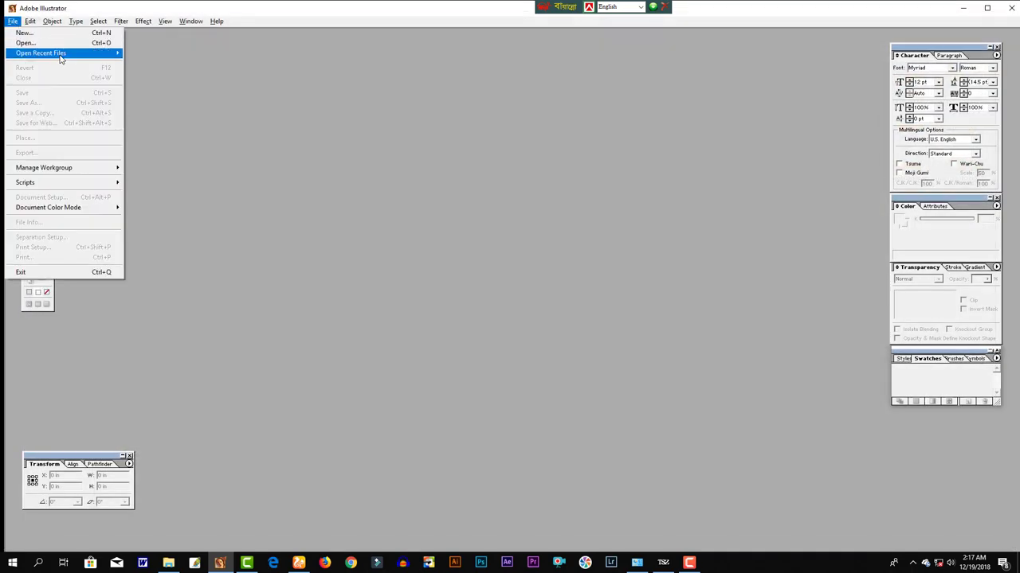
left_click(157, 53)
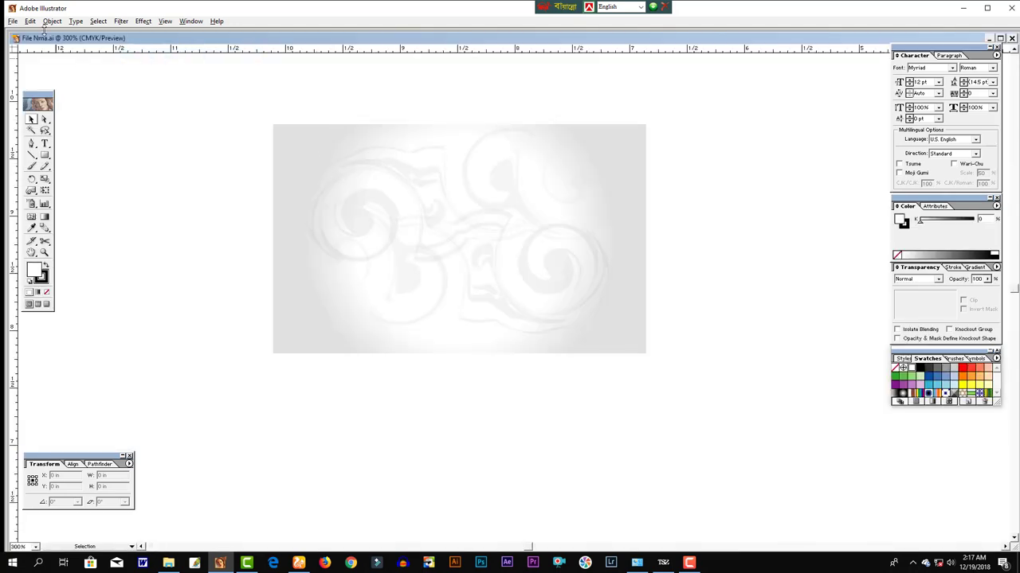
double_click(31, 39)
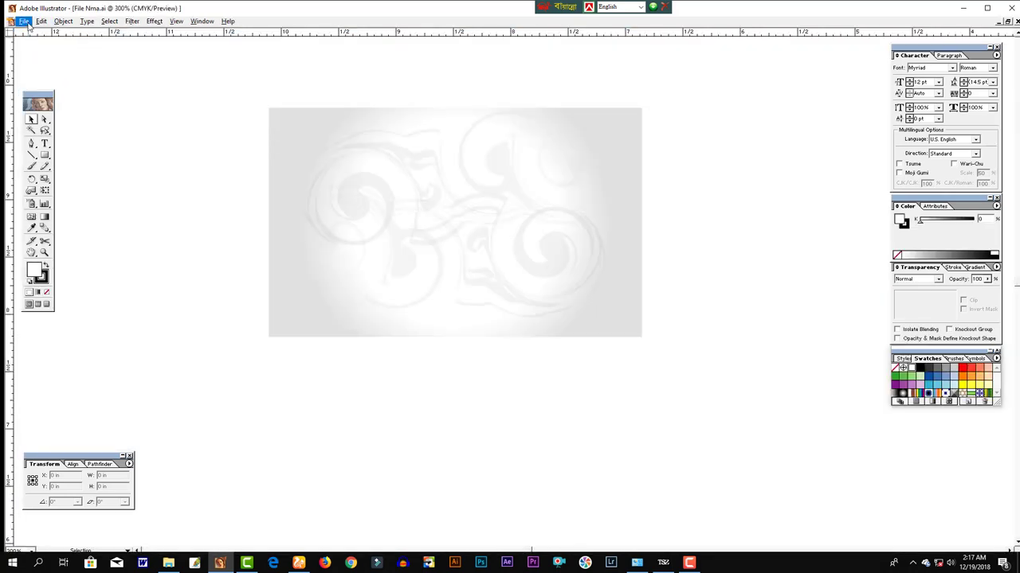
- Close File Nma.ai with Ctrl+W and bring up the Open dialog
left_click(28, 24)
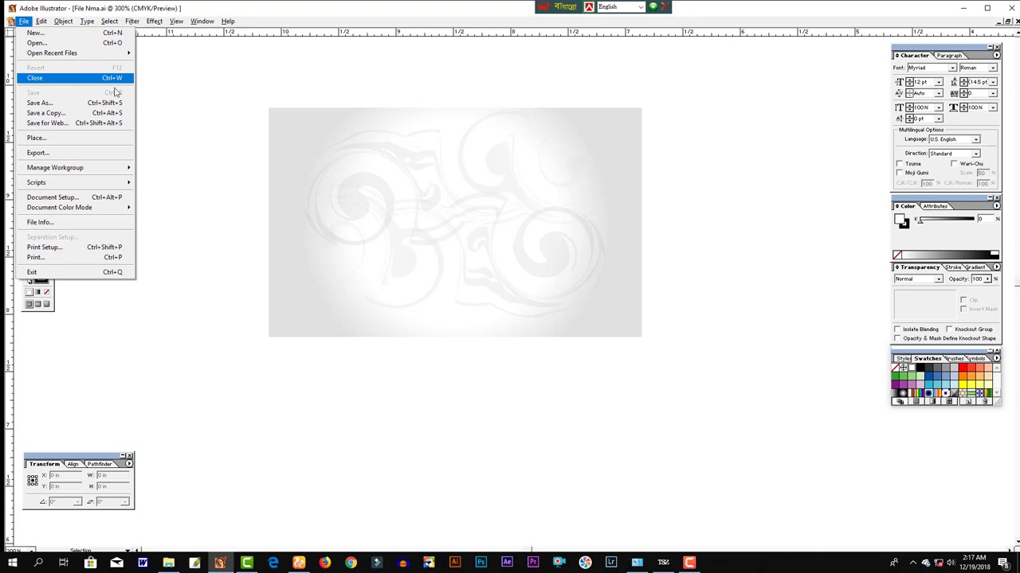
left_click(170, 117)
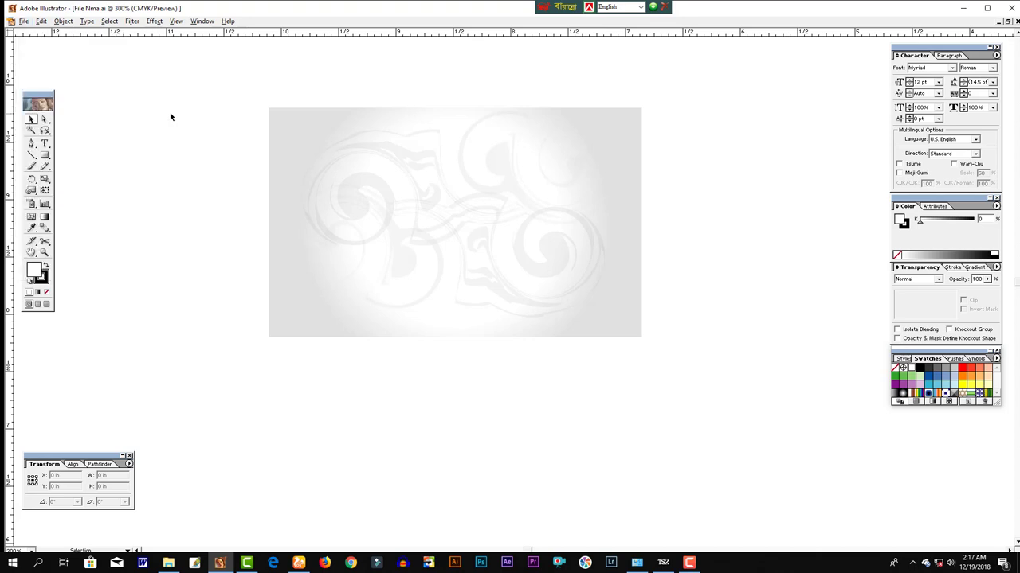
key("ctrl+w")
left_click(13, 21)
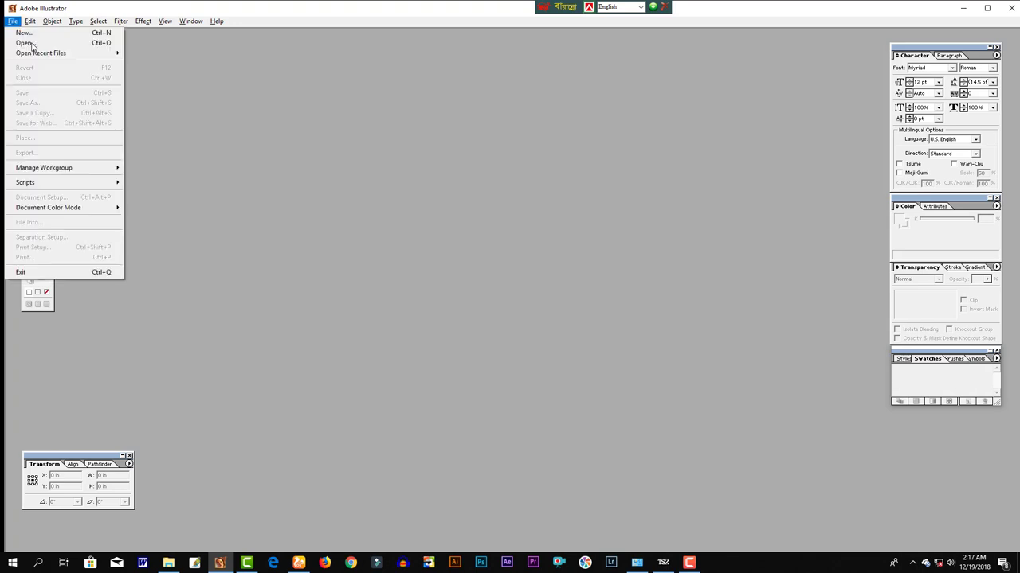
left_click(317, 116)
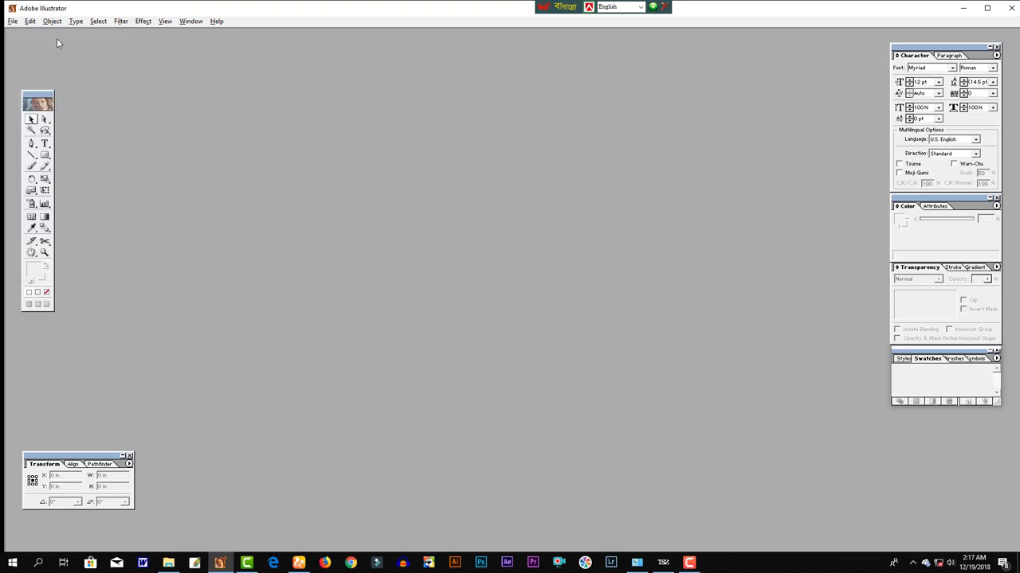
left_click(12, 22)
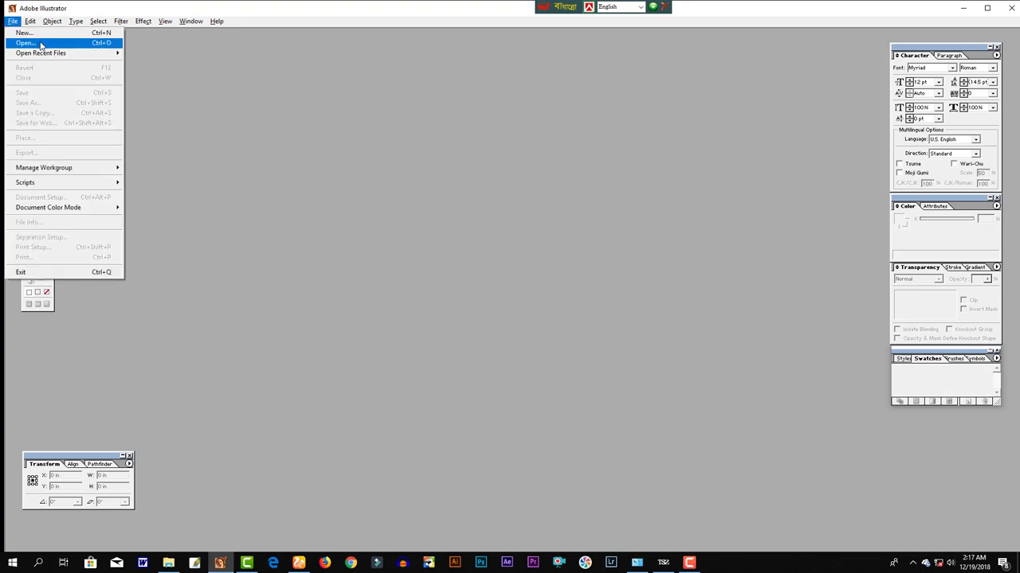
left_click(192, 81)
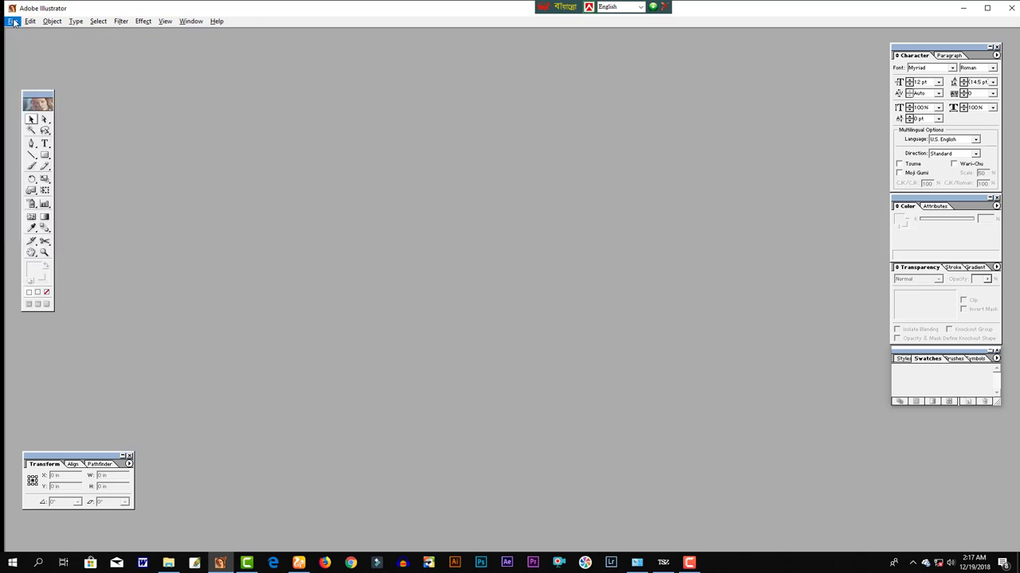
left_click(14, 22)
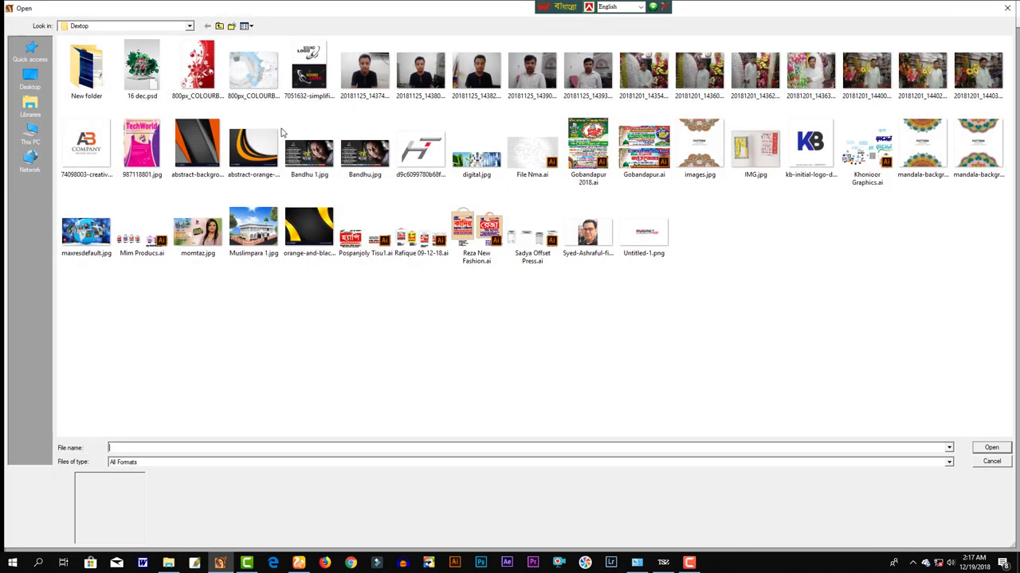
- Open Khonioor Graphics.ai and zoom out to see all its artwork
left_click(866, 169)
left_click(990, 448)
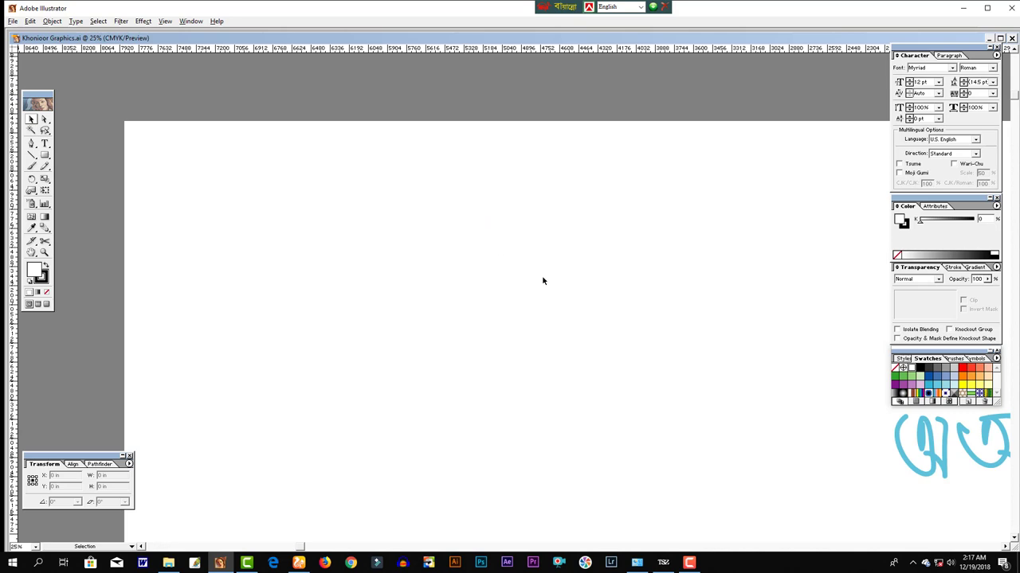
left_click(794, 346, "ctrl+alt")
left_click(590, 340, "ctrl+alt")
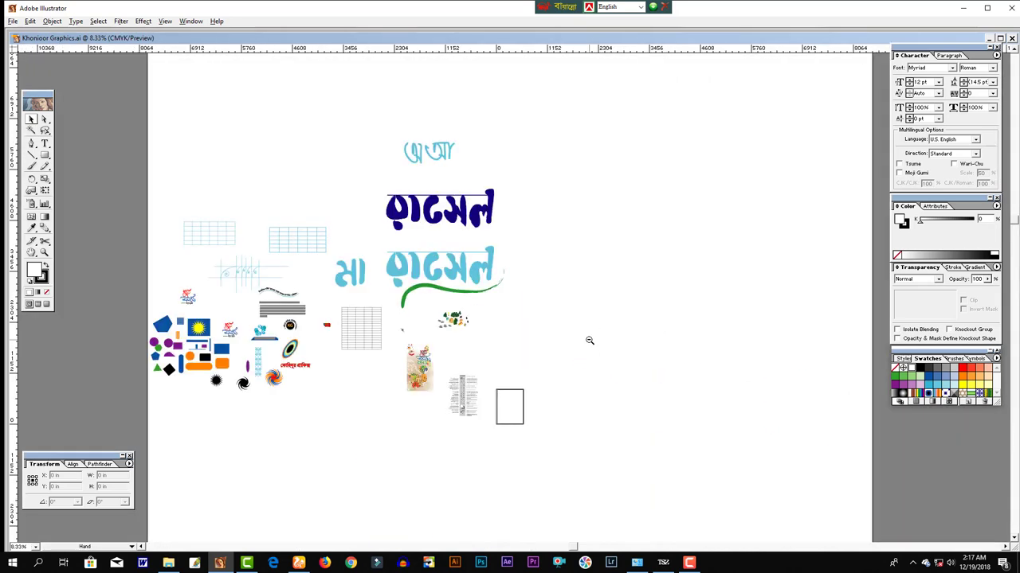
left_click_drag(589, 340, 414, 340)
- Zoom in on the small swirl background piece and set the view to 300%
left_click(509, 293)
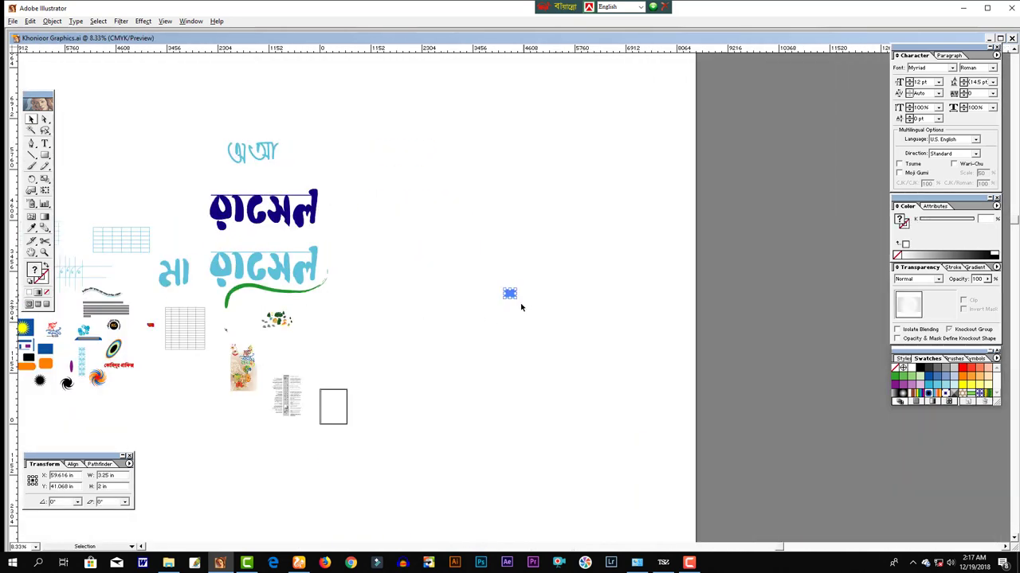
mouse_move(510, 293)
left_mouse_down()
mouse_move(332, 400)
mouse_move(363, 415)
left_mouse_up()
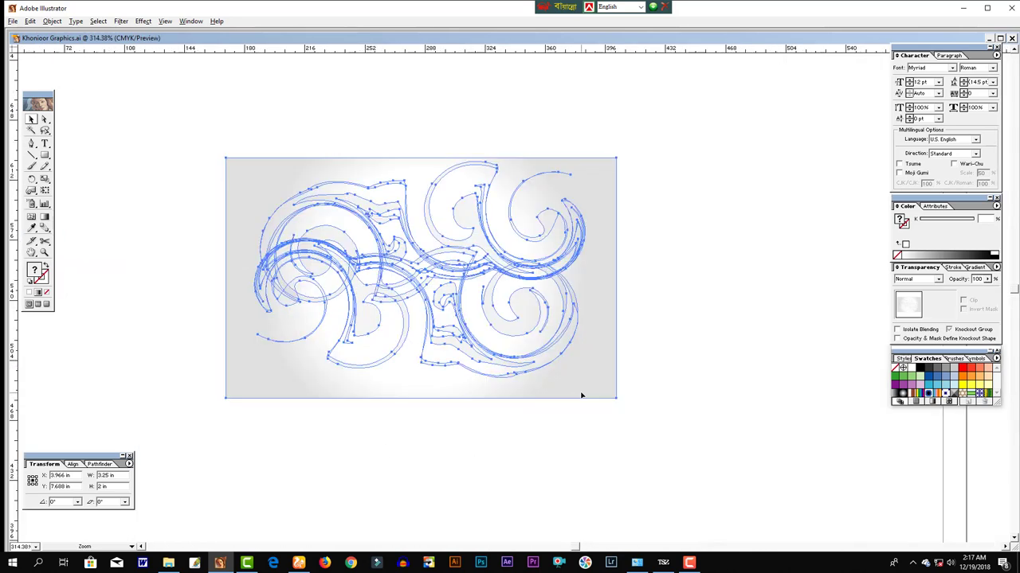
key("ctrl+minus")
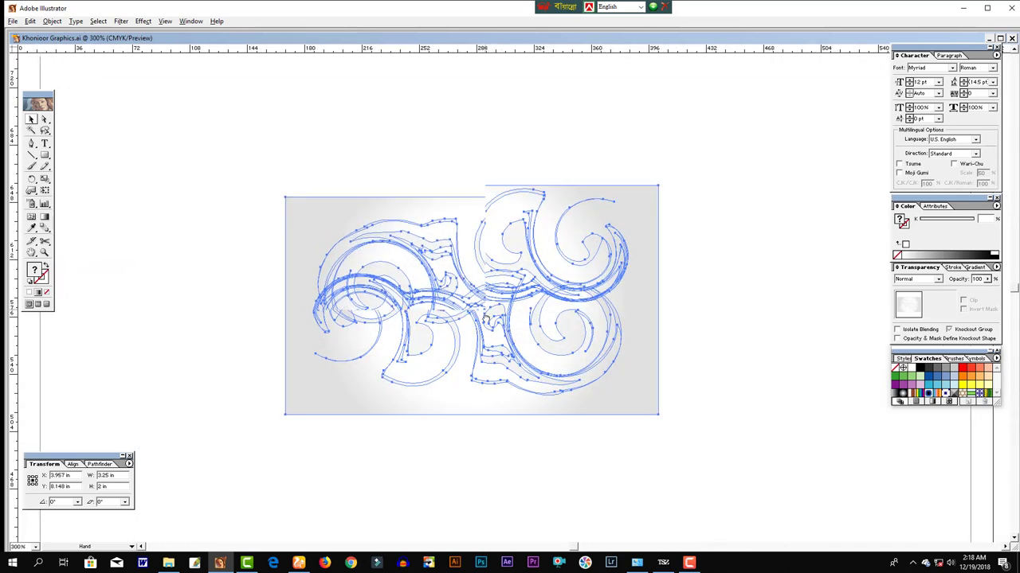
left_click(346, 176)
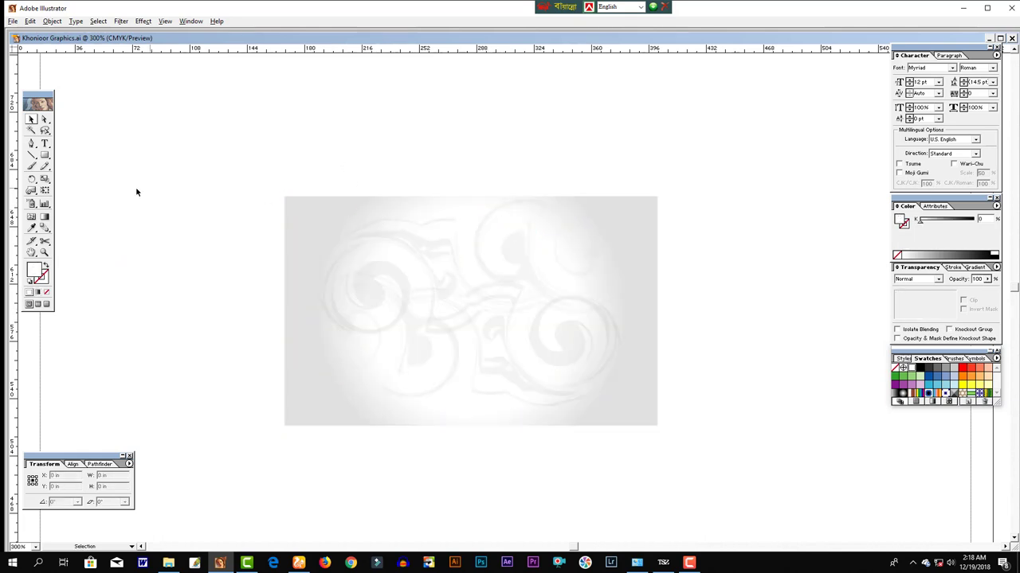
- Try selecting the swirl artwork and its paths, clearing the selection between attempts
left_click(13, 21)
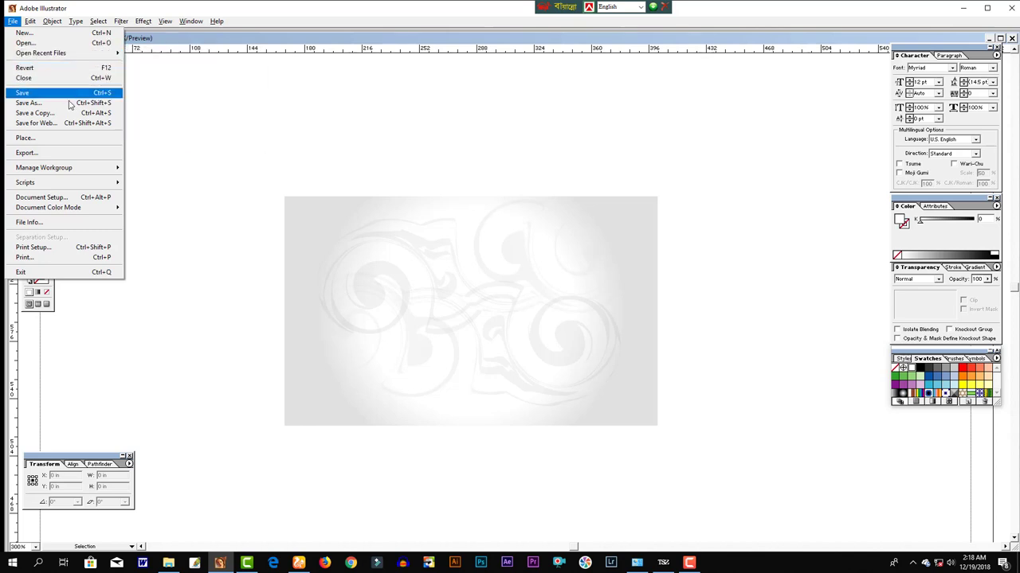
left_click(278, 194)
left_click(376, 271)
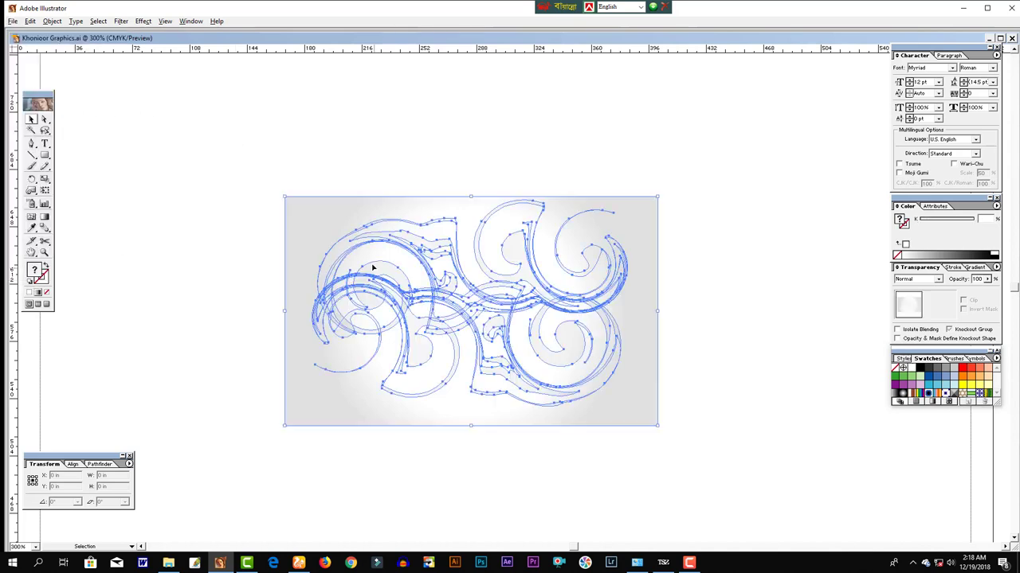
left_click(732, 284)
left_click(419, 253)
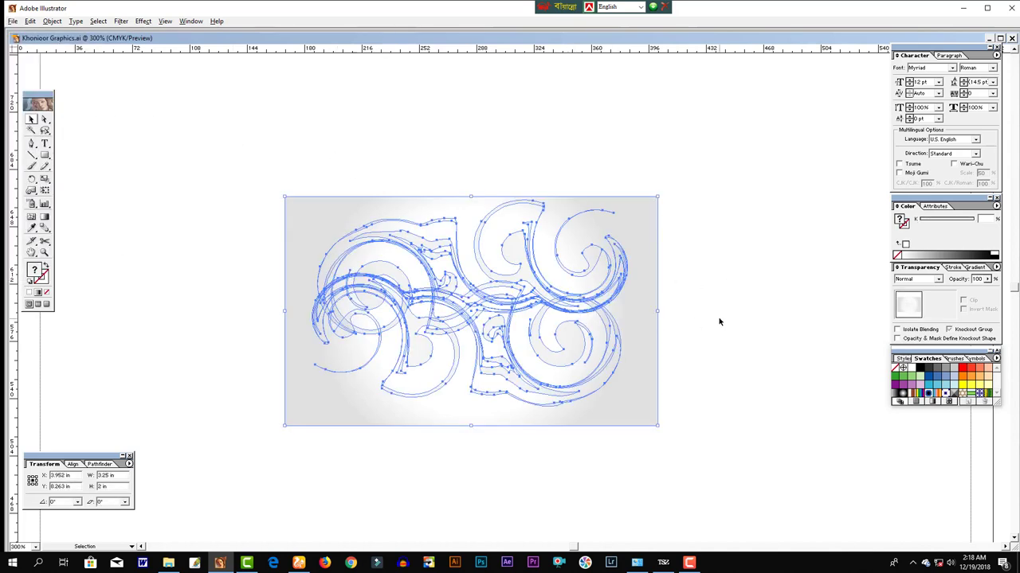
left_click(717, 318)
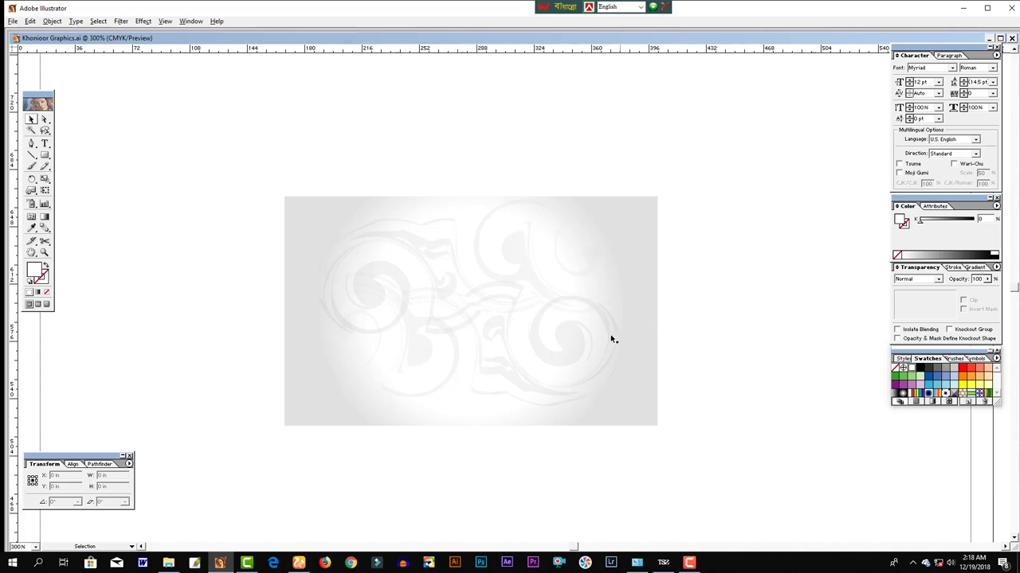
mouse_move(366, 154)
left_mouse_down()
mouse_move(516, 380)
mouse_move(505, 303)
left_mouse_up()
left_click(698, 414)
- Nudge the swirl artwork up and left, then set a text insertion point below it
left_click(516, 369)
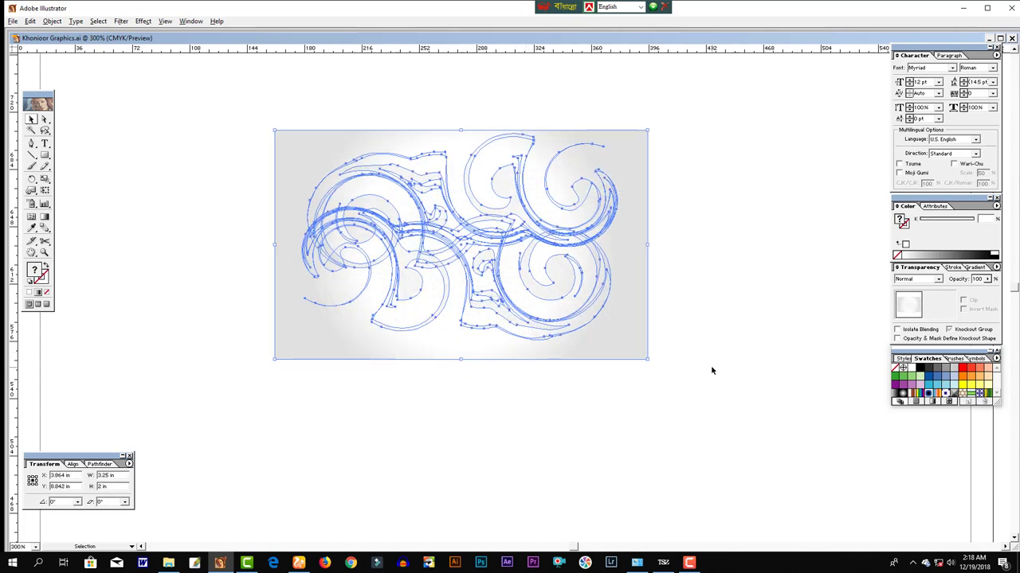
left_click(709, 367)
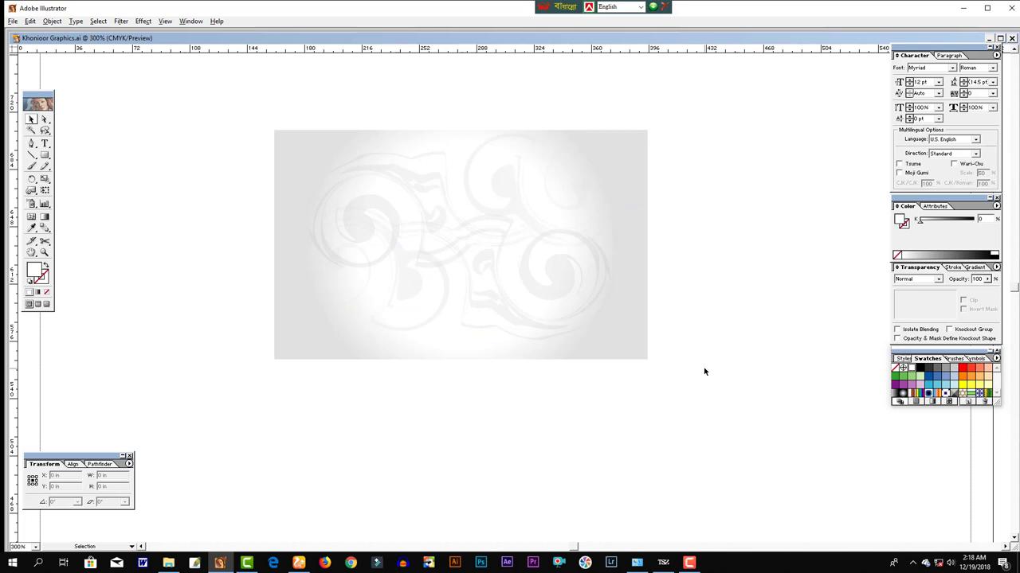
left_click_drag(680, 402, 498, 408)
left_click(413, 336)
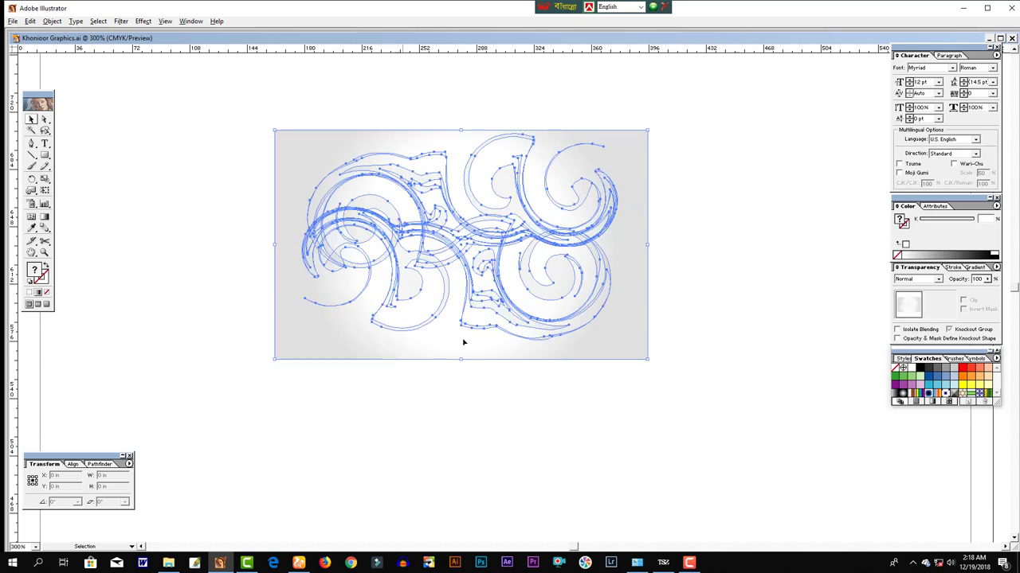
key("ctrl+h")
left_click(121, 255)
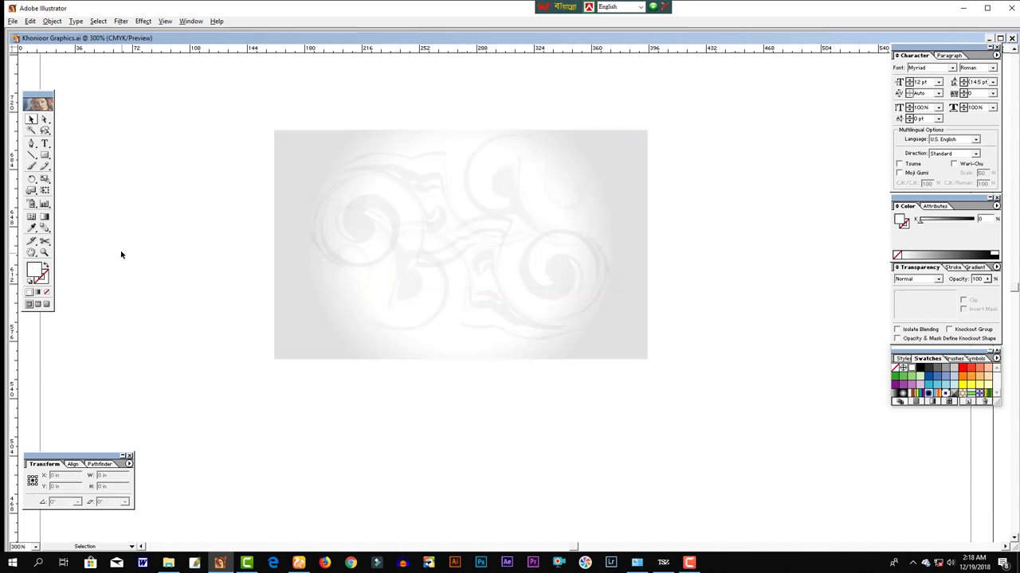
left_click(44, 144)
left_click(333, 428)
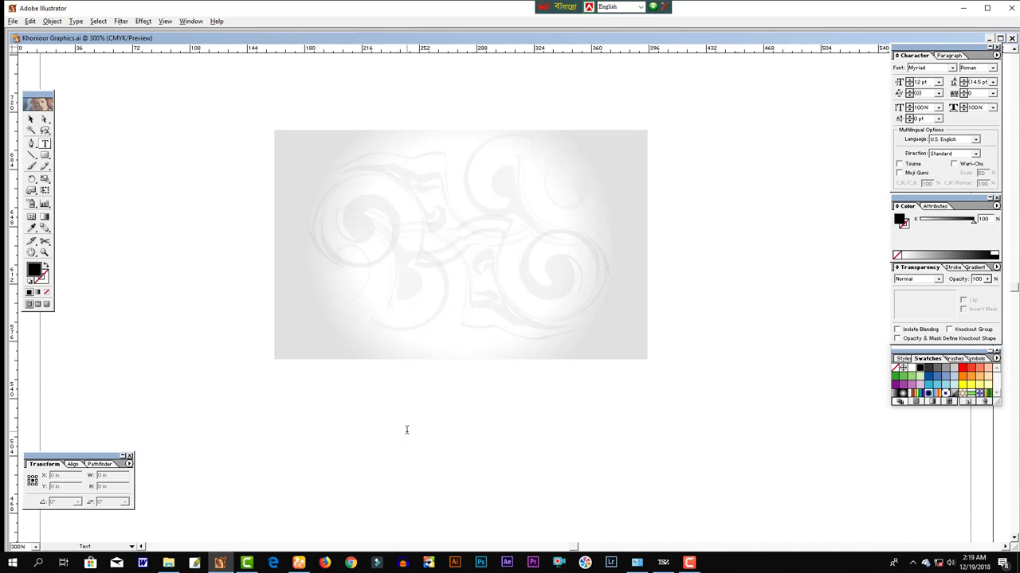
type("Ctl")
type("S")
type("(")
key("BackSpace")
type("S")
type("AVE")
key("Escape")
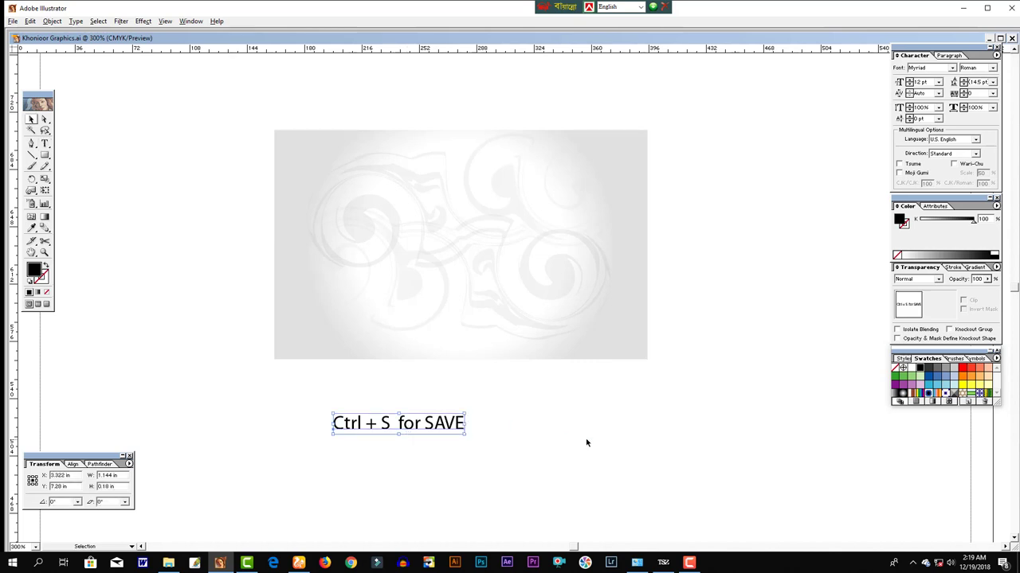
left_click_drag(466, 436, 552, 403)
left_click(382, 390)
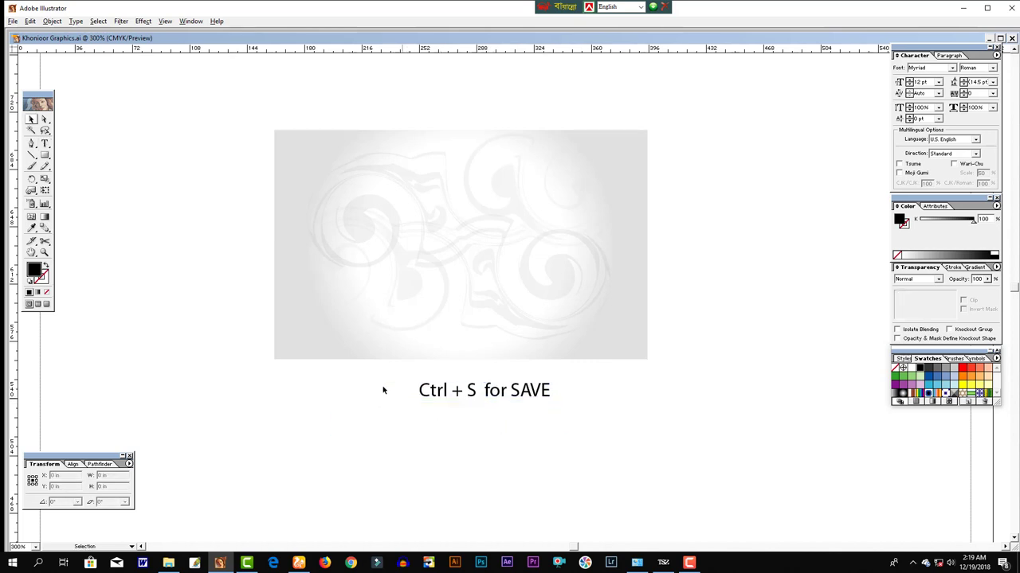
left_click(492, 398)
key("Delete")
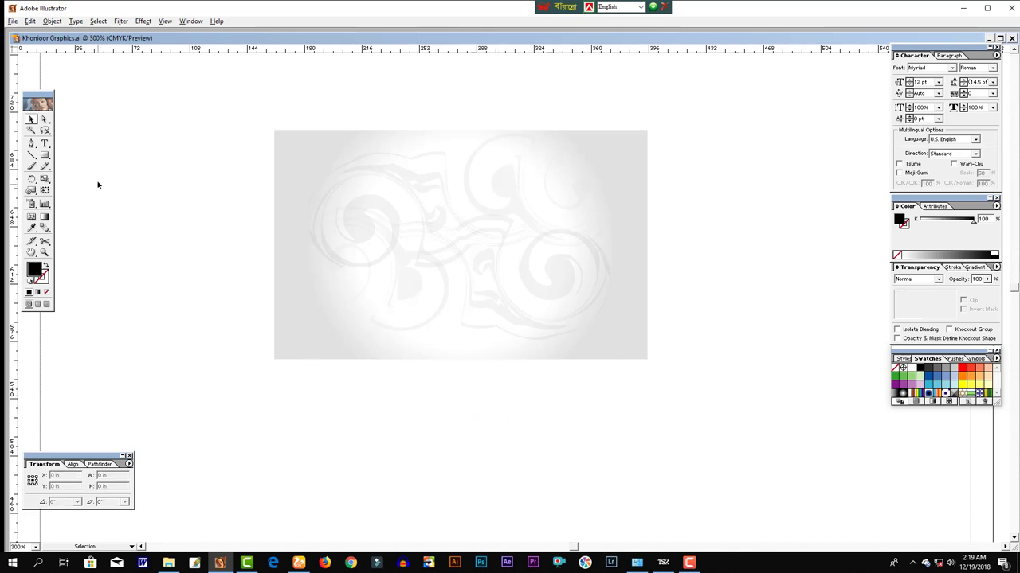
left_click(15, 22)
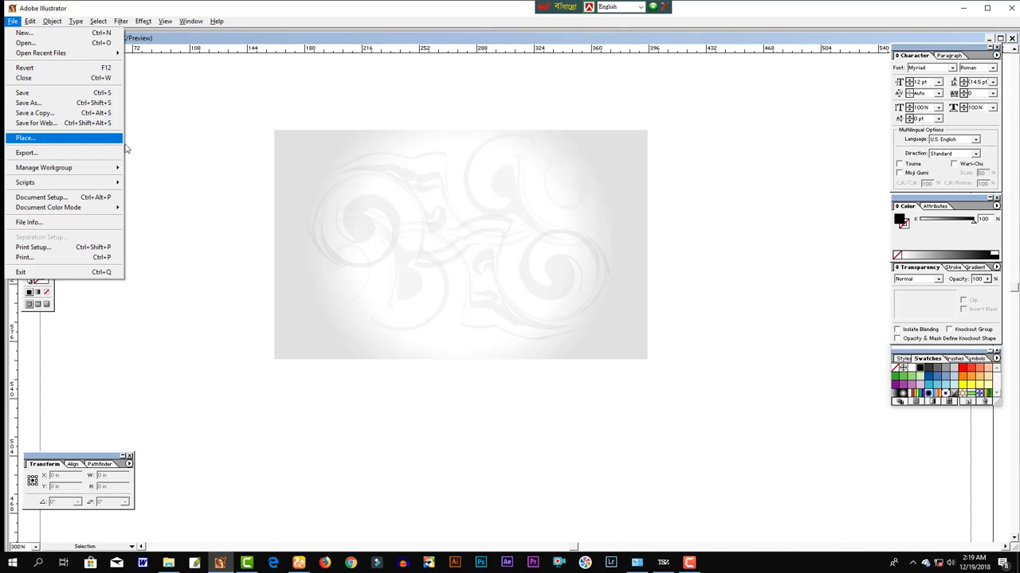
- Maximize the document, place 16 dec.psd flattened as a test, then delete it
left_click(168, 147)
double_click(152, 40)
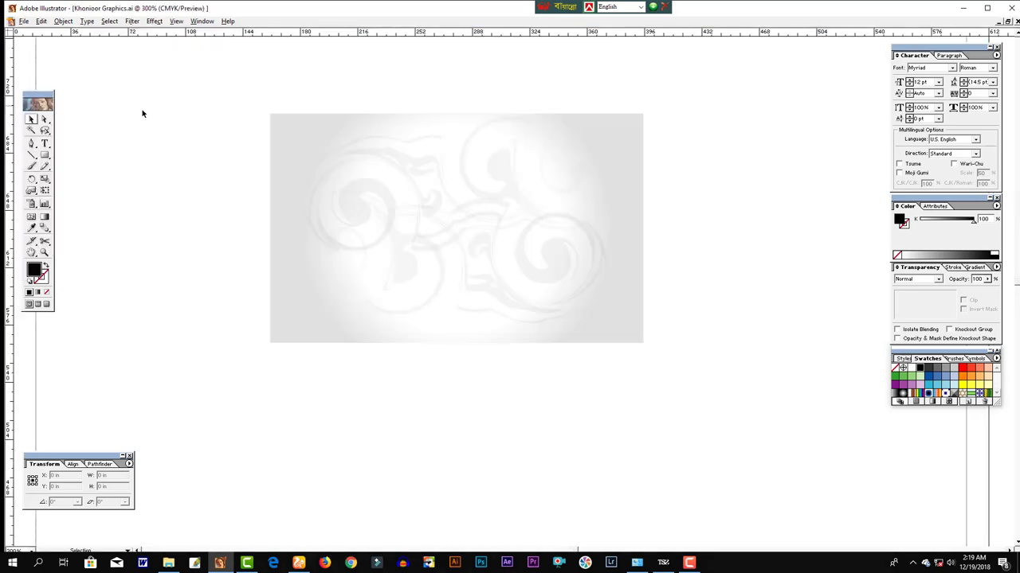
left_click_drag(134, 101, 156, 197)
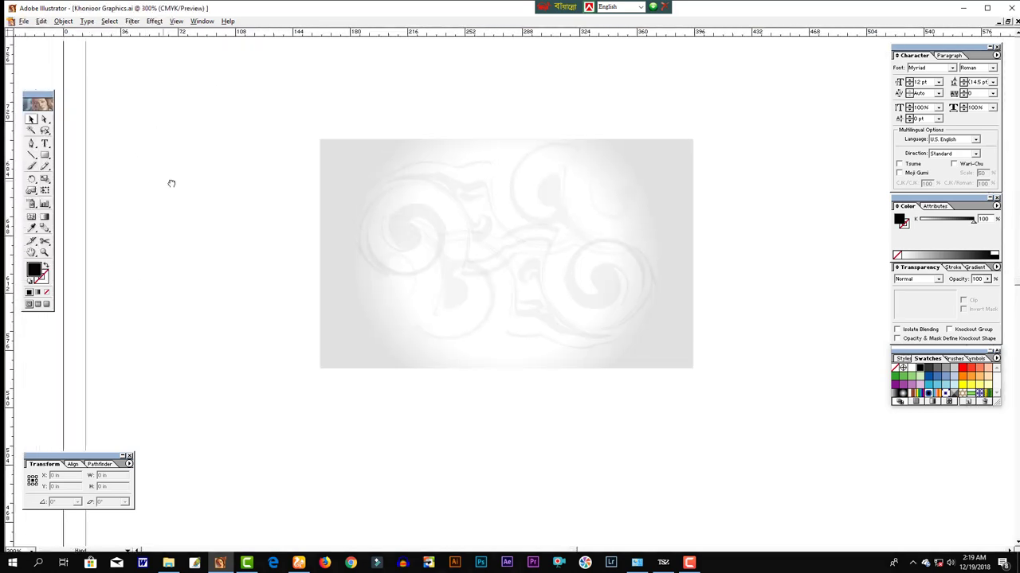
left_click(24, 23)
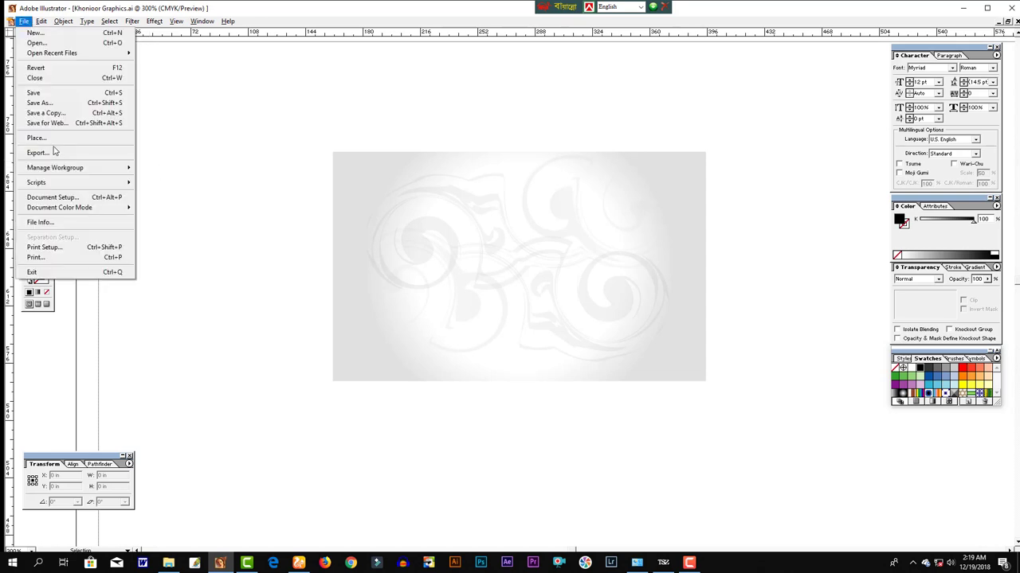
left_click(51, 139)
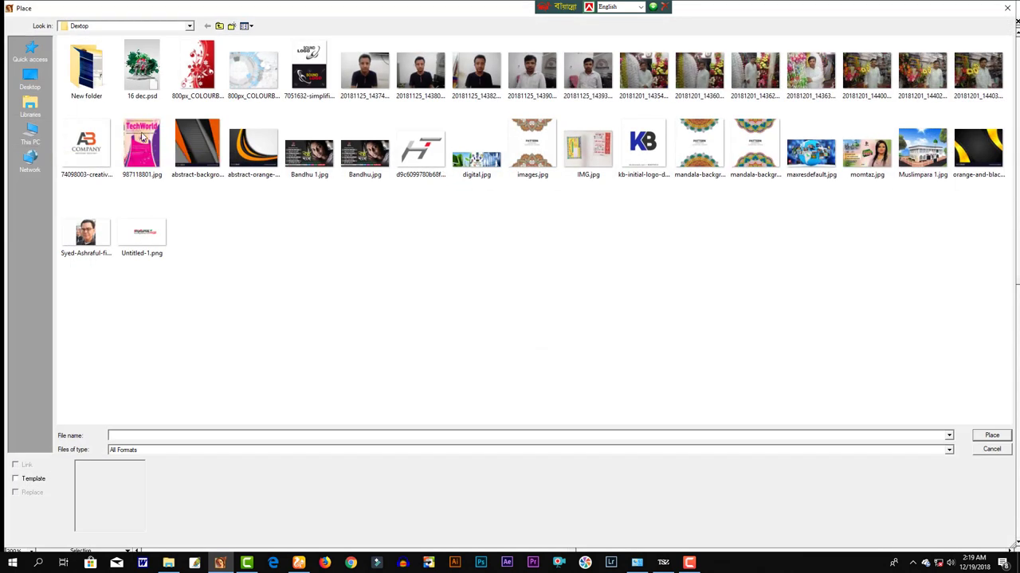
left_click(147, 79)
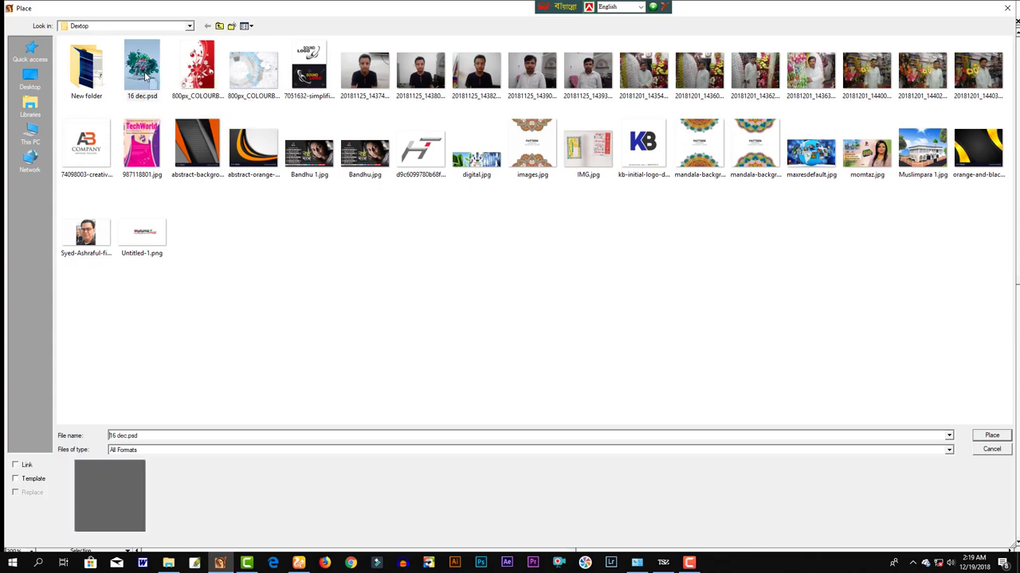
left_click(991, 435)
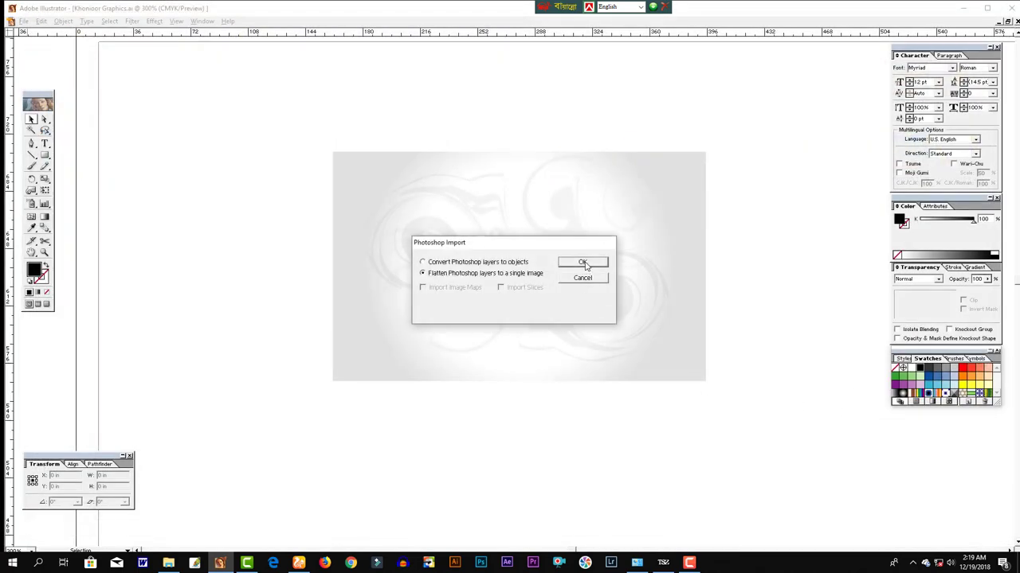
left_click(585, 266)
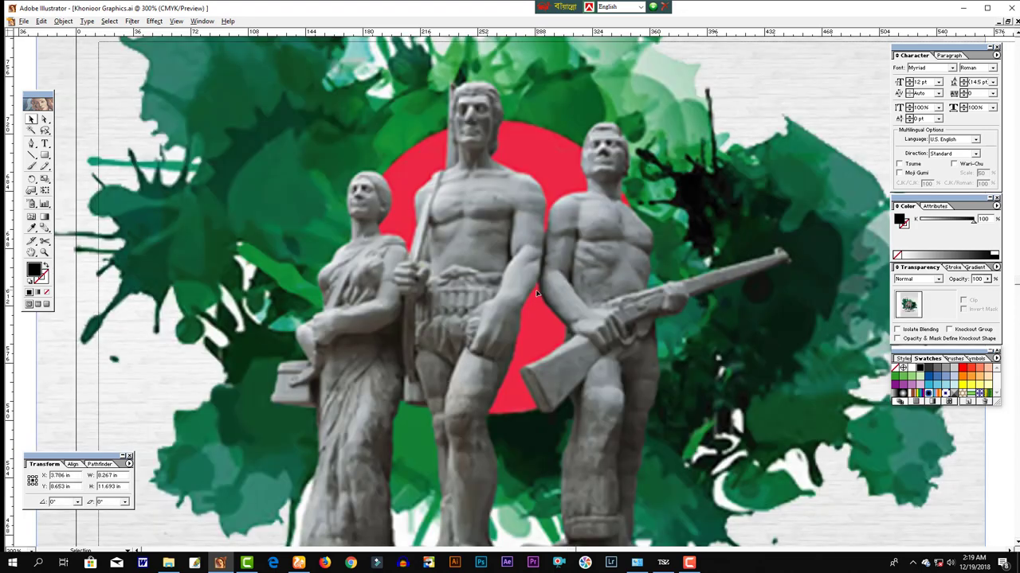
key("ctrl+minus")
key("ctrl+minus")
key("ctrl+minus")
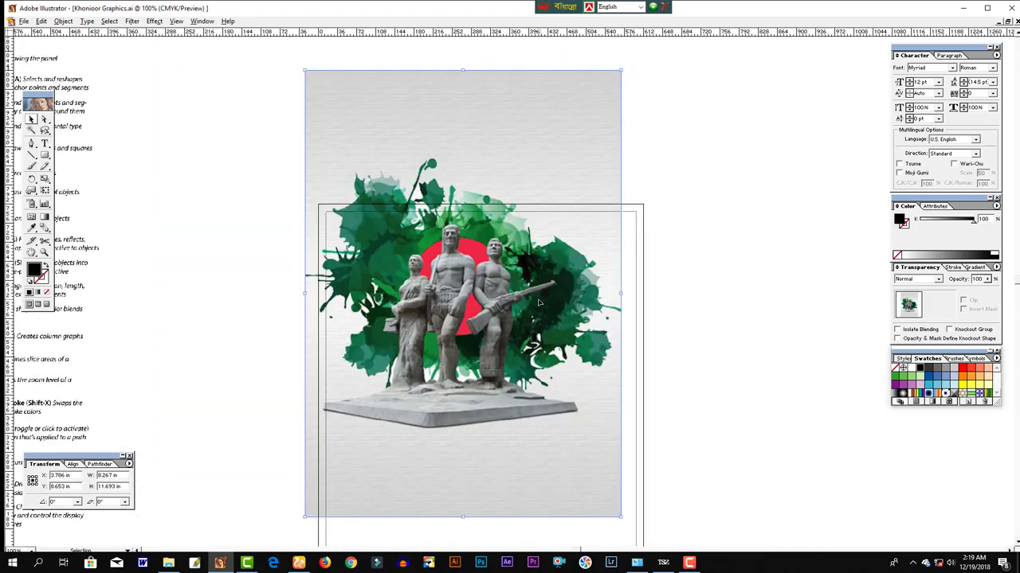
key("Delete")
- Try placing the 20181201_143631.jpg photo, then cancel the import
left_click(24, 21)
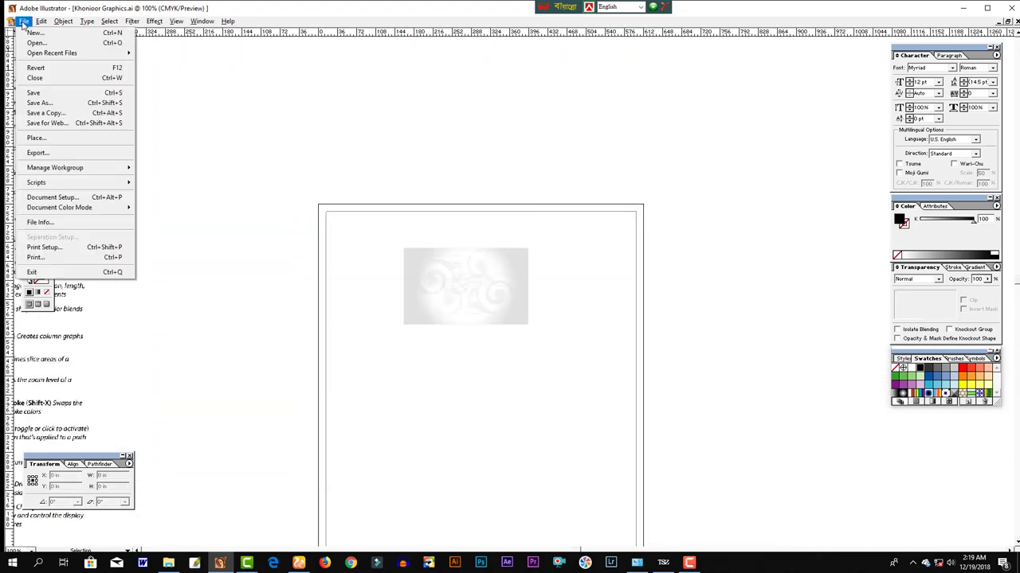
left_click(62, 138)
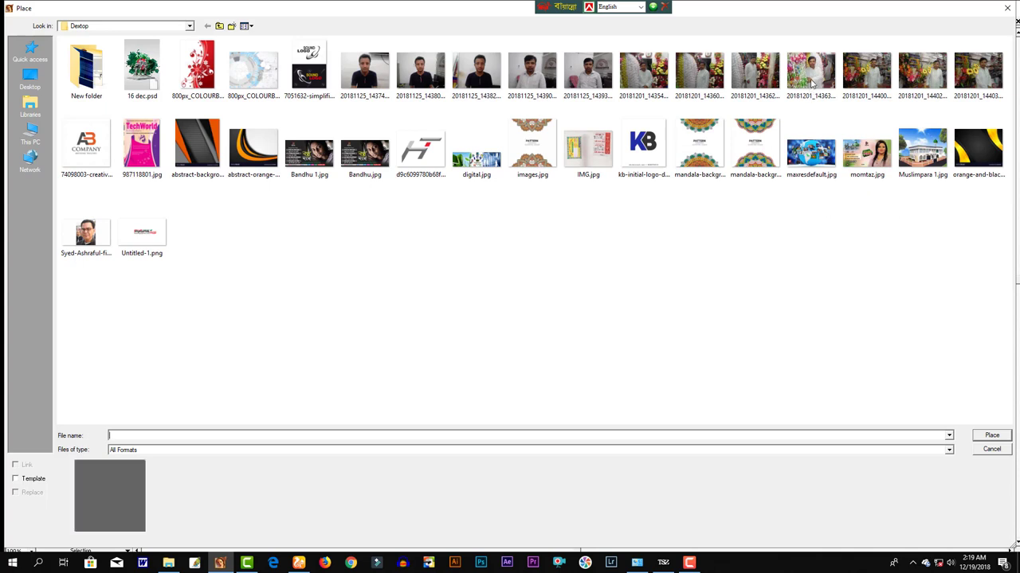
left_click(828, 105)
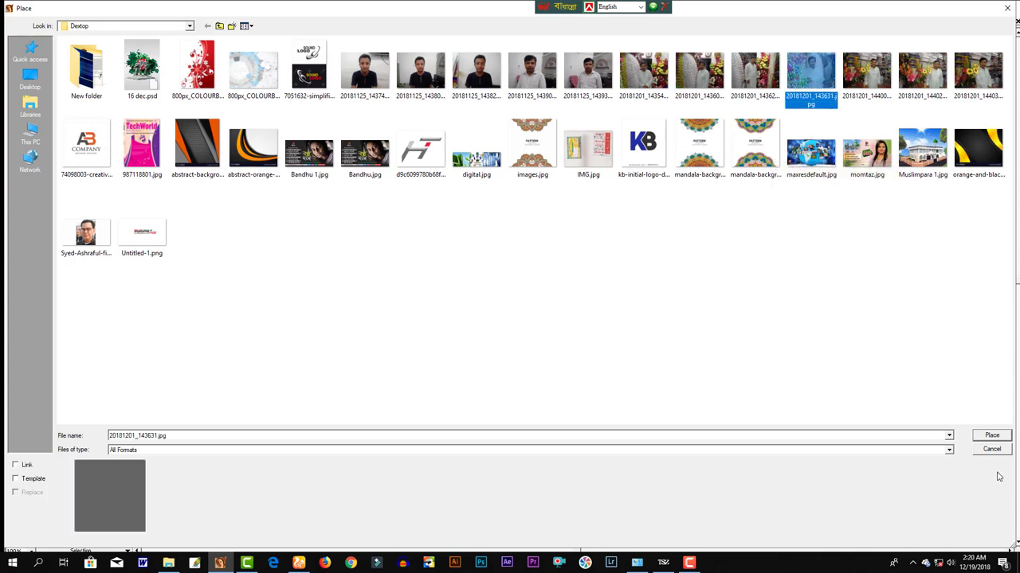
left_click(991, 438)
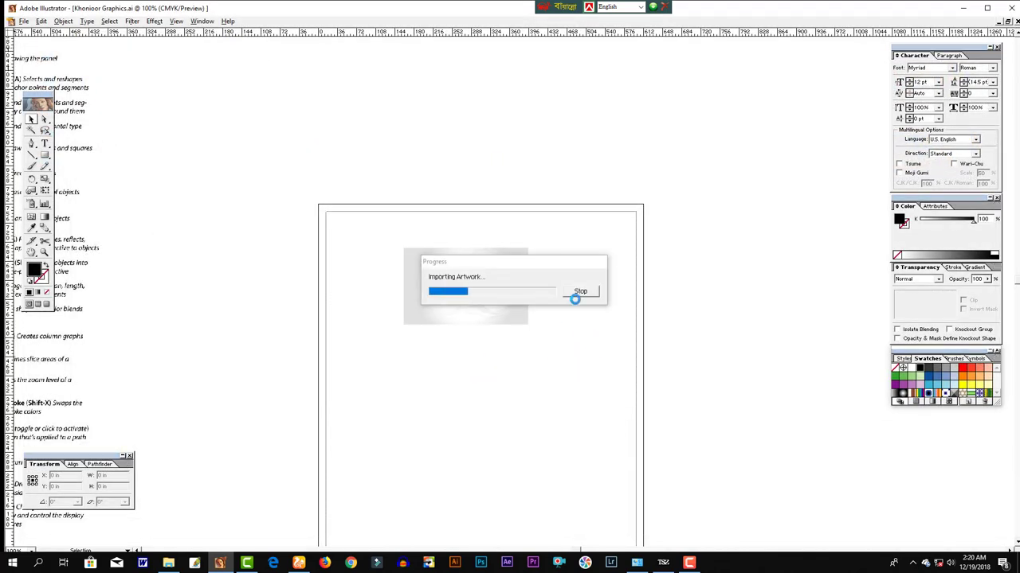
left_click(581, 292)
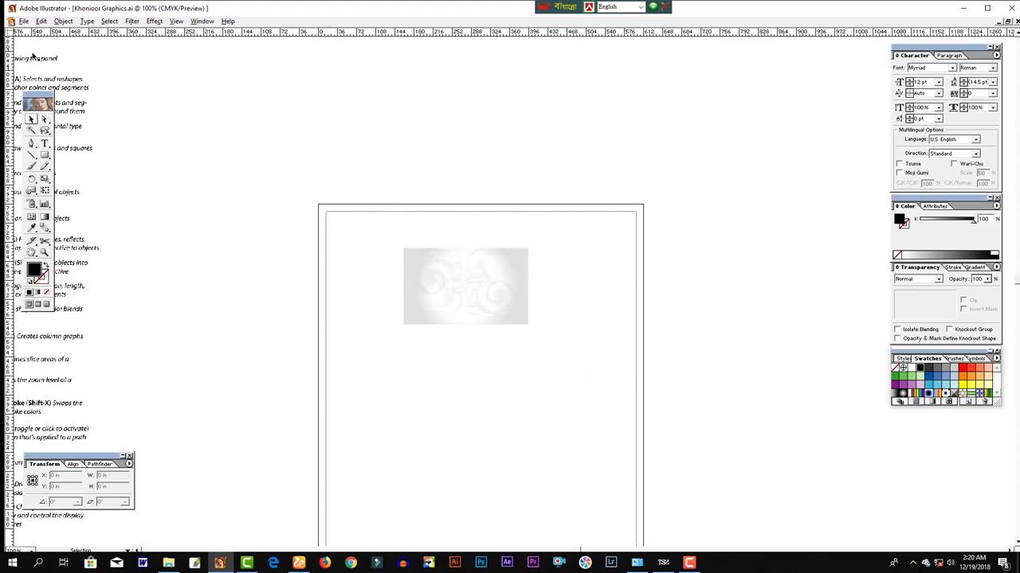
- Place 800px_COLOURBOX2737844.jpg below the swirl artwork, then delete it
left_click(24, 21)
left_click(56, 139)
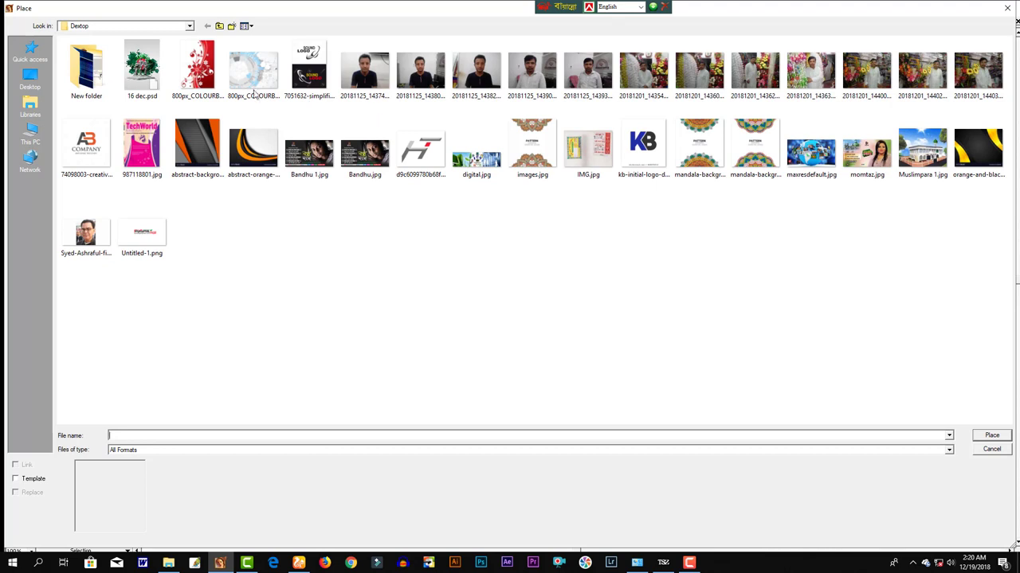
left_click(205, 80)
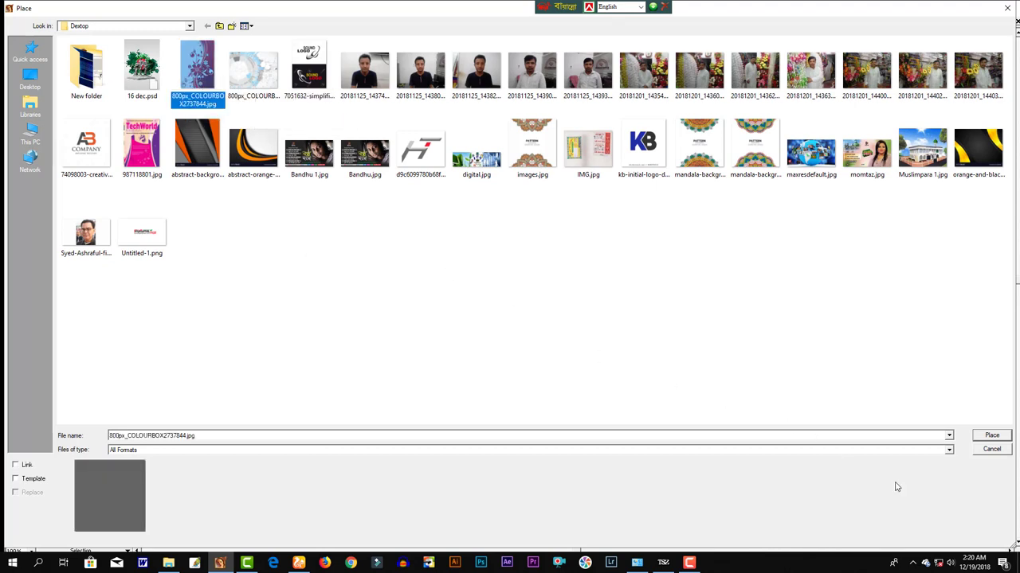
left_click(987, 436)
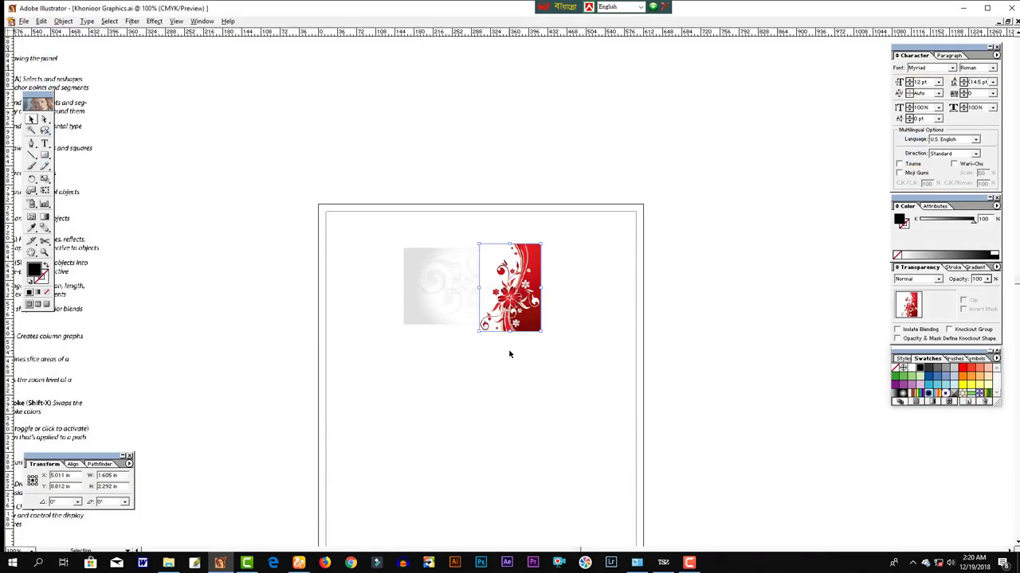
mouse_move(527, 309)
left_mouse_down()
mouse_move(496, 411)
mouse_move(514, 412)
left_mouse_up()
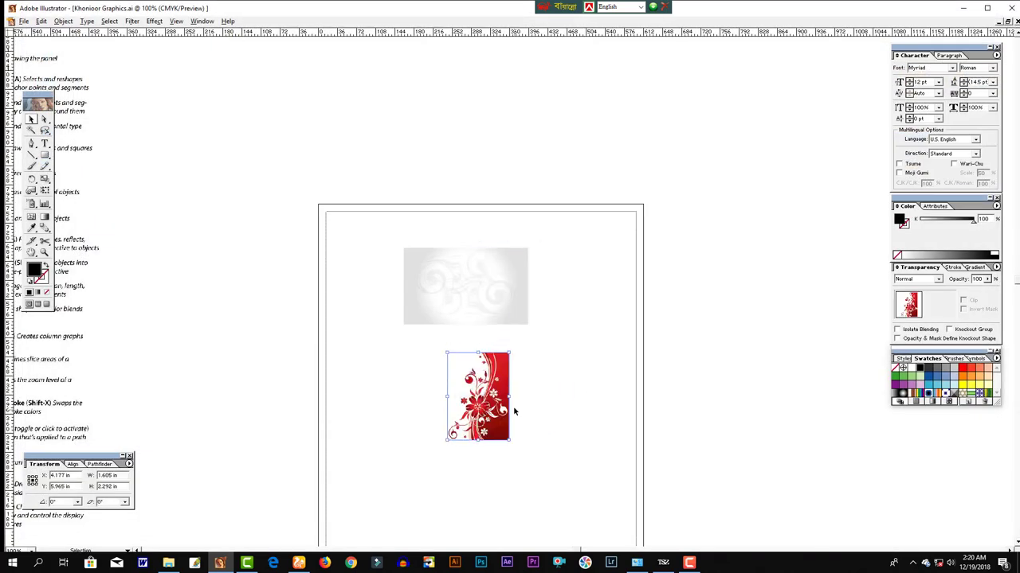
key("Delete")
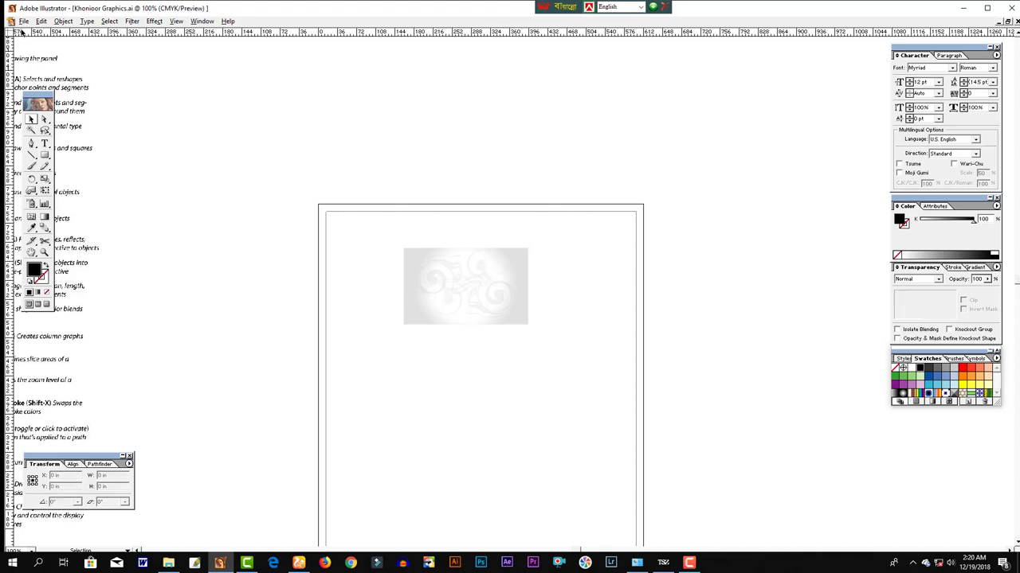
left_click(24, 20)
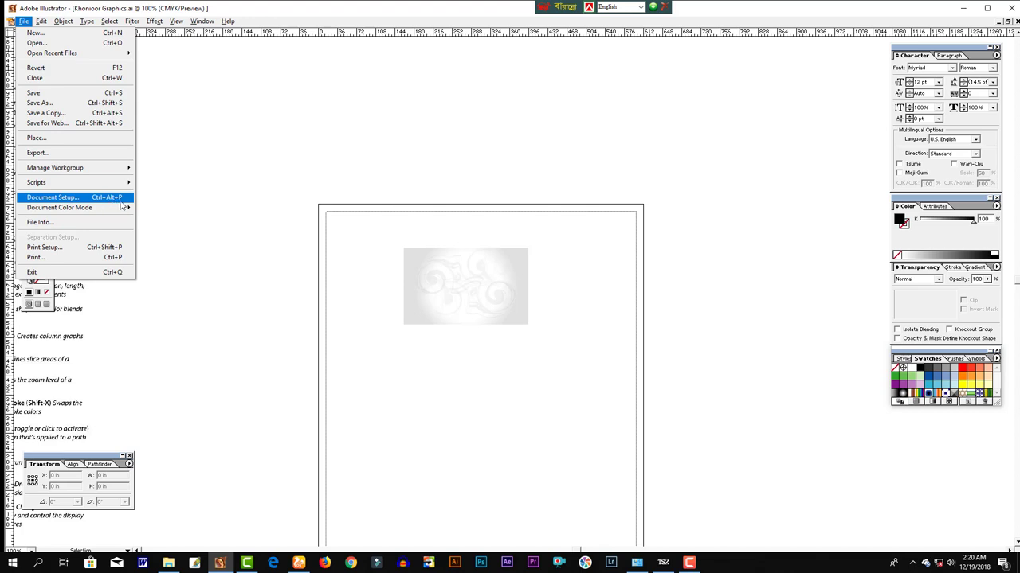
left_click(361, 251)
left_click_drag(361, 251, 316, 146)
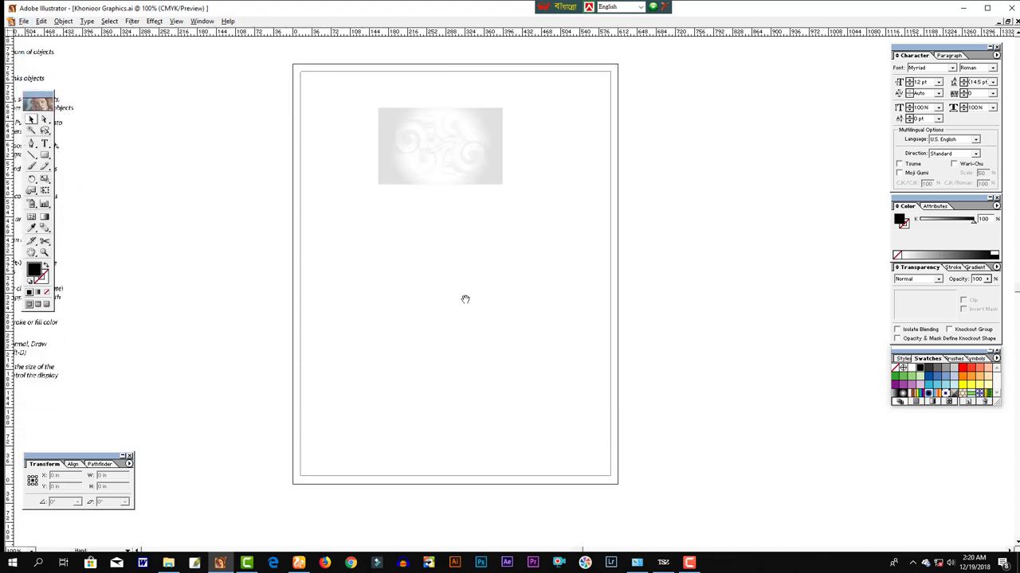
left_click(379, 160)
left_click(553, 268)
left_click_drag(423, 152, 525, 240)
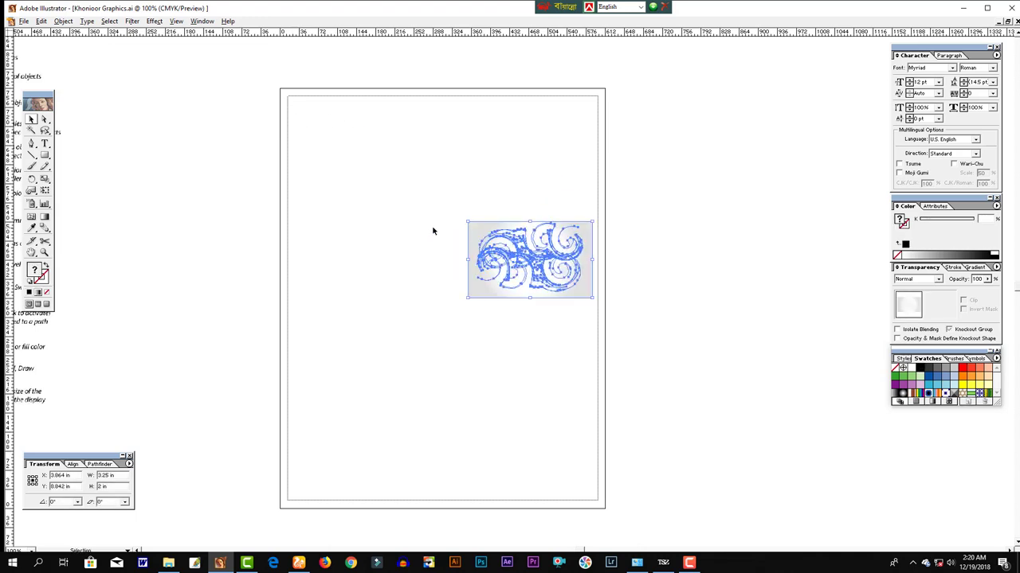
key("ctrl+z")
key("ctrl+z")
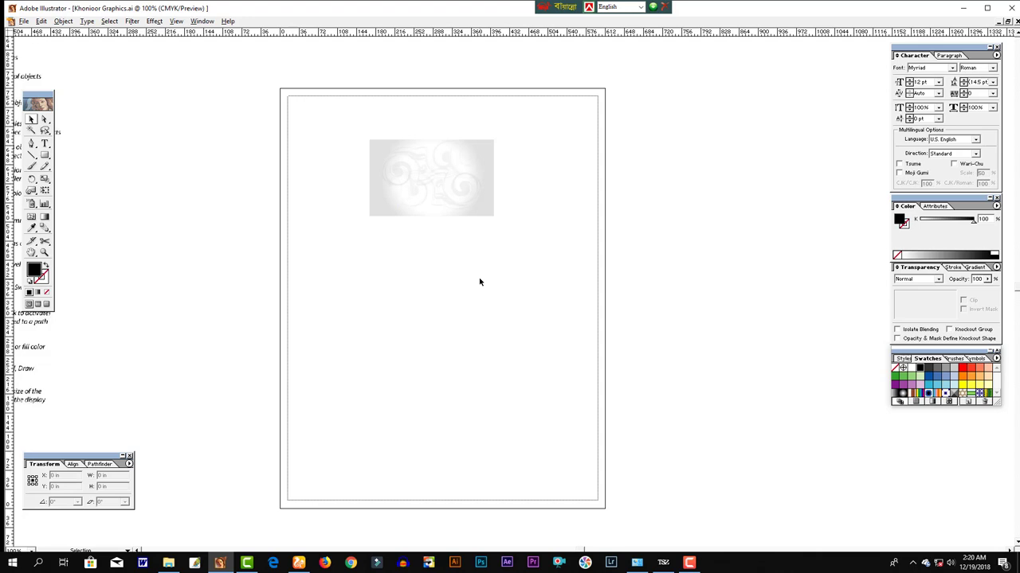
- Set the artboard size to Legal in landscape orientation in Document Setup
key("ctrl+alt+p")
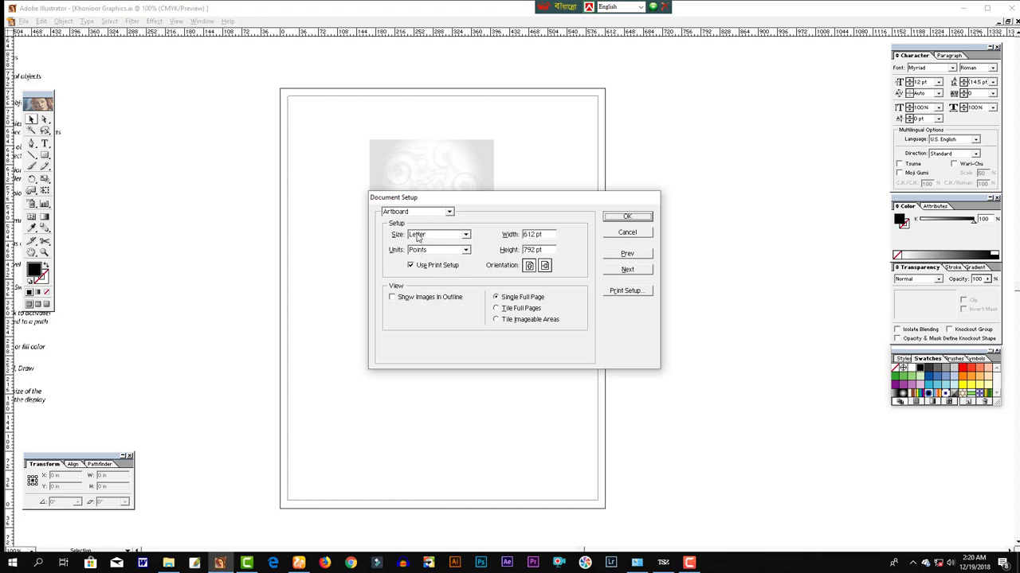
left_click(451, 237)
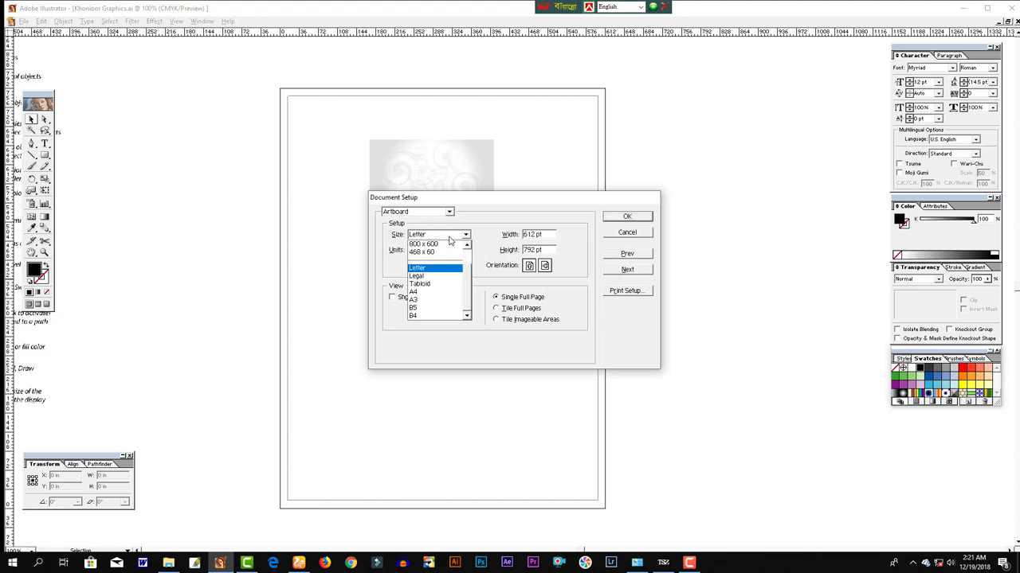
left_click(427, 277)
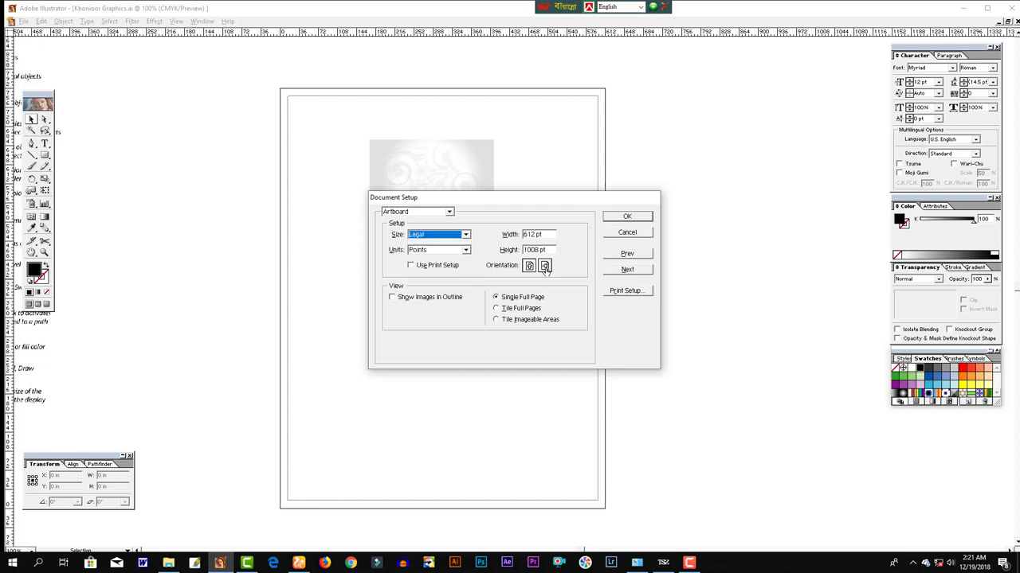
left_click(545, 267)
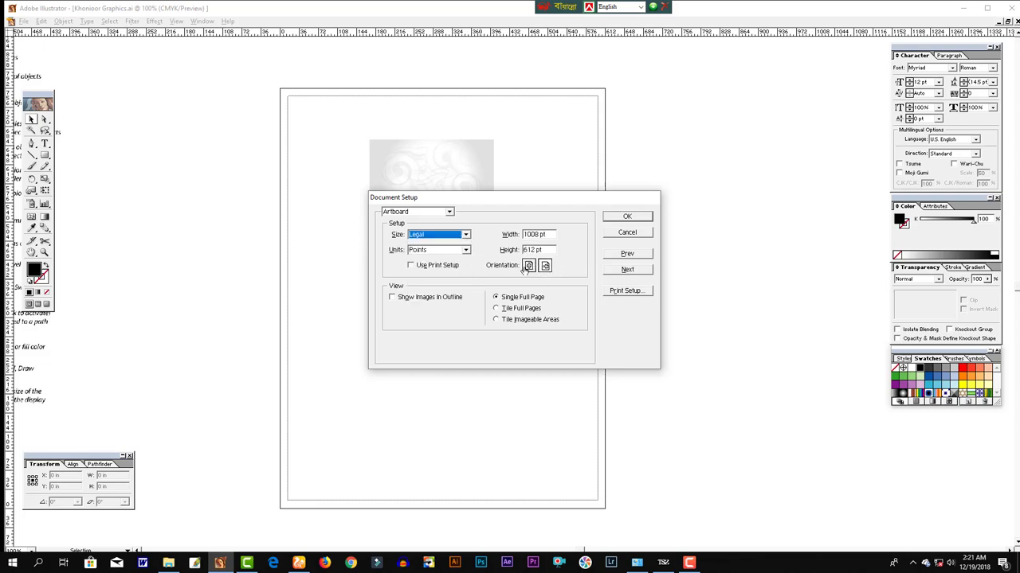
left_click(528, 266)
left_click(545, 266)
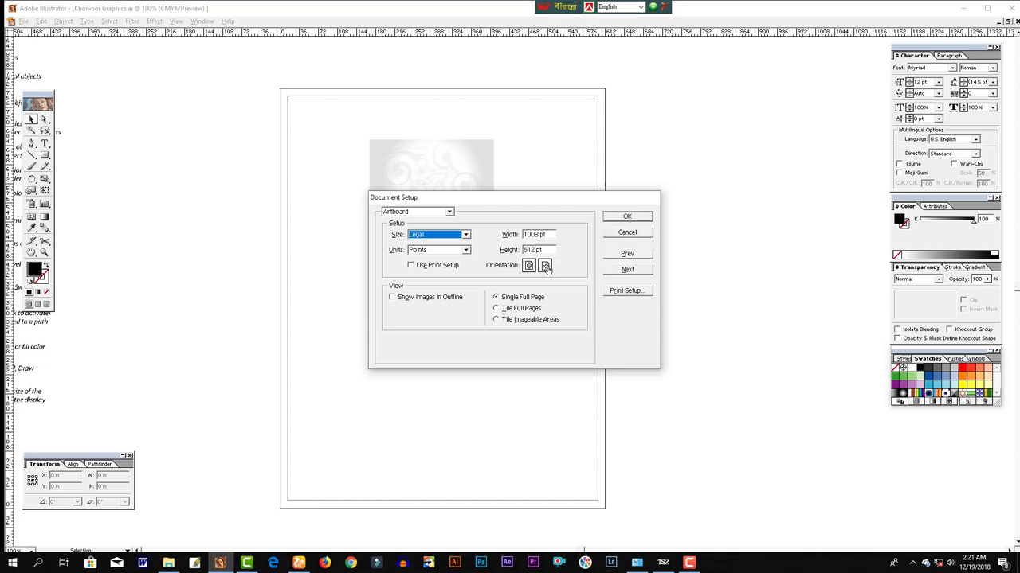
- Set the printer paper to Legal, Landscape
left_click(620, 293)
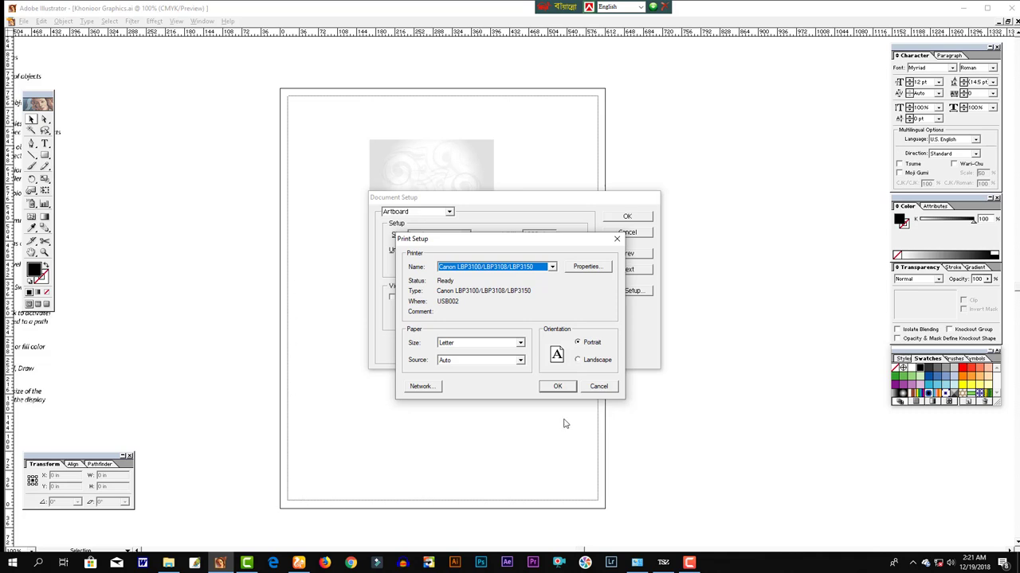
left_click(487, 343)
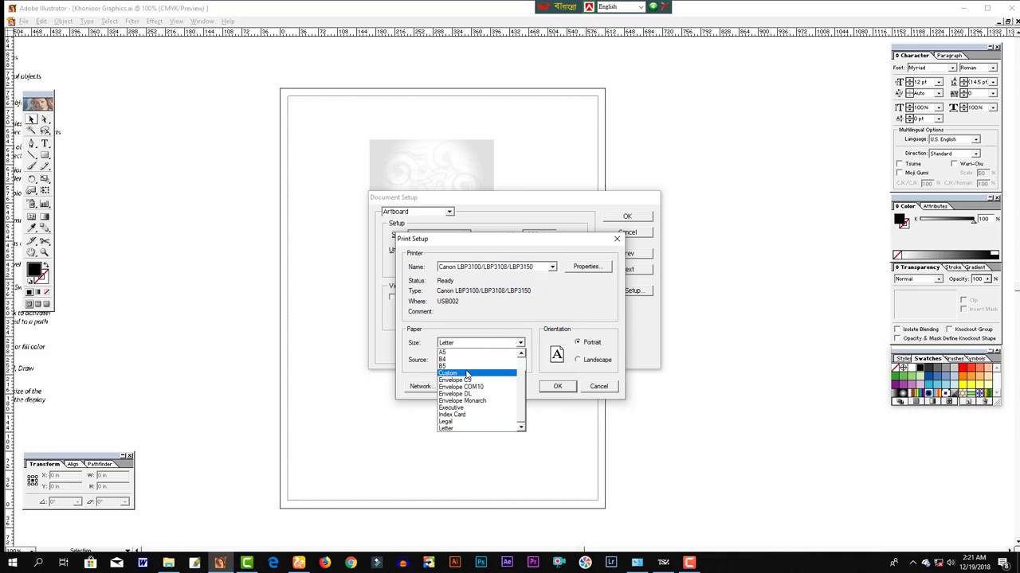
left_click(478, 420)
left_click(577, 361)
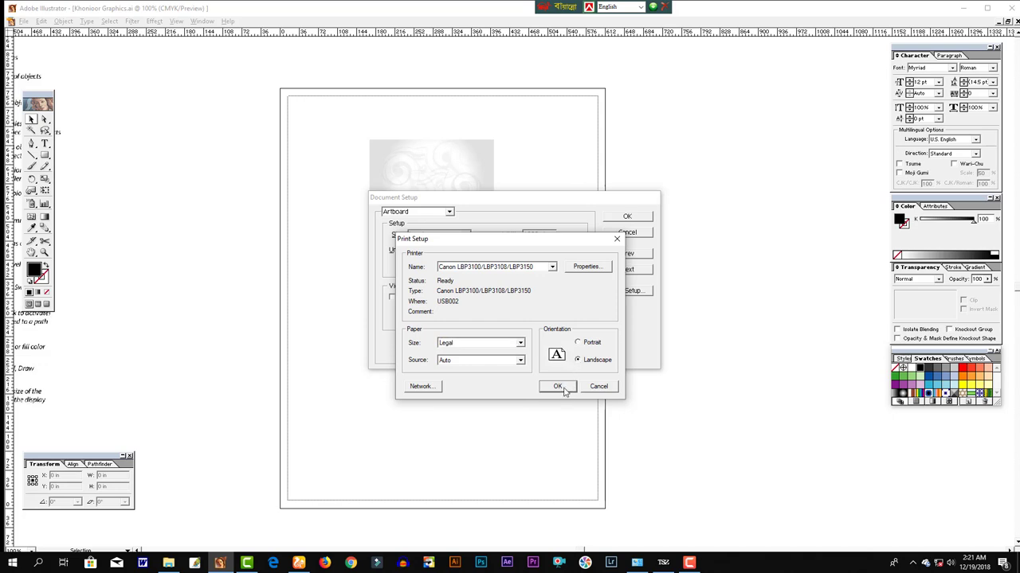
left_click(558, 386)
- Apply the Legal landscape setup and move the swirl image down just below the artboard's top edge
left_click(628, 217)
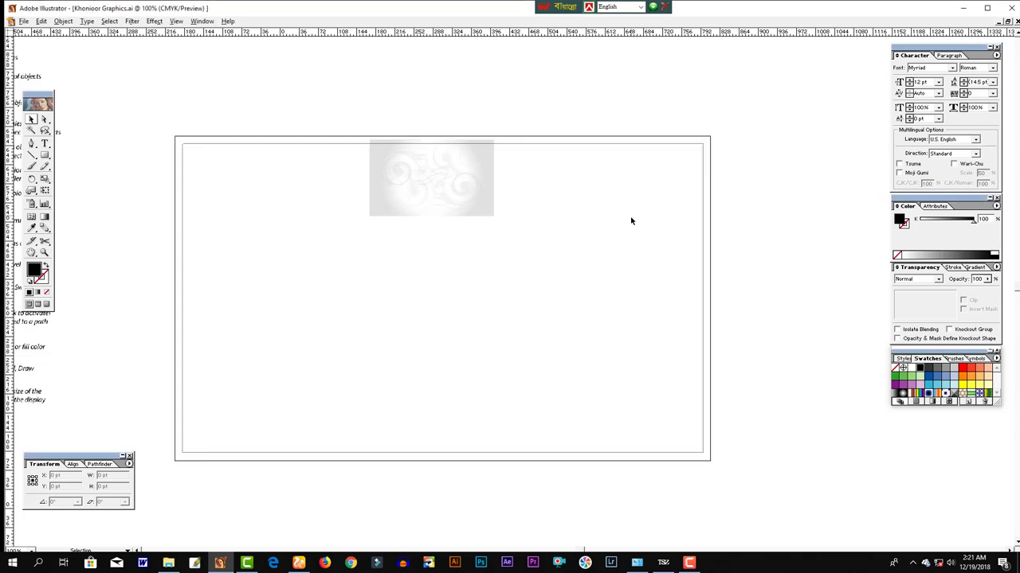
left_click_drag(395, 121, 306, 188)
left_click_drag(430, 179, 430, 214)
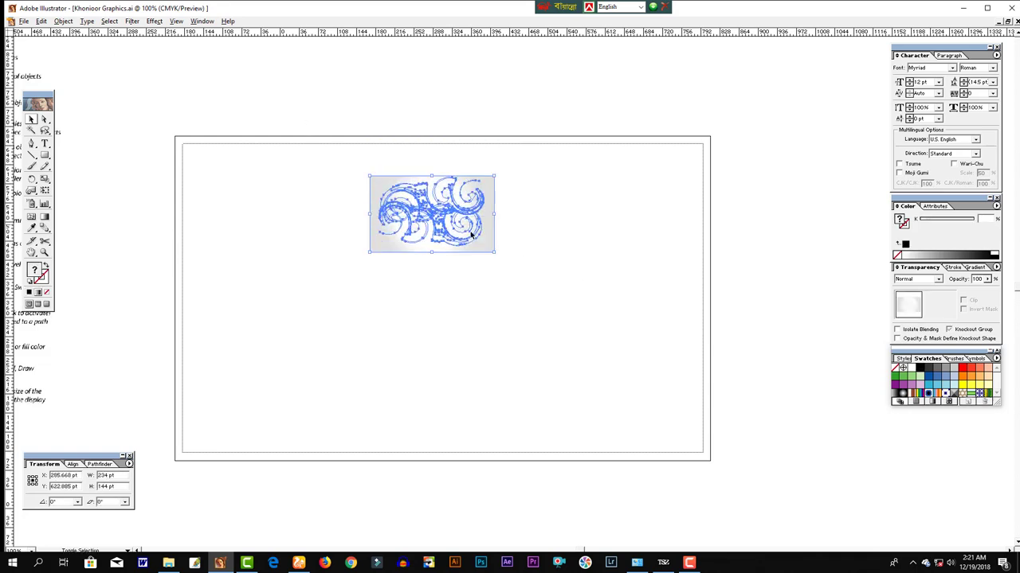
left_click(581, 319)
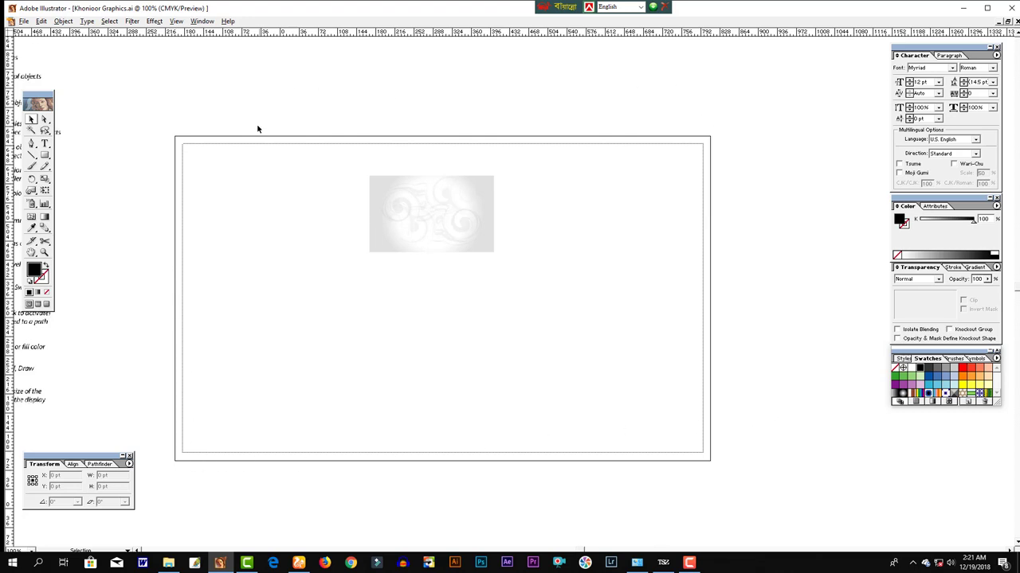
left_click(678, 438, "ctrl")
left_click(619, 382, "ctrl+alt")
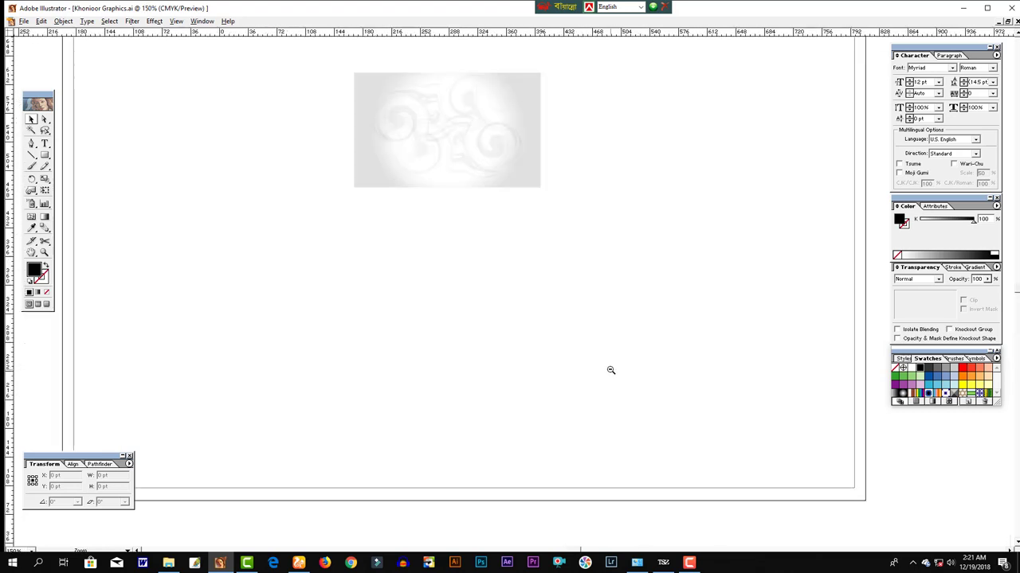
left_click(610, 371, "ctrl+alt")
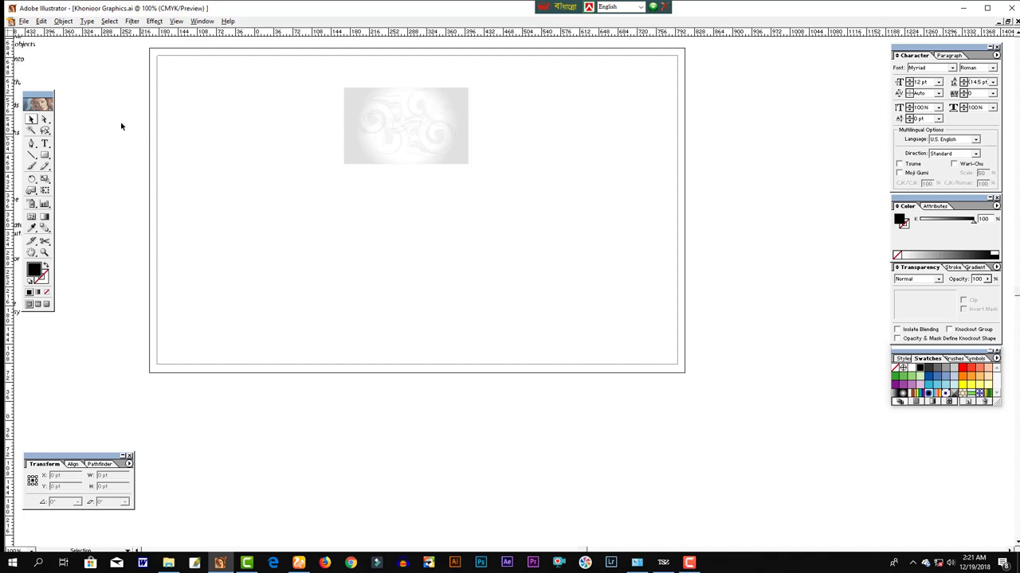
left_click(24, 22)
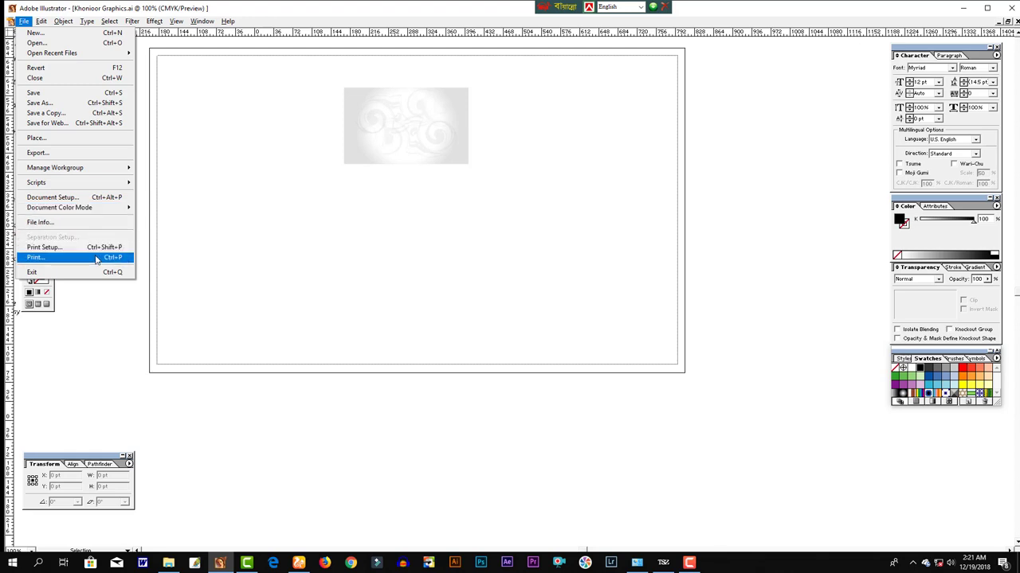
left_click(95, 261)
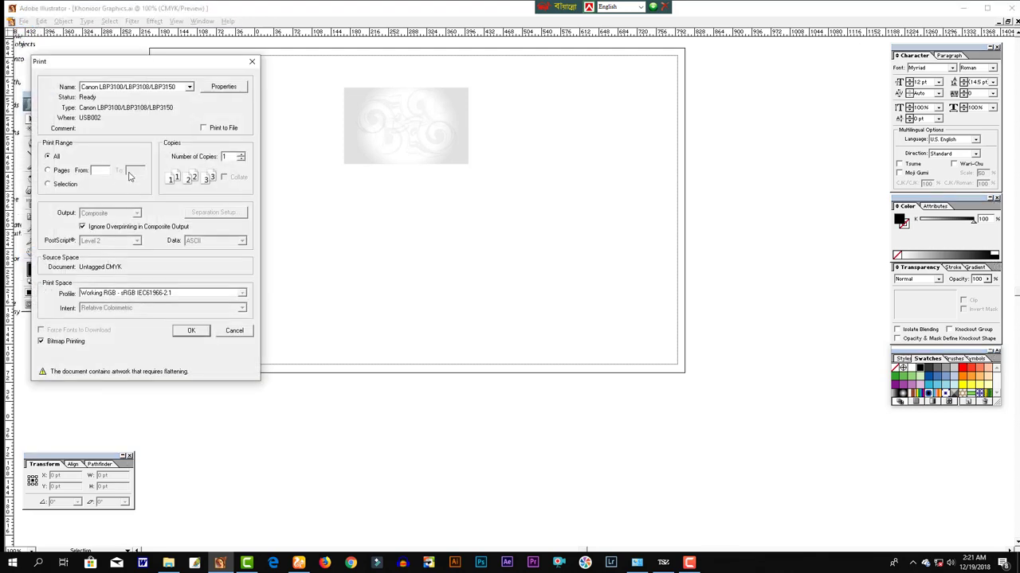
left_click(100, 170)
left_click(191, 331)
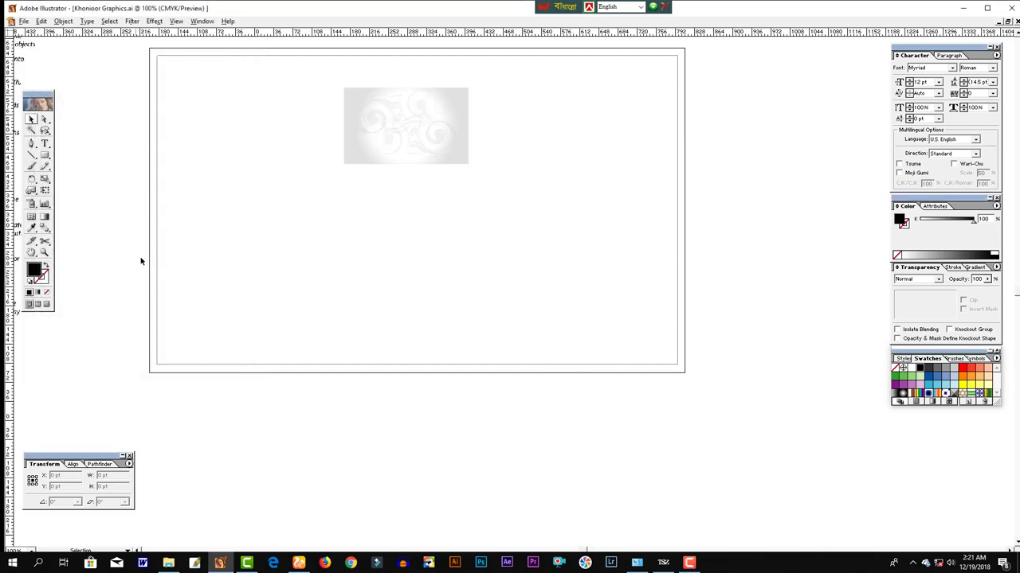
left_click(24, 24)
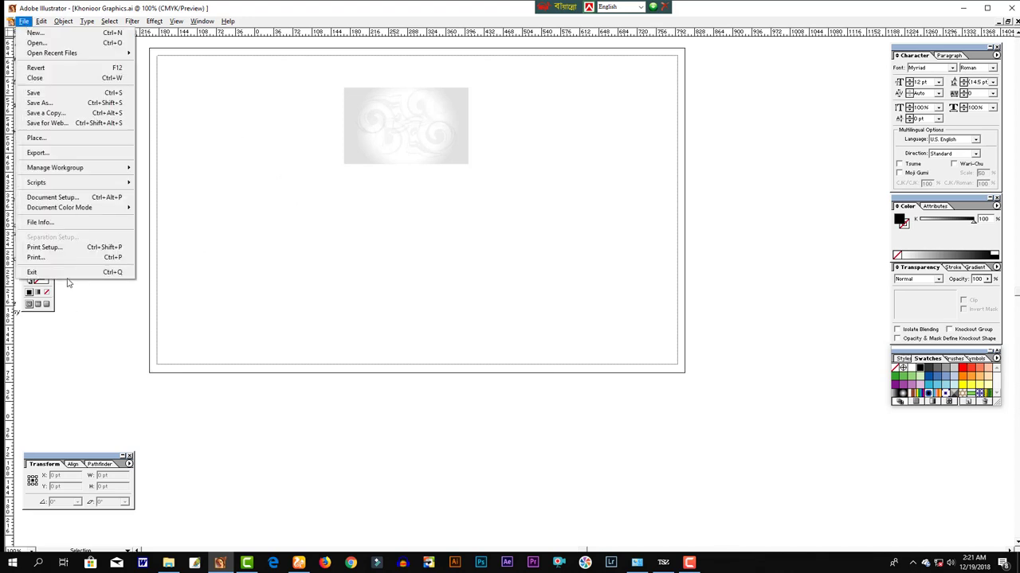
left_click(252, 279)
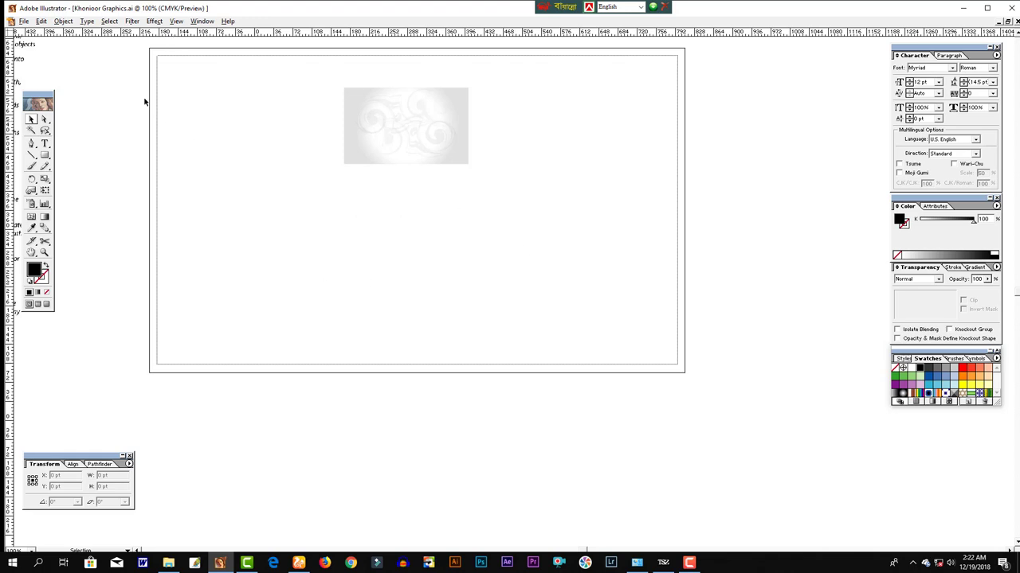
left_click(24, 22)
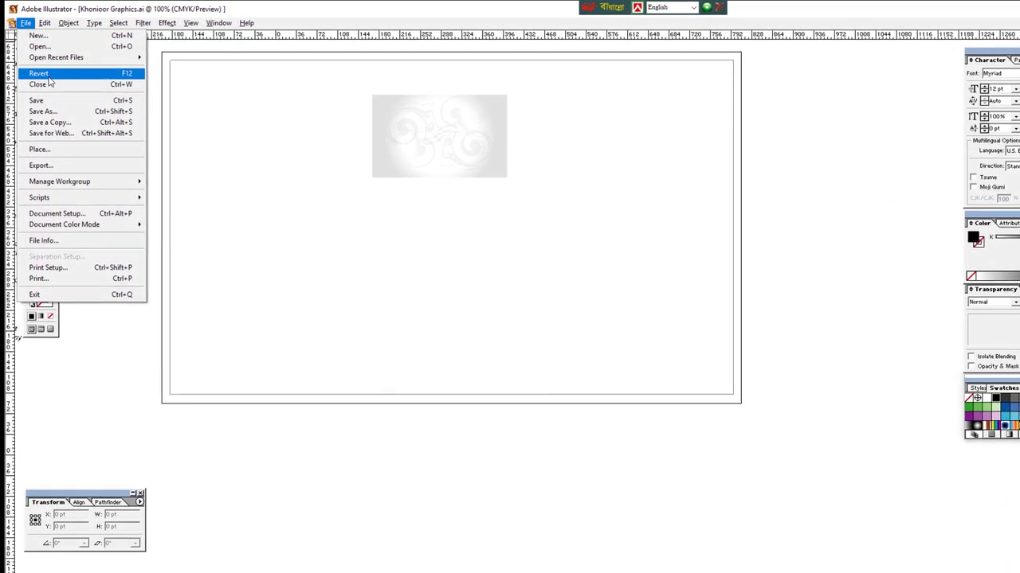
left_click(52, 77)
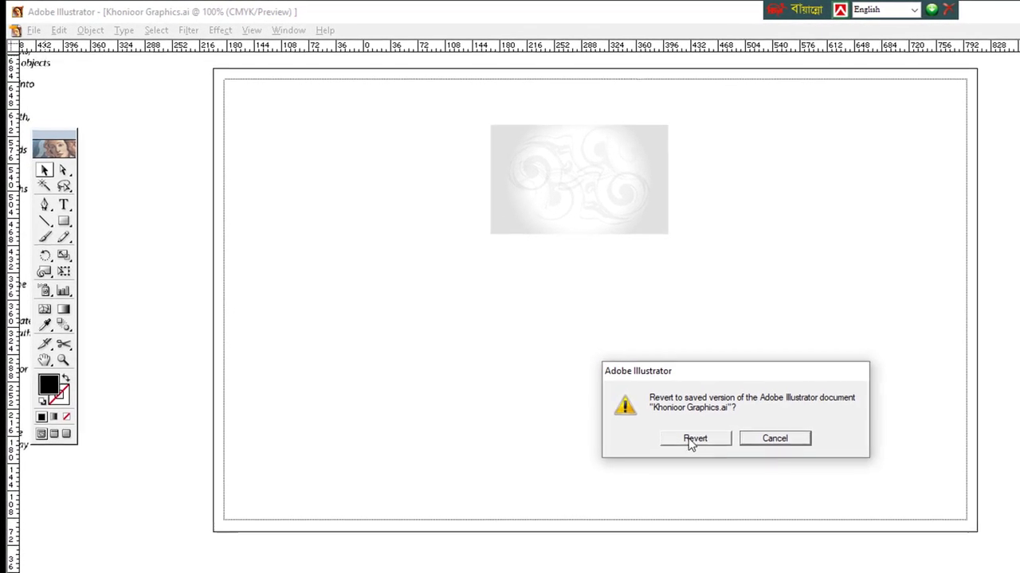
left_click(766, 438)
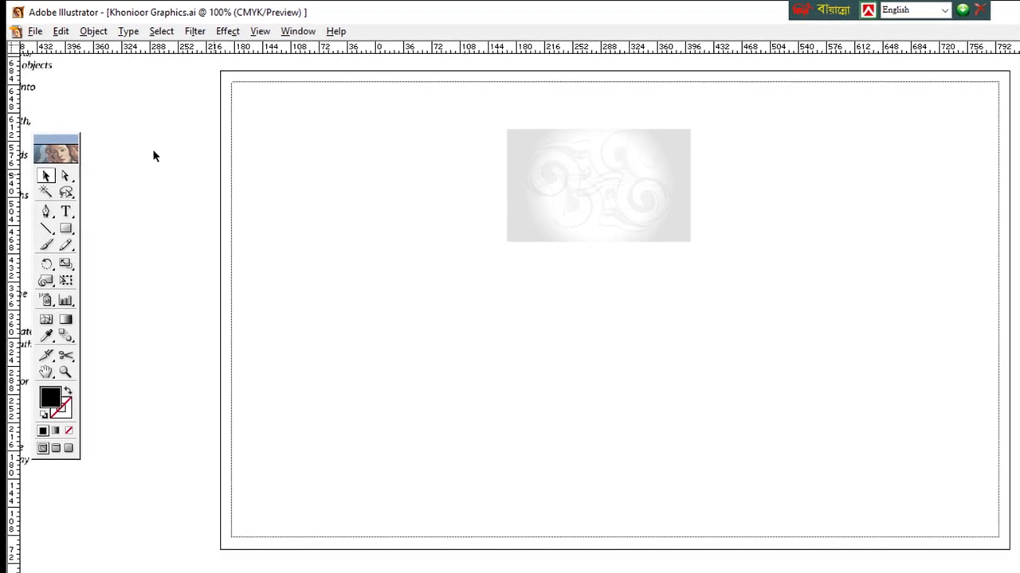
left_click(31, 32)
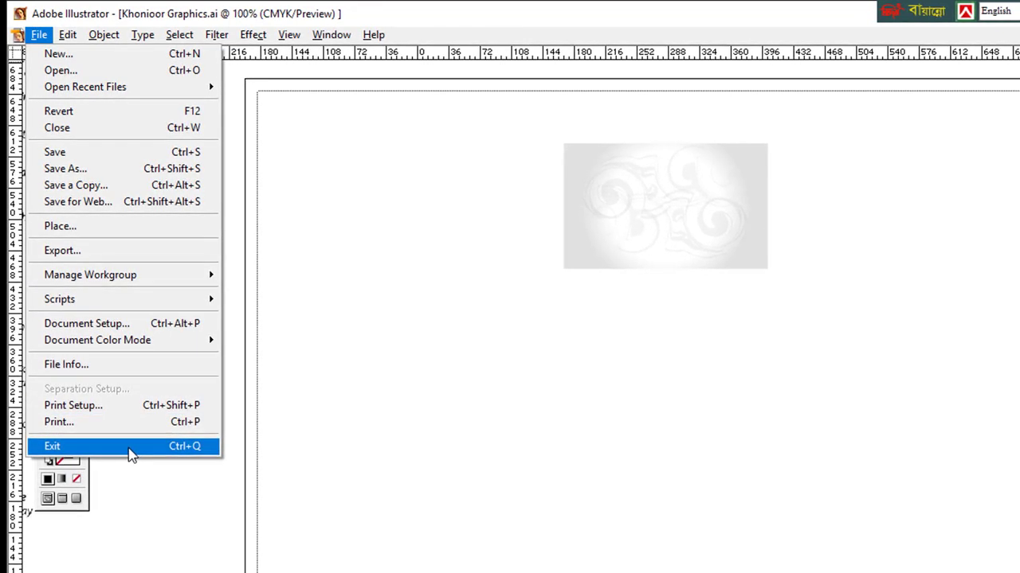
left_click(537, 451)
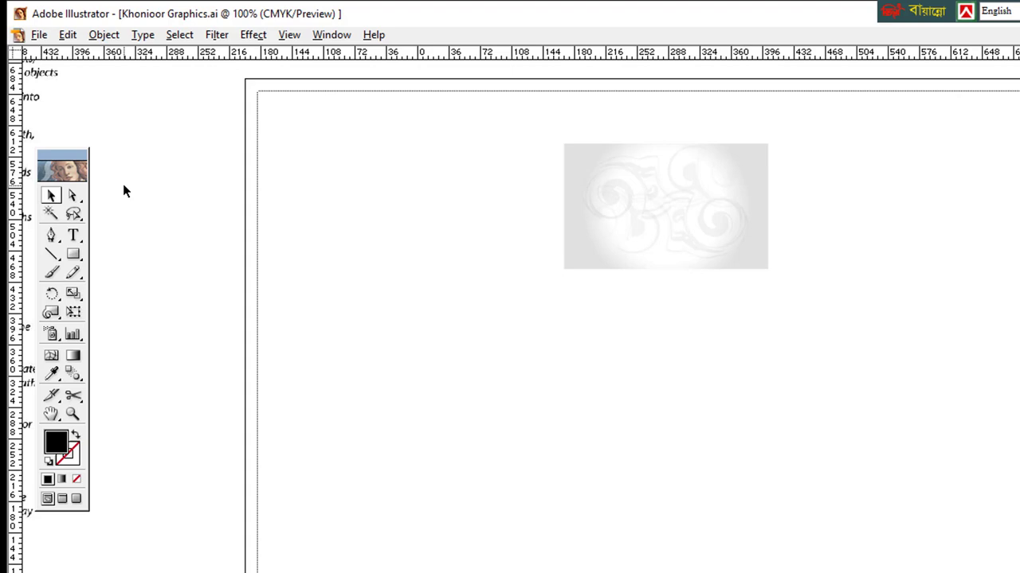
mouse_move(64, 156)
left_mouse_down()
mouse_move(164, 162)
mouse_move(130, 161)
left_mouse_up()
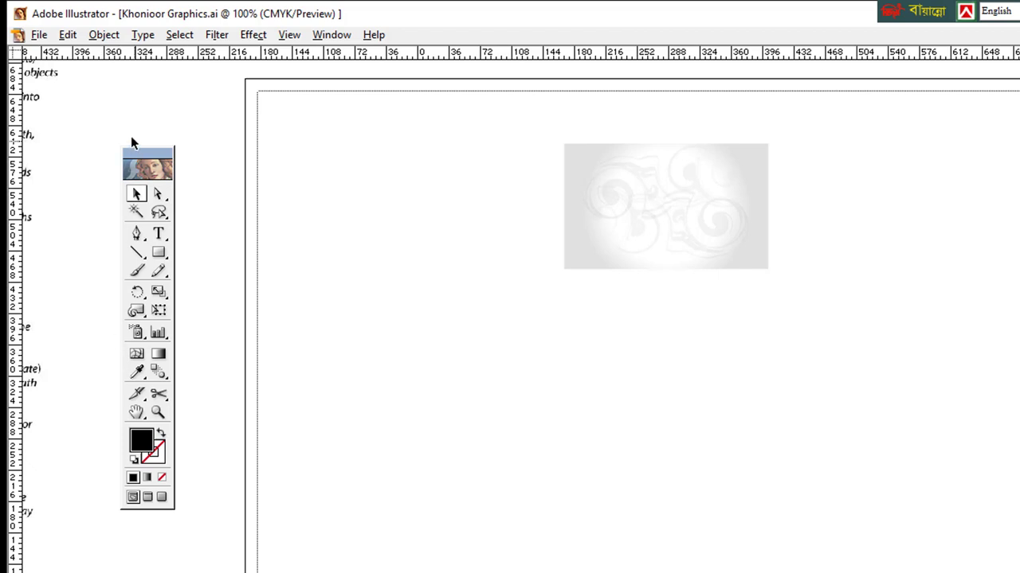
left_click_drag(151, 159, 79, 156)
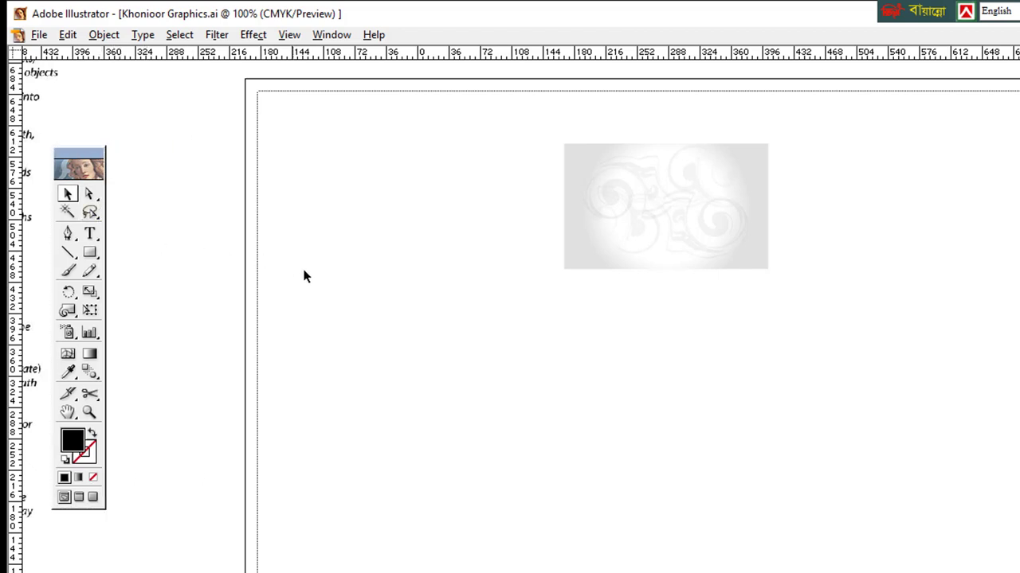
left_click(104, 34)
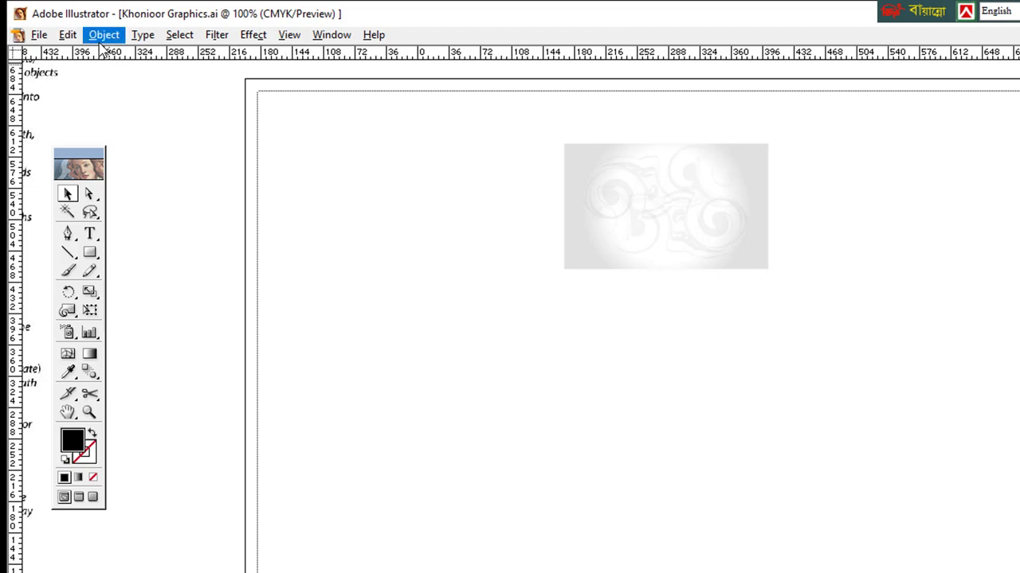
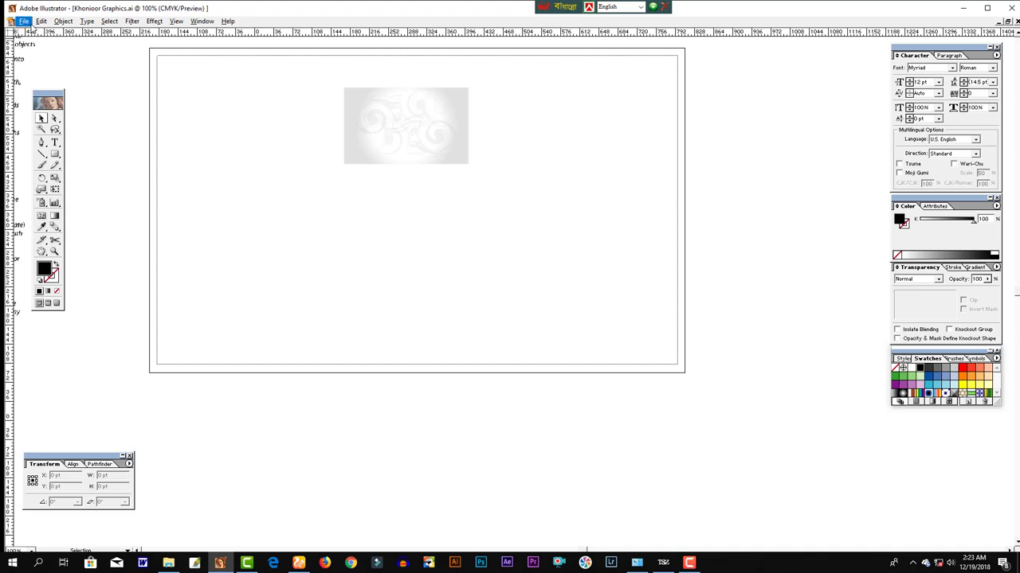
- Cut the swirl artwork and paste it back, then deselect it
left_click(36, 22)
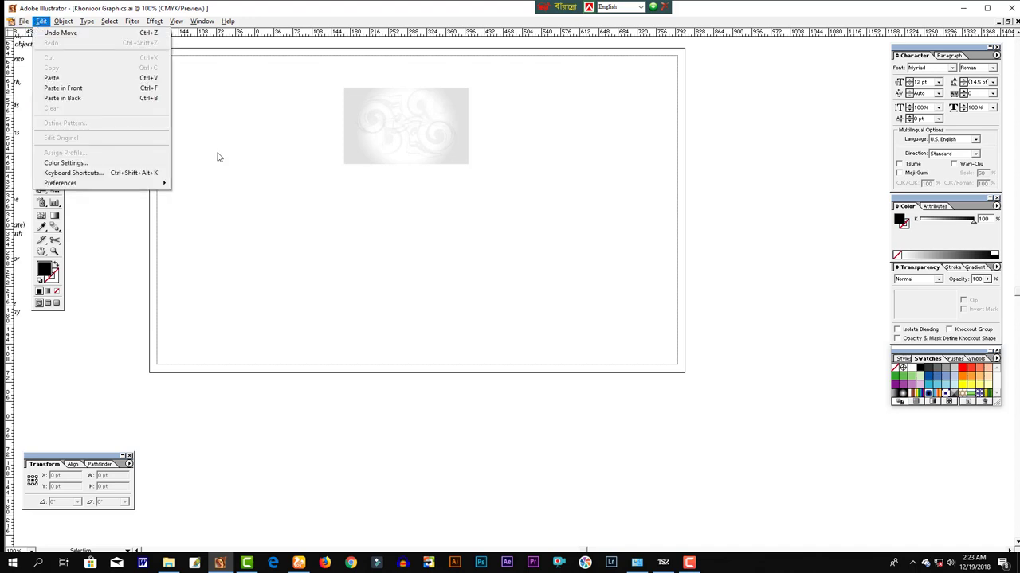
left_click(247, 172)
left_click(54, 154)
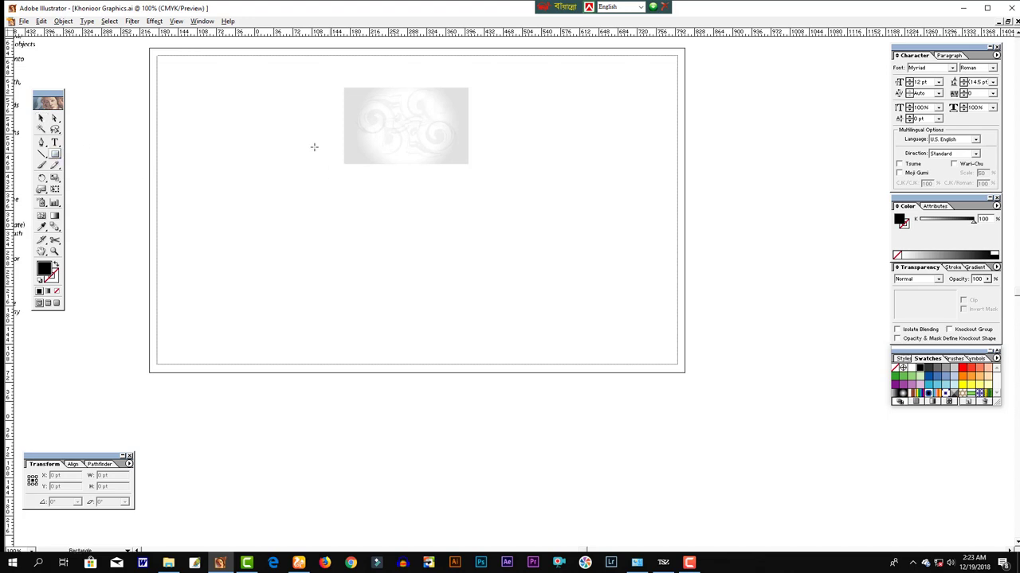
left_click(41, 117)
left_click_drag(327, 80, 487, 166)
left_click(40, 22)
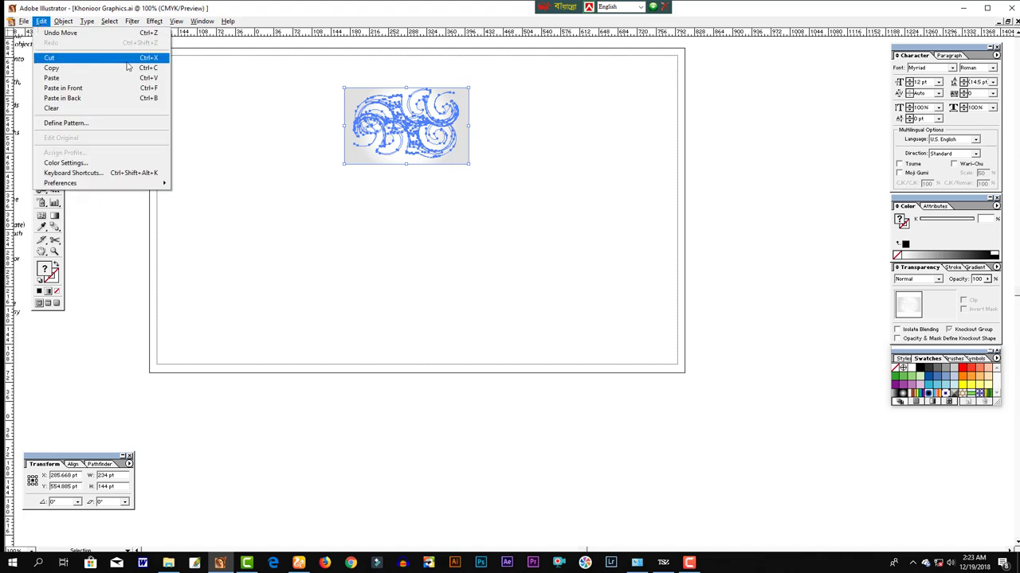
left_click(127, 61)
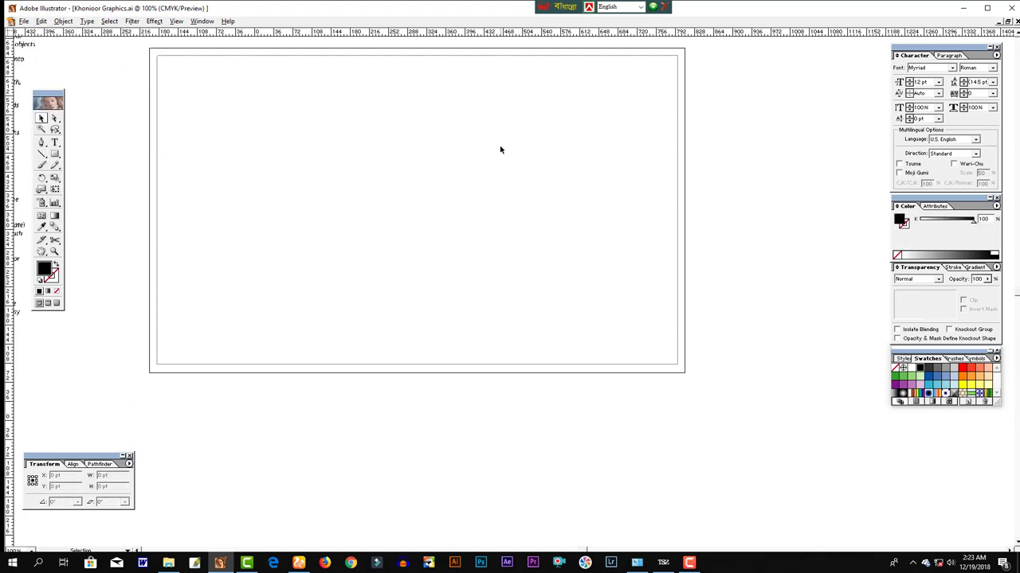
key("ctrl+v")
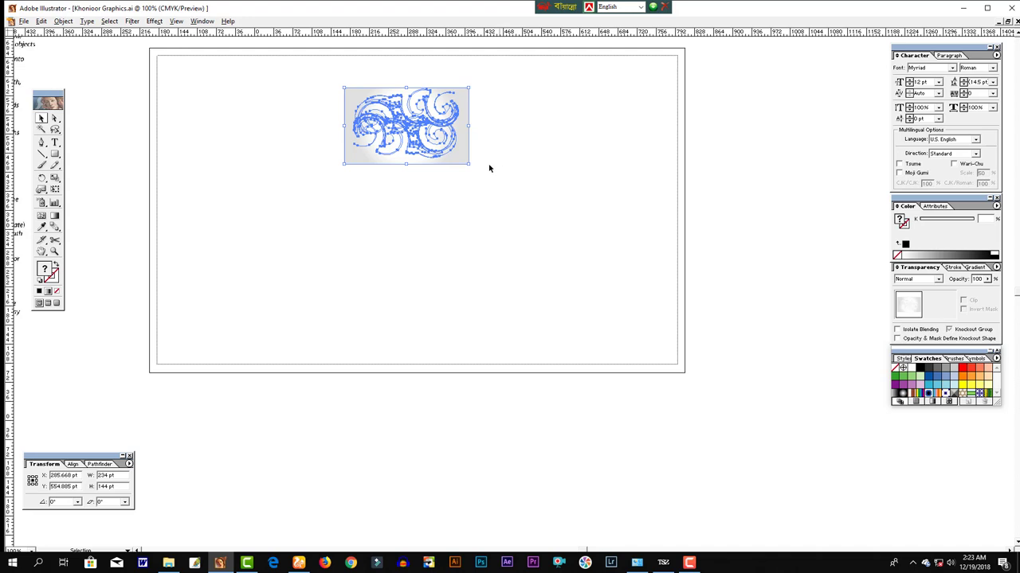
left_click(321, 198)
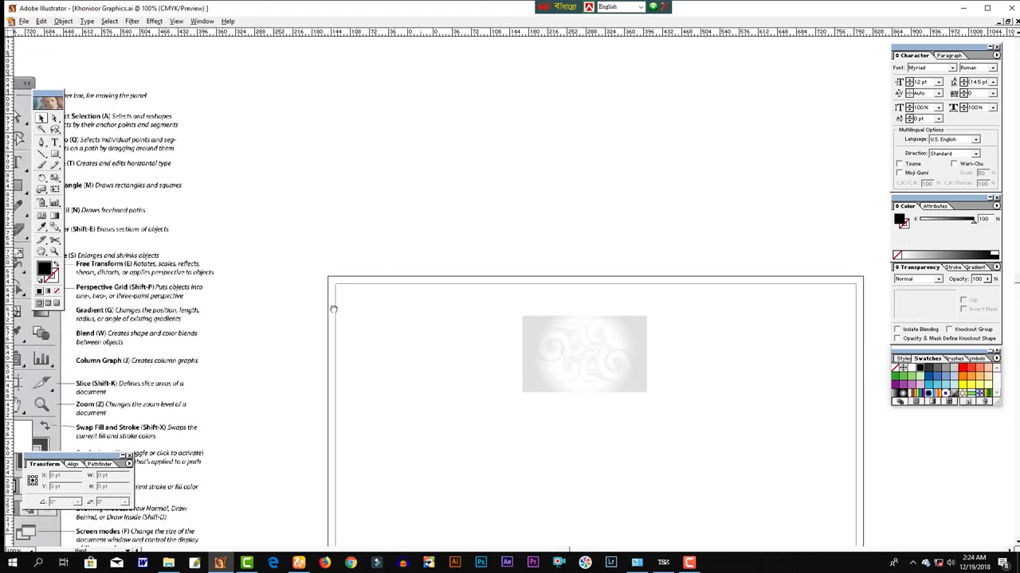
- Draw a closed curved blob shape above the artboard with the Pen tool
left_click(41, 141)
left_click(368, 285)
left_click_drag(449, 215, 475, 262)
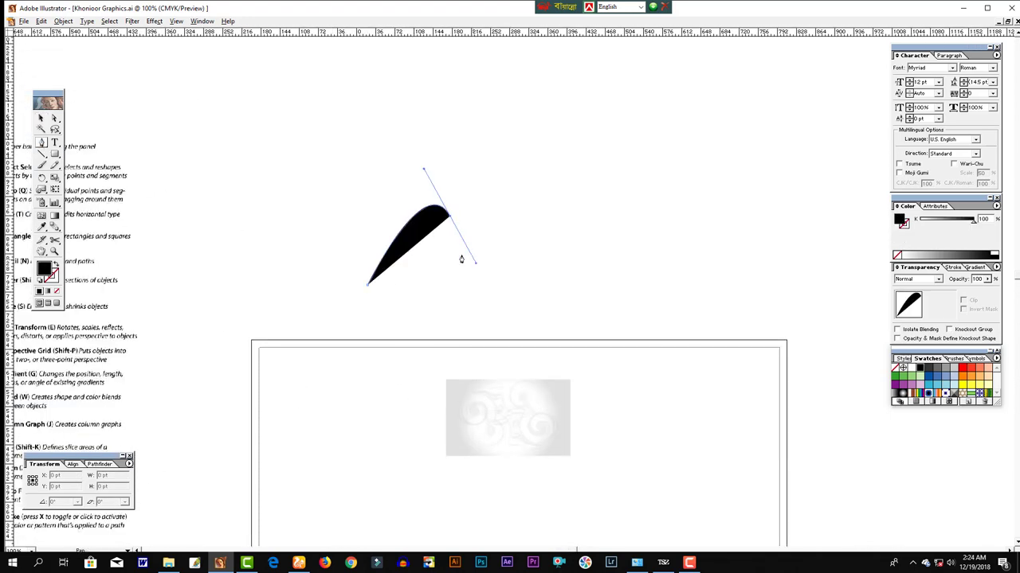
left_click(449, 215)
left_click_drag(422, 283, 494, 271)
mouse_move(509, 161)
left_mouse_down()
mouse_move(420, 117)
mouse_move(343, 151)
left_mouse_up()
left_click_drag(309, 206, 315, 239)
left_click_drag(335, 289, 351, 303)
left_click(368, 284)
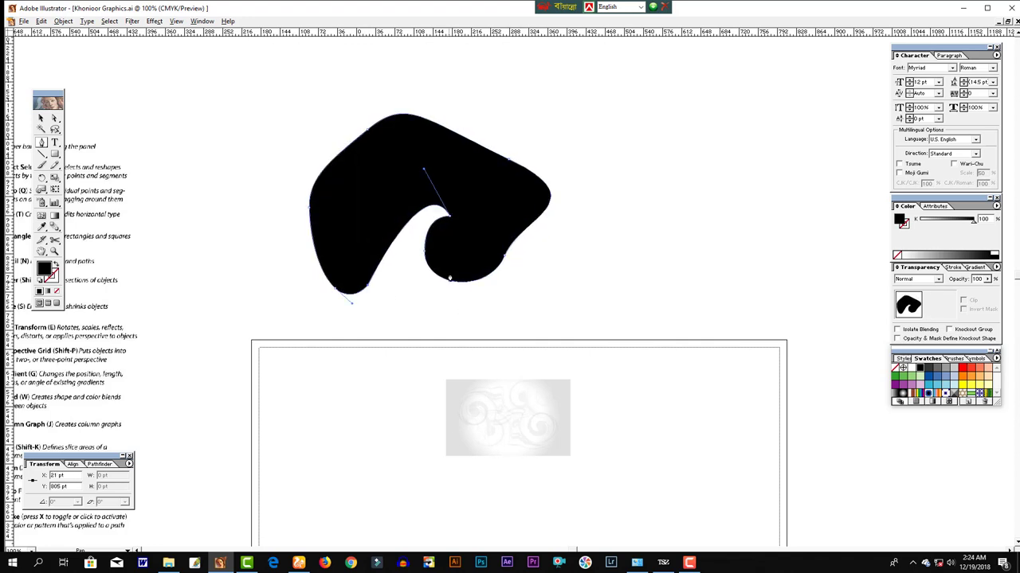
- Zoom out and draw a second closed curved shape below the first
key("ctrl+minus")
left_click_drag(569, 287, 353, 257)
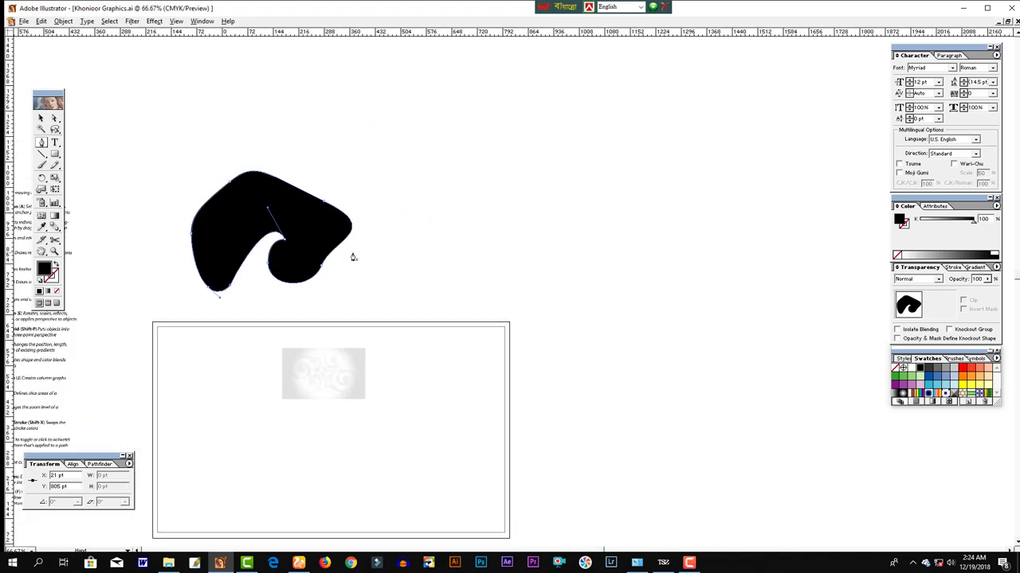
left_click(273, 291)
left_click_drag(210, 420, 414, 344)
left_click_drag(272, 291, 258, 273)
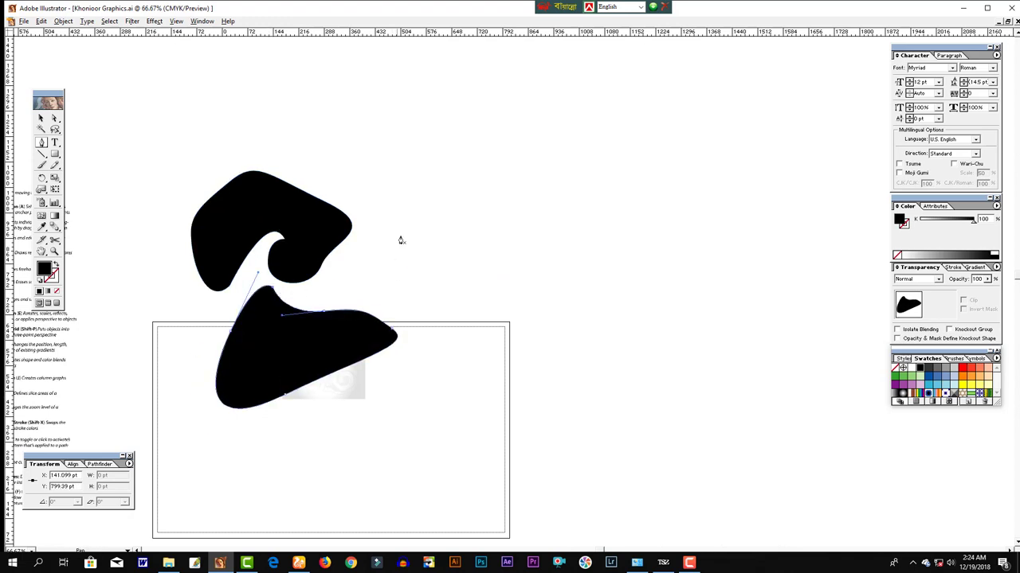
- Draw a third spiky curved shape with an inner gap to the right
left_click(376, 142)
left_click_drag(441, 323, 502, 123)
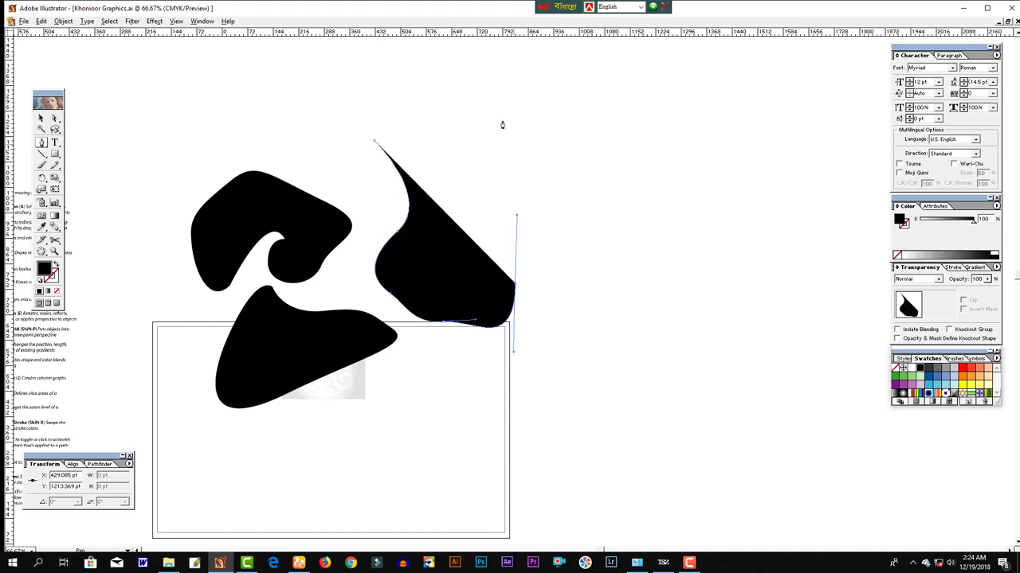
left_click(499, 118)
left_click_drag(367, 140, 374, 142)
left_click_drag(478, 171, 494, 214)
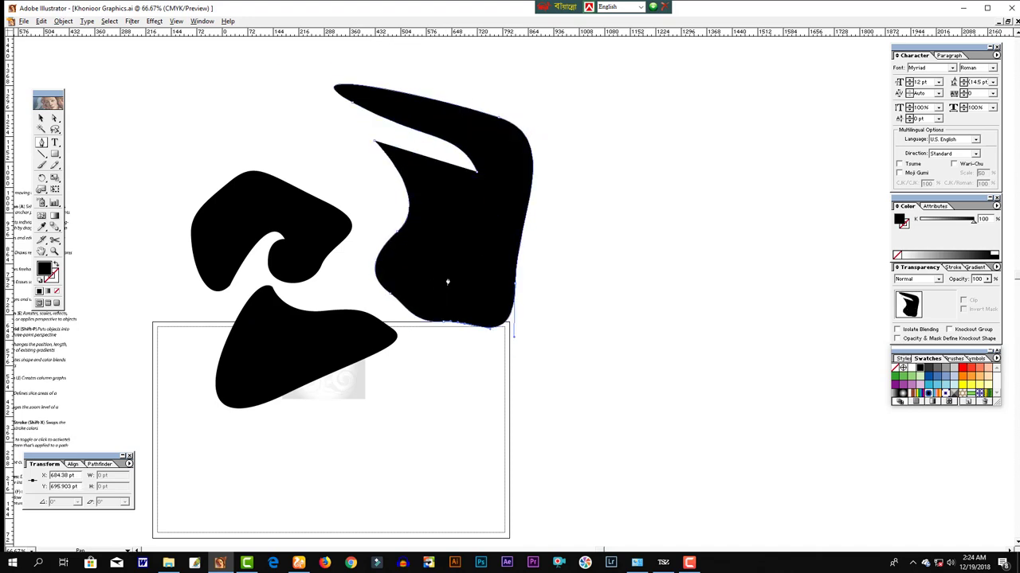
left_click_drag(448, 280, 476, 318)
left_click_drag(453, 196, 431, 200)
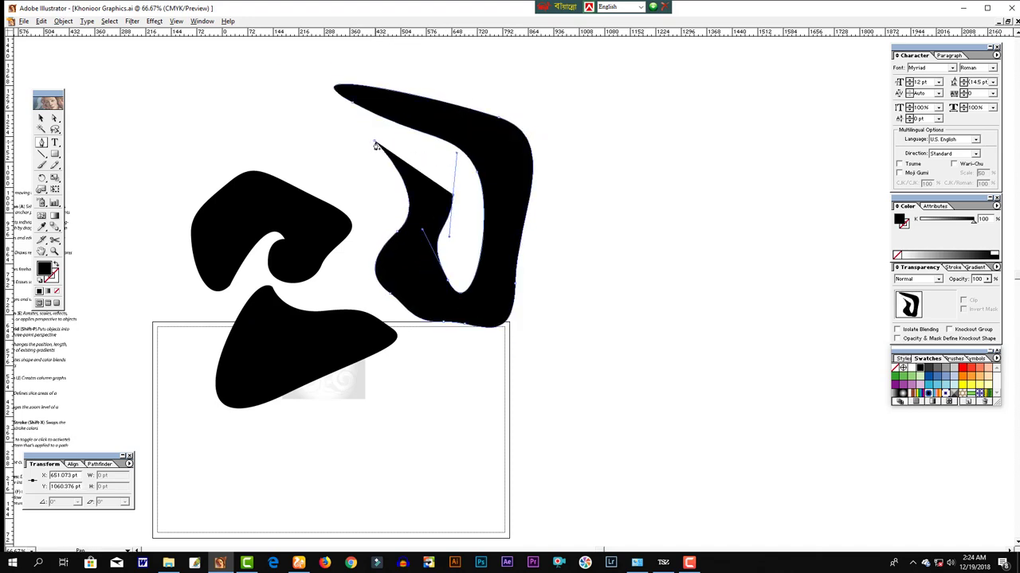
left_click_drag(376, 141, 358, 162)
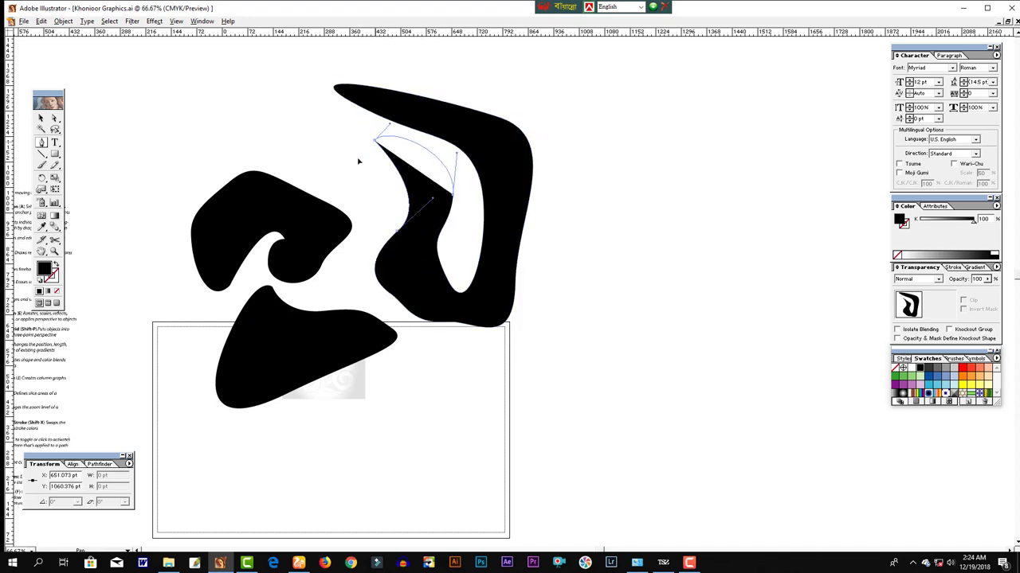
- Deselect the shapes and undo the Pen-drawn paths
left_click(41, 119)
left_click(534, 254)
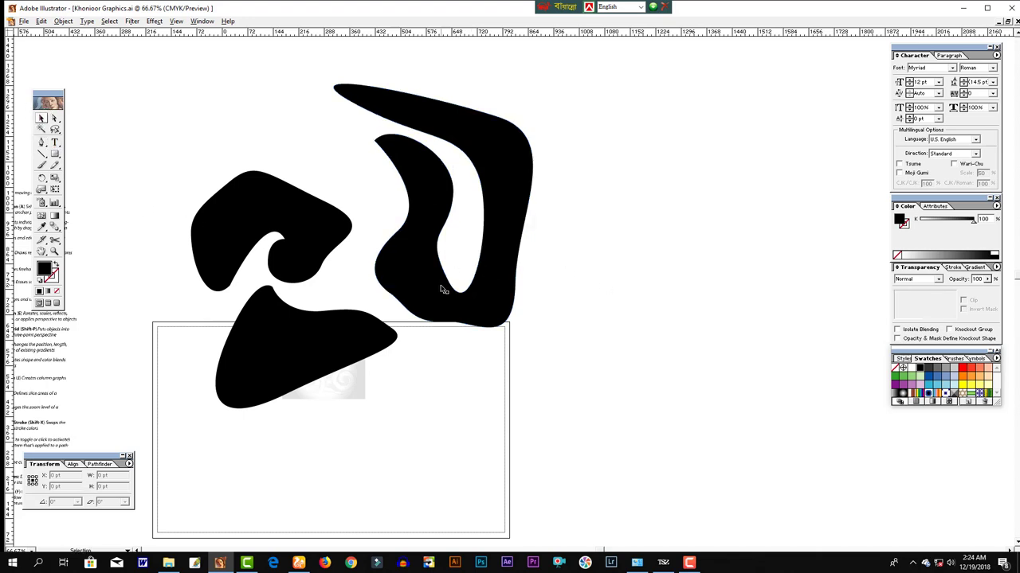
key("ctrl+z")
key("ctrl+z")
key("ctrl+z")
key("ctrl+z")
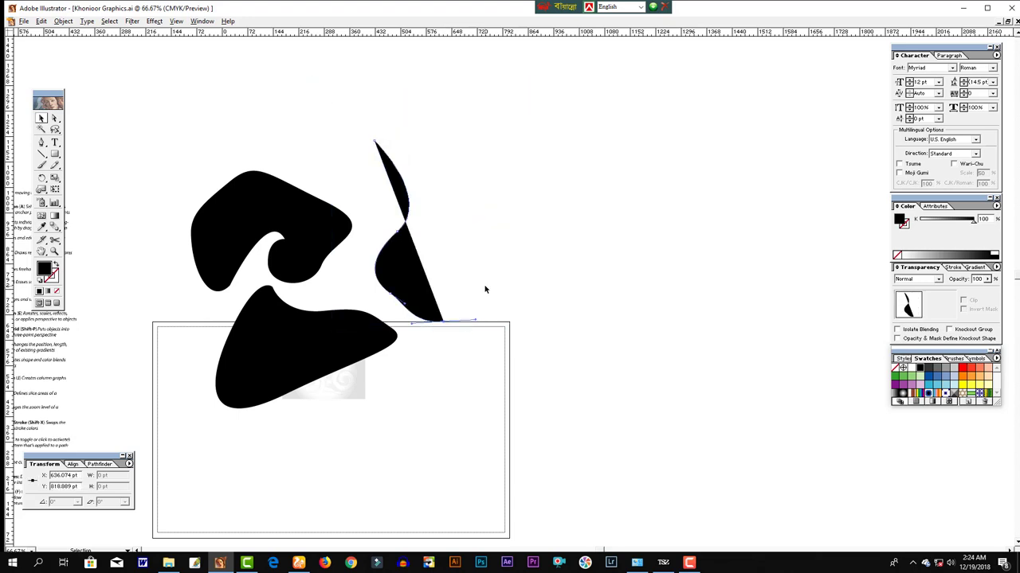
key("ctrl+z")
key("ctrl+z")
key("ctrl+z")
key("ctrl+z")
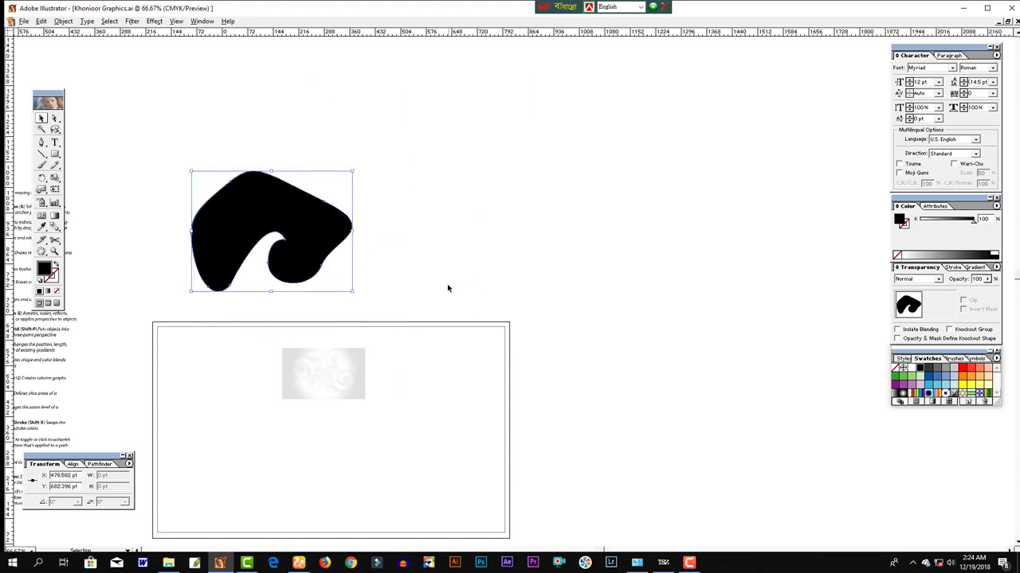
key("ctrl+z")
key("ctrl+z")
key("ctrl+z")
key("ctrl+z")
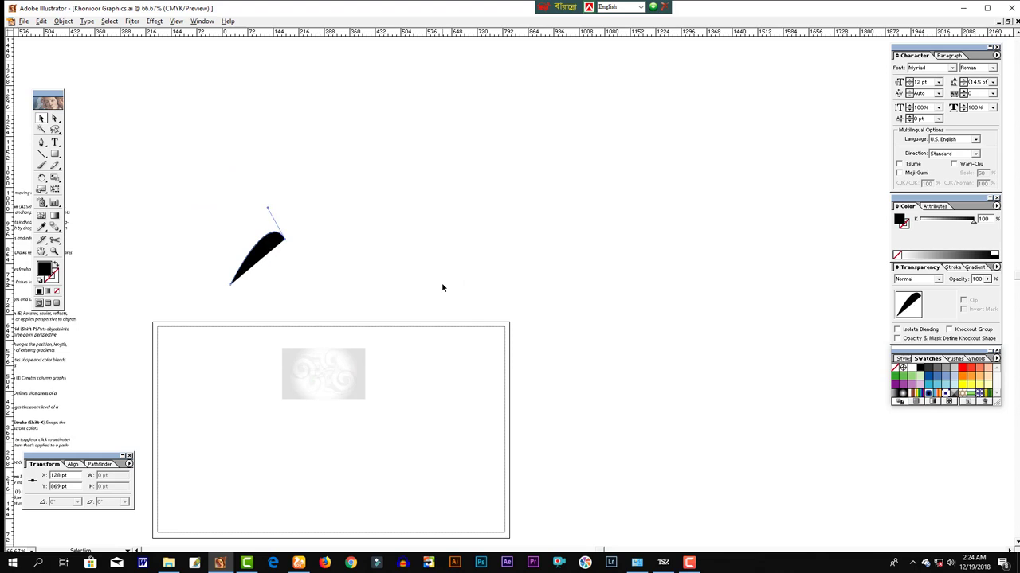
key("ctrl+z")
key("ctrl+z")
key("ctrl+z")
key("ctrl+z")
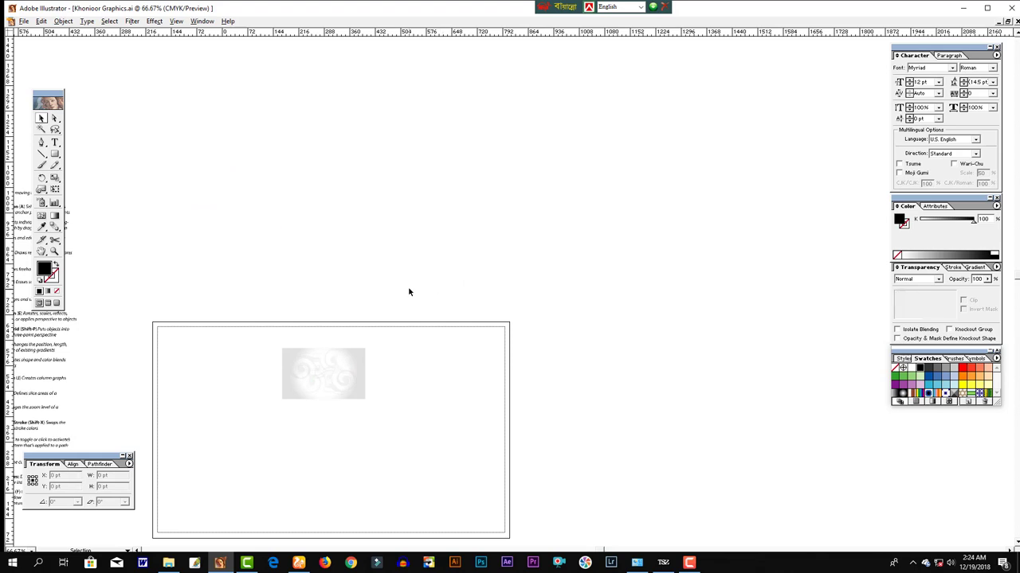
- Draw a black rectangle above the artboard, thin it to about 42 pt, then cut and paste it
left_click(40, 21)
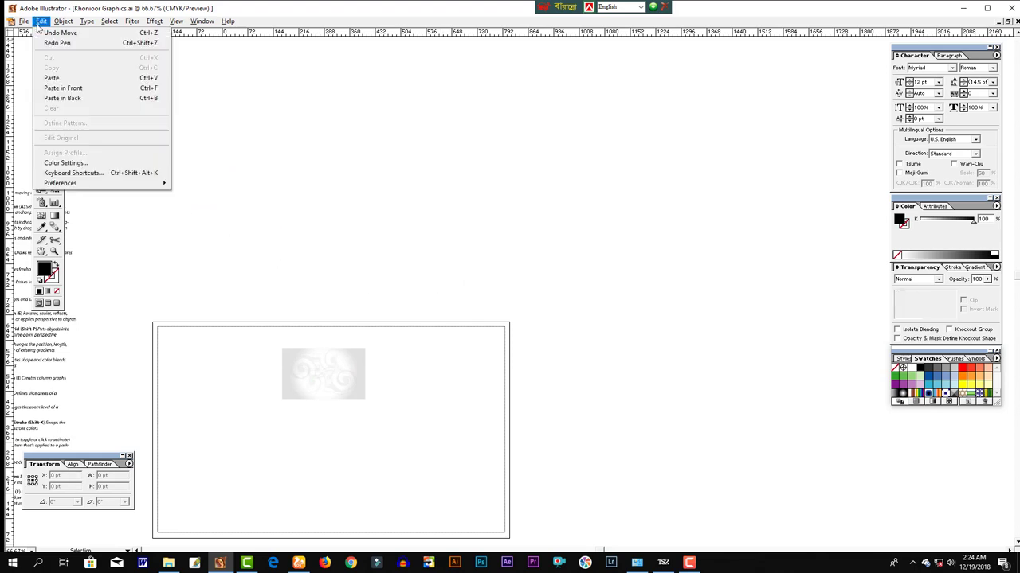
left_click(310, 254)
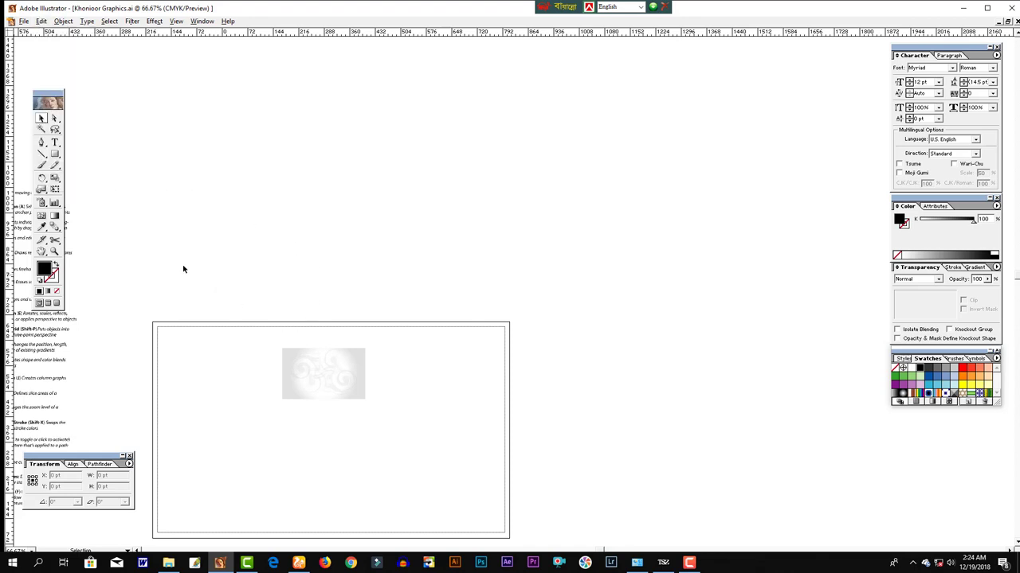
left_click(54, 155)
left_click_drag(280, 155, 374, 183)
left_click(41, 118)
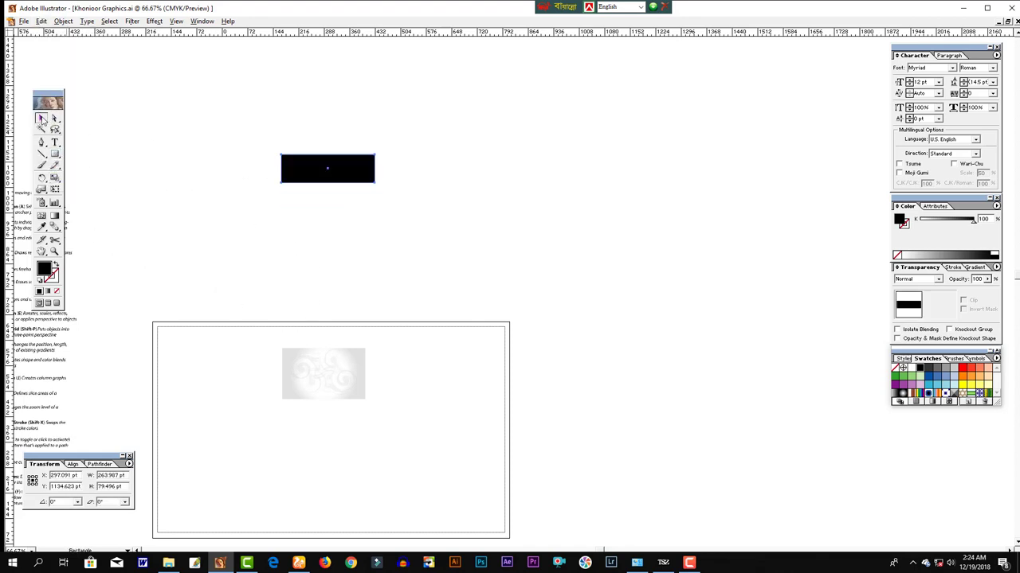
left_click_drag(328, 181, 328, 170)
key("Delete")
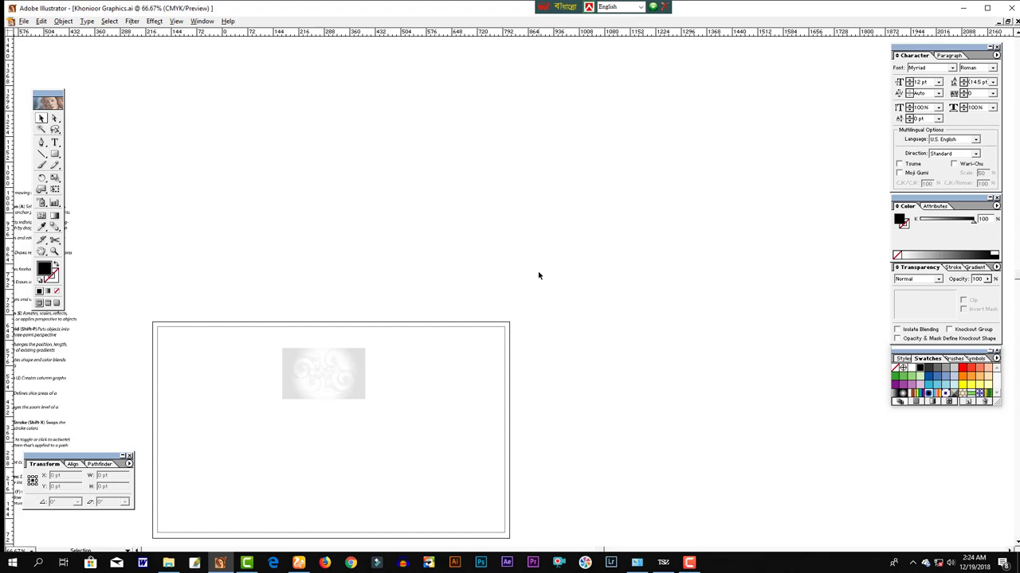
key("ctrl+v")
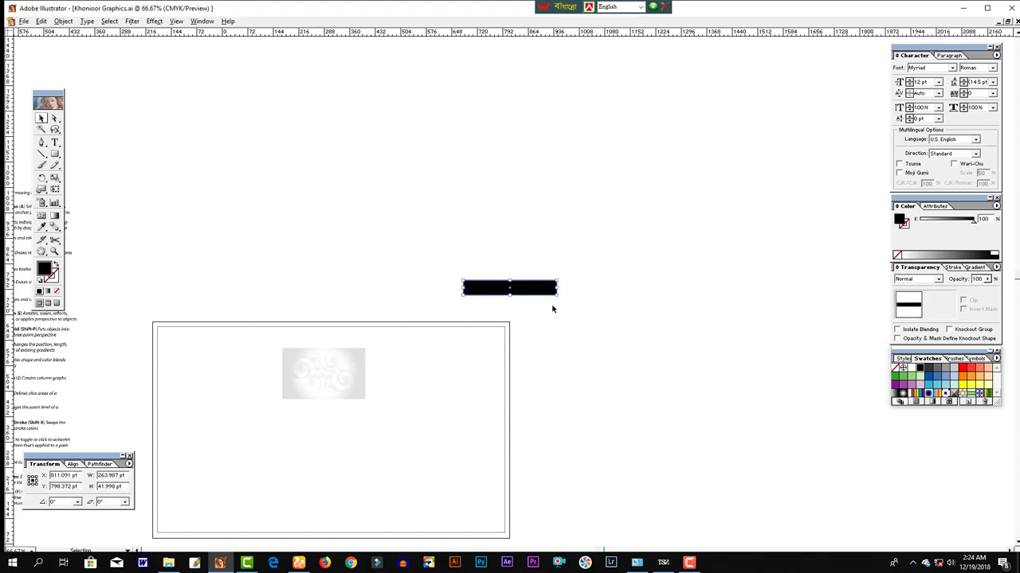
- Reselect and move the rectangle further left
left_click(41, 21)
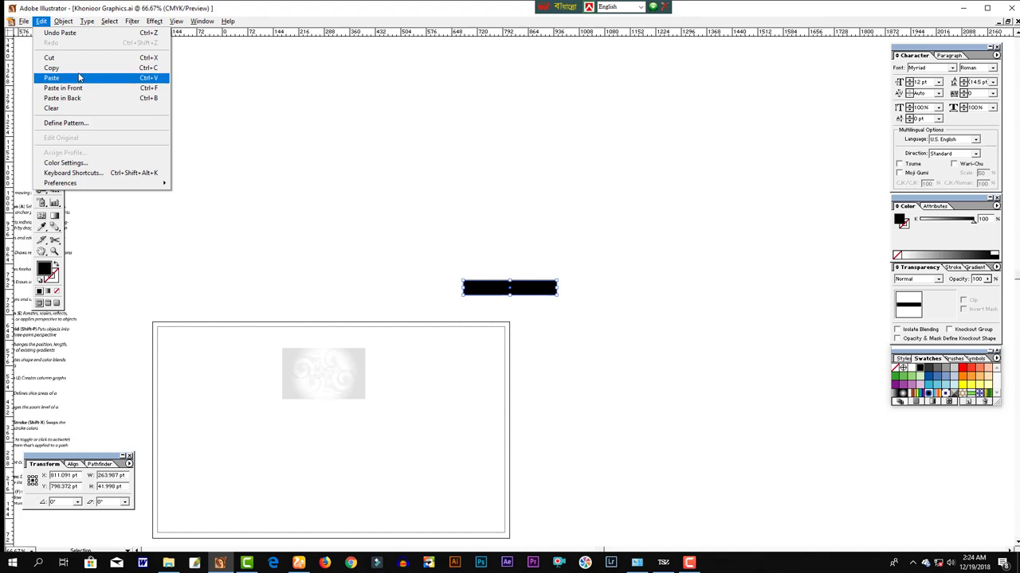
left_click(535, 287)
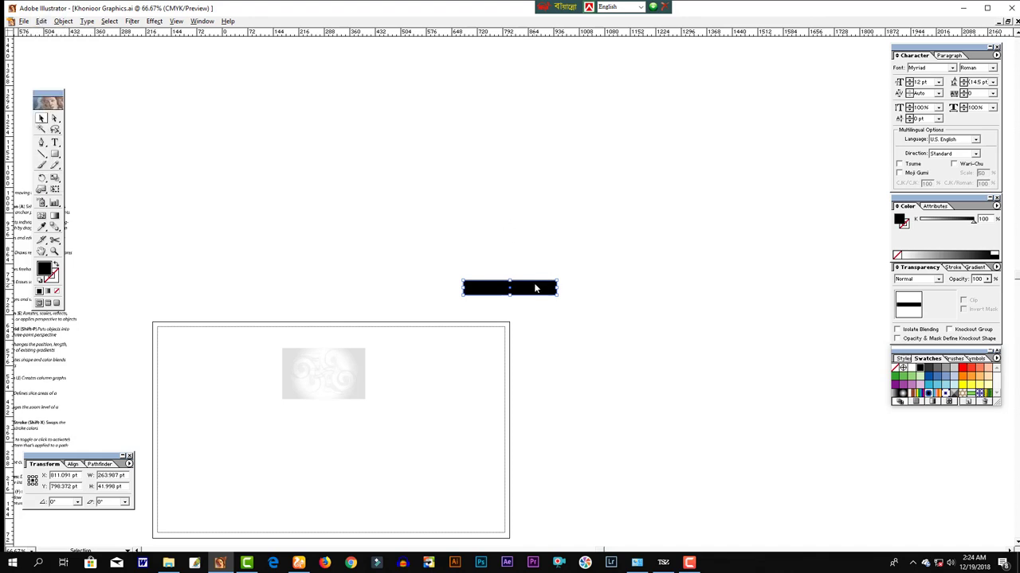
left_click(304, 240)
left_click_drag(262, 341, 352, 379)
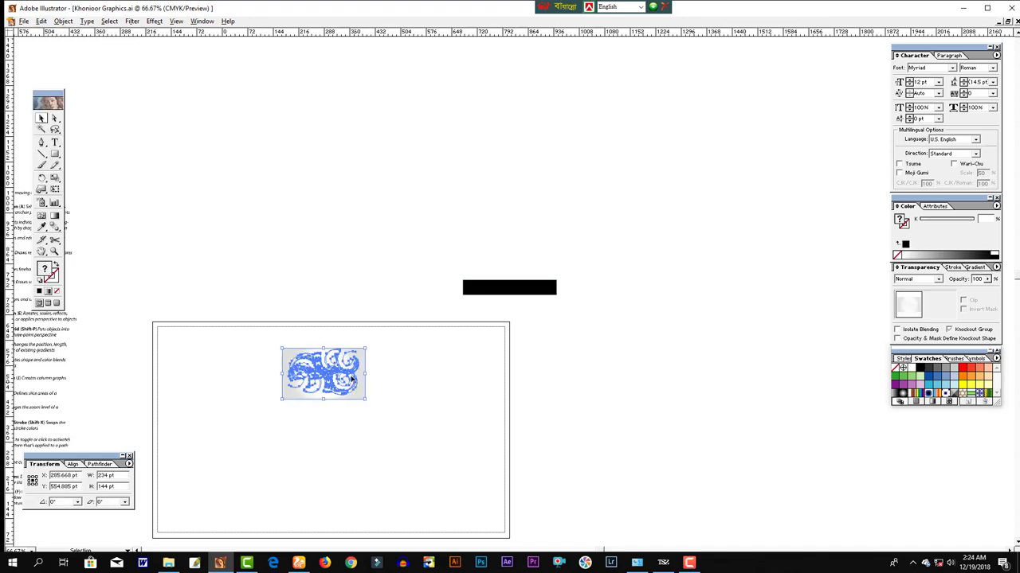
left_click_drag(496, 287, 250, 282)
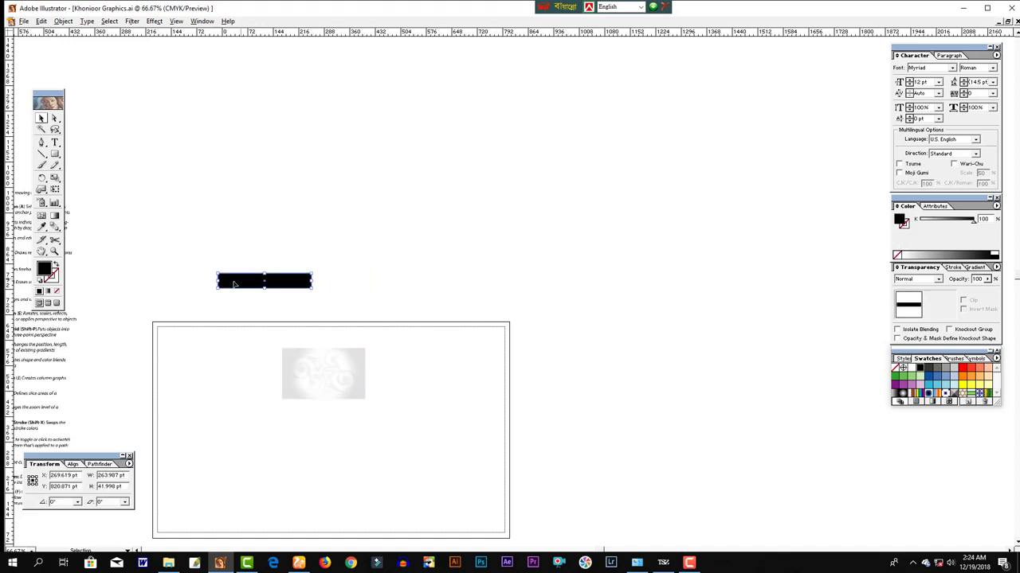
- Duplicate the rectangle to the right, then undo the extra copies and moves
left_click_drag(333, 297, 344, 296)
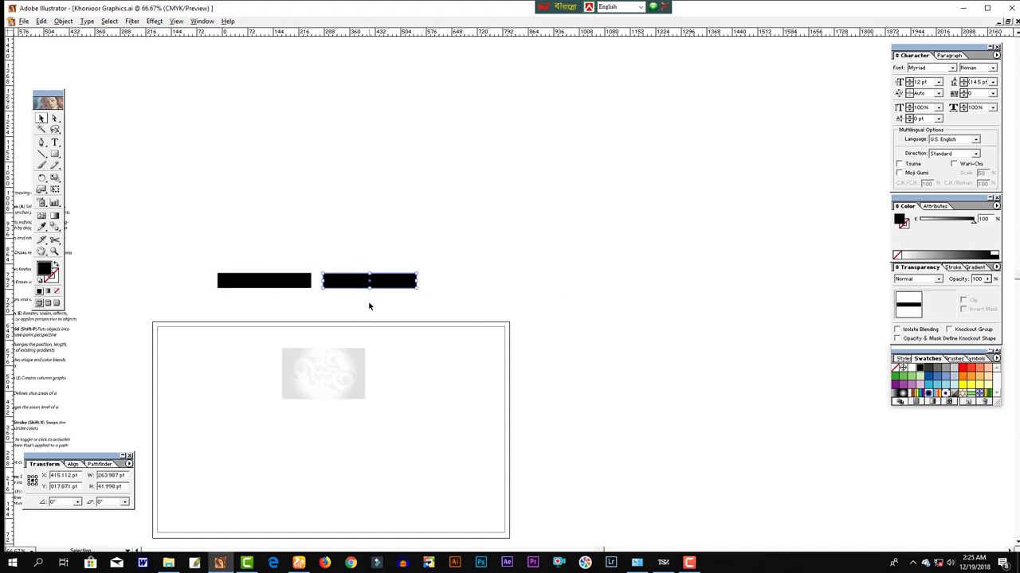
key("ctrl+d")
key("ctrl+d")
key("ctrl+d")
key("ctrl+z")
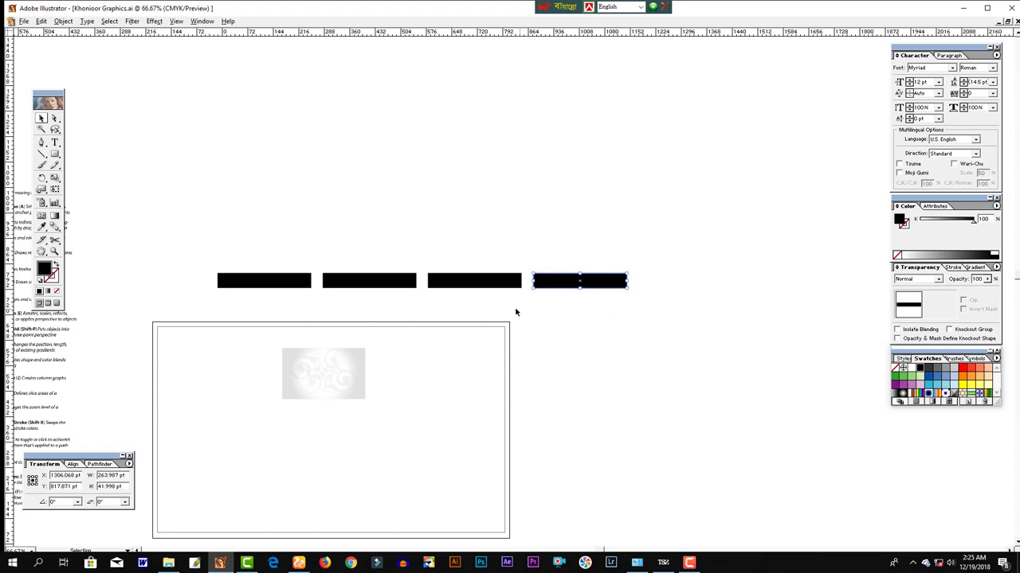
key("ctrl+z")
key("ctrl+z")
key("ctrl+z")
key("ctrl+z")
key("ctrl+z")
key("ctrl+z")
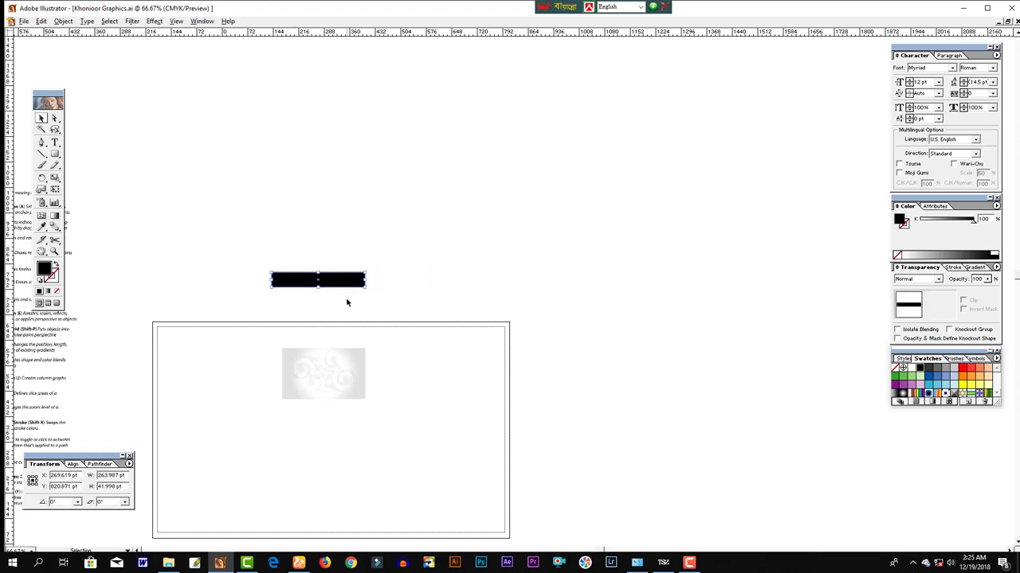
key("ctrl+z")
key("ctrl+z")
scroll(173, 257, "left", 2)
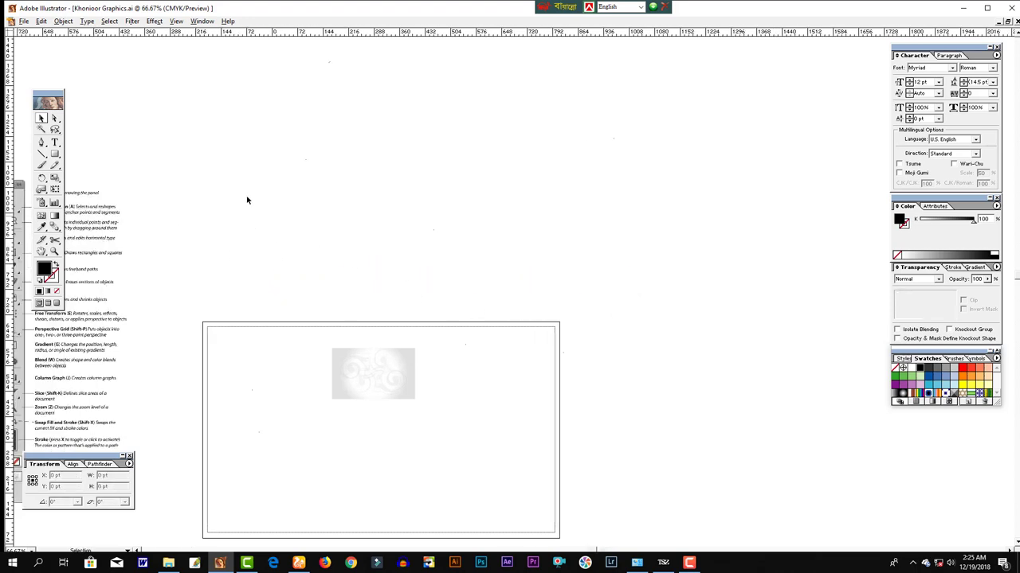
- Enlarge the rasel text to 24 pt, zoom in on it and shift it left
left_click(55, 143)
key("ctrl")
key("ctrl+shift+period")
key("ctrl+shift+period")
key("Escape")
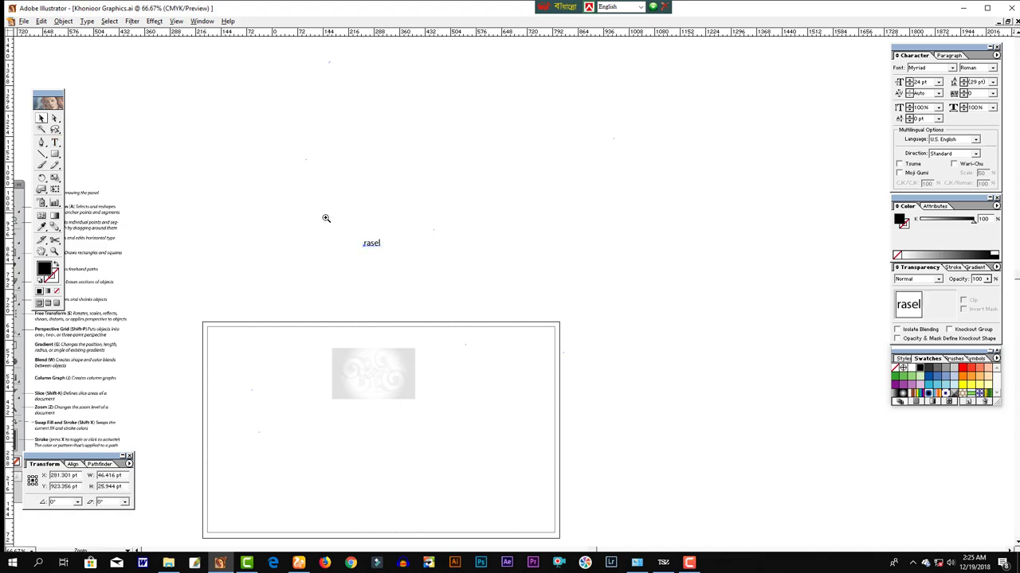
left_click_drag(326, 218, 403, 287)
left_click_drag(600, 231, 370, 231)
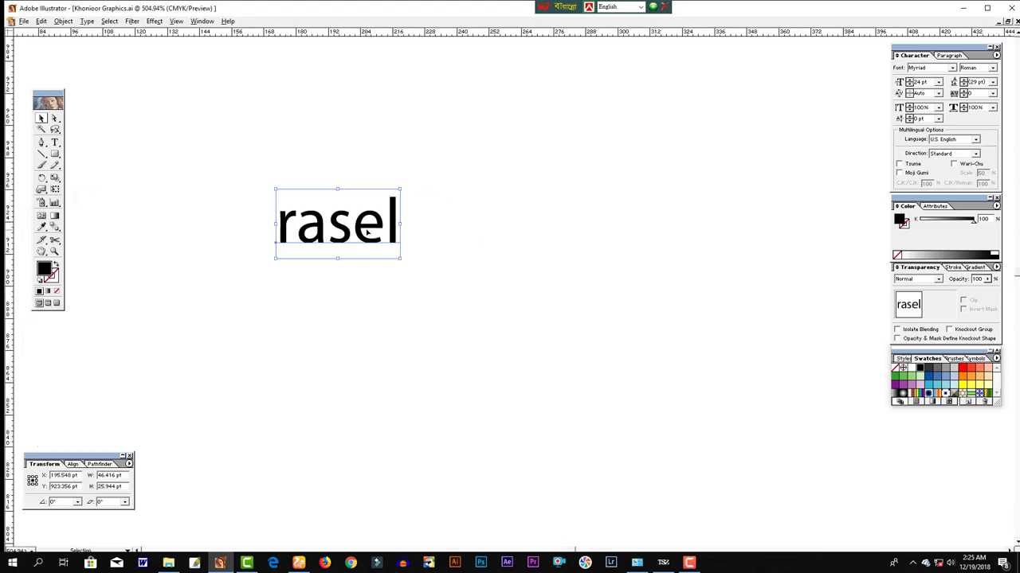
- Type 'rasel' after the word and paste it repeatedly into a long row
key("t")
left_click(380, 235)
key("ctrl+a")
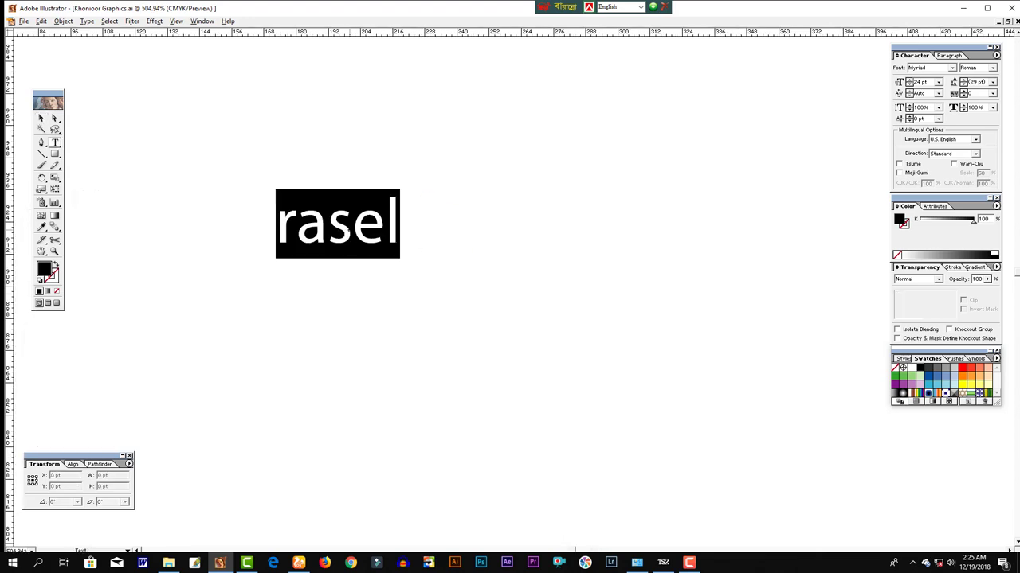
left_click(349, 231)
key("ctrl+a")
key("ctrl+c")
left_click(406, 224)
type("rasel")
key("ctrl+v")
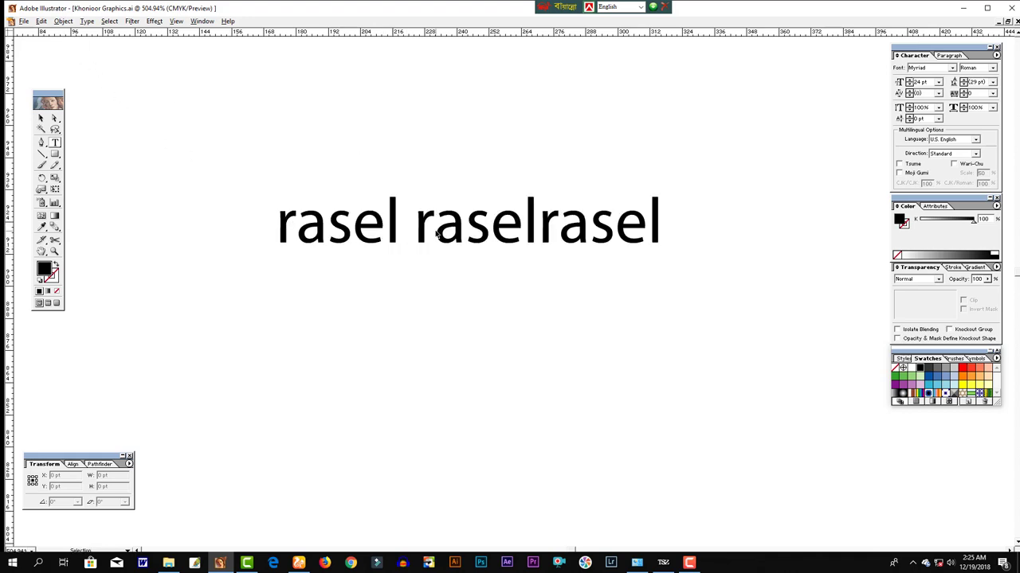
key("ctrl+v")
key("ctrl+v")
key("ctrl+v")
key("ctrl+v")
left_click(393, 221, "ctrl")
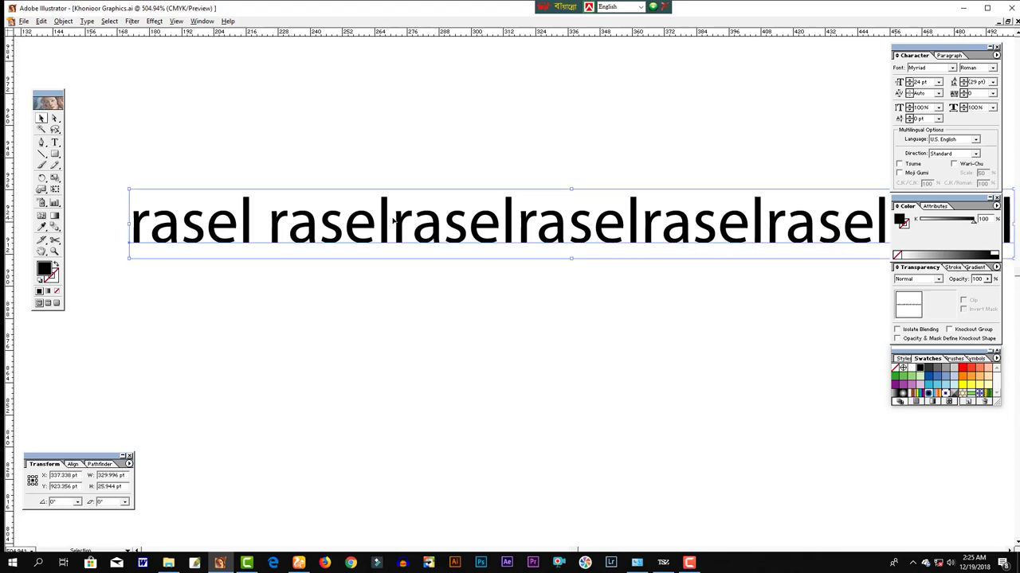
left_click(41, 22)
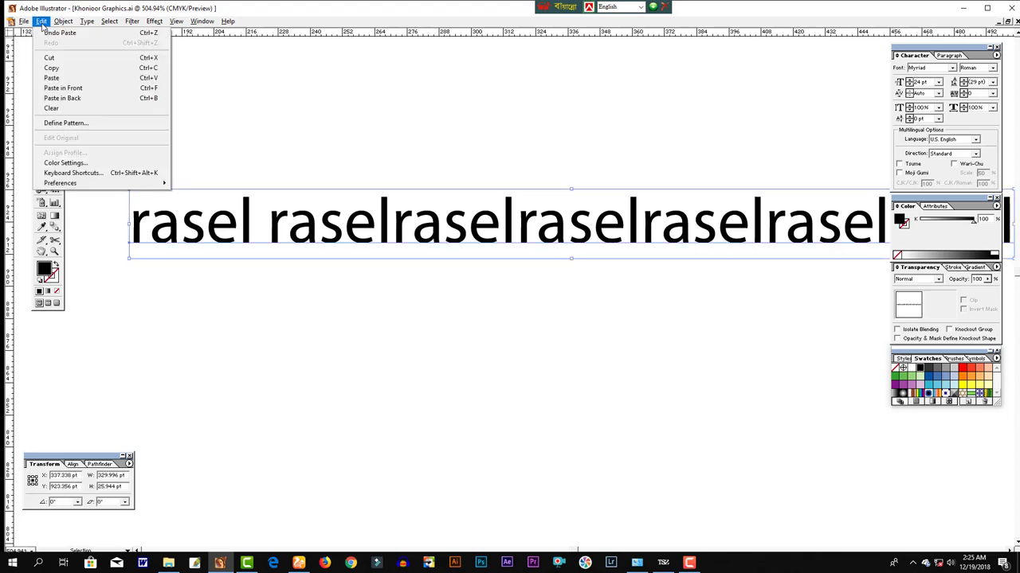
left_click(258, 132)
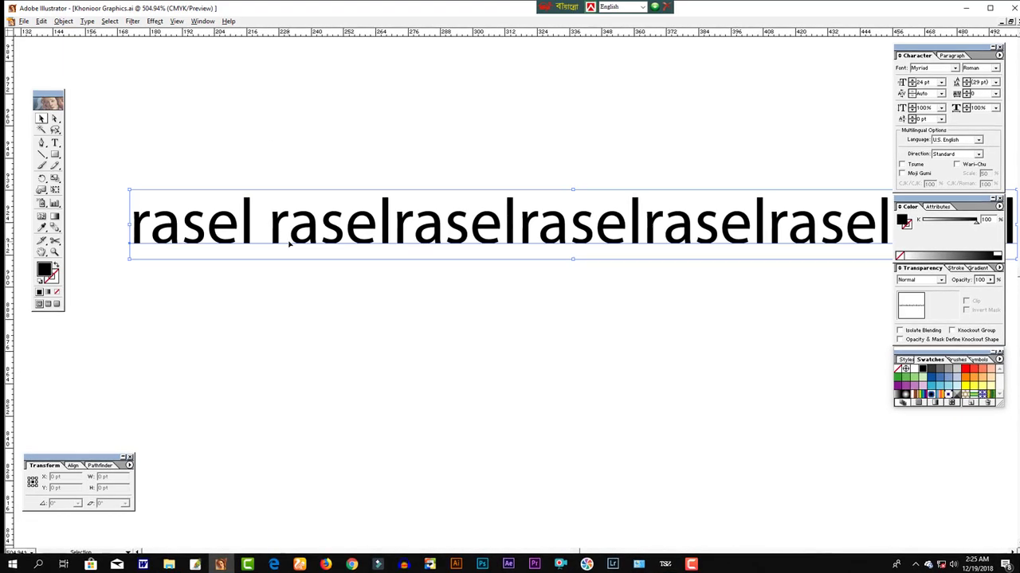
- Delete the rasel text, draw a red-filled rectangle about 45 by 29 pt, and copy it
key("Delete")
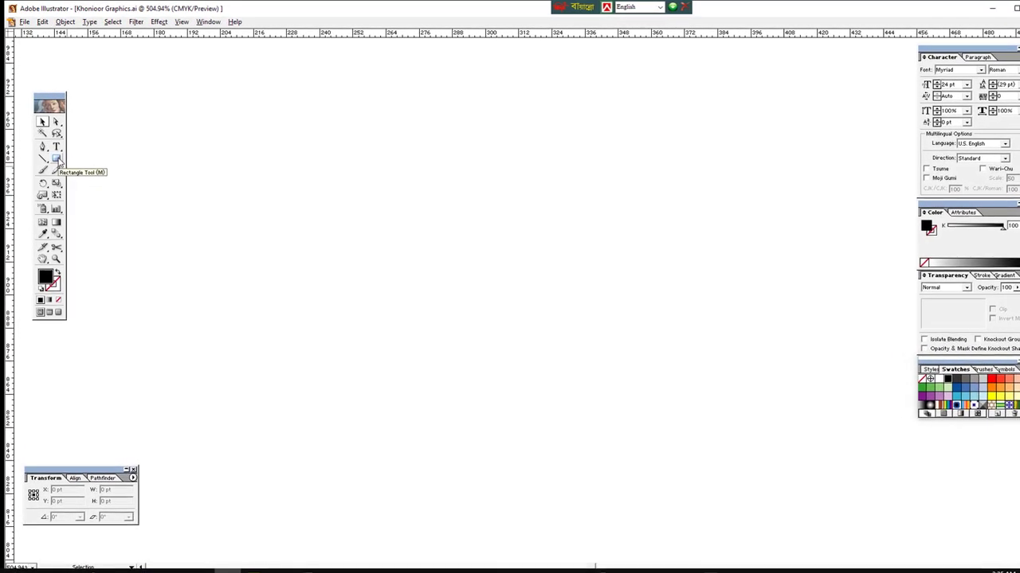
left_click(57, 161)
mouse_move(341, 174)
left_mouse_down()
mouse_move(375, 237)
mouse_move(473, 257)
left_mouse_up()
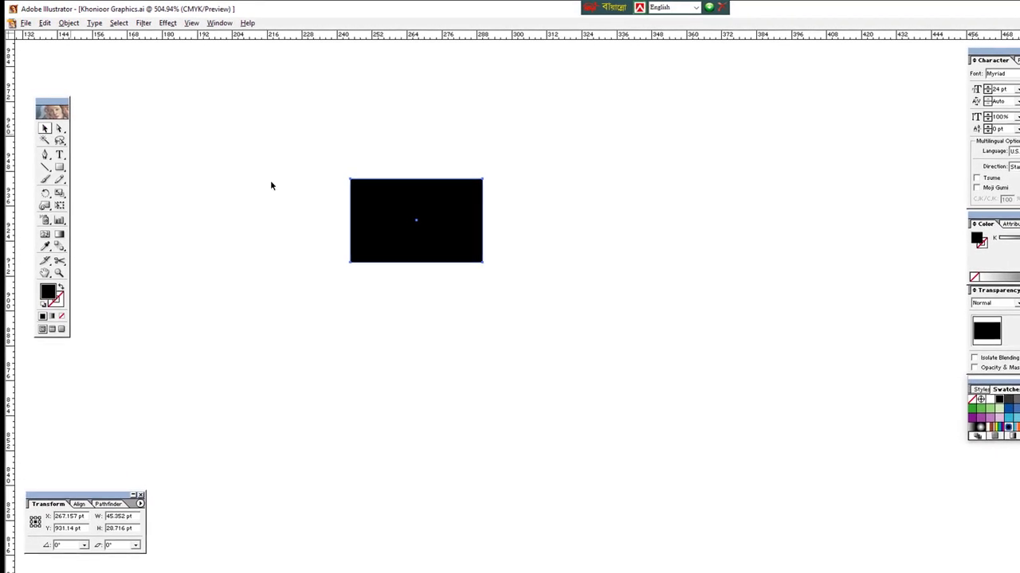
left_click(981, 408)
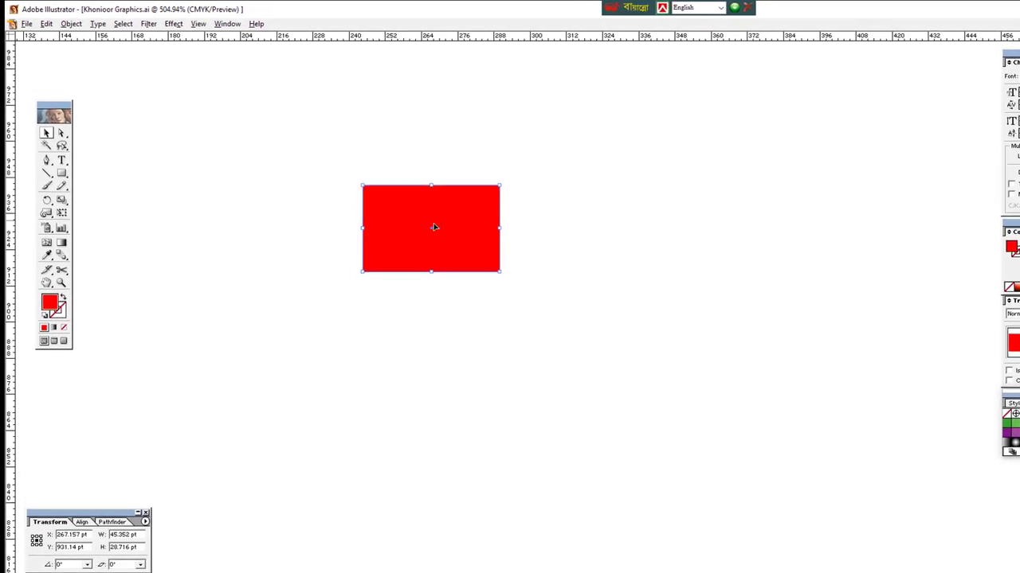
left_click(46, 24)
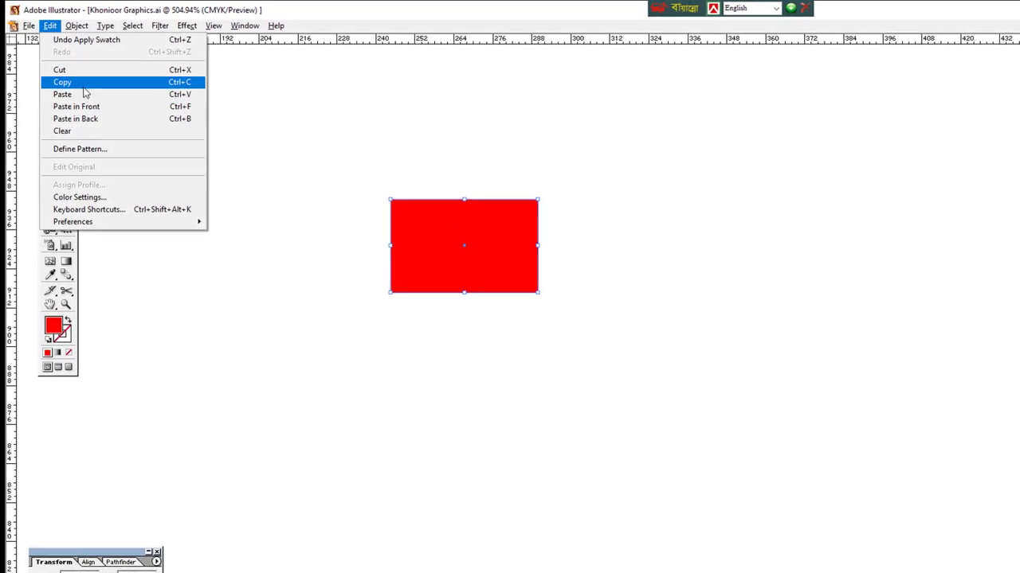
left_click(499, 237)
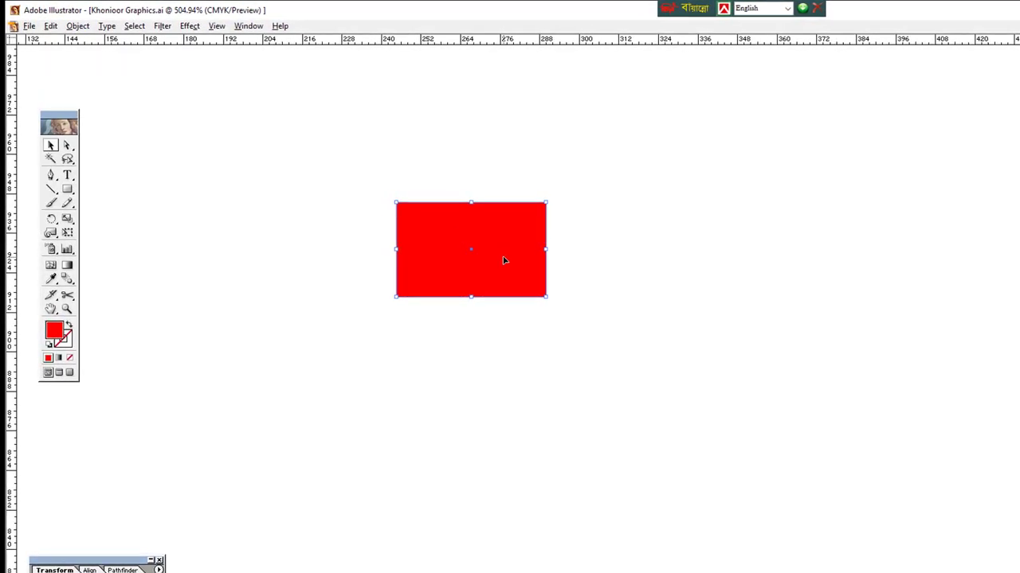
left_click(78, 27)
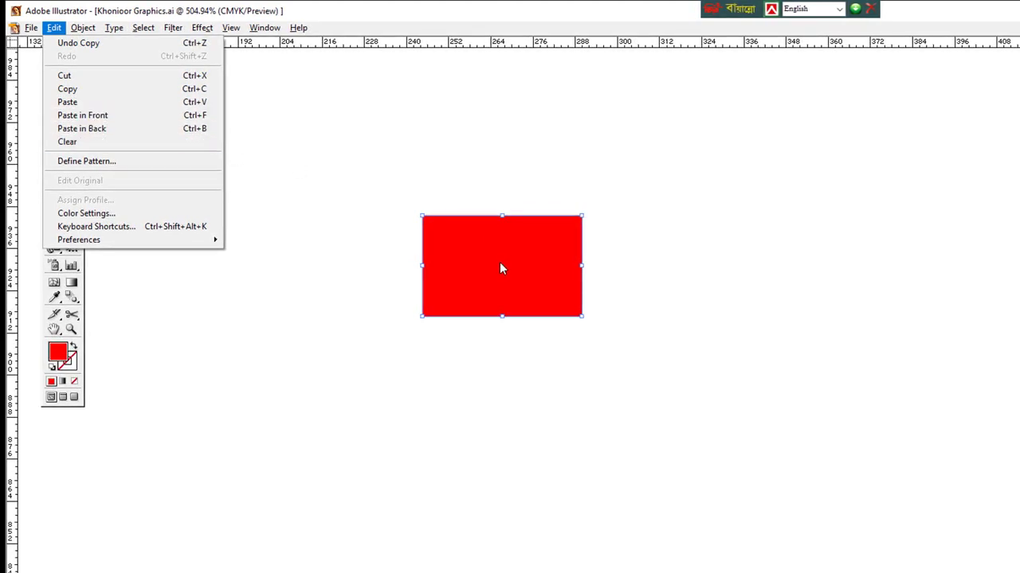
- Paste blue and green copies behind the red rectangle, each nudged down and right
left_click(518, 324)
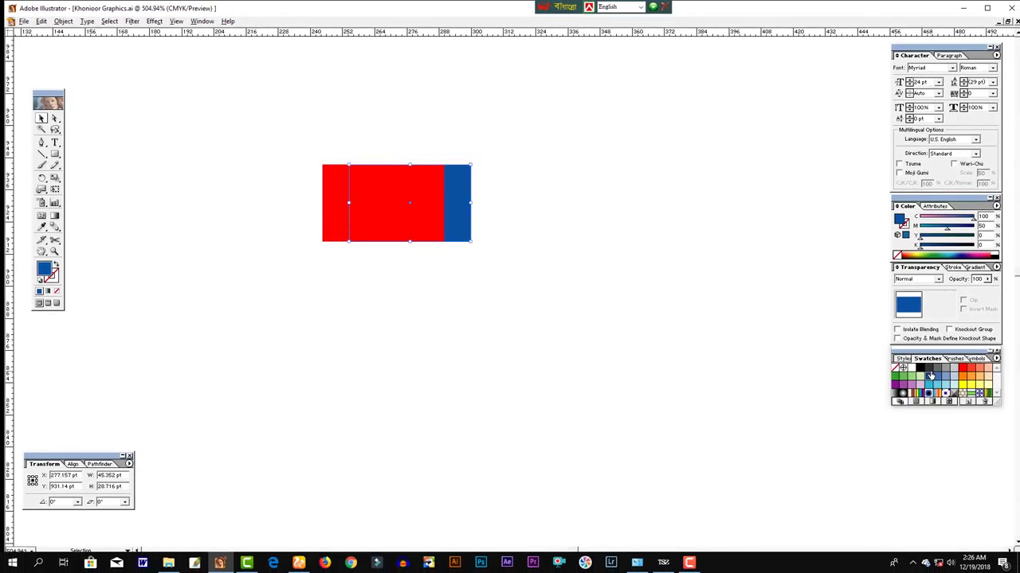
key("shift+Down")
key("ctrl+alt+bracketright")
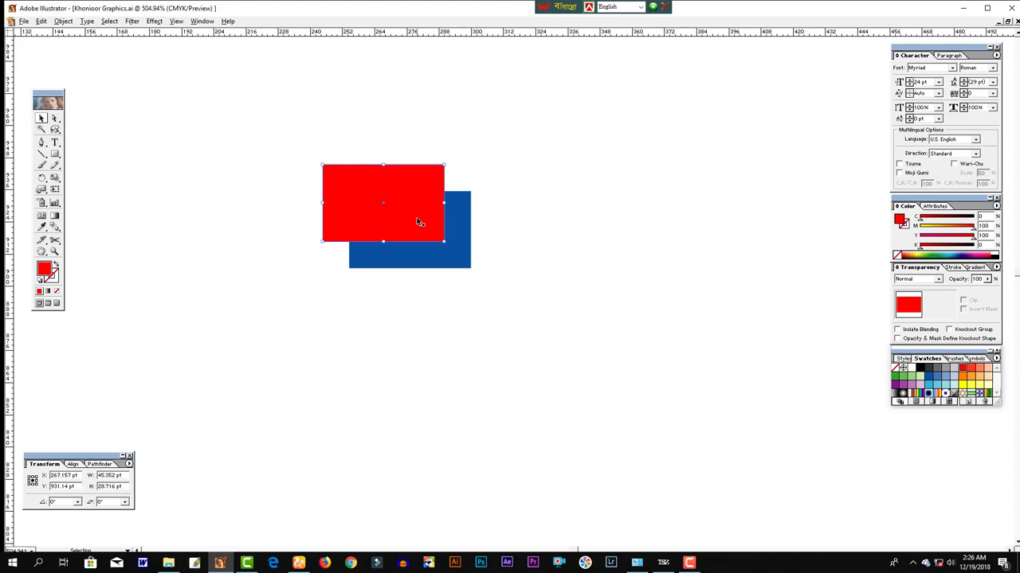
left_click(901, 379)
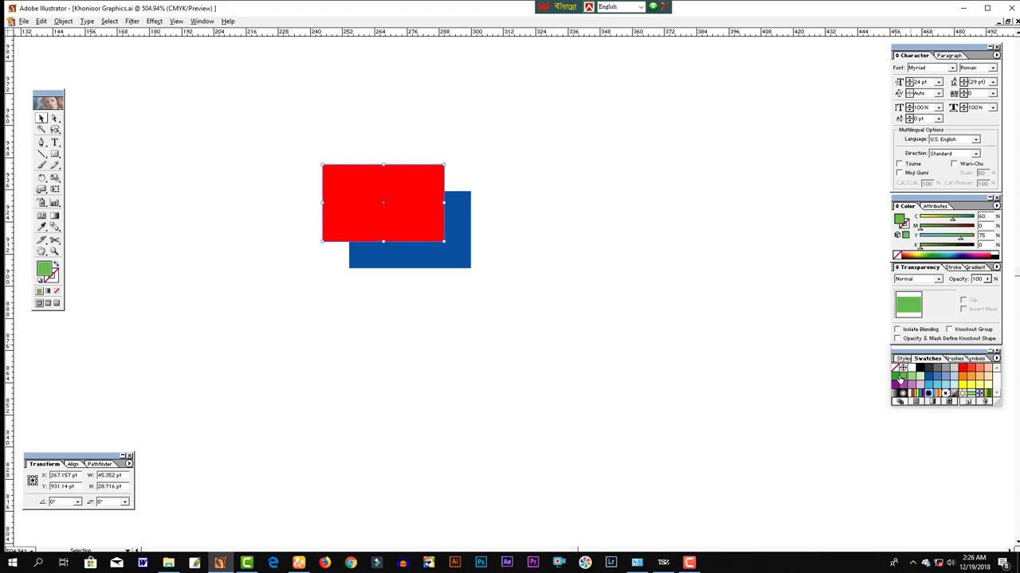
left_click(896, 378)
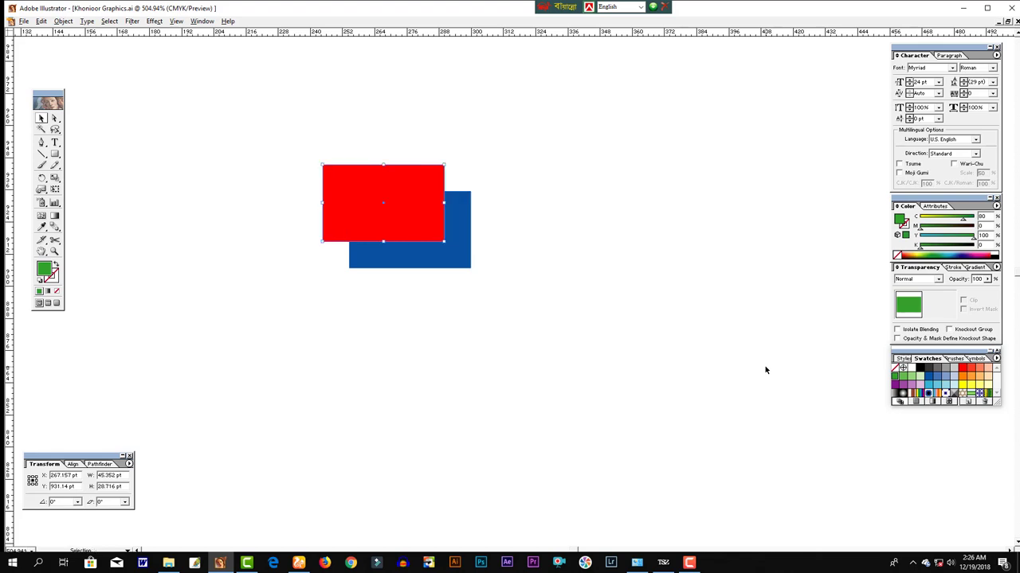
key("Down")
key("Down")
key("Down")
key("Right")
key("Right")
key("Right")
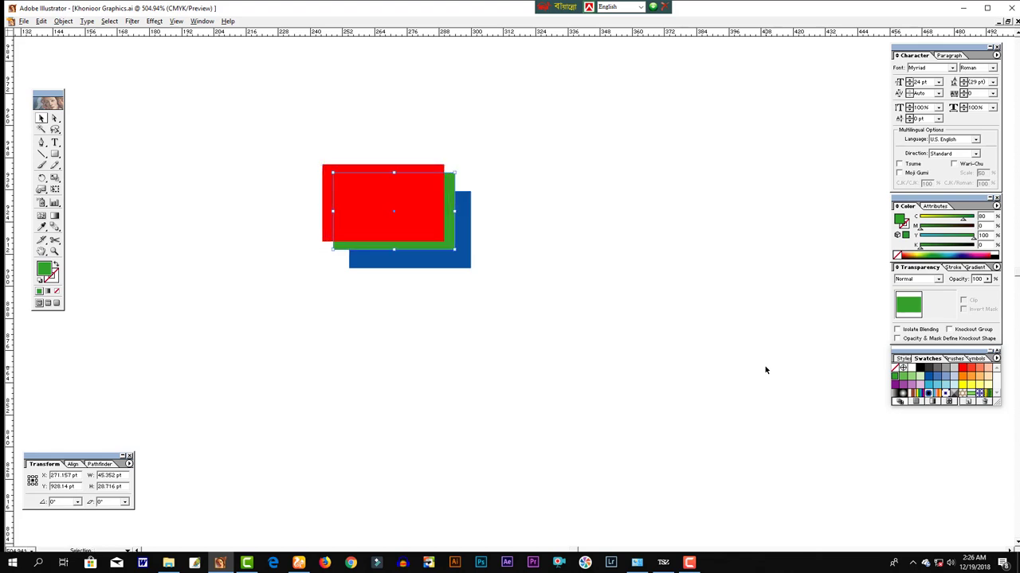
- Select all three stacked rectangles
left_click(470, 285)
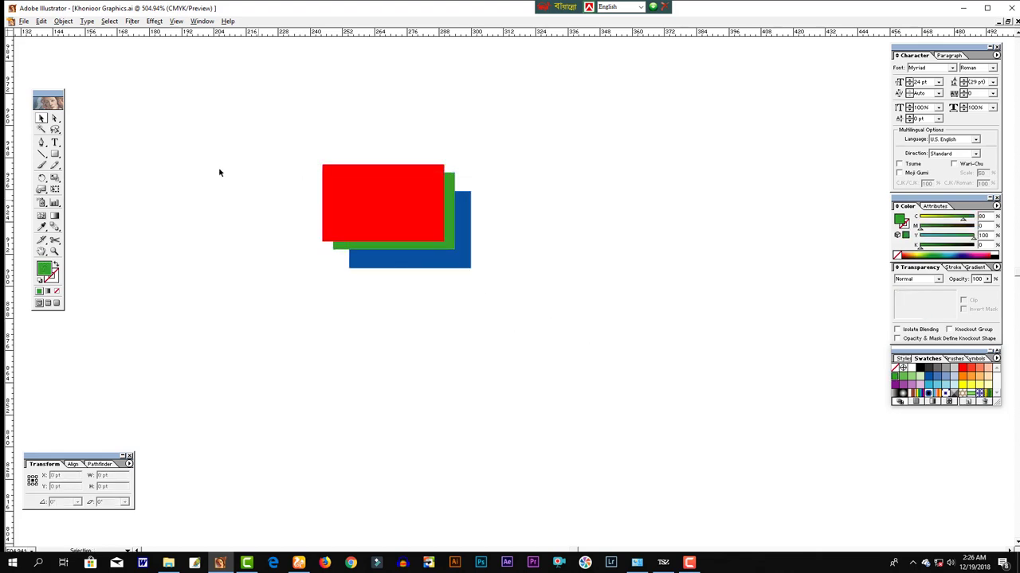
left_click_drag(529, 301, 284, 168)
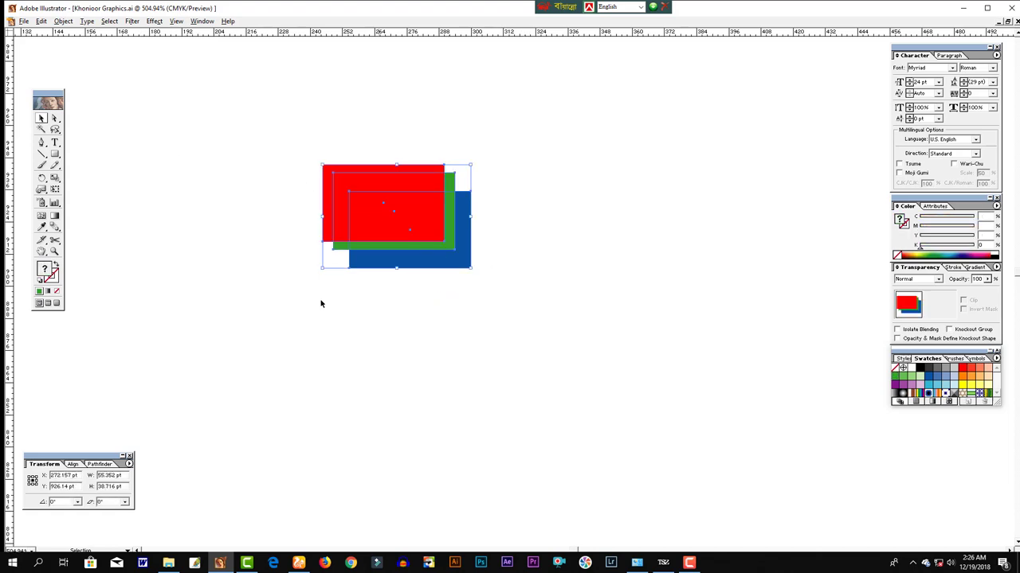
left_click(196, 214)
key("ctrl+a")
left_click(41, 21)
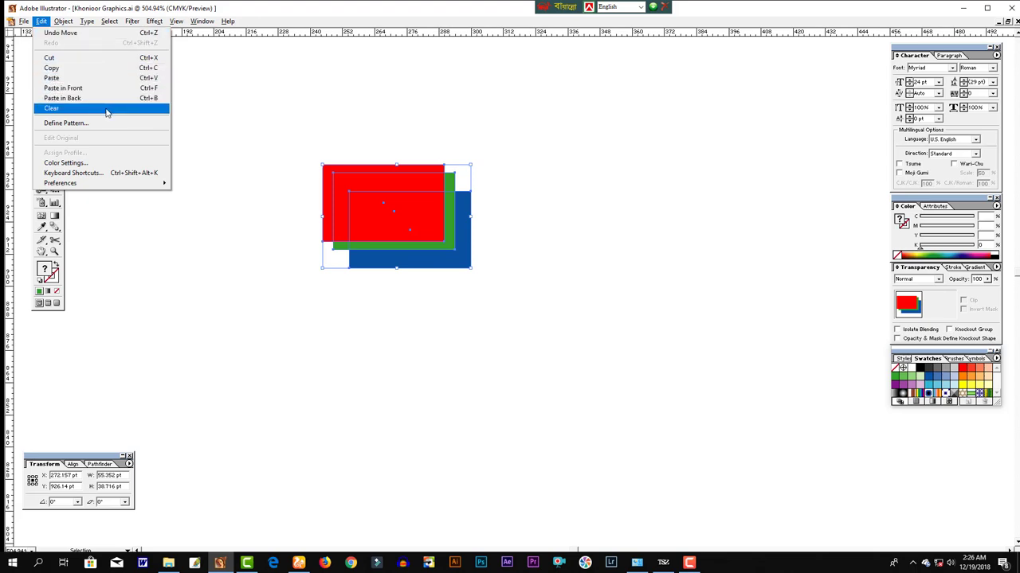
left_click(315, 130)
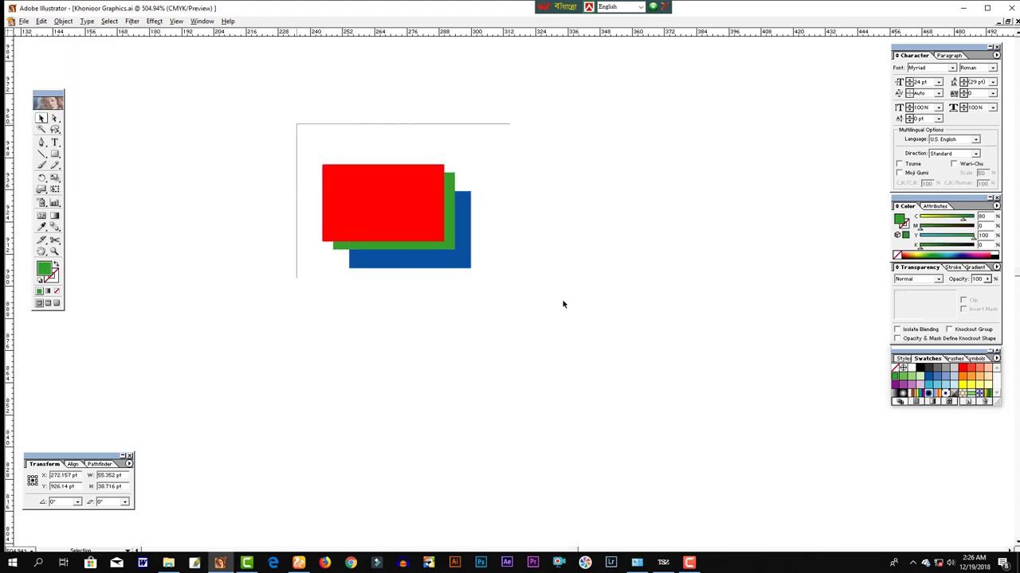
left_click(63, 21)
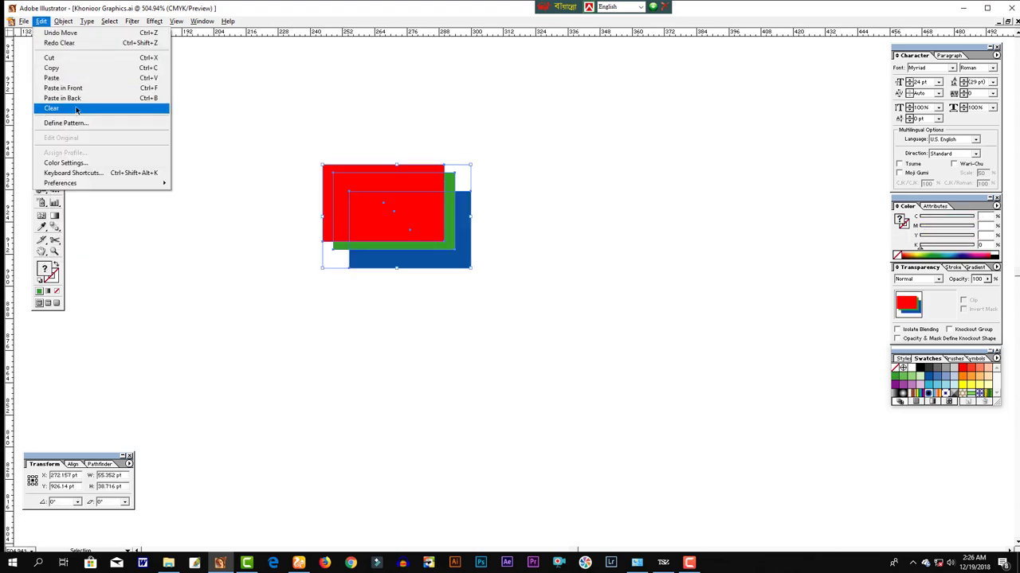
left_click(77, 105)
key("ctrl+z")
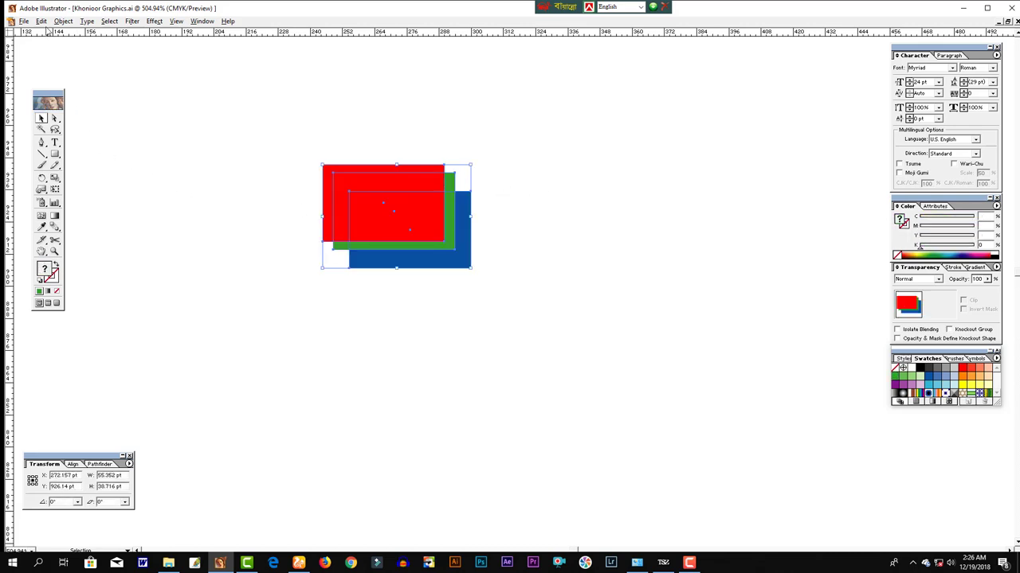
left_click(41, 21)
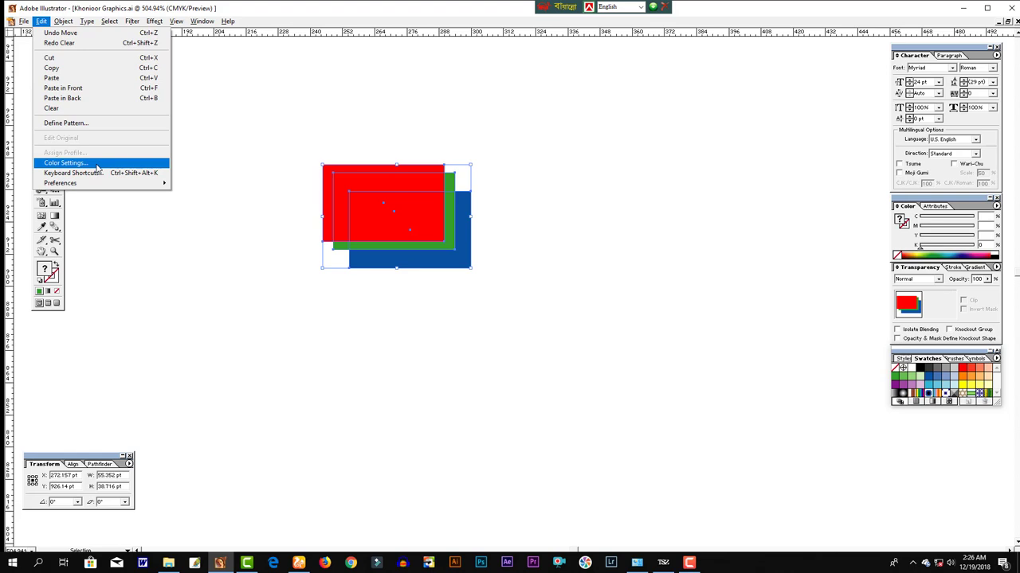
left_click(97, 165)
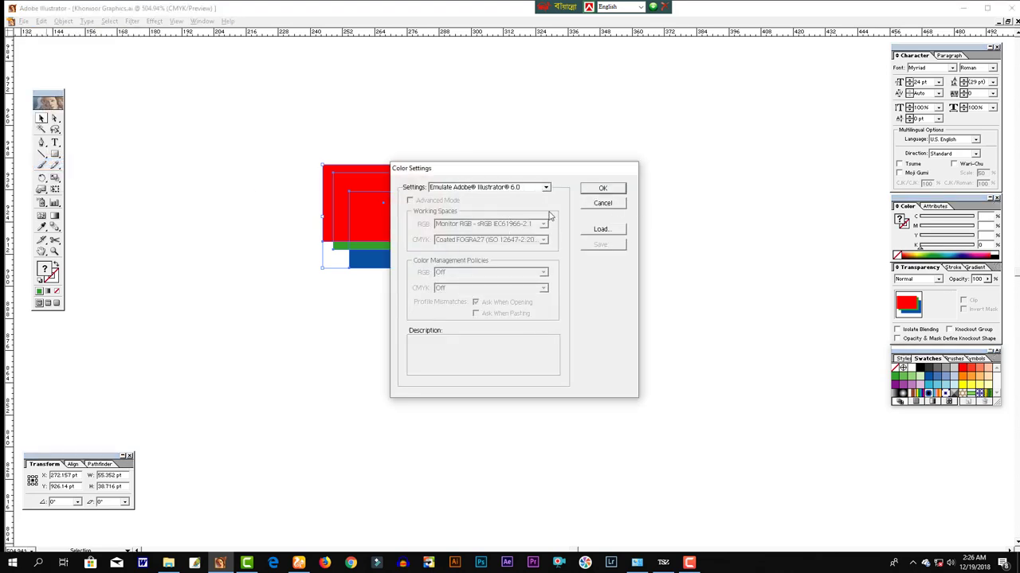
left_click(599, 205)
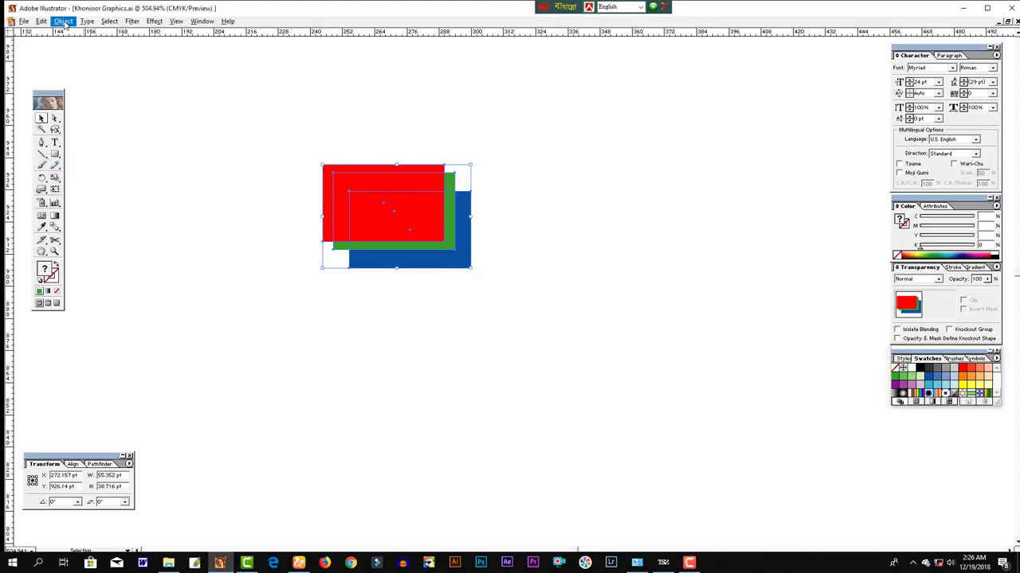
left_click(41, 21)
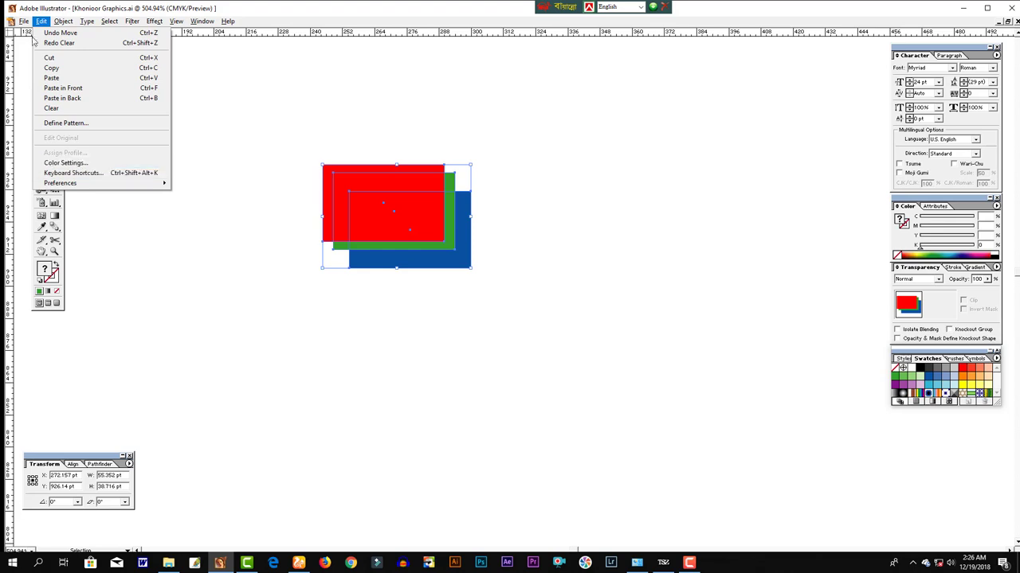
- Browse the Tools list in the Keyboard Shortcuts dialog
left_click(85, 176)
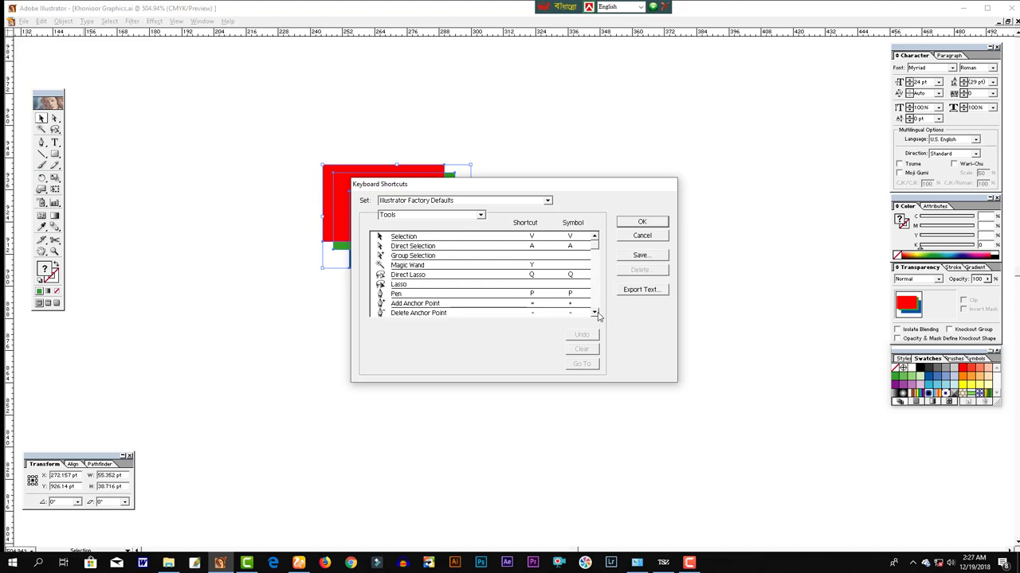
scroll(598, 317, "down", 1)
scroll(598, 316, "down", 2)
scroll(598, 316, "down", 3)
scroll(598, 316, "down", 2)
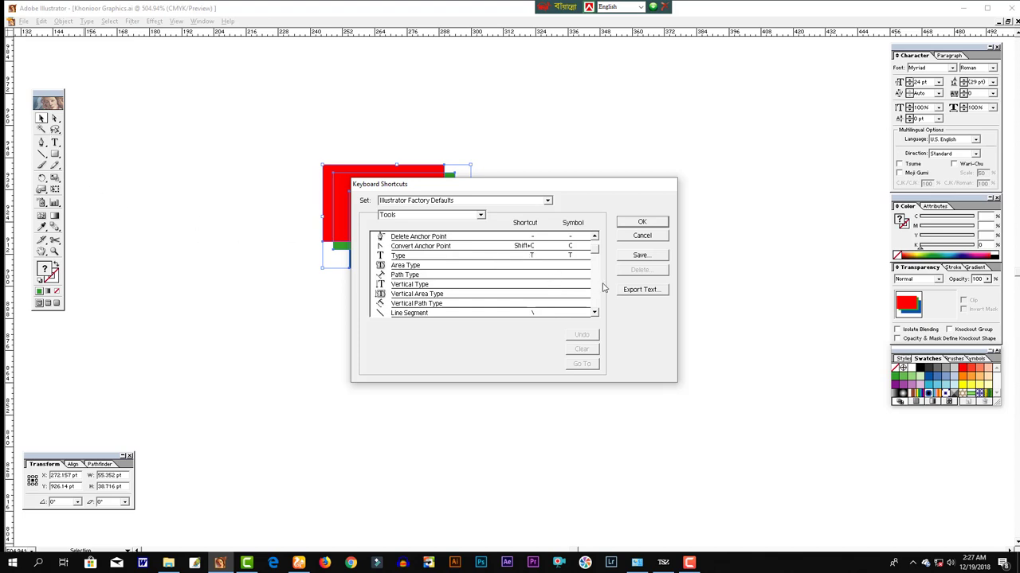
scroll(598, 253, "up", 3)
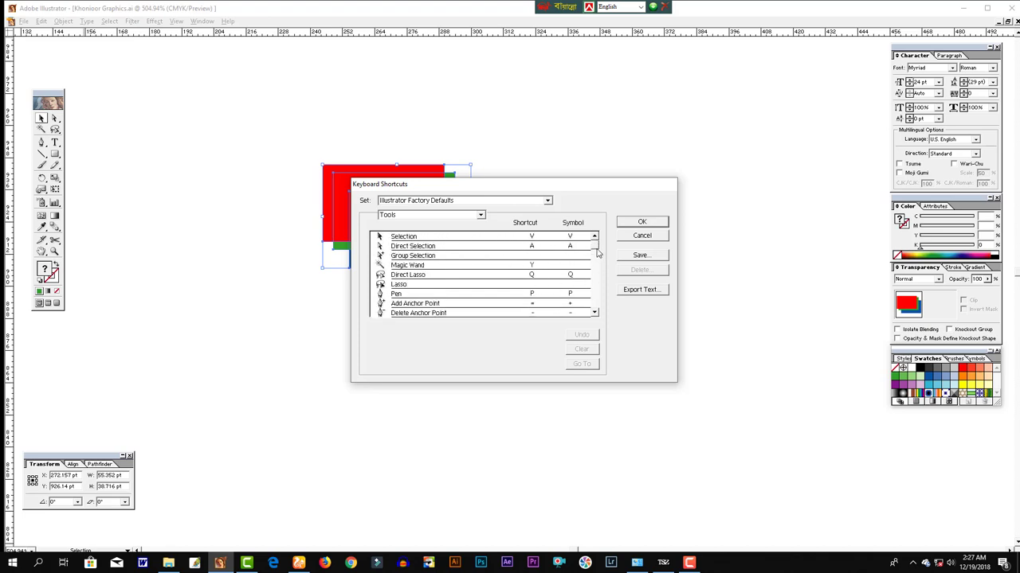
left_click_drag(595, 252, 603, 315)
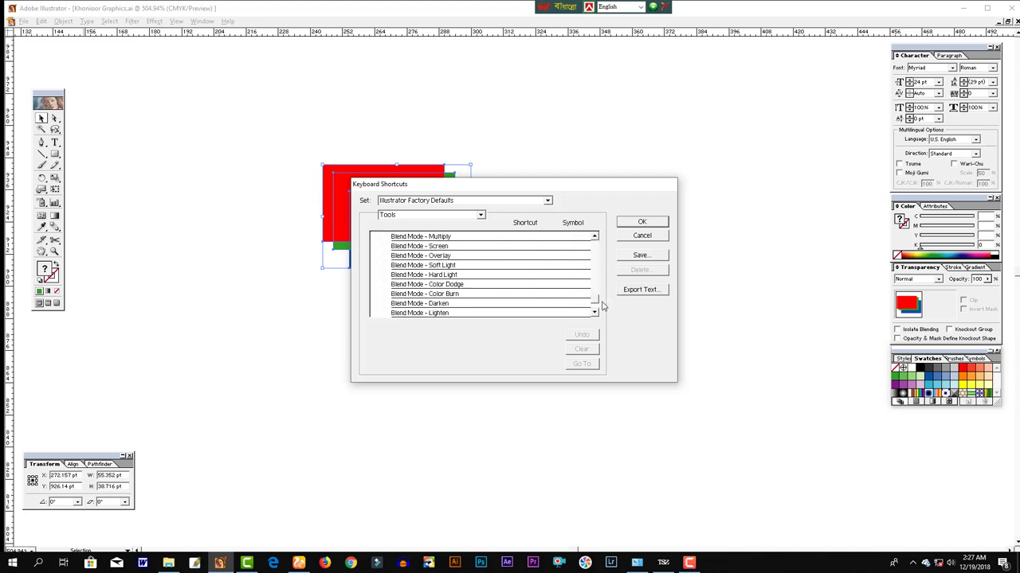
scroll(478, 274, "up", 15)
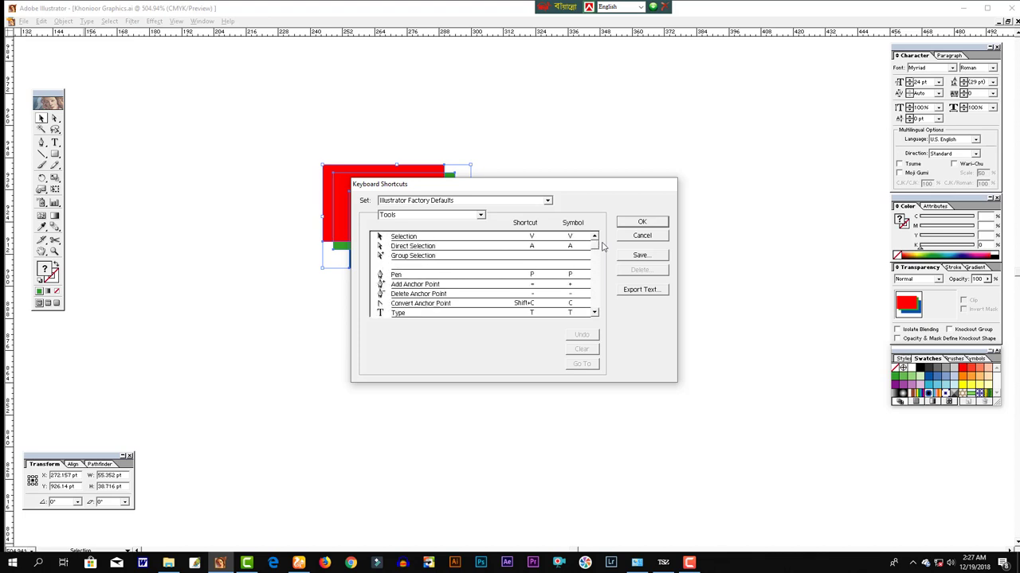
scroll(477, 275, "down", 3)
- Keep the Tools shortcut set selected and close the dialog with OK
left_click(399, 217)
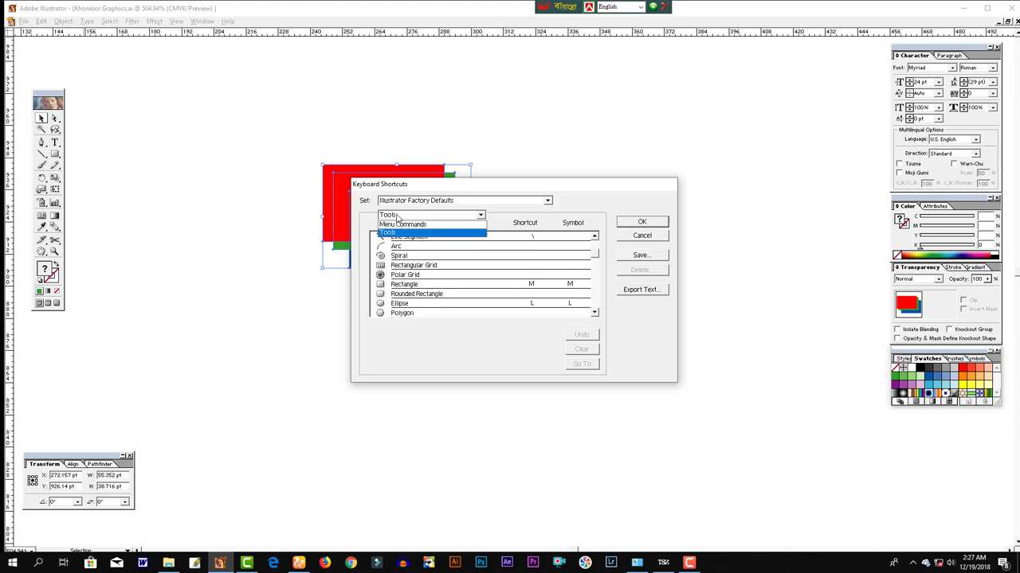
left_click(459, 218)
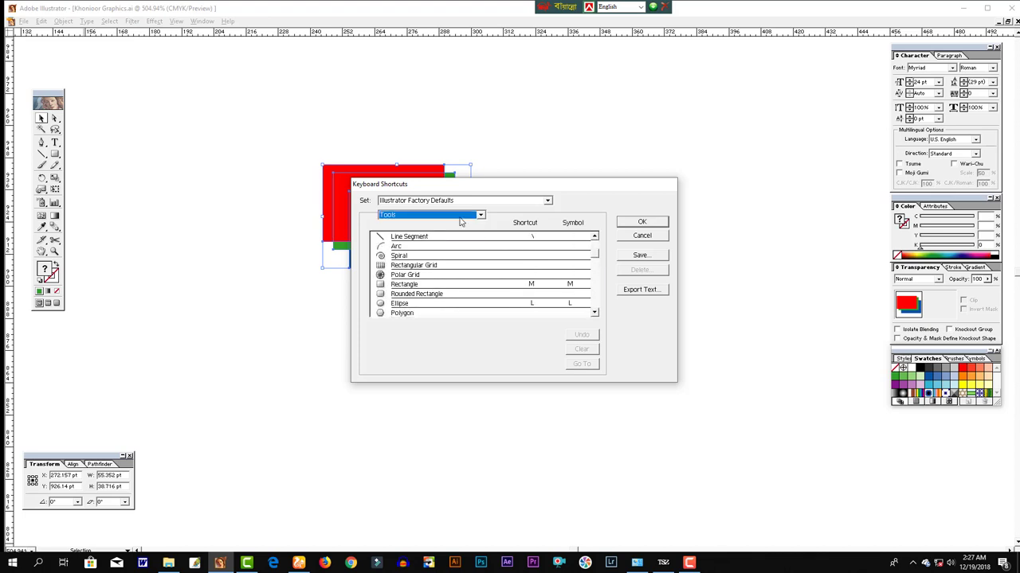
left_click(642, 235)
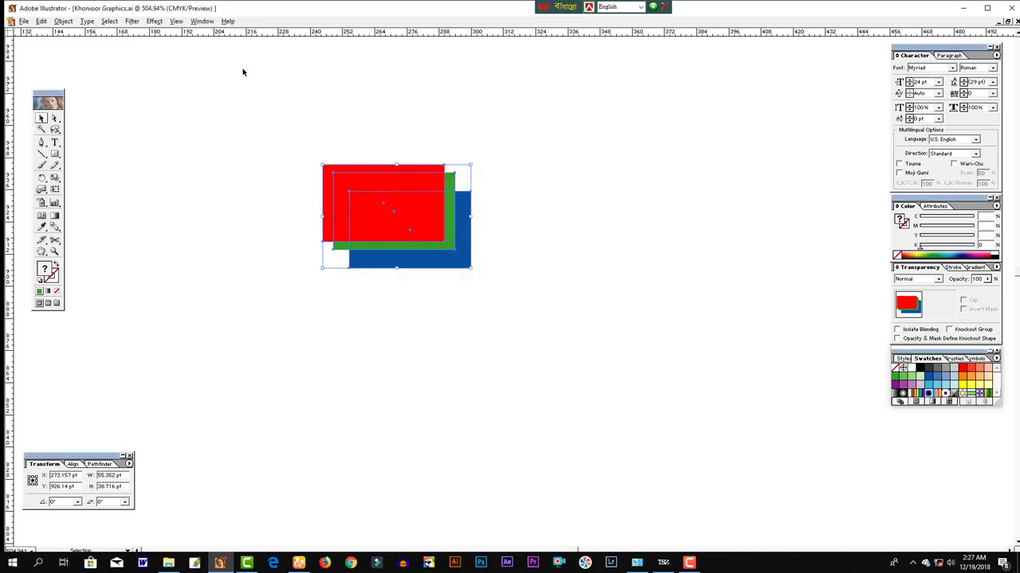
- Marquee-select the three stacked rectangles
left_click(191, 78)
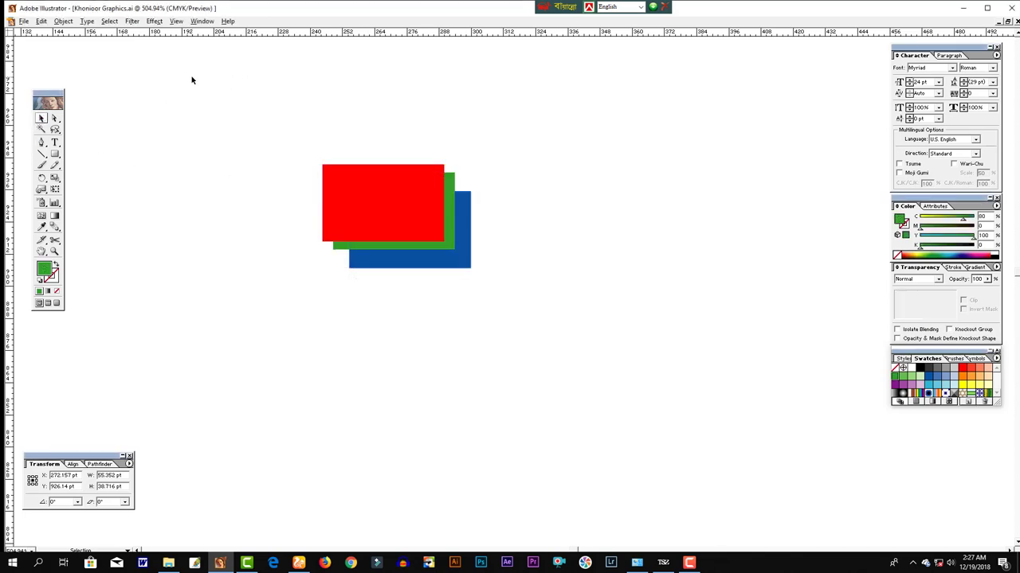
left_click(63, 24)
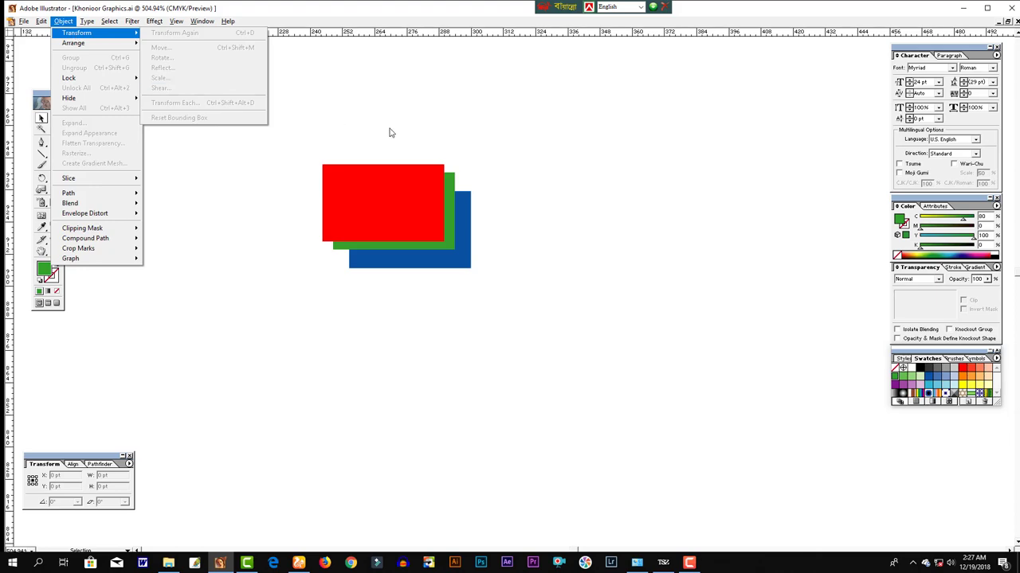
left_click_drag(341, 131, 491, 304)
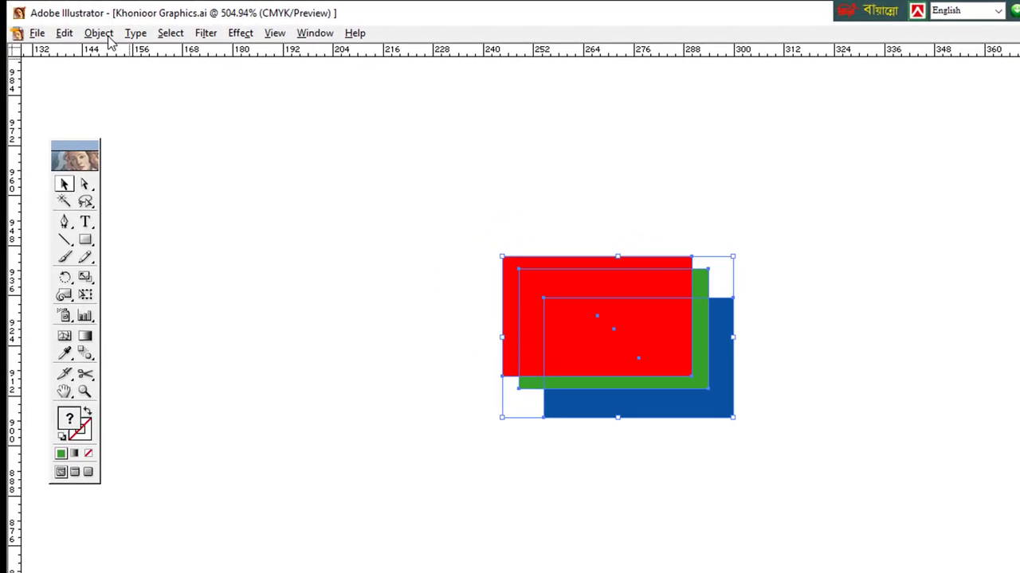
left_click(67, 23)
mouse_move(125, 54)
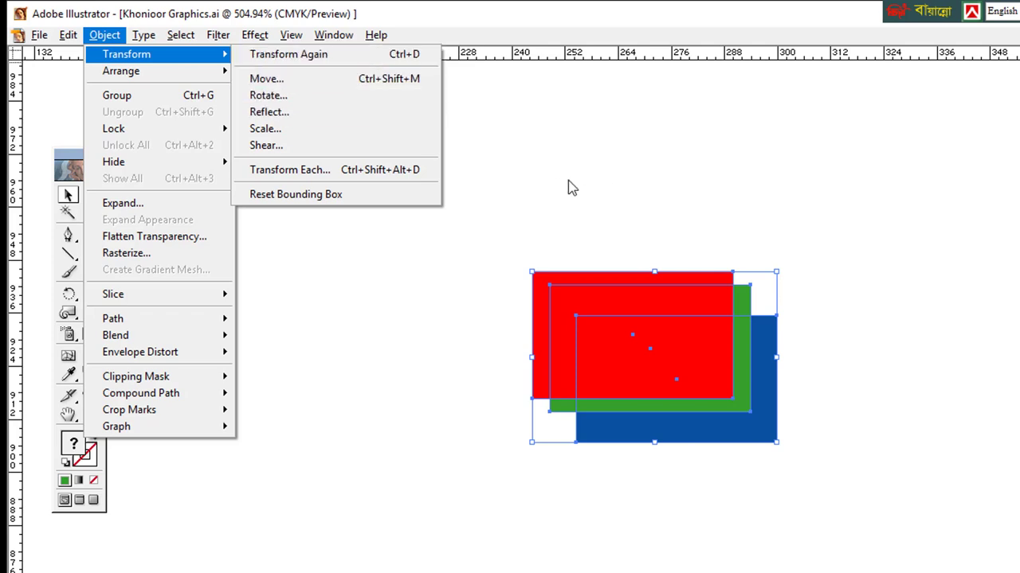
key("Escape")
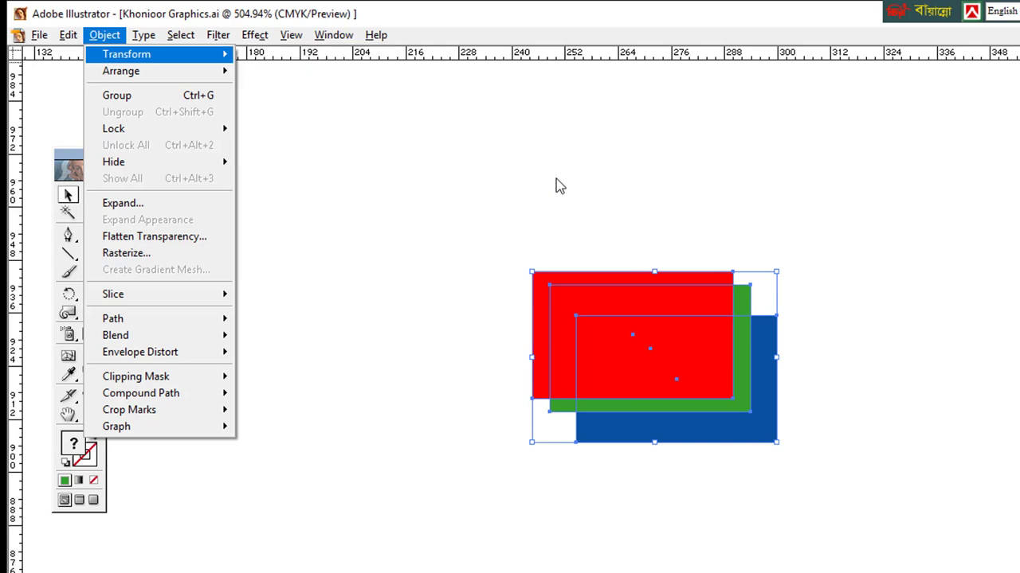
key("Escape")
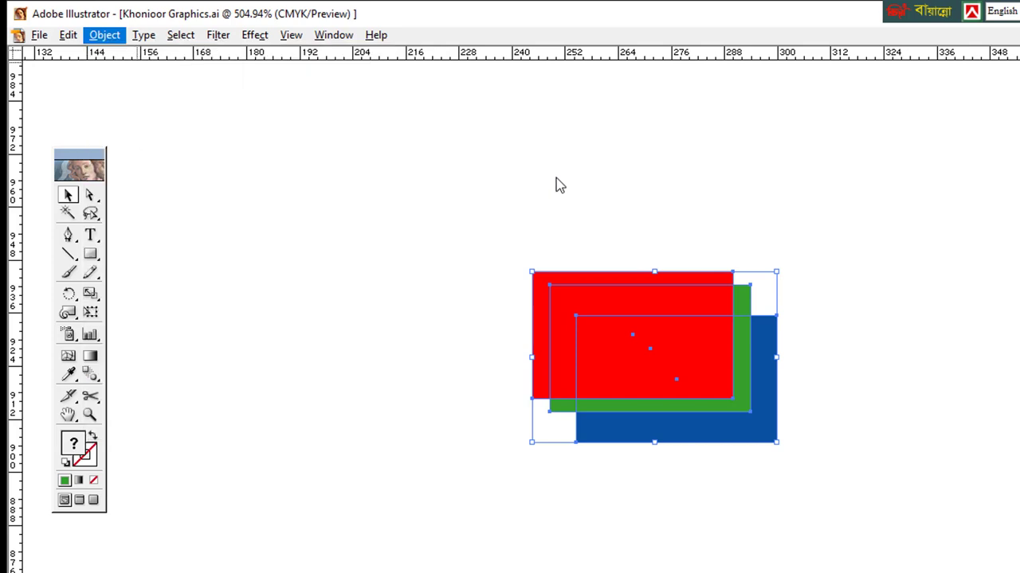
key("Escape")
- Copy the stack via the Move dialog (Ctrl+Shift+M) and drag the copy right
key("ctrl+shift+m")
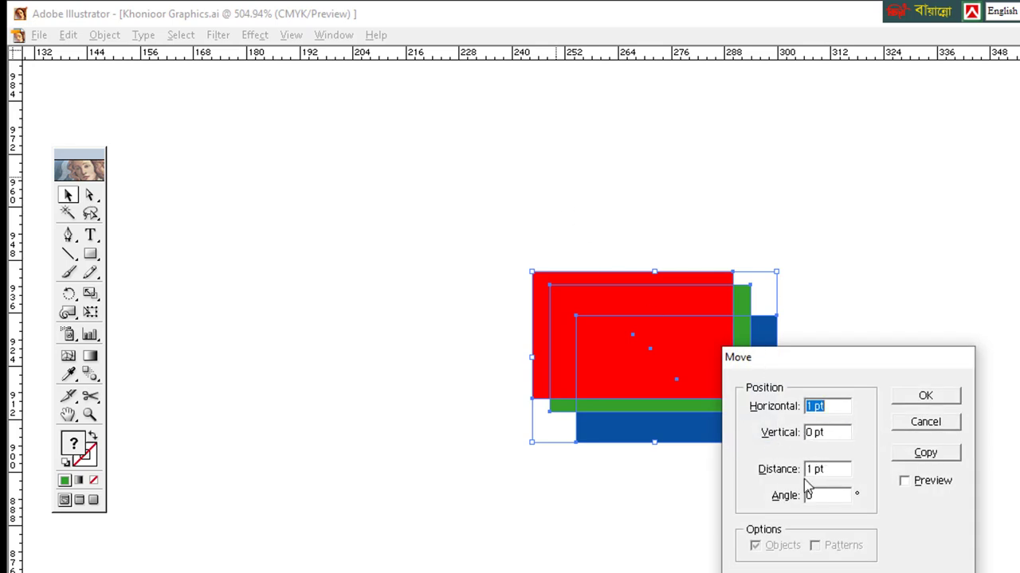
left_click(924, 456)
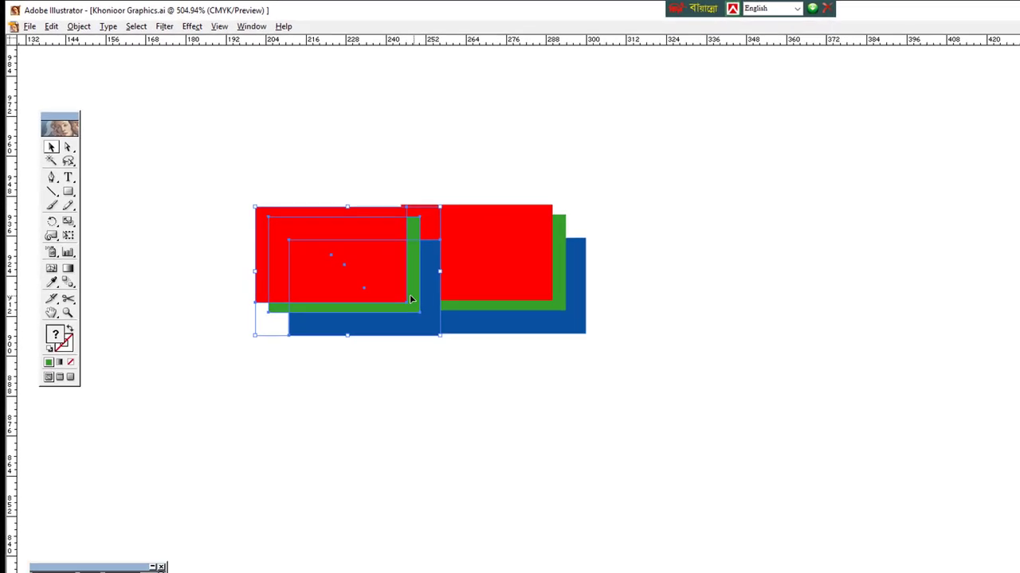
left_click_drag(411, 299, 556, 231)
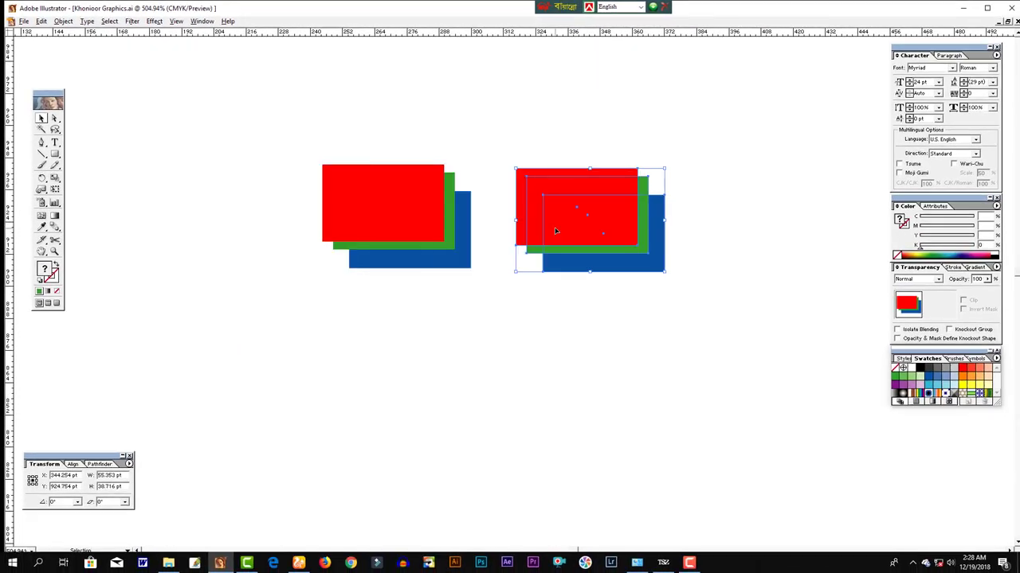
left_click(63, 21)
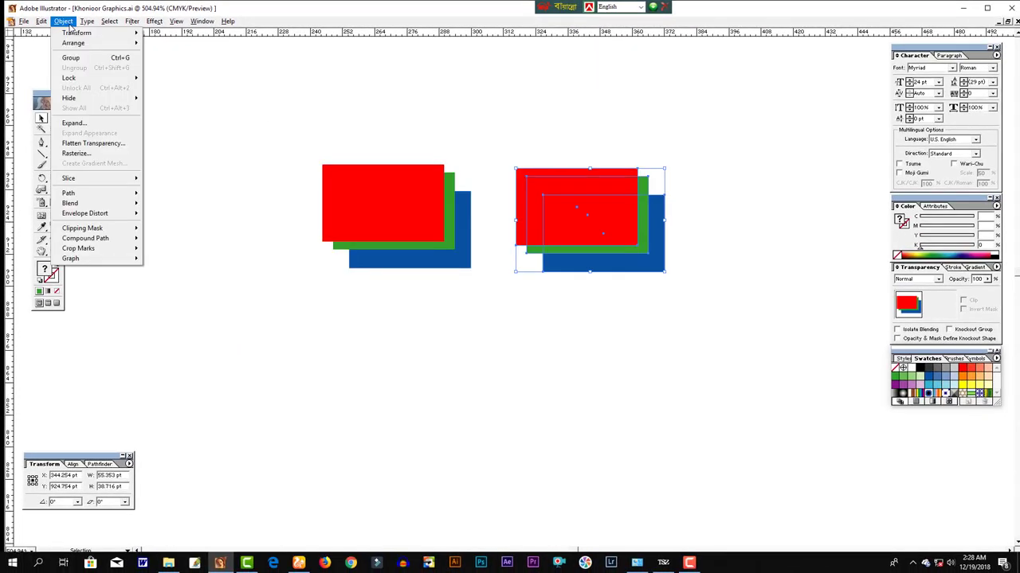
mouse_move(87, 33)
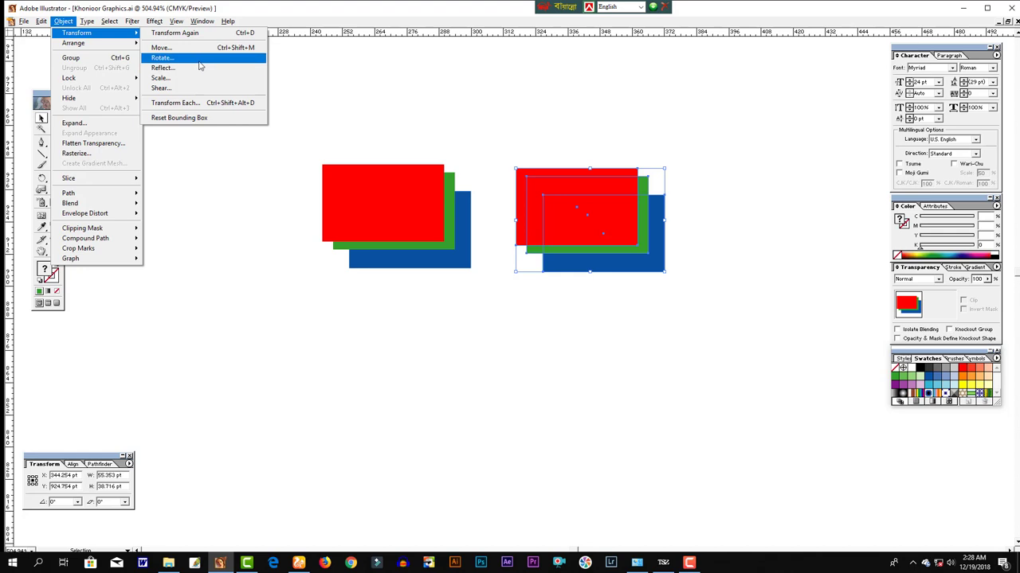
left_click(170, 62)
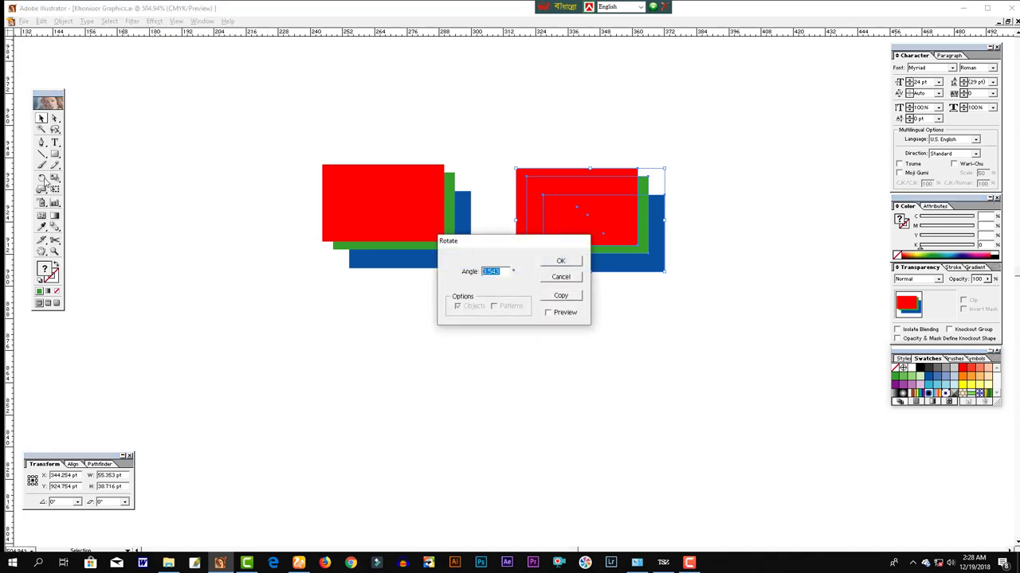
key("Escape")
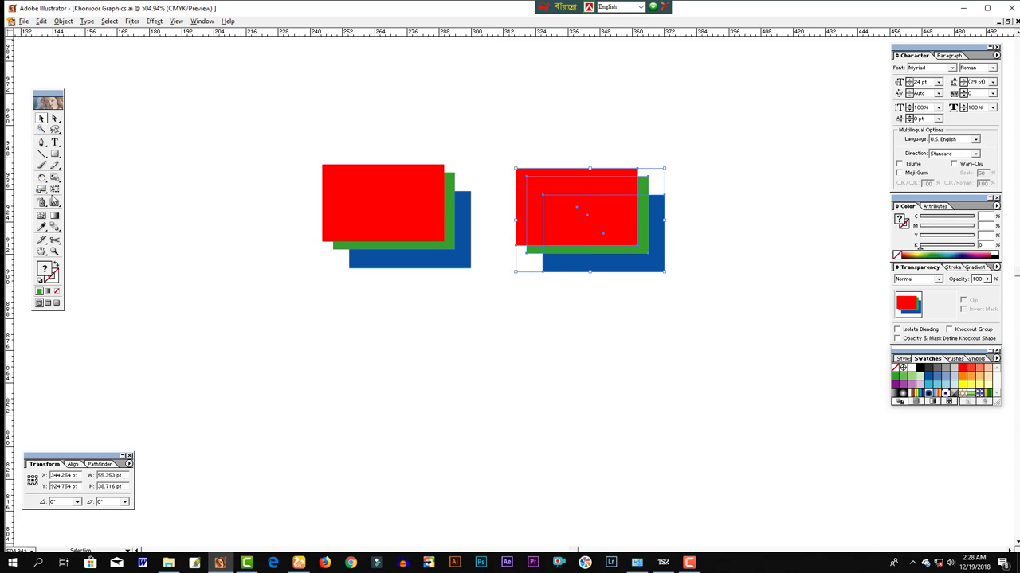
left_click(65, 21)
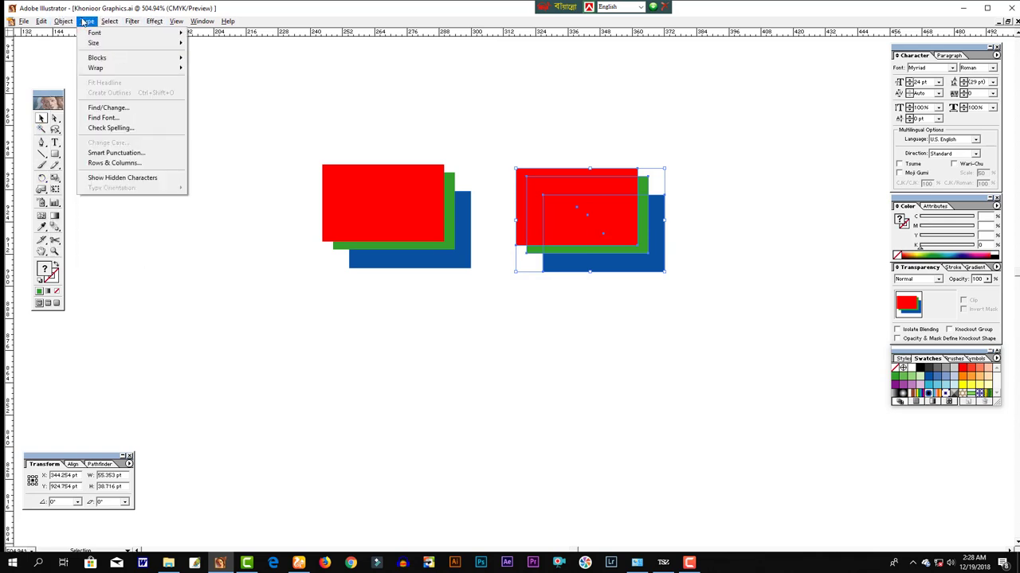
mouse_move(73, 43)
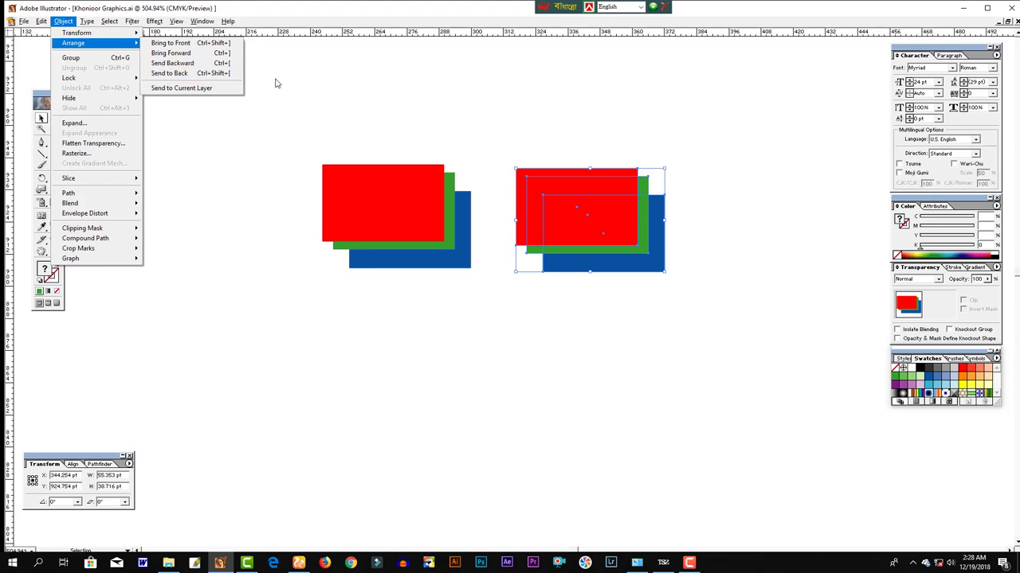
- Send the left red rectangle behind the green one with Ctrl+[, then back with Ctrl+]
left_click(364, 128)
left_click_drag(355, 142, 493, 264)
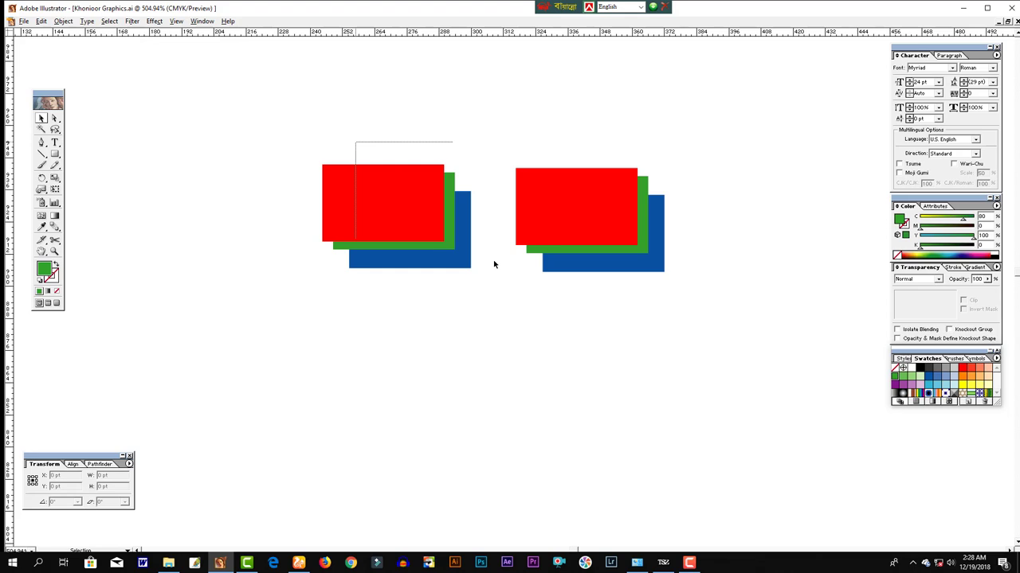
left_click(266, 152)
left_click(63, 21)
left_click(338, 126)
left_click(379, 172)
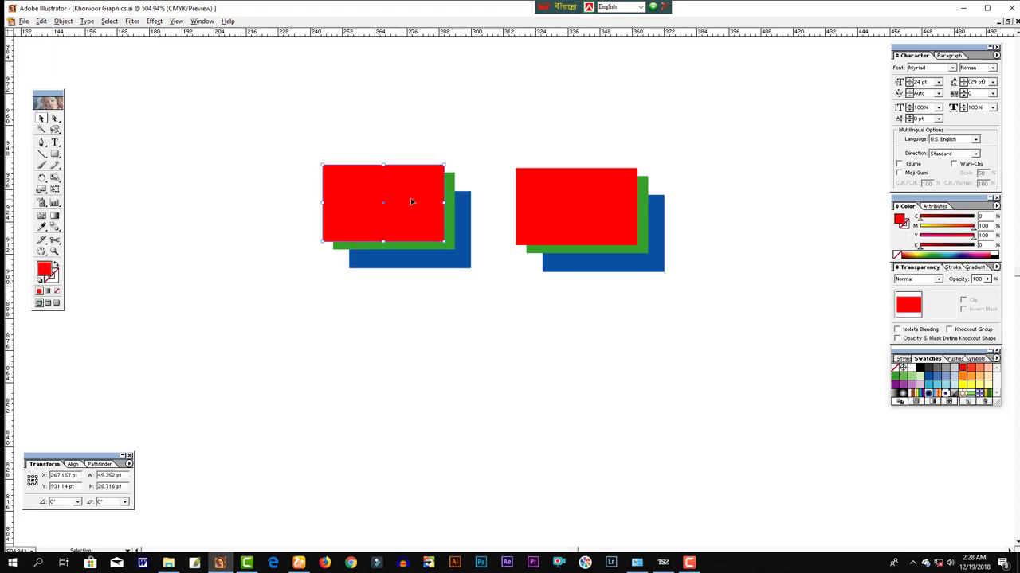
key("ctrl+bracketleft")
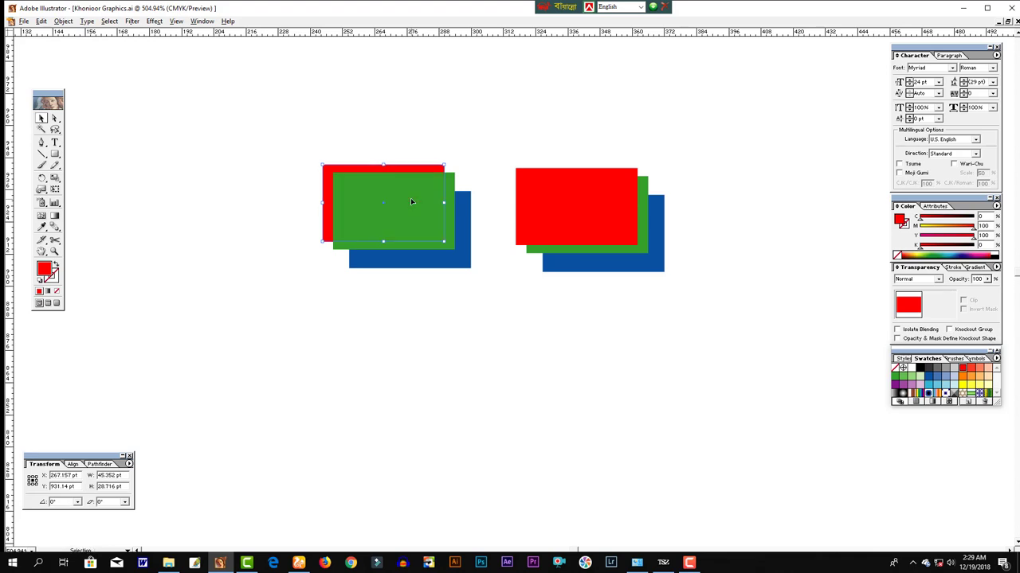
key("ctrl+bracketright")
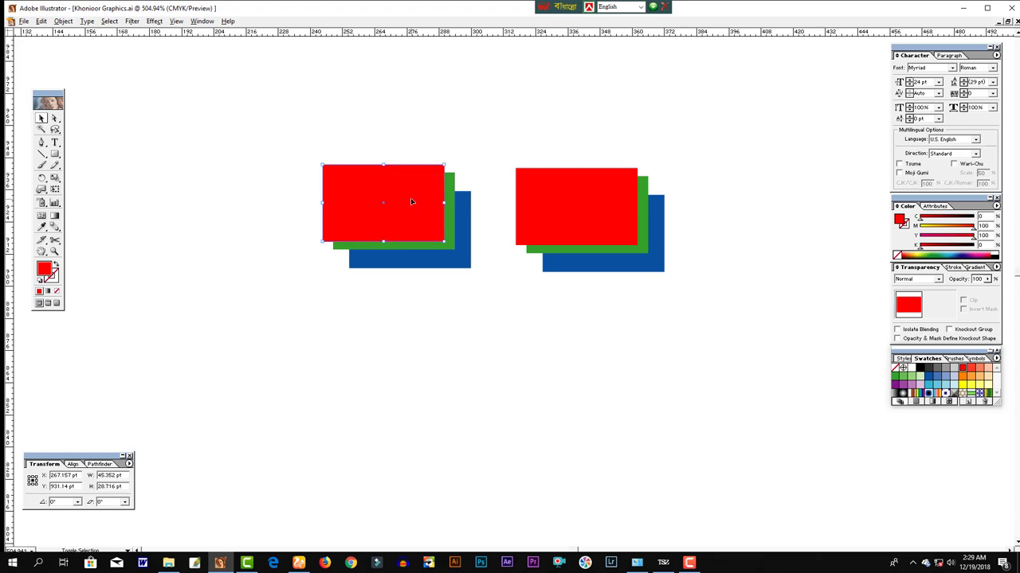
- Zoom out to the swirl ornament artwork and select everything with Ctrl+A
left_click(88, 21)
mouse_move(63, 20)
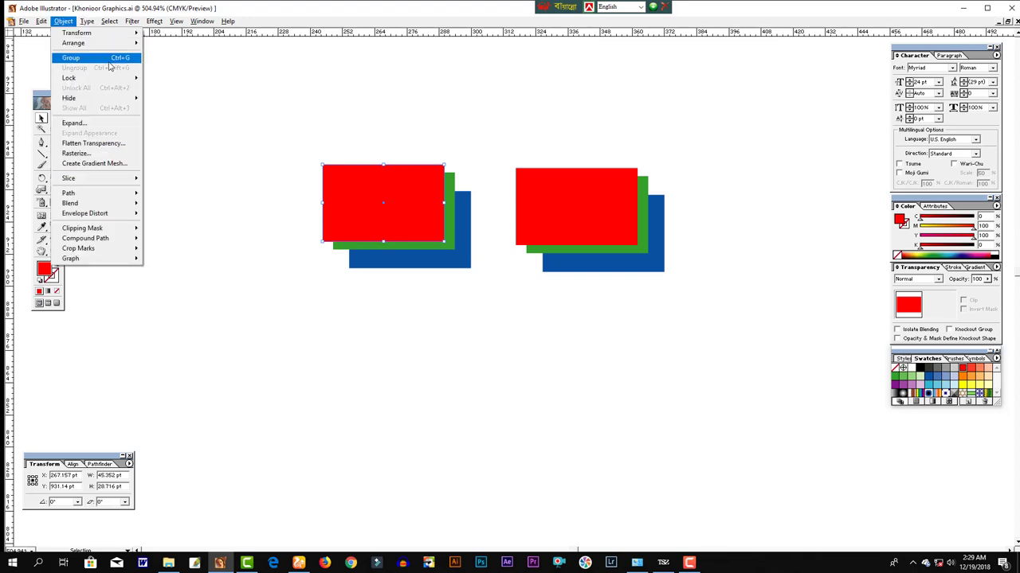
left_click(270, 105)
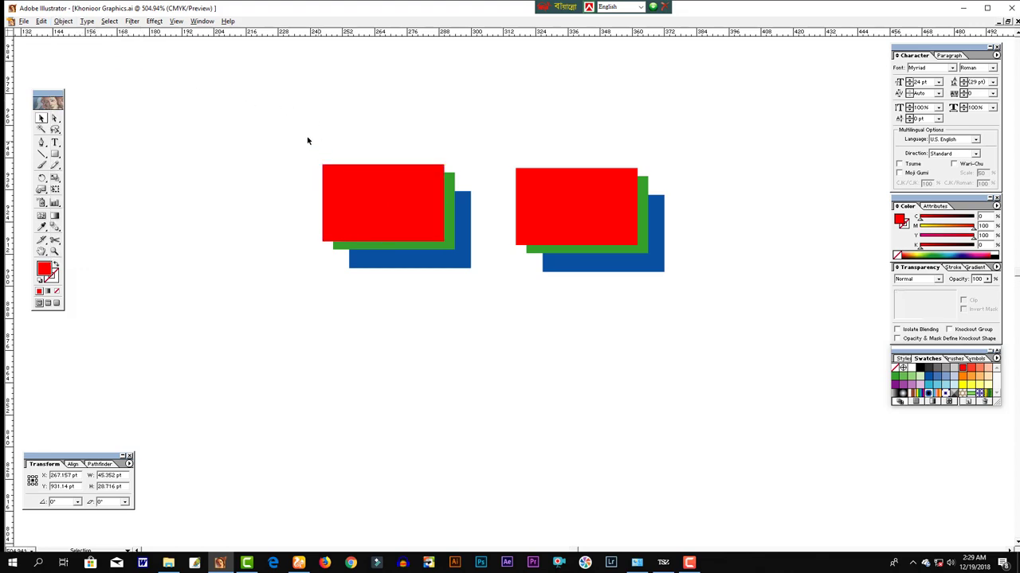
left_click(381, 238)
left_click(492, 298, "ctrl+alt")
left_click(397, 287, "ctrl+alt")
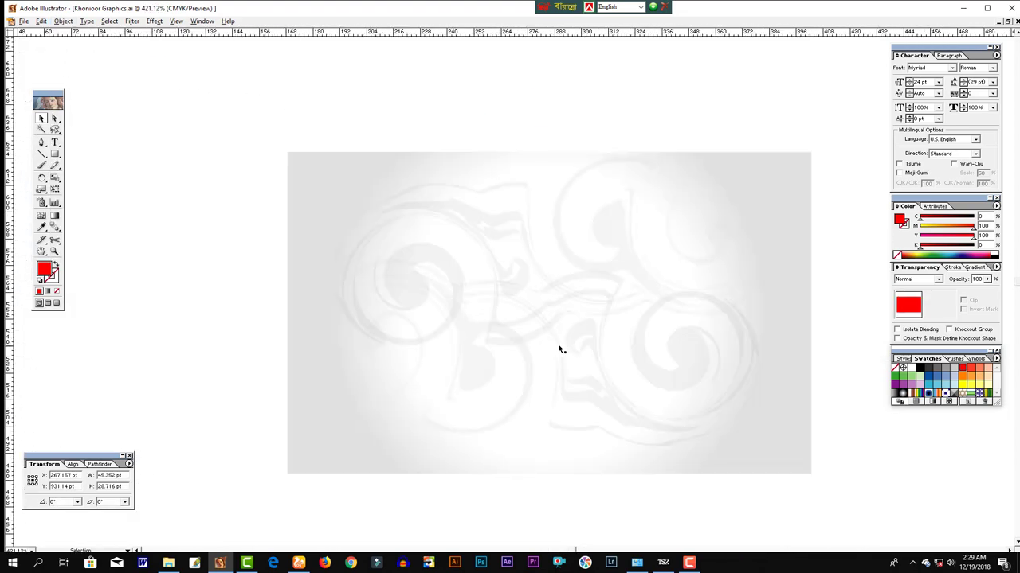
key("ctrl+a")
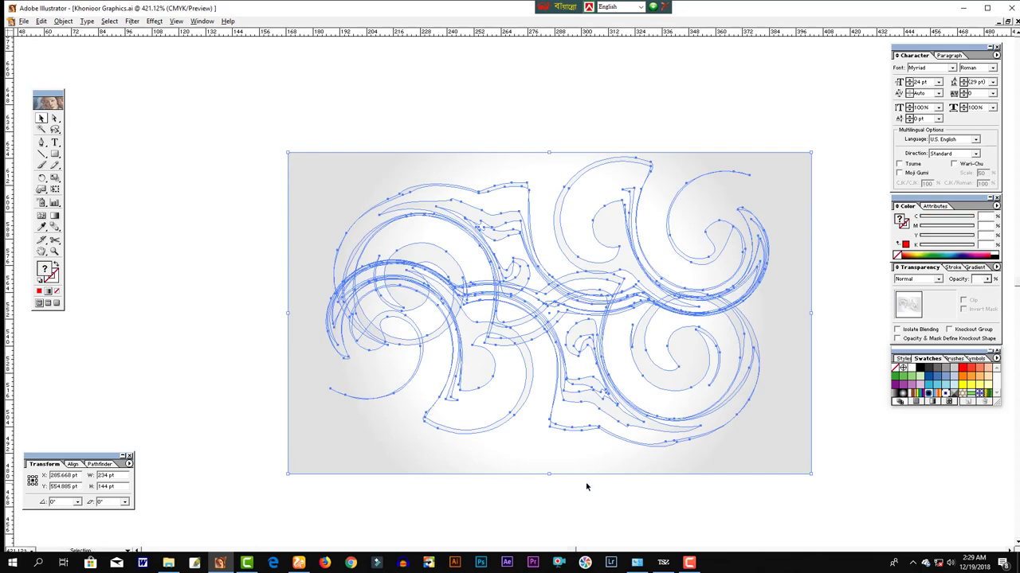
- Marquee-select all swirl paths plus the gradient background image and apply Object > Ungroup
scroll(587, 478, "down", 3)
left_click(555, 439)
left_click(451, 260)
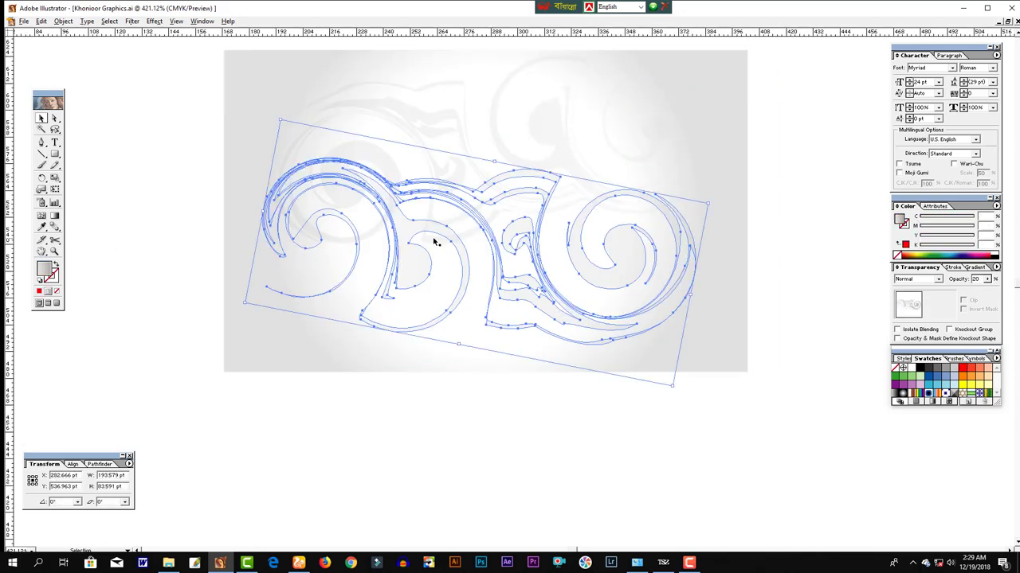
left_click_drag(785, 371, 362, 189)
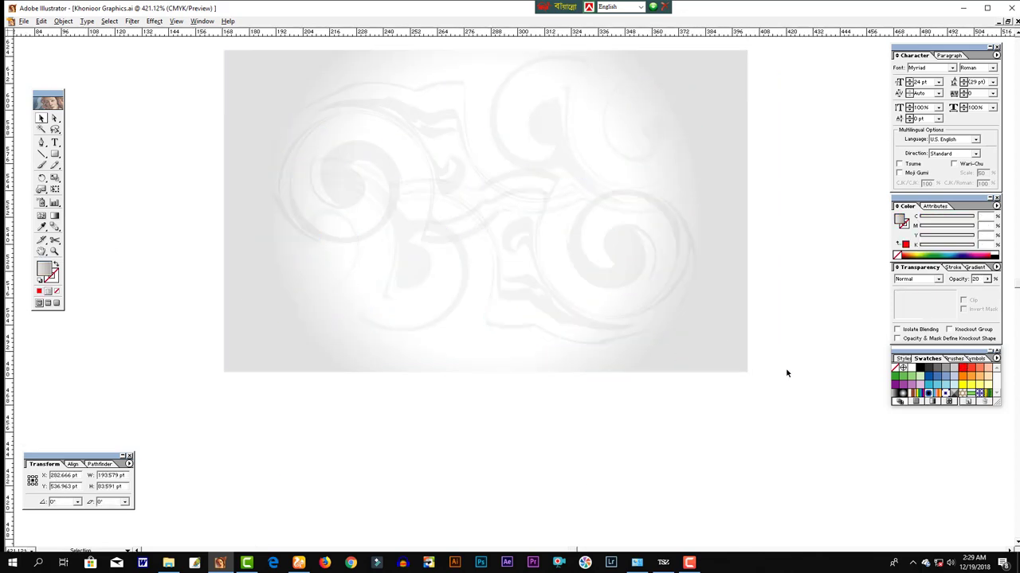
left_click(619, 416)
left_click_drag(193, 95, 635, 310)
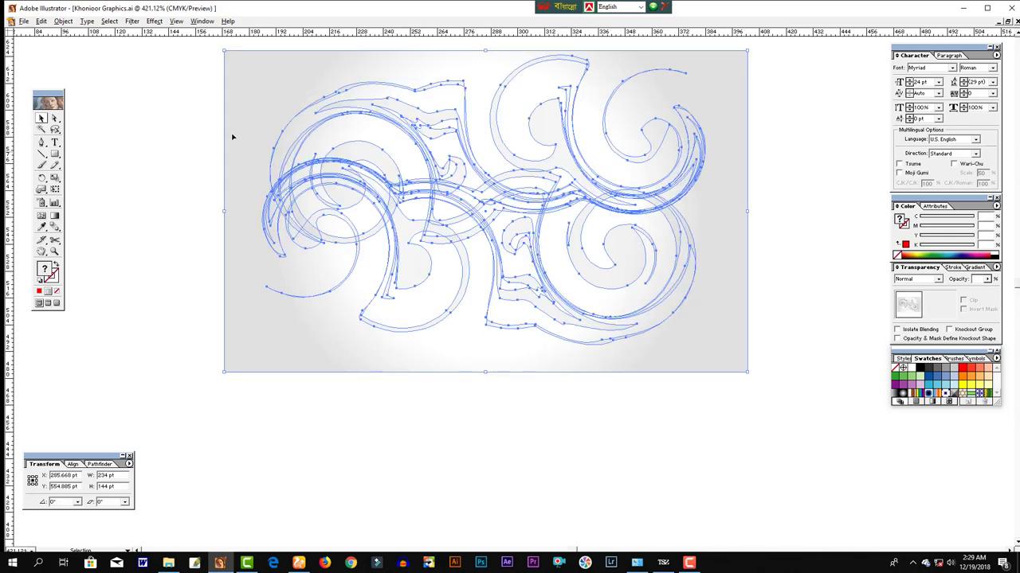
left_click(67, 22)
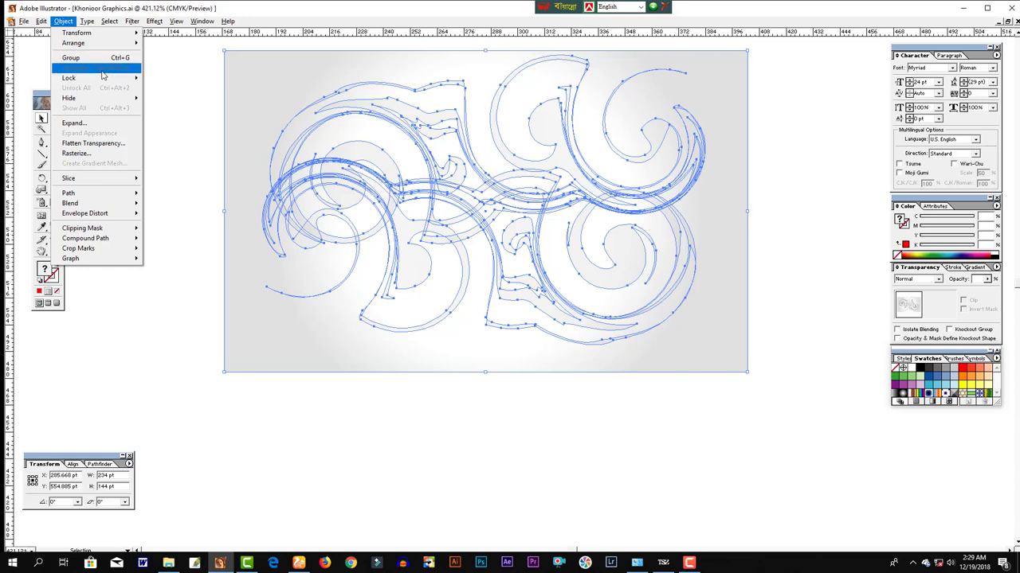
left_click(99, 68)
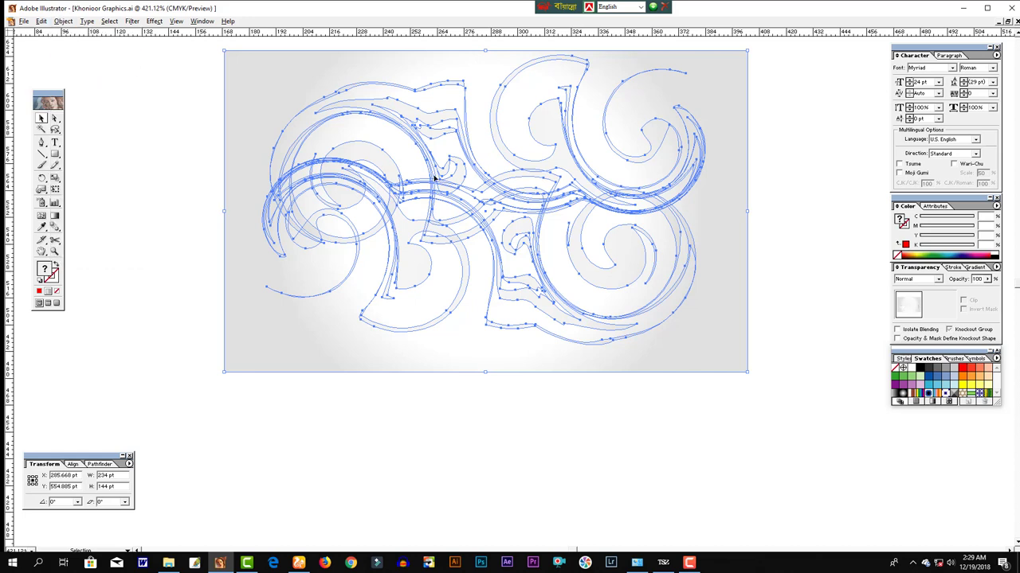
left_click(66, 21)
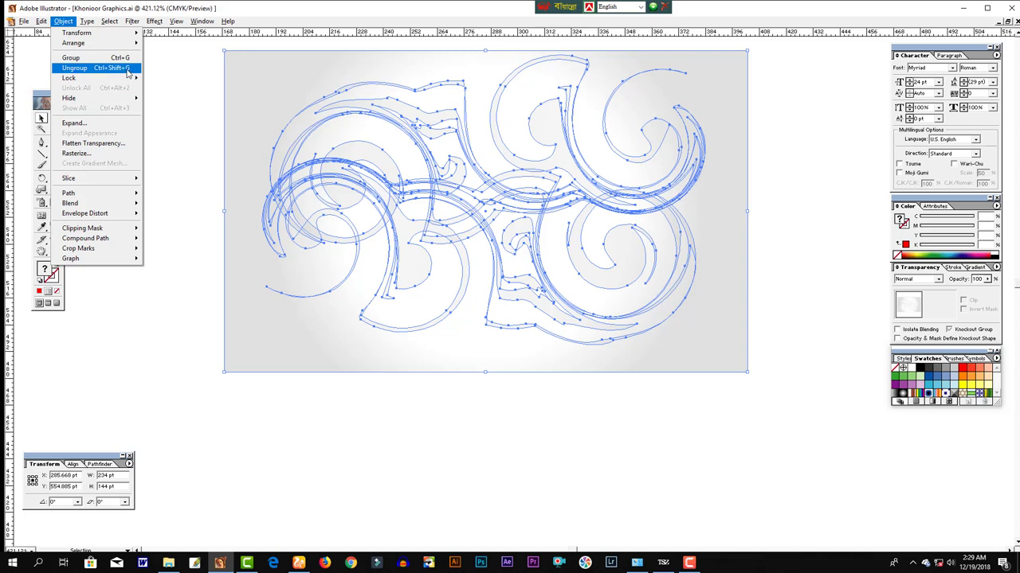
- Ungroup the swirl artwork and check the individual swirl groups
left_click(126, 70)
key("ctrl+minus")
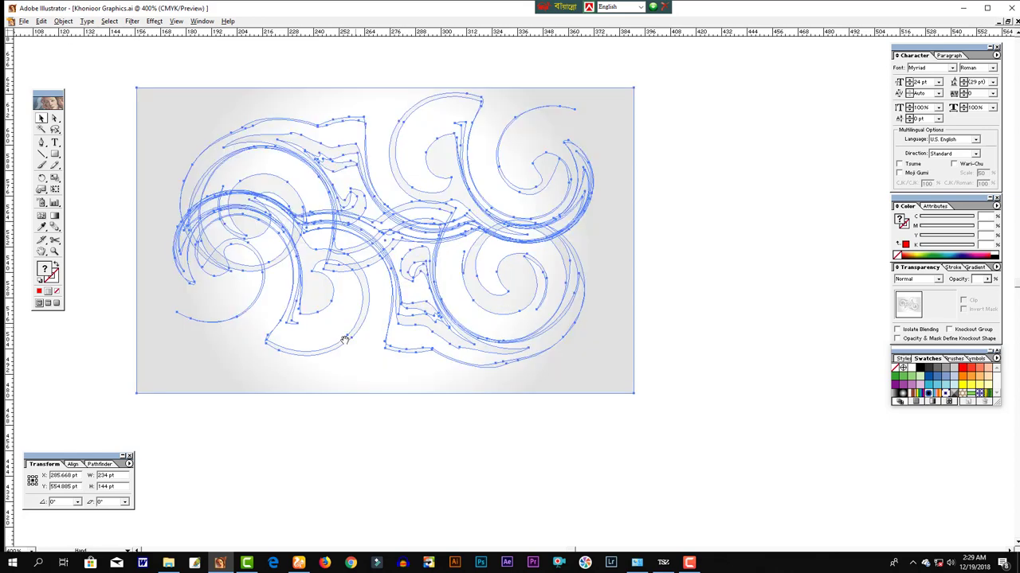
left_click(355, 265)
left_click(380, 274)
left_click(776, 338)
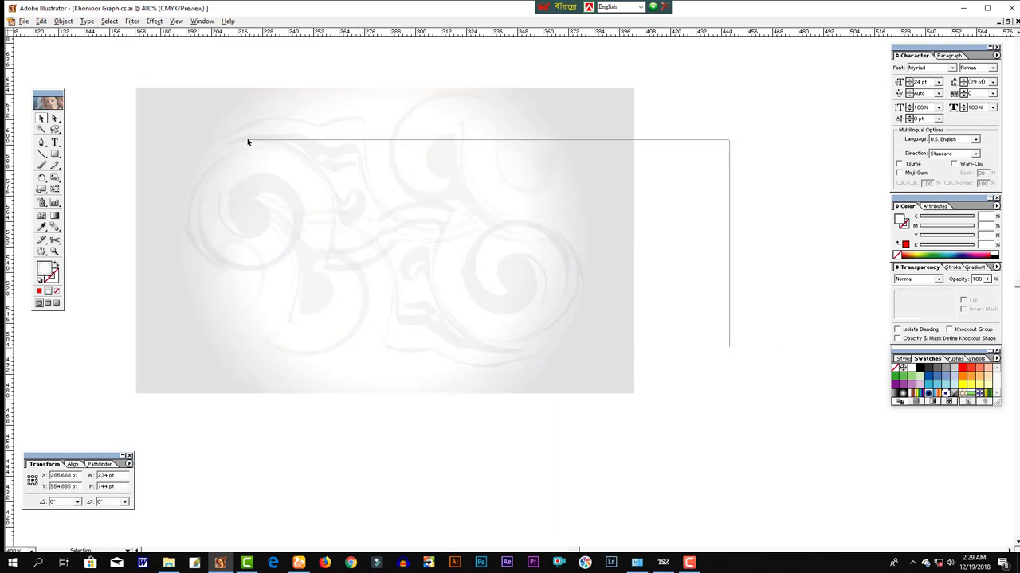
- Marquee-select all the swirls and shift them slightly down-right, to X 306.918 pt, Y 534.635 pt
left_click_drag(728, 342, 348, 213)
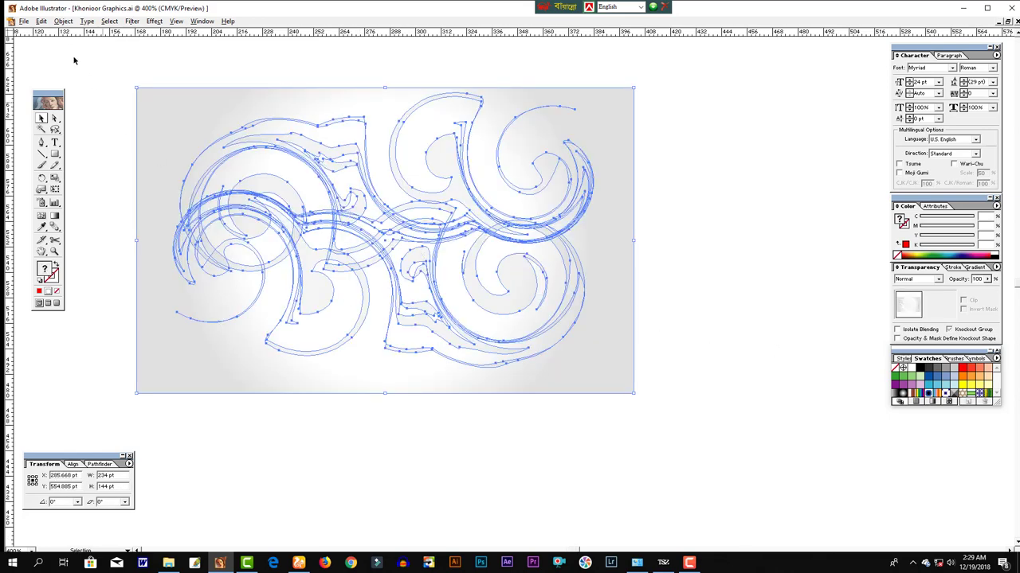
mouse_move(234, 161)
left_mouse_down()
mouse_move(446, 209)
mouse_move(429, 254)
left_mouse_up()
left_click(777, 451)
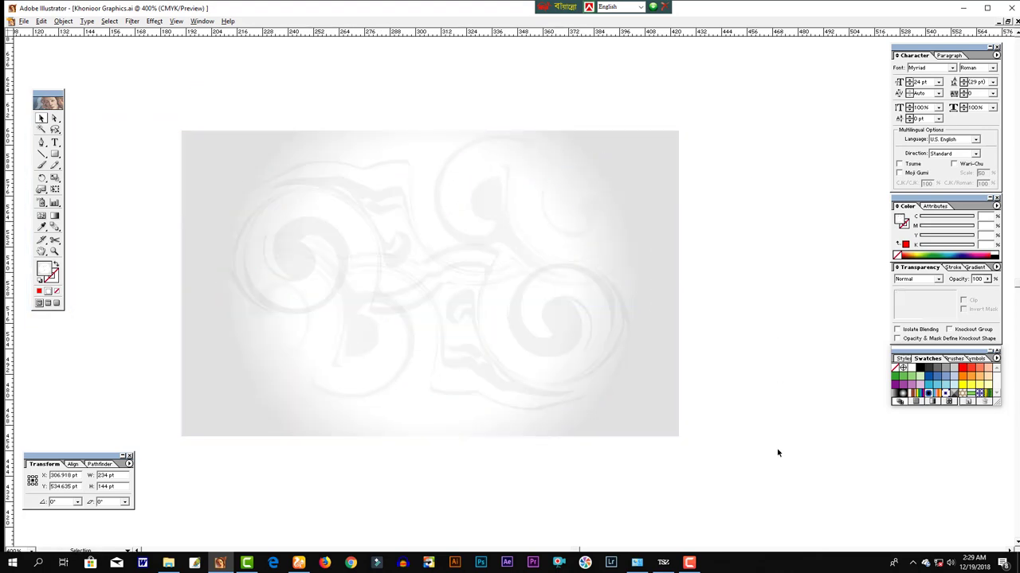
left_click_drag(746, 467, 83, 67)
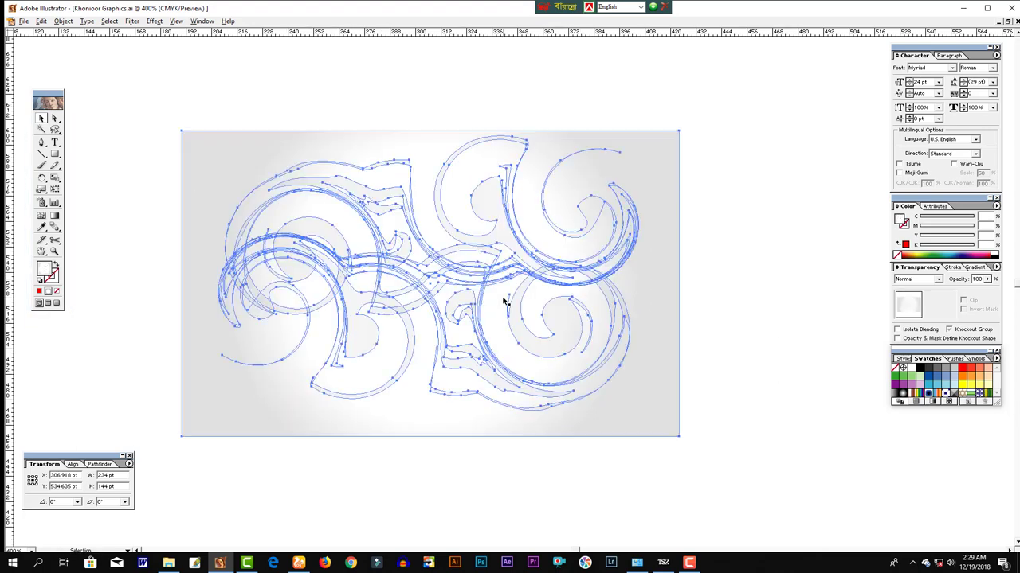
left_click(68, 22)
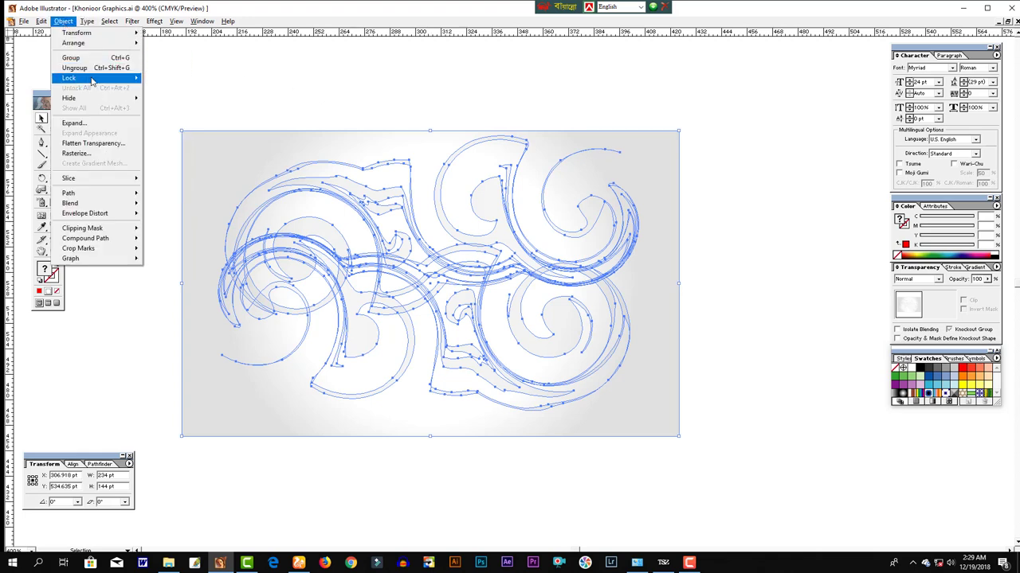
mouse_move(69, 77)
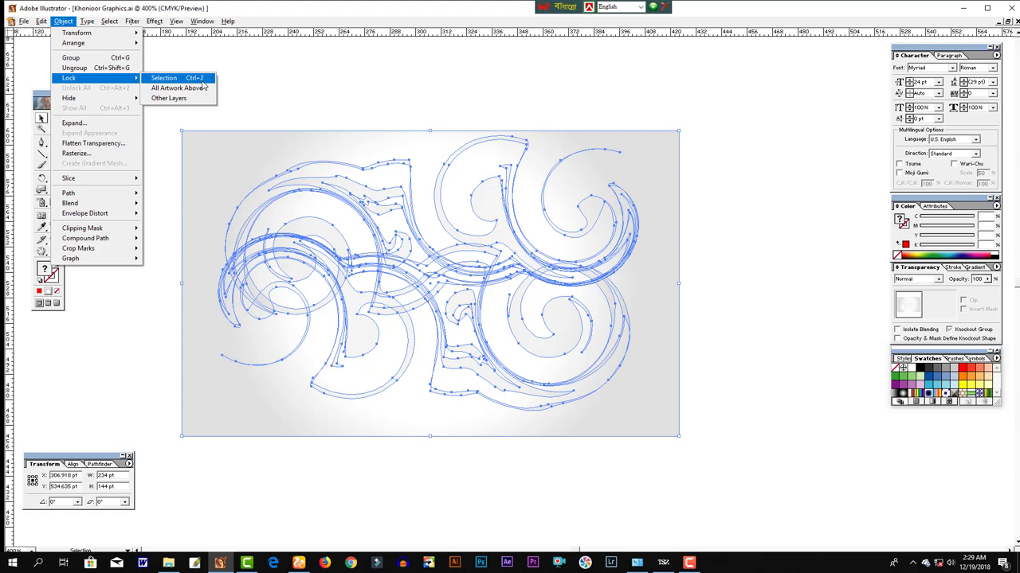
- Lock the selected swirl artwork and confirm that clicking no longer selects it
left_click(183, 78)
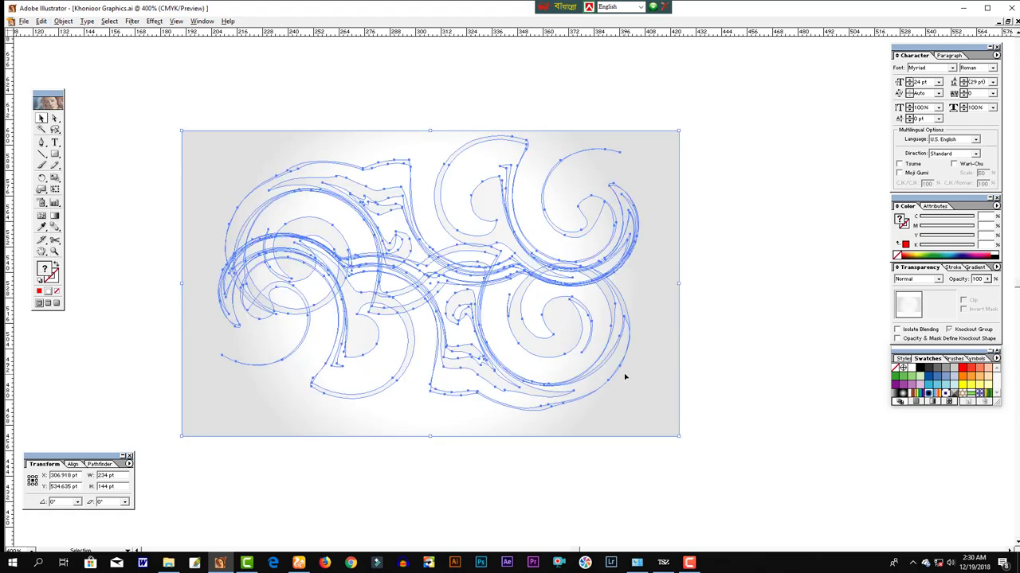
left_click(468, 365)
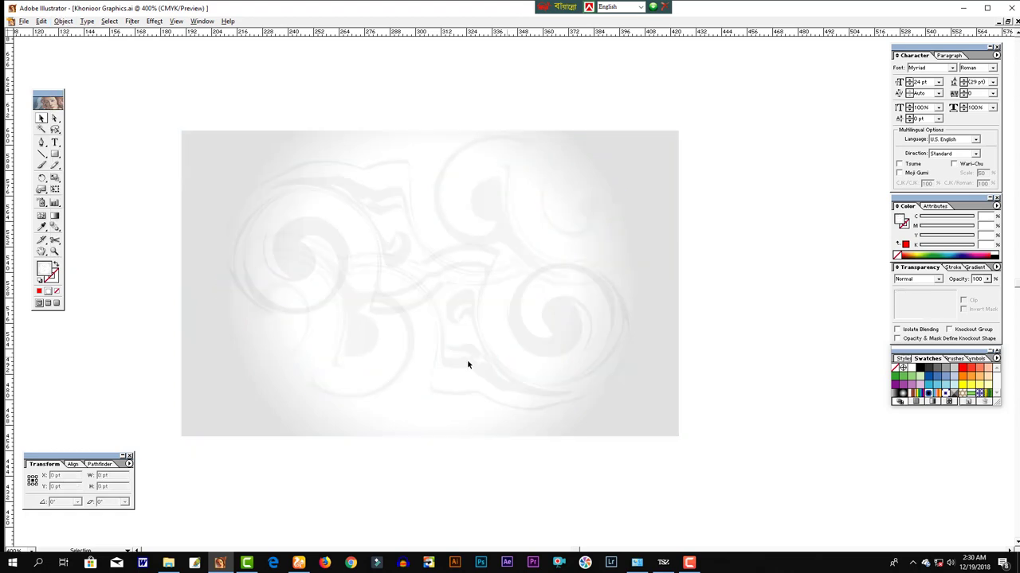
left_click(320, 237)
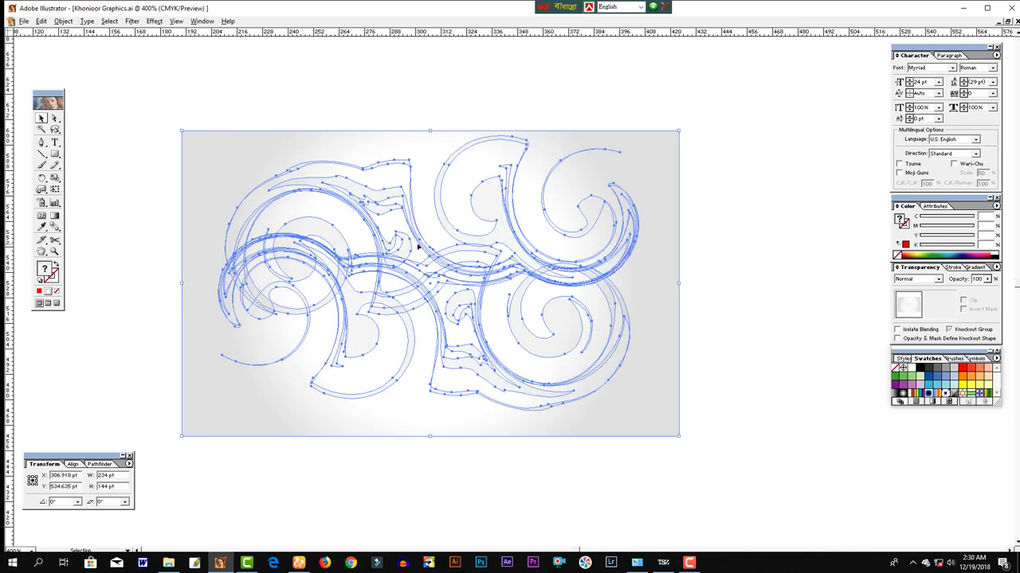
left_click(711, 299)
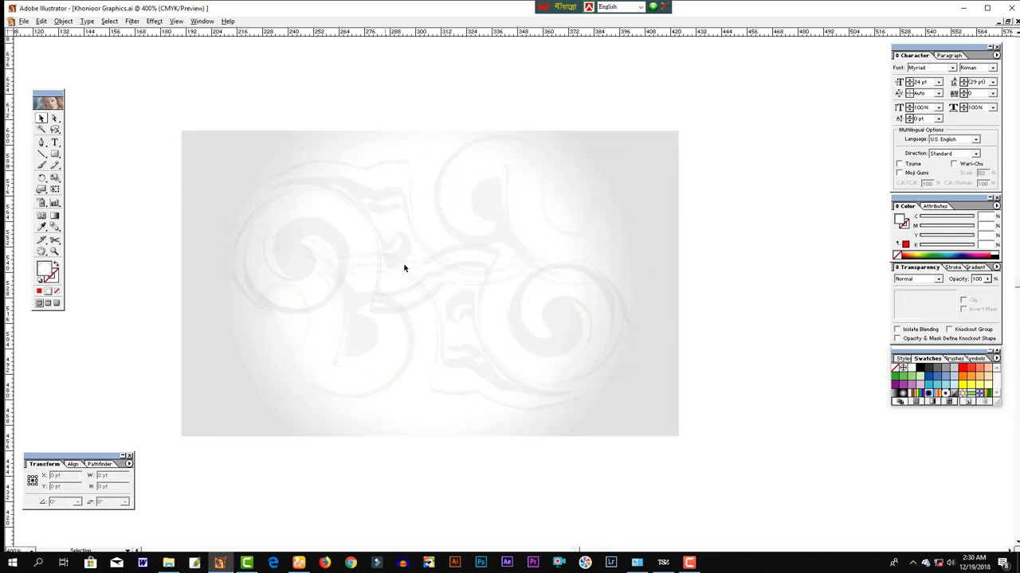
- Test marquee-selecting the locked swirls, then leave everything deselected and zoom out
left_click_drag(411, 232, 476, 376)
left_click(309, 261)
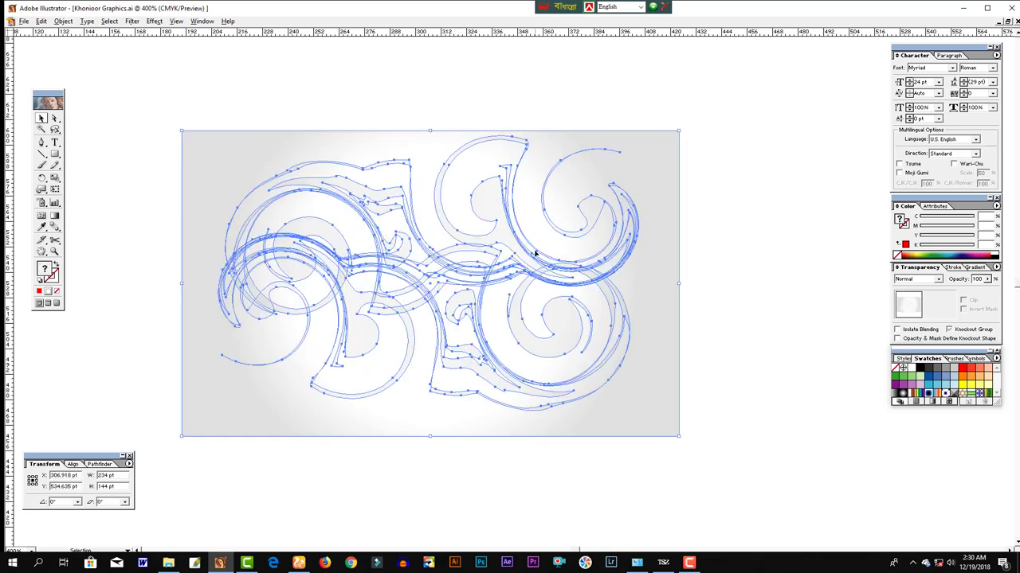
left_click(718, 327)
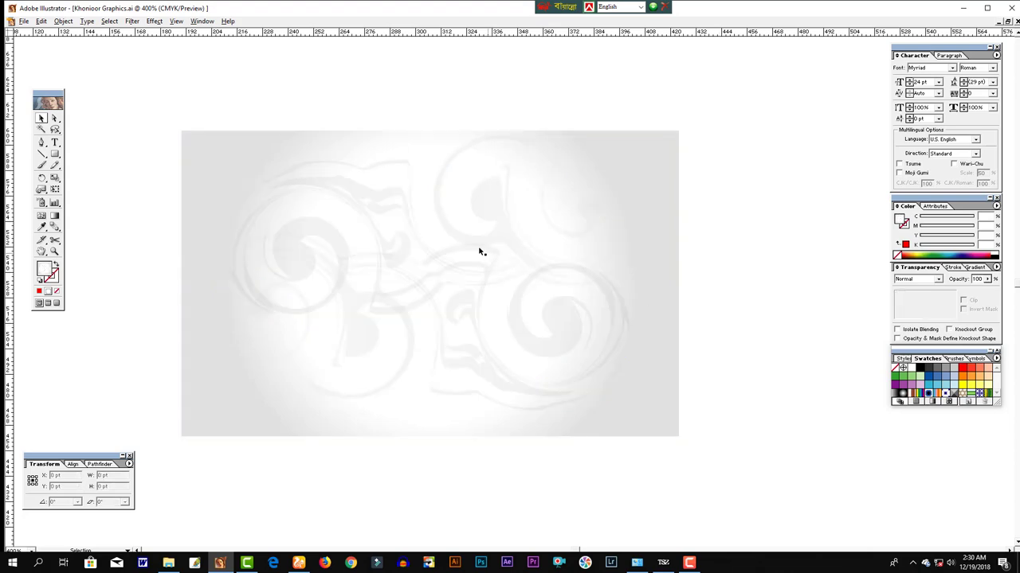
left_click_drag(304, 105, 519, 329)
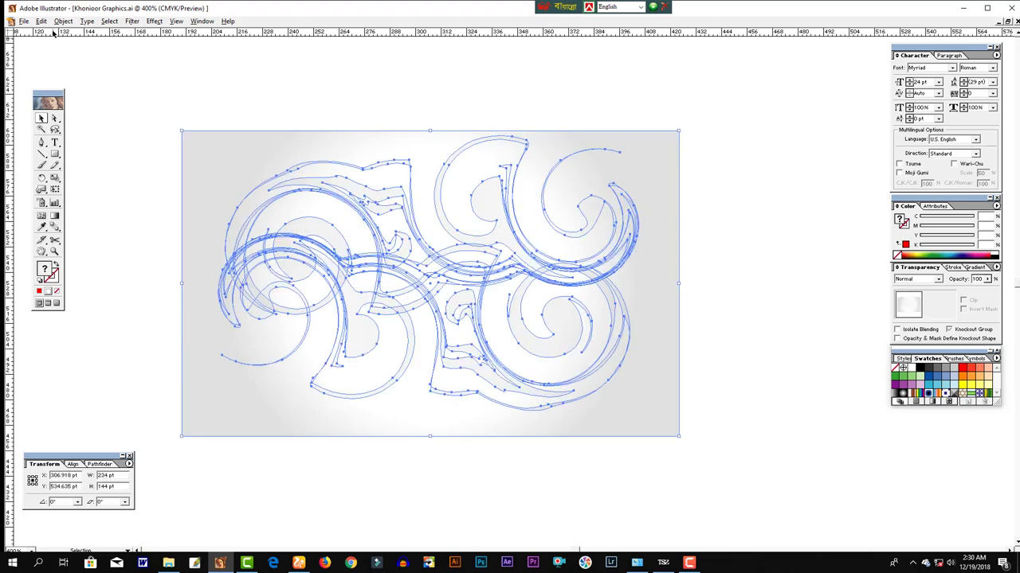
left_click(209, 136)
left_click(510, 334, "alt")
- Select the tool-reference sheet and hide it with Ctrl+3
left_click(486, 322, "alt")
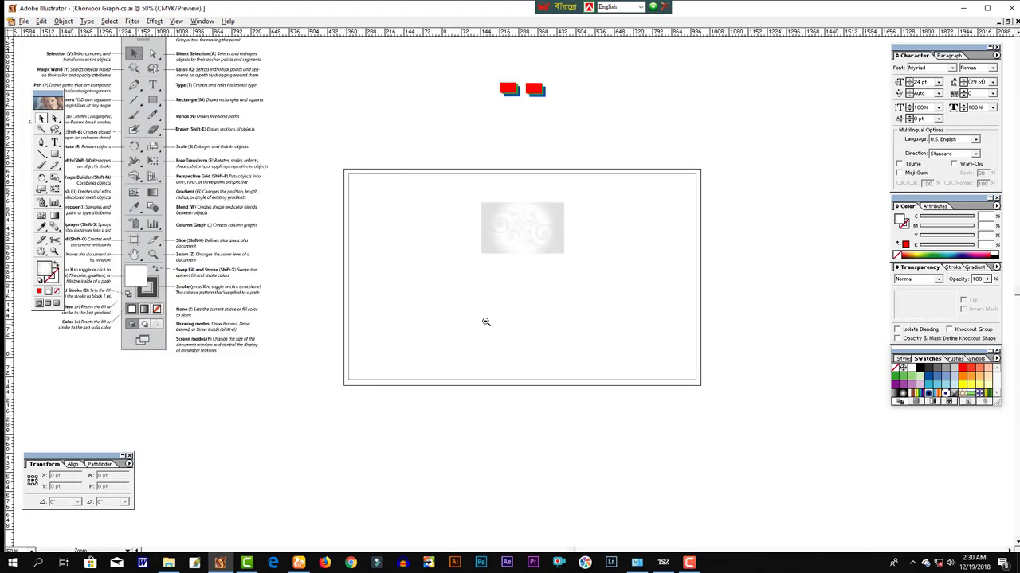
left_click(486, 321, "alt")
left_click(476, 289, "alt")
left_click_drag(515, 341, 486, 395)
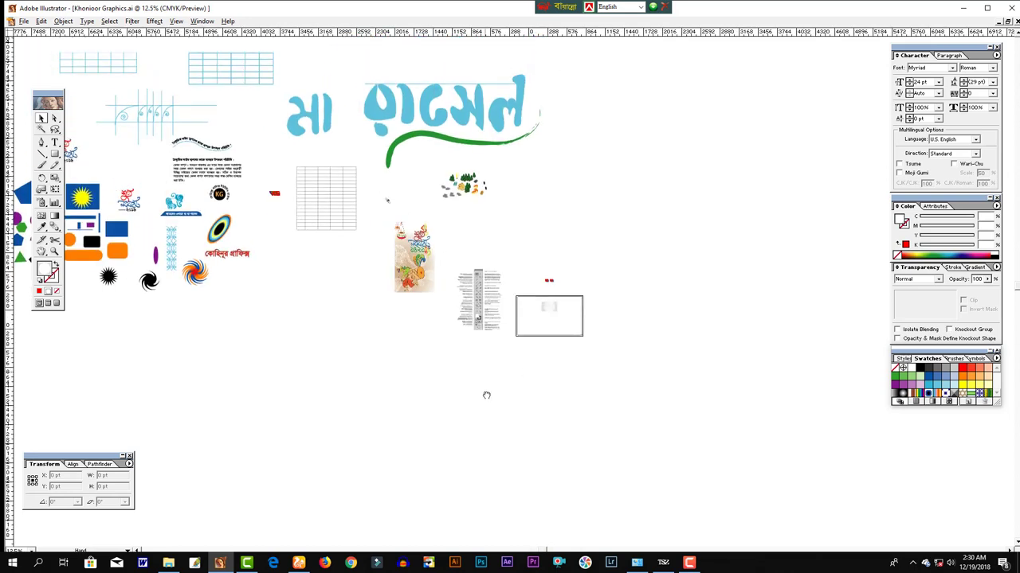
left_click(512, 353)
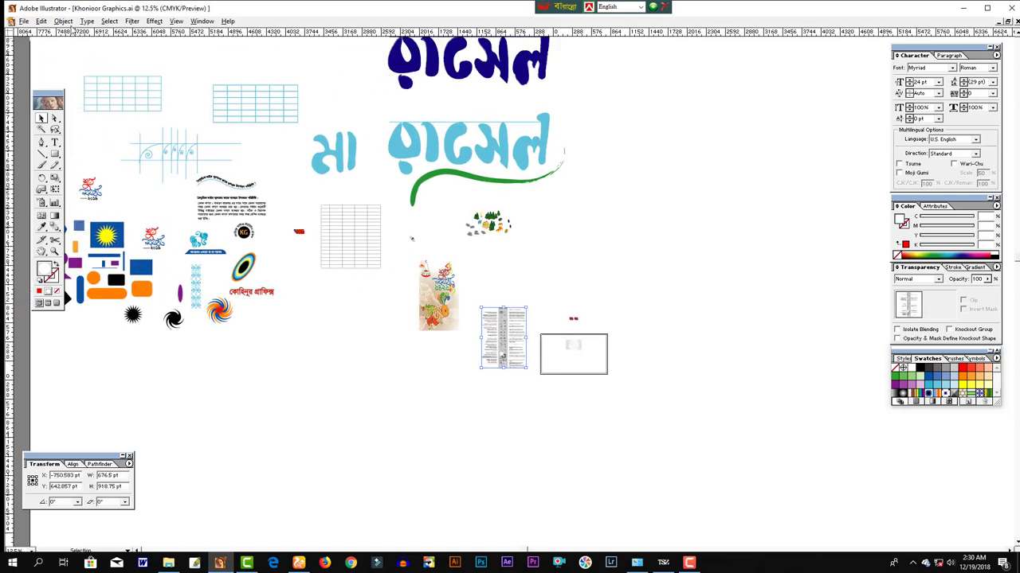
left_click(64, 21)
mouse_move(70, 98)
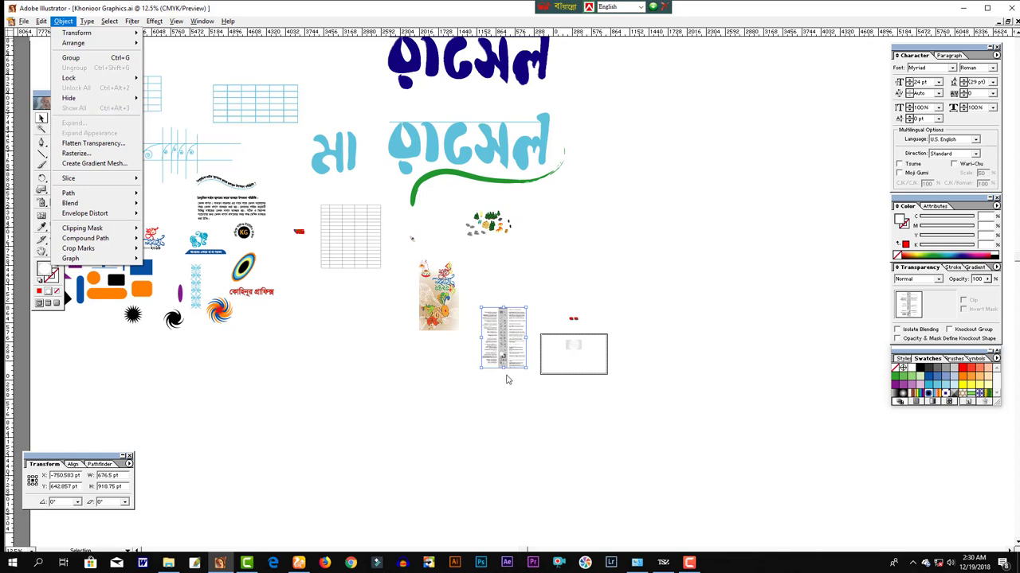
left_click(510, 381)
key("ctrl+3")
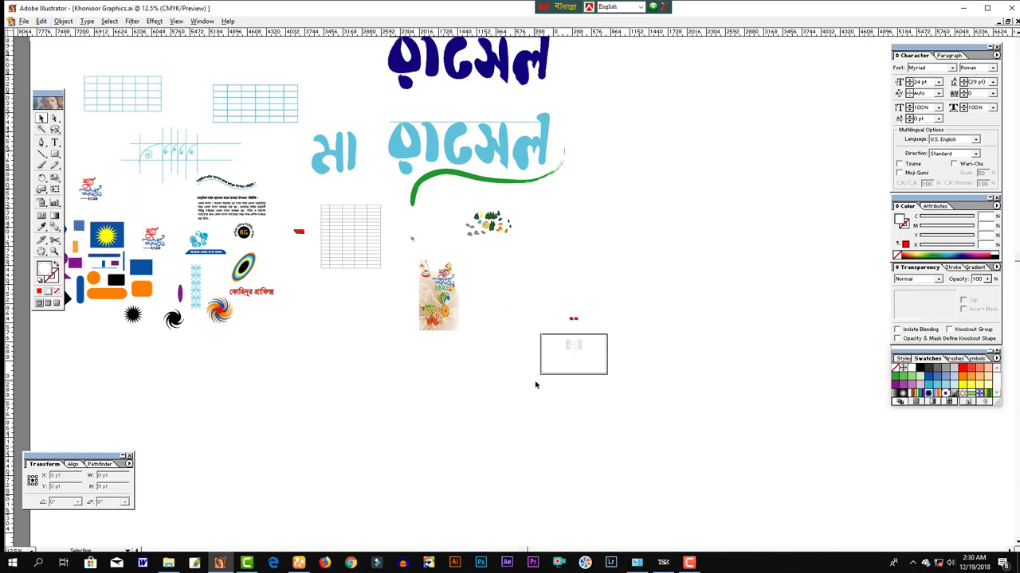
- Look around the canvas, then show the hidden reference sheet again with Ctrl+Alt+3
left_click_drag(503, 332, 559, 391)
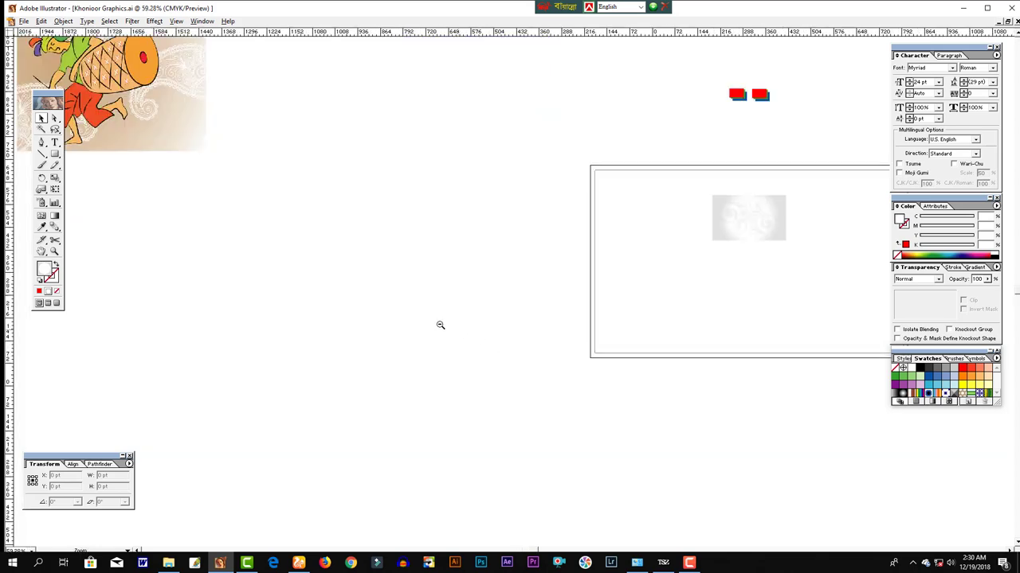
left_click(375, 289, "alt")
left_click_drag(376, 290, 476, 488)
key("ctrl+minus")
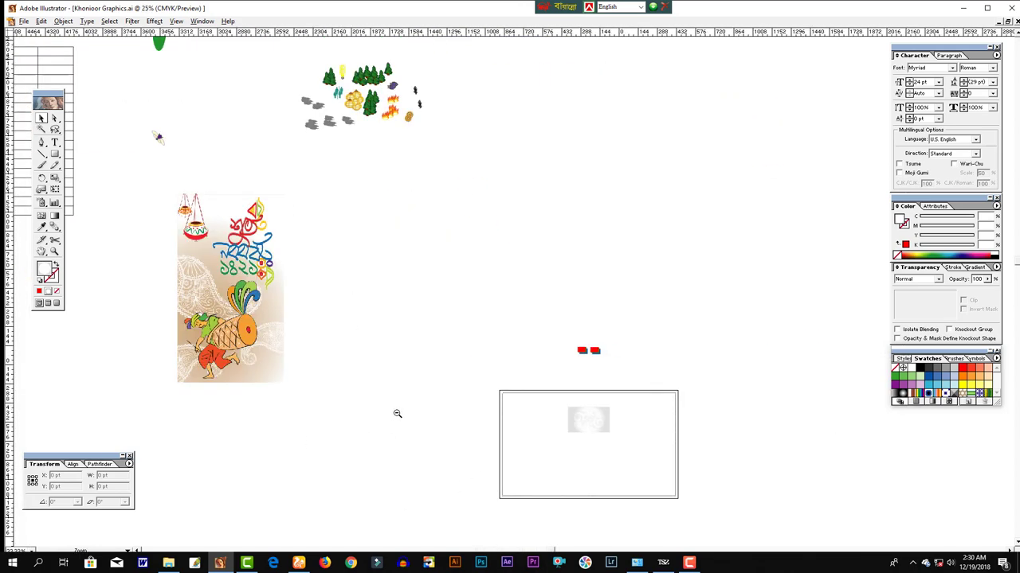
left_click_drag(332, 444, 416, 410)
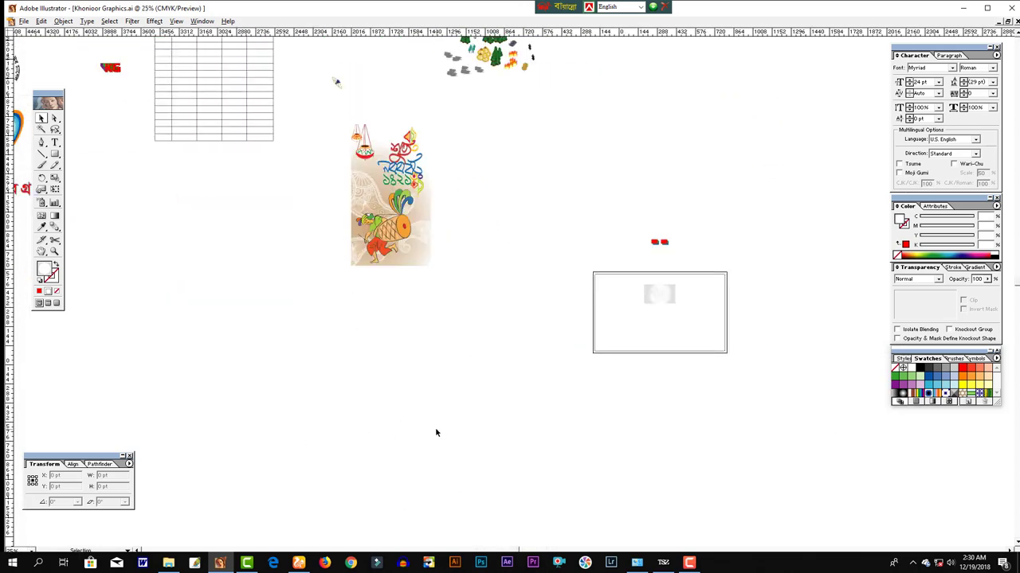
key("ctrl+alt+3")
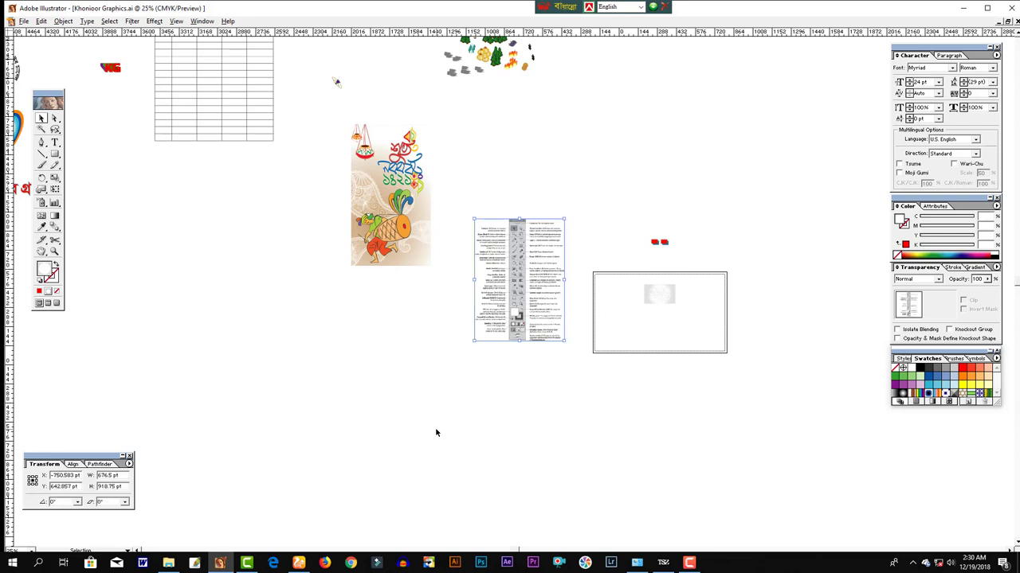
- Select all the artwork, hide it, and zoom out over the empty artboard
key("ctrl+a")
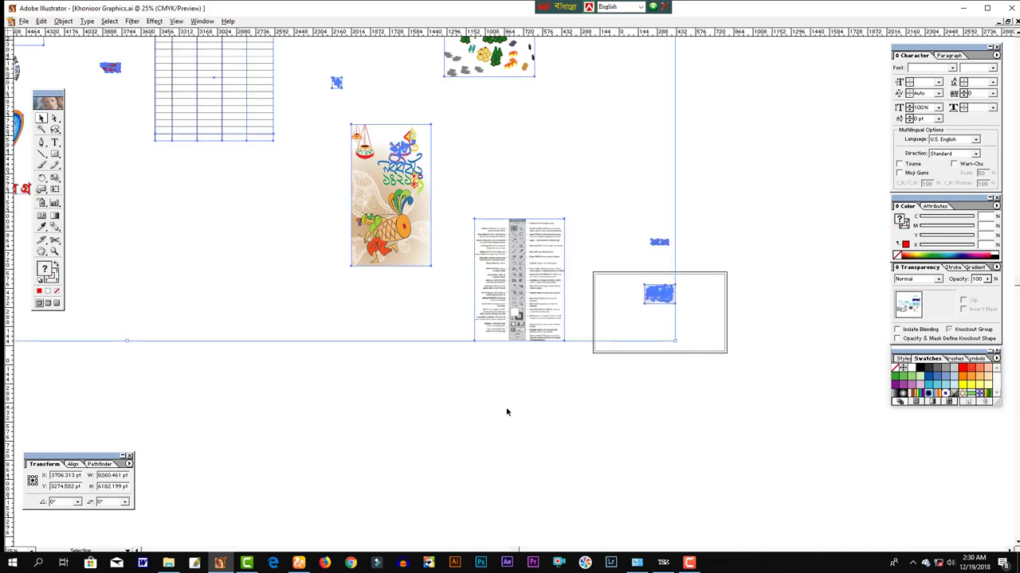
key("ctrl+3")
left_click(421, 351, "ctrl+alt")
left_click(420, 351, "ctrl+alt")
left_click(418, 349, "ctrl+alt")
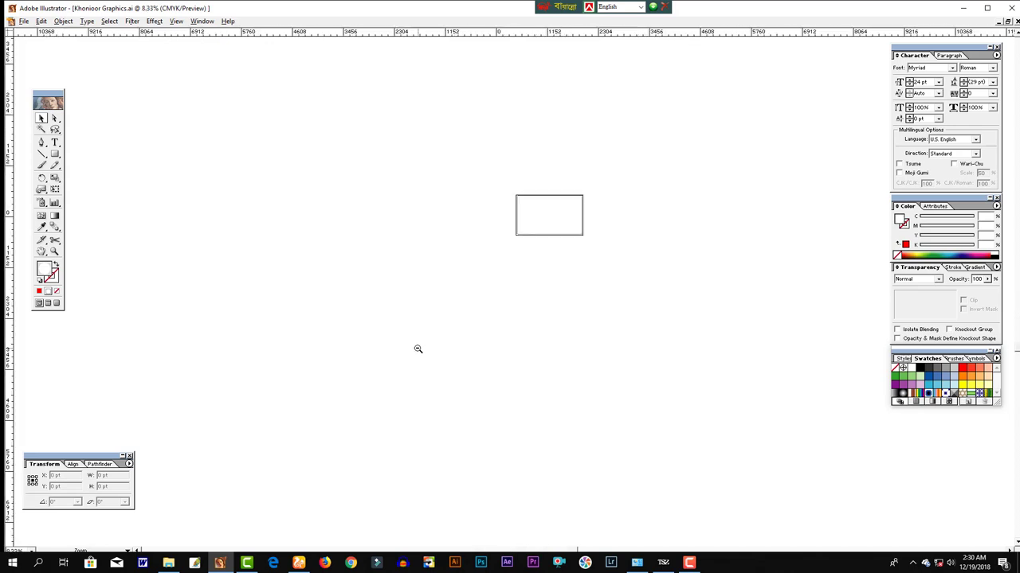
left_click(430, 354, "ctrl+alt")
left_click(439, 359, "ctrl+alt")
left_click_drag(453, 249, 653, 376)
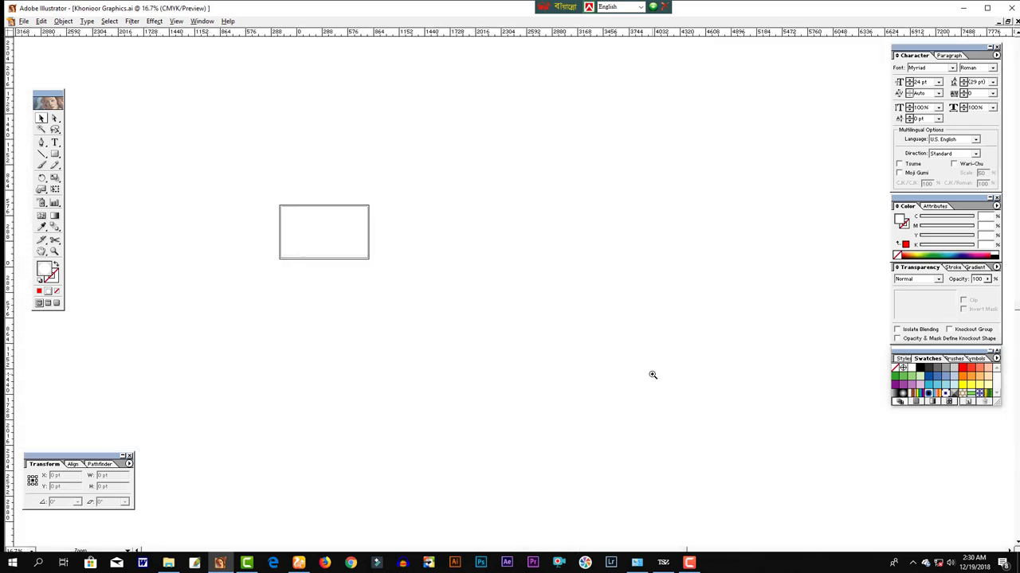
left_click_drag(393, 331, 570, 367)
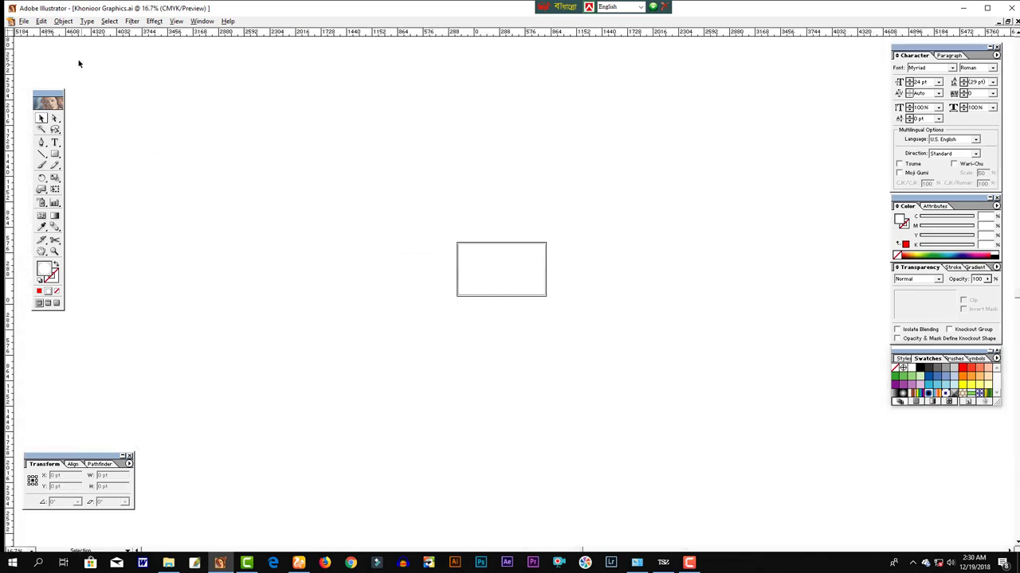
left_click(65, 21)
mouse_move(114, 104)
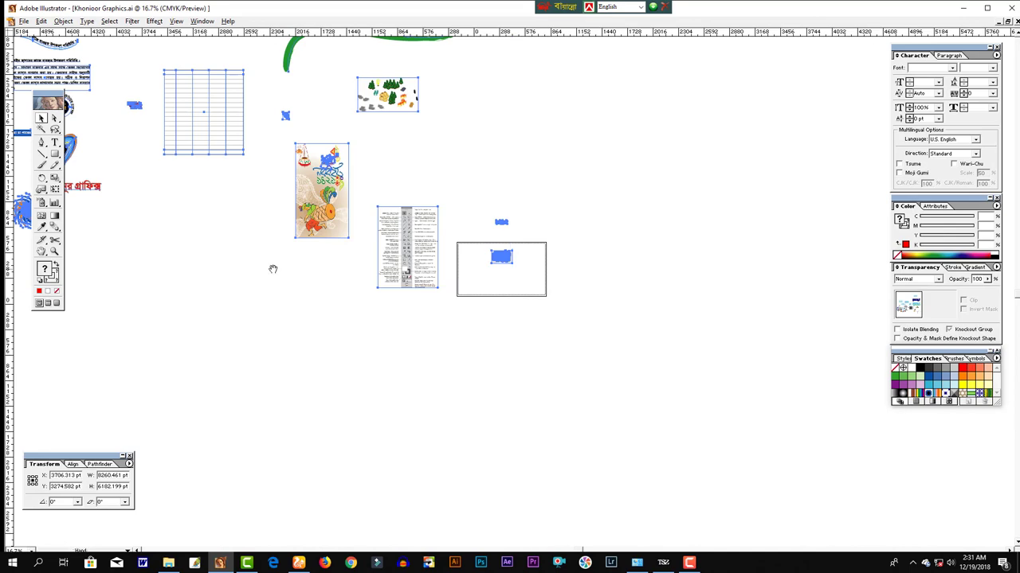
left_click_drag(285, 183, 528, 337)
left_click(527, 336, "alt")
left_click(357, 351)
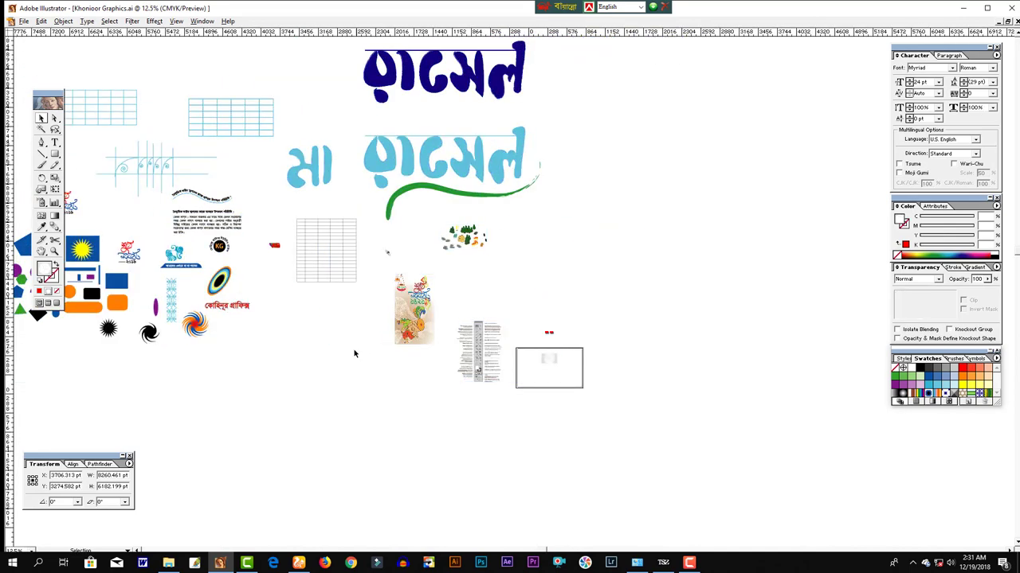
left_click(63, 22)
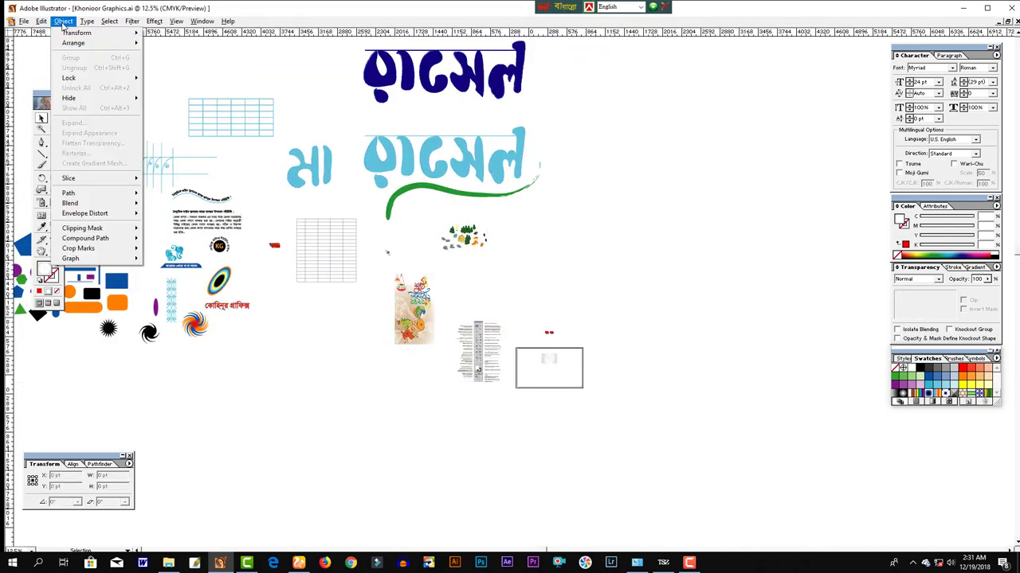
left_click(368, 309)
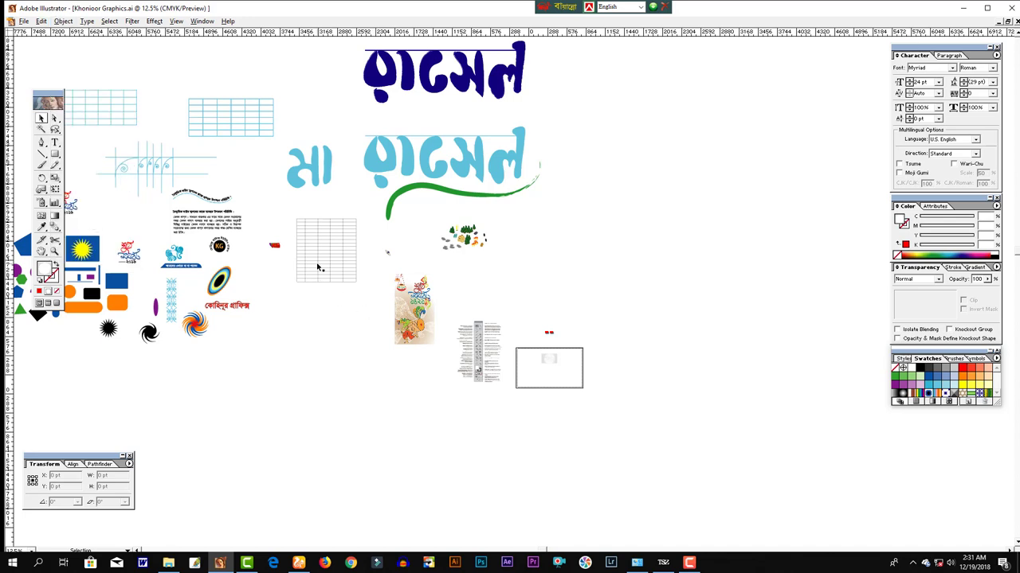
left_click(323, 254)
left_click(304, 167)
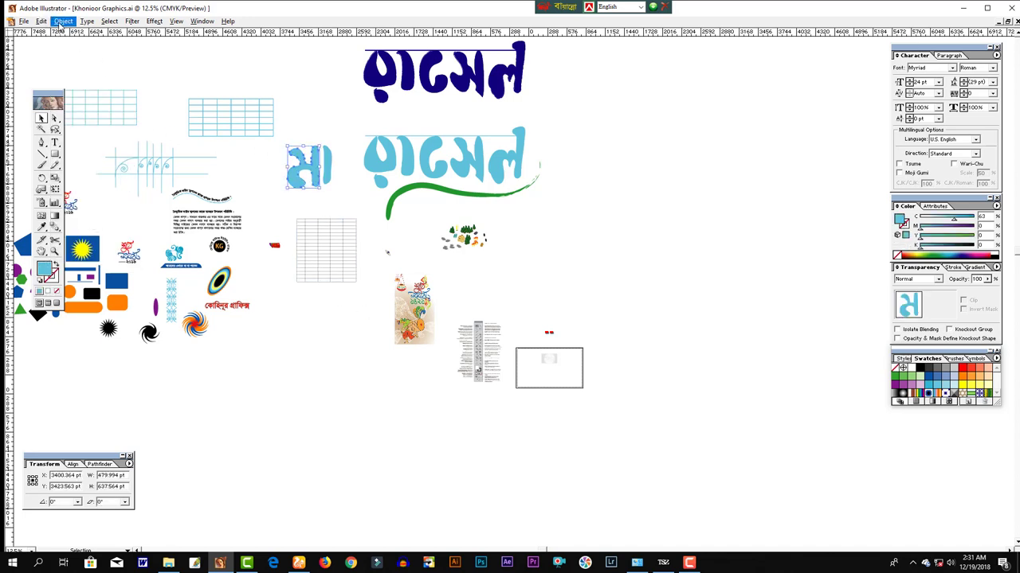
left_click(62, 22)
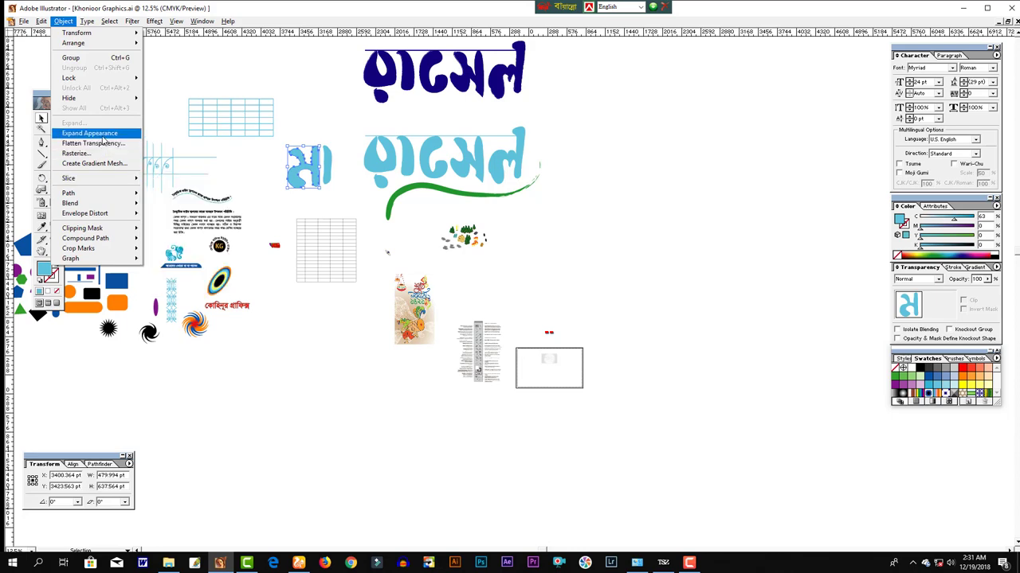
left_click(267, 333)
scroll(300, 348, "left", 3)
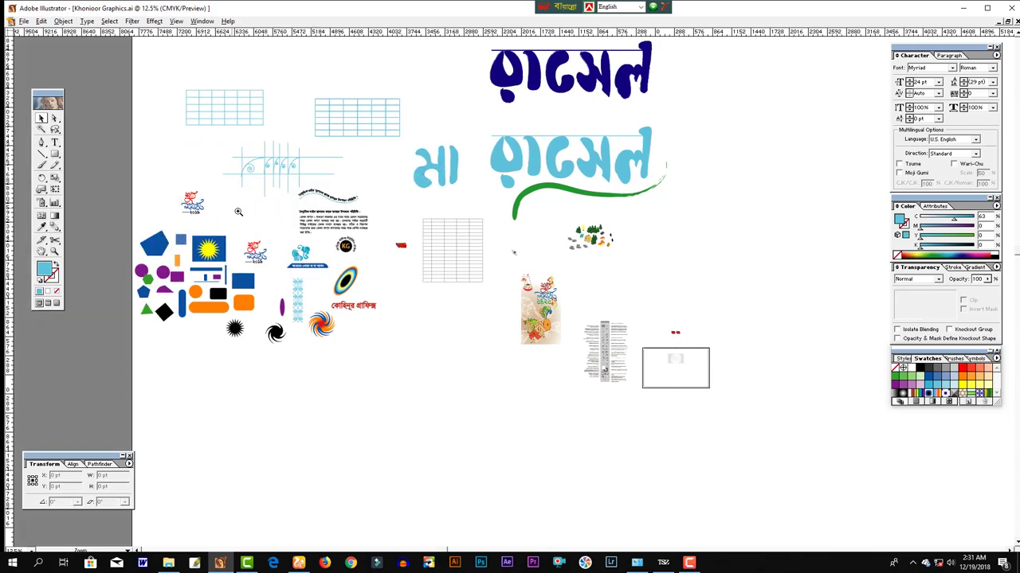
- Zoom to the Bengali paragraph text box and align it, nudging it slightly left
left_click_drag(238, 211, 462, 268)
left_click(300, 264, "ctrl")
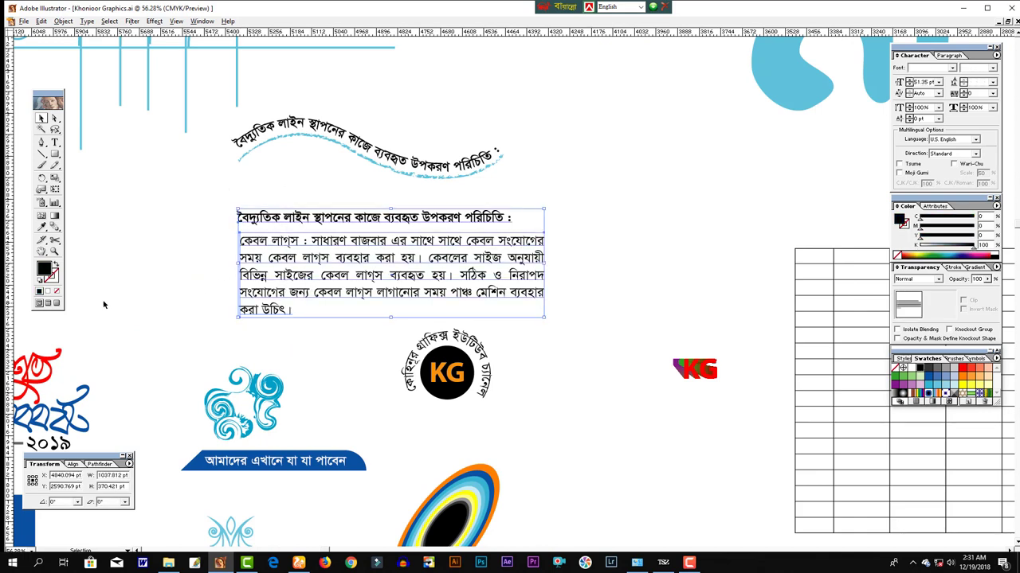
left_click(74, 464)
left_click(38, 483)
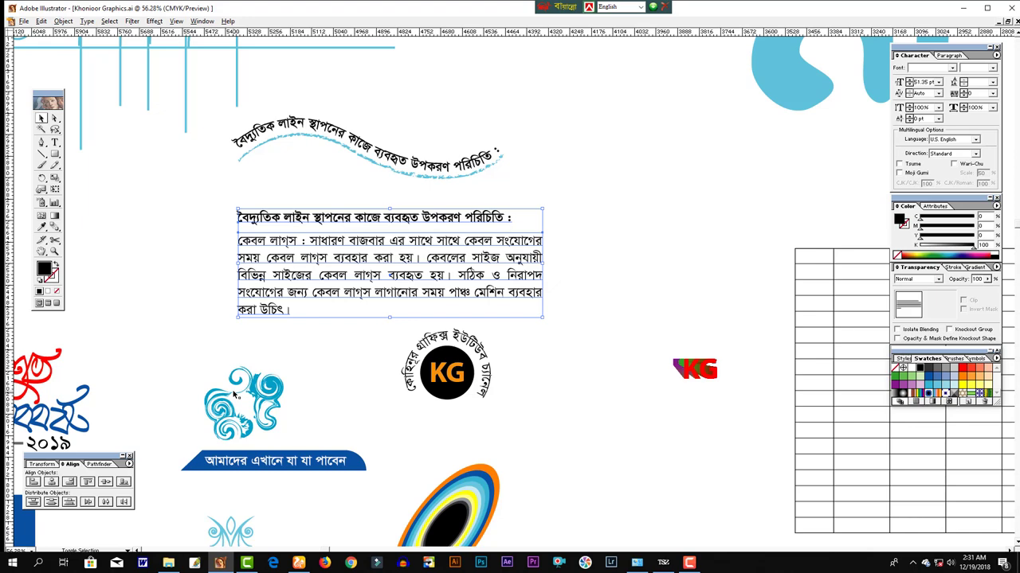
key("ctrl+a")
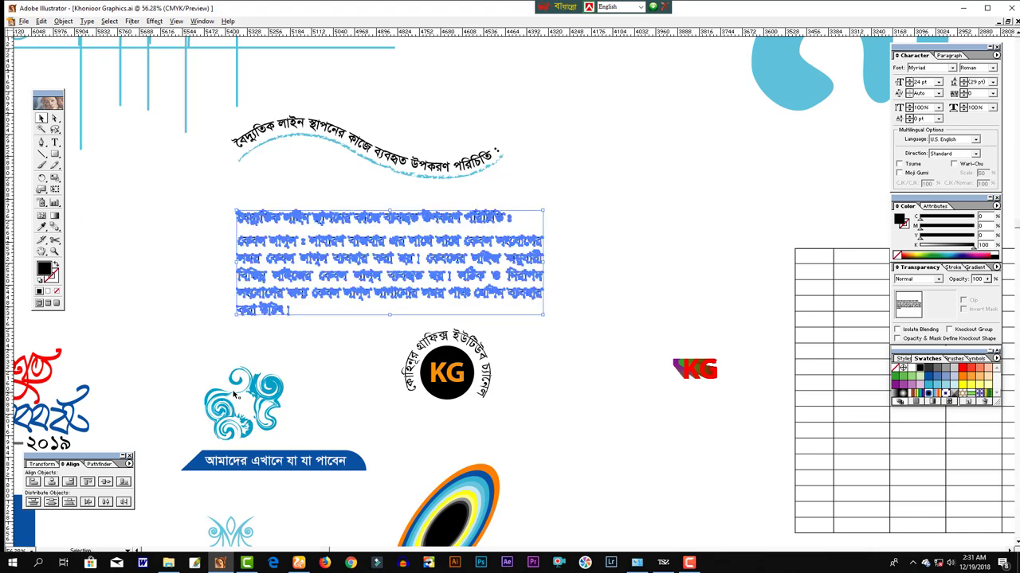
key("Escape")
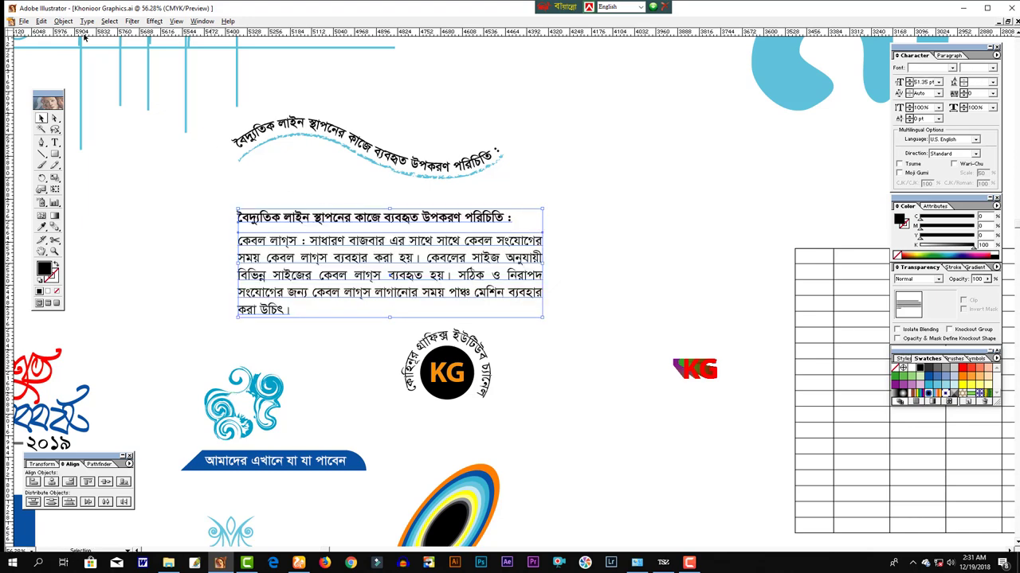
- Open the Expand options for the text box and cancel without applying them
left_click(63, 20)
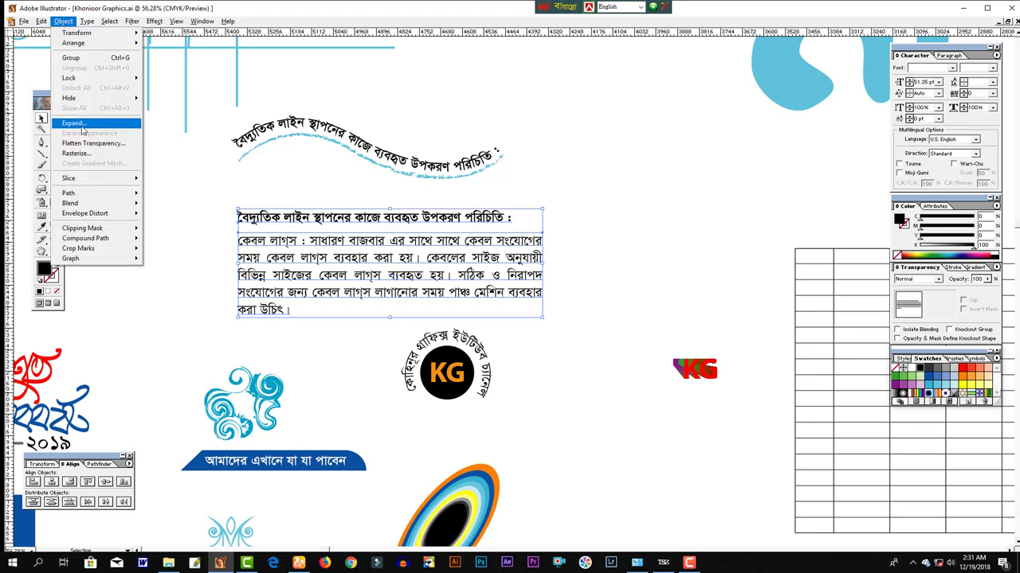
left_click(82, 126)
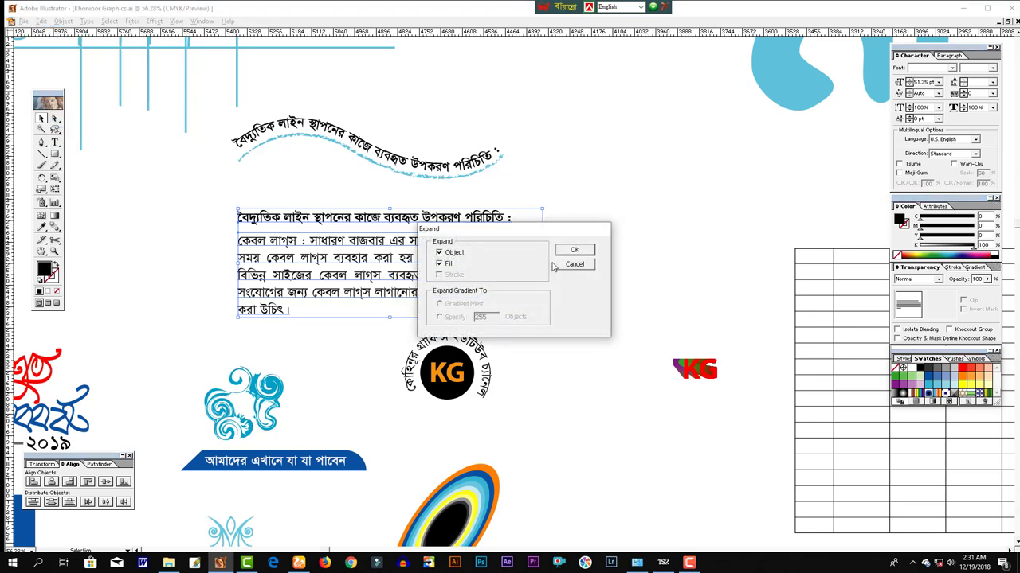
left_click(567, 257)
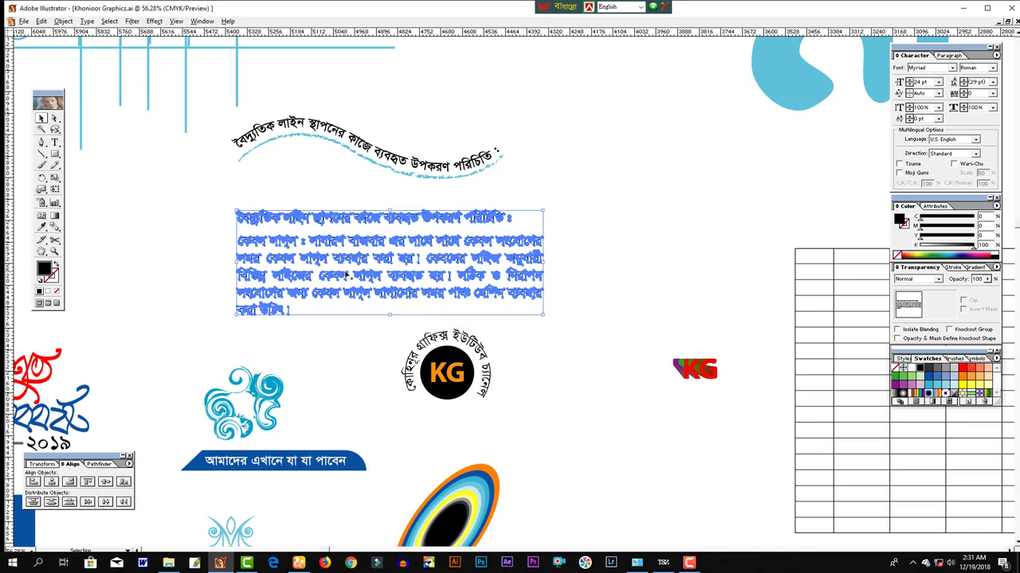
left_click(66, 21)
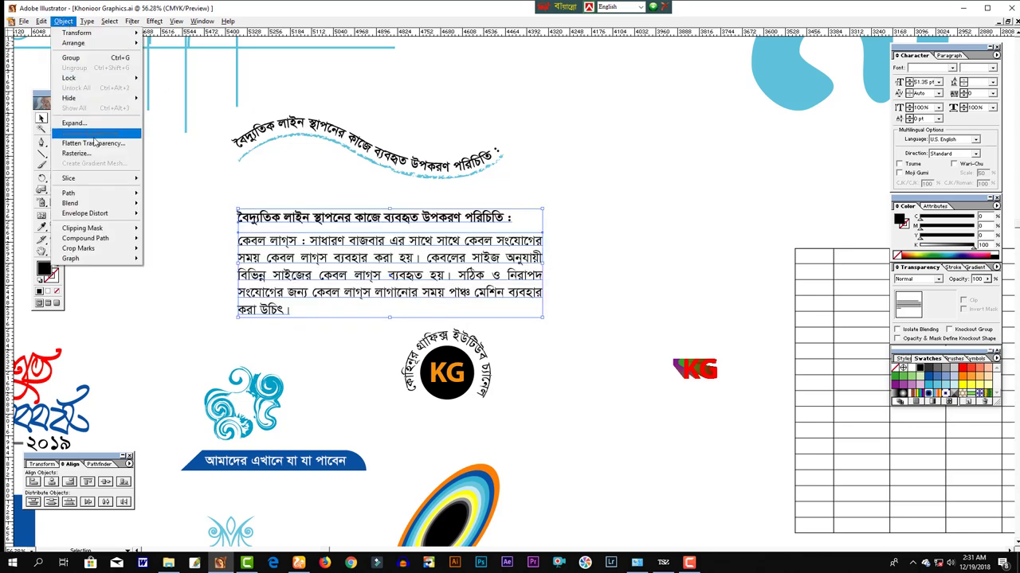
mouse_move(95, 178)
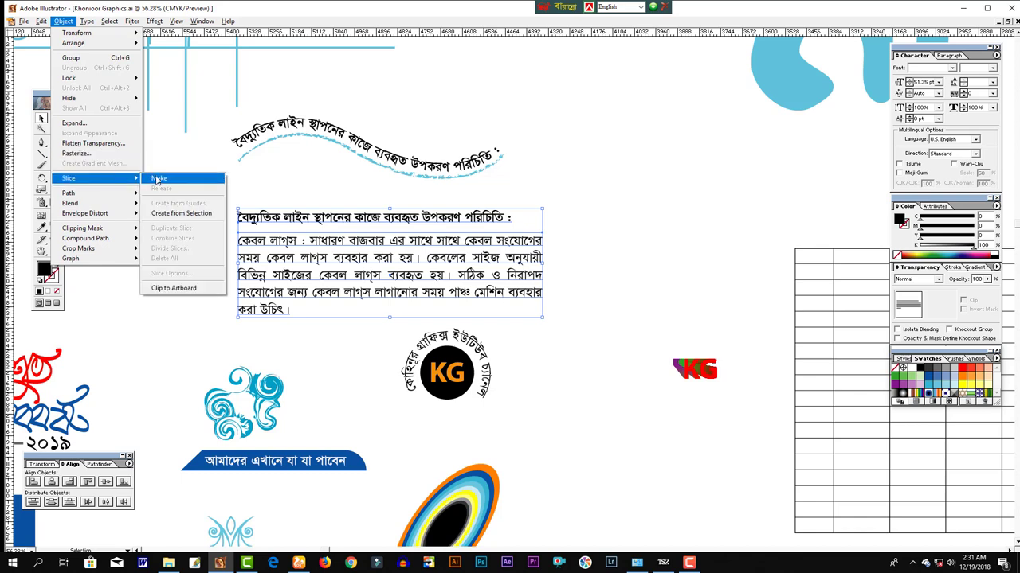
left_click(163, 180)
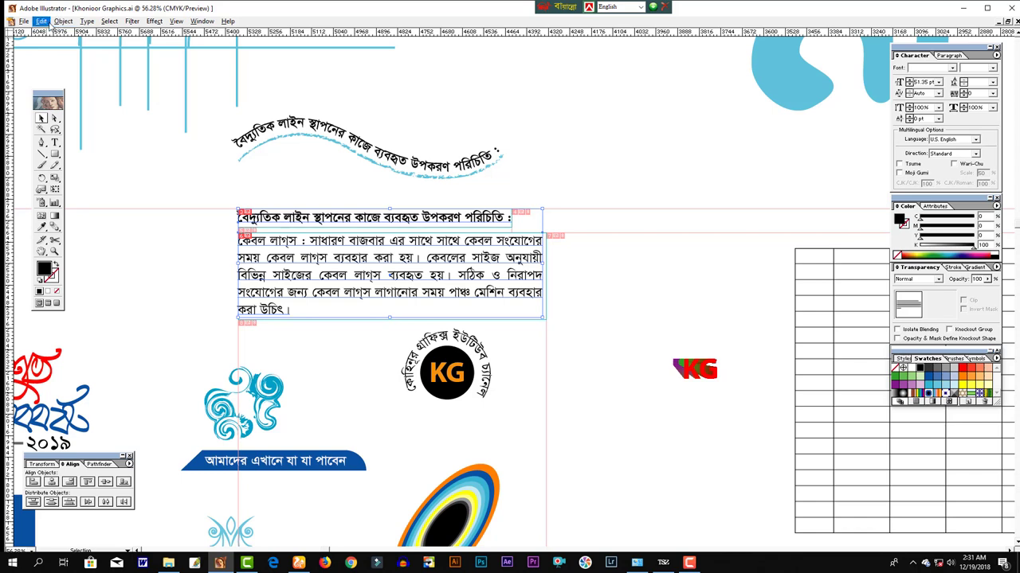
left_click(63, 21)
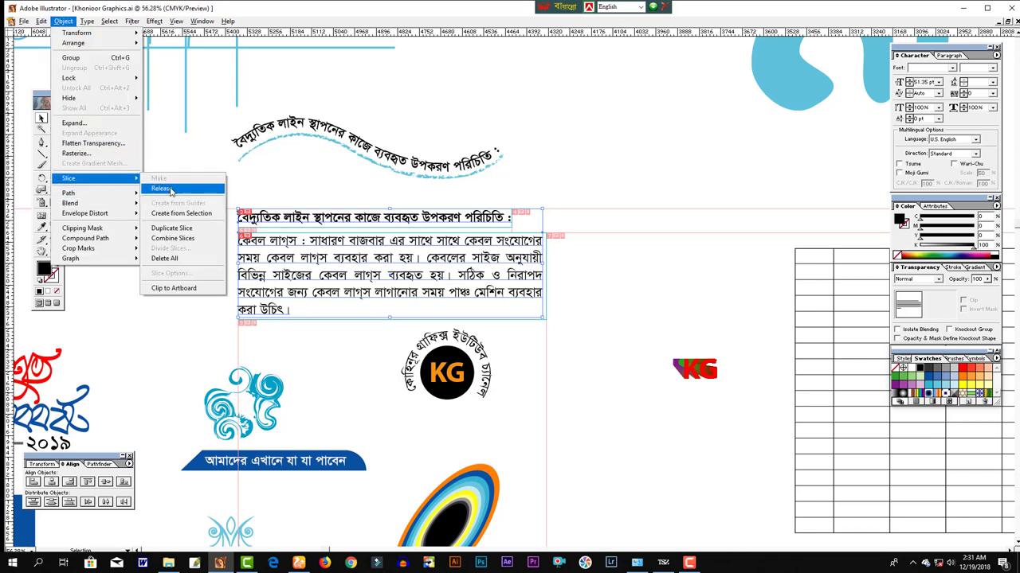
left_click(163, 189)
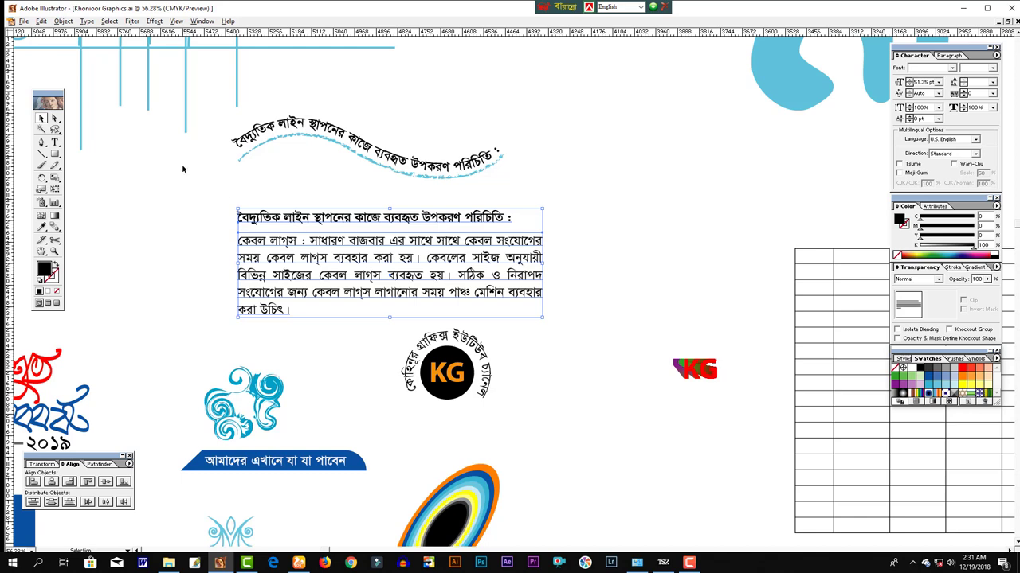
left_click(63, 21)
mouse_move(68, 193)
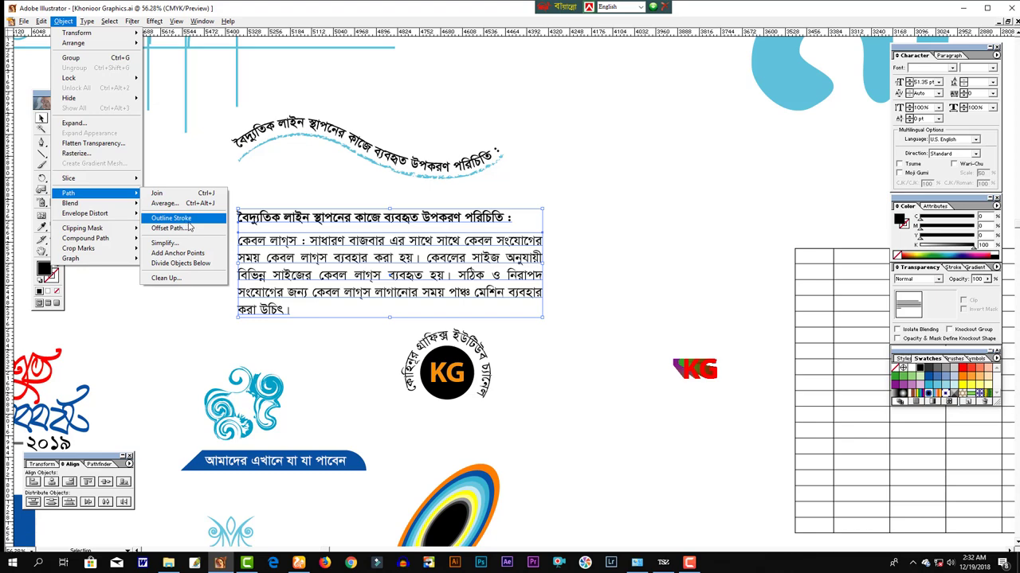
- Close the Path menu, deselect the paragraph and pan to the blank canvas beside মা
left_click(183, 170)
left_click(182, 171)
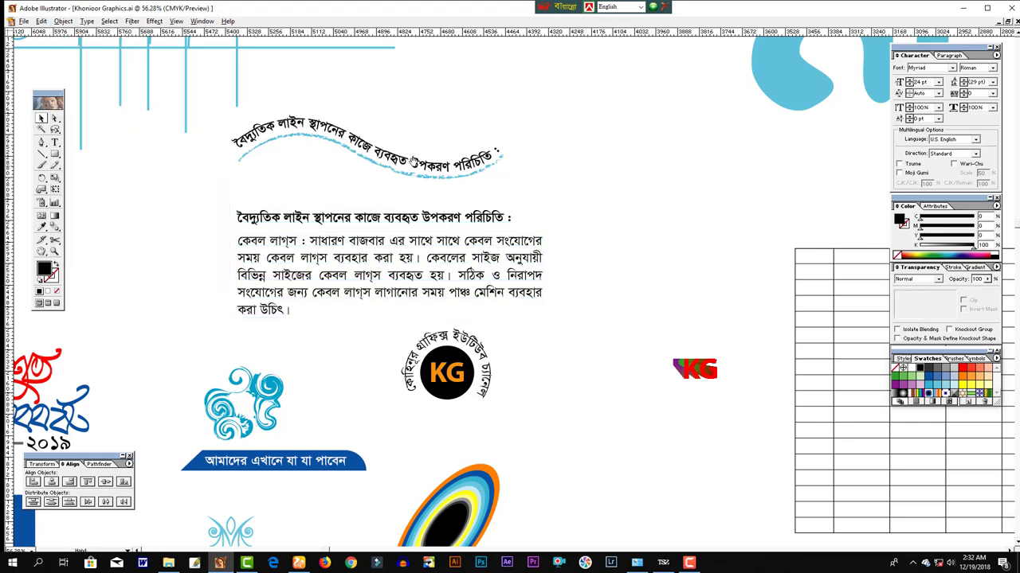
mouse_move(412, 162)
left_mouse_down()
mouse_move(280, 264)
mouse_move(311, 221)
mouse_move(364, 189)
mouse_move(391, 227)
mouse_move(20, 128)
left_mouse_up()
- Draw a trial diagonal line with the Pen tool, then delete it
left_click(42, 142)
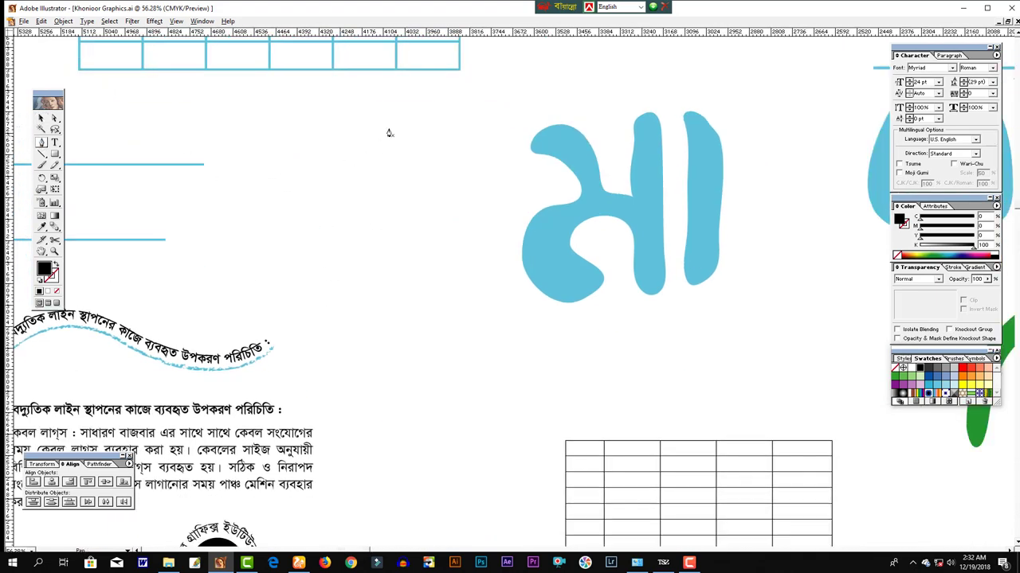
left_click(388, 123)
left_click(314, 183)
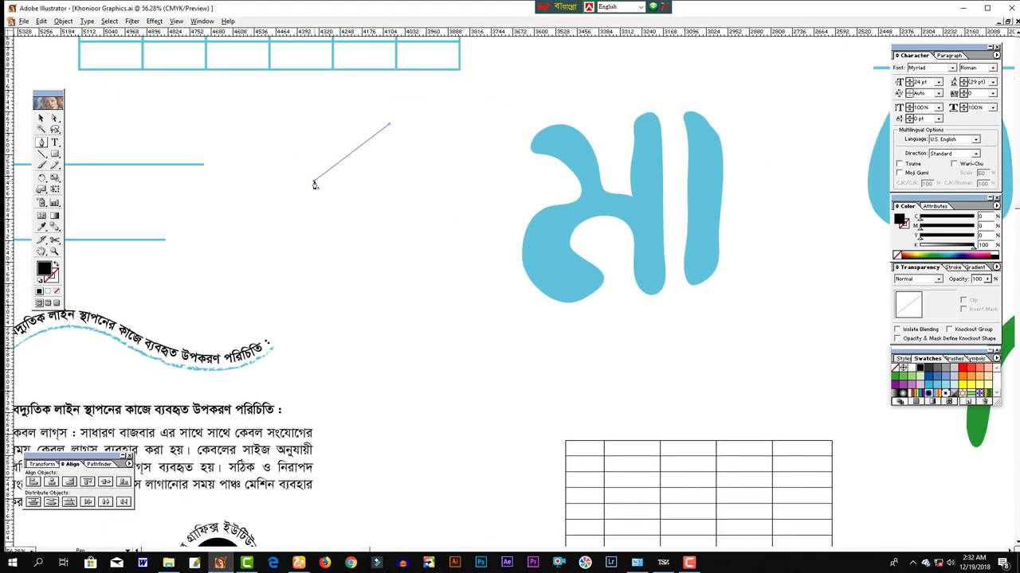
left_click(42, 117)
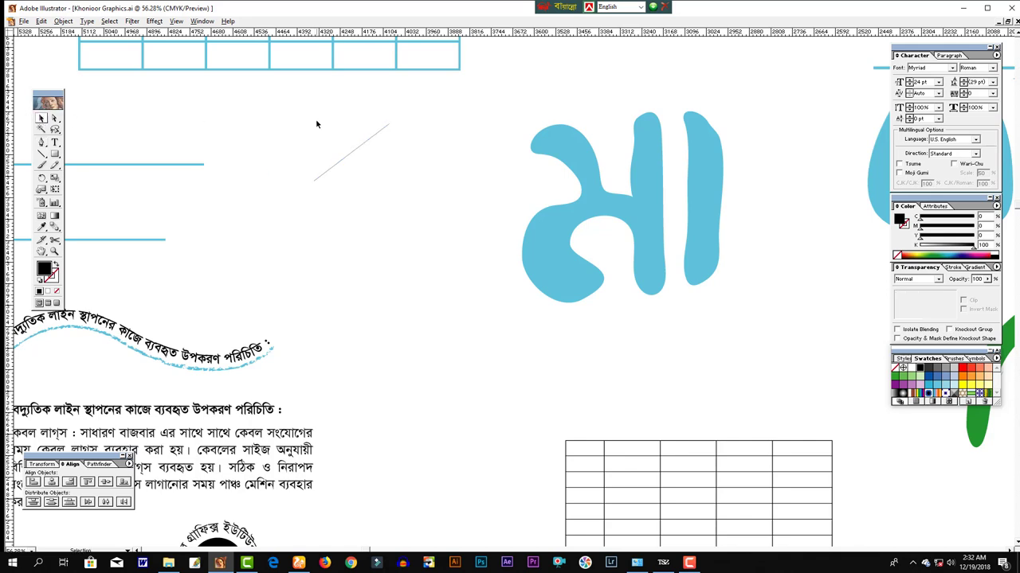
left_click_drag(316, 119, 400, 206)
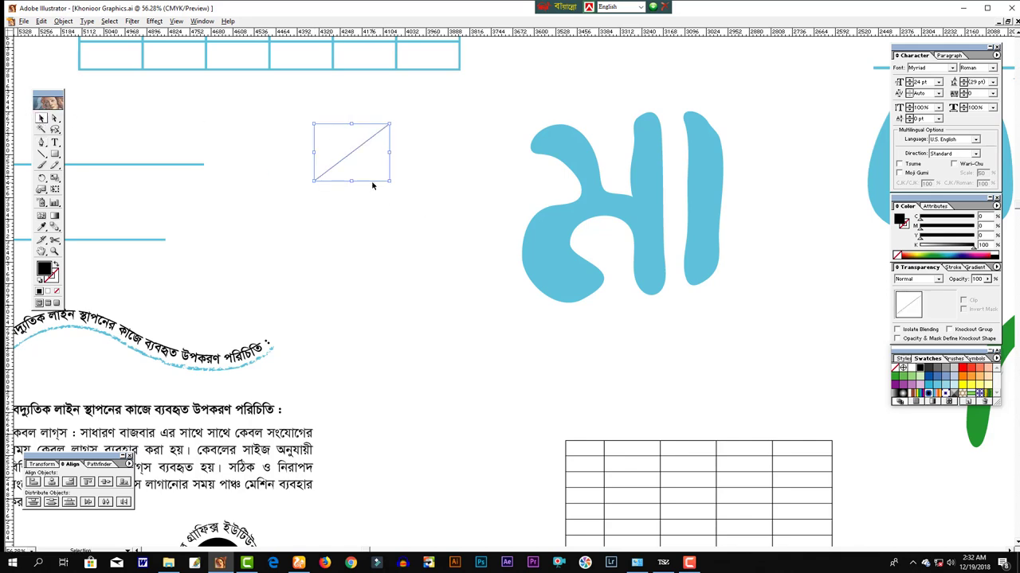
key("Delete")
- Draw a black triangle left of the মা letter and adjust its lower corner
left_click(41, 142)
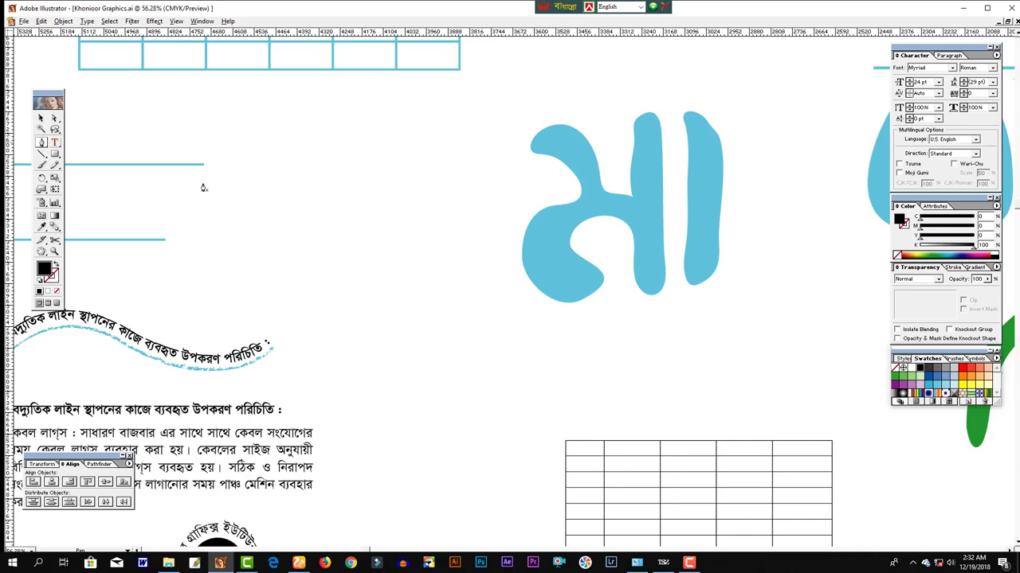
left_click(357, 152)
left_click(323, 216)
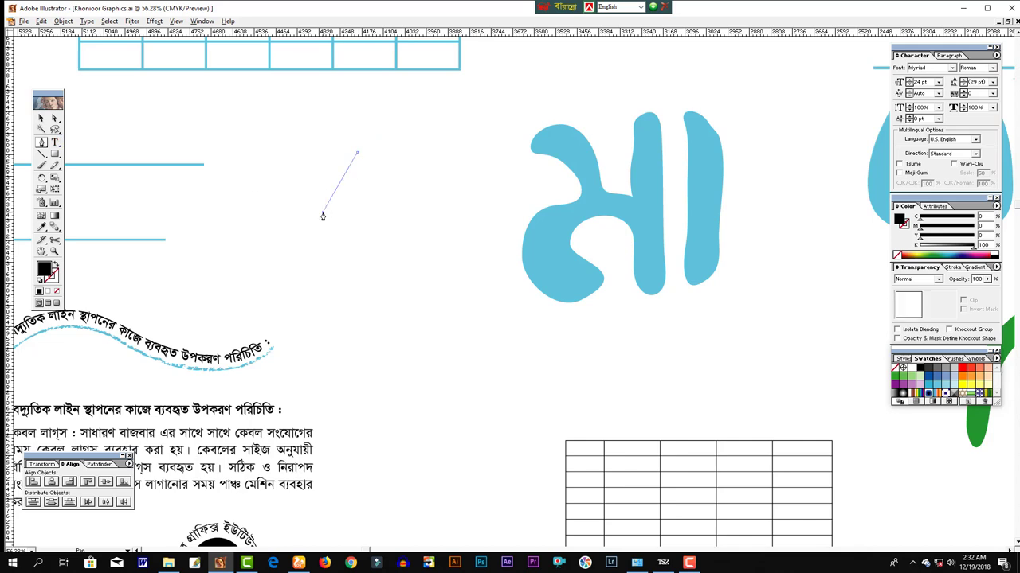
left_click(394, 248)
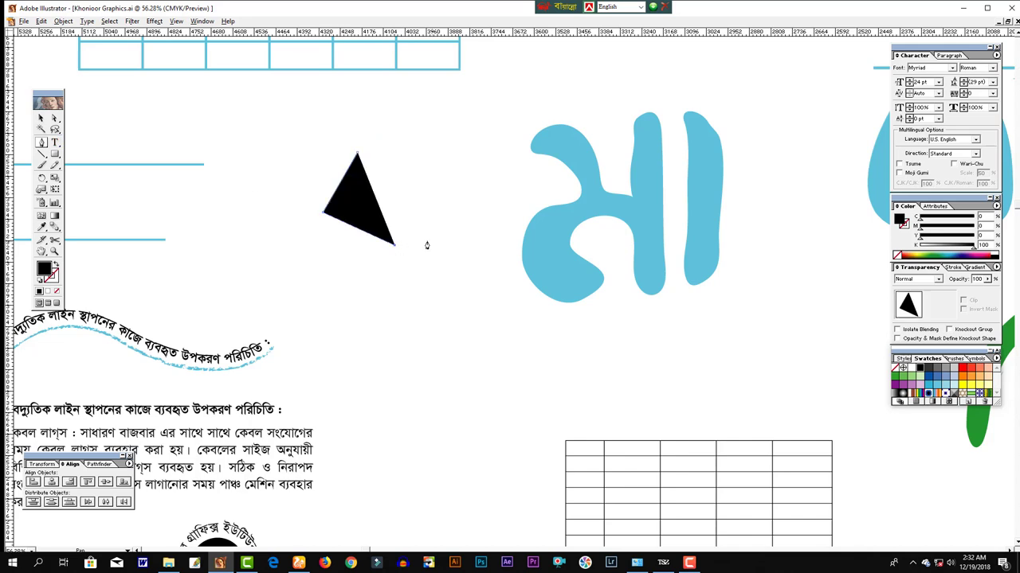
left_click_drag(390, 257, 390, 262)
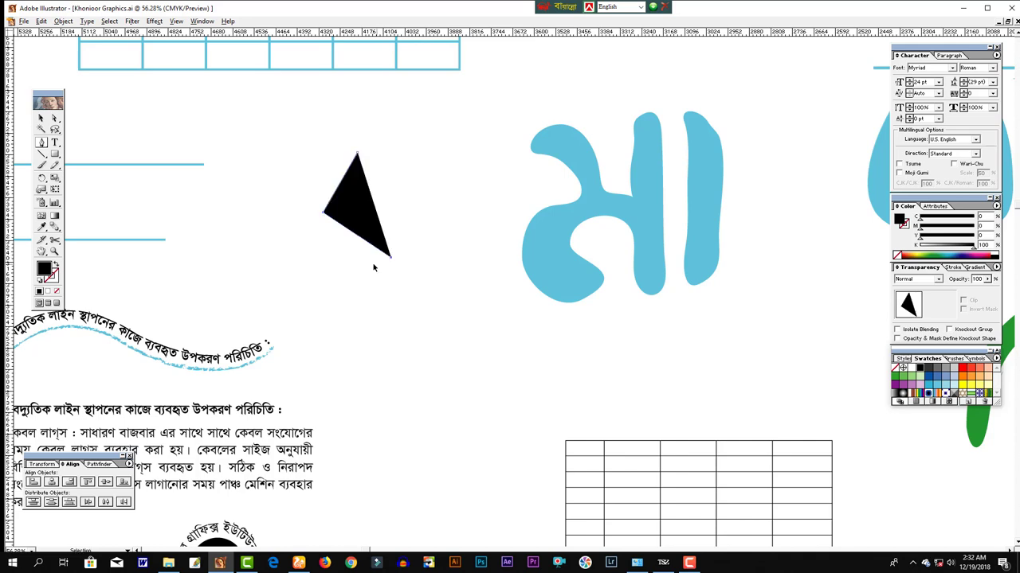
key("ctrl+z")
left_click(372, 263)
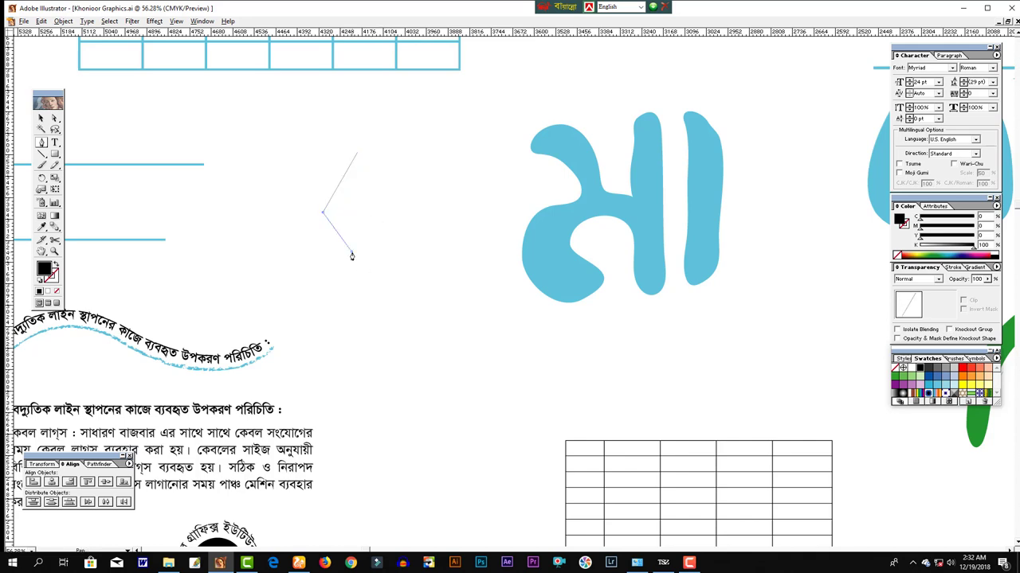
left_click_drag(348, 251, 360, 261)
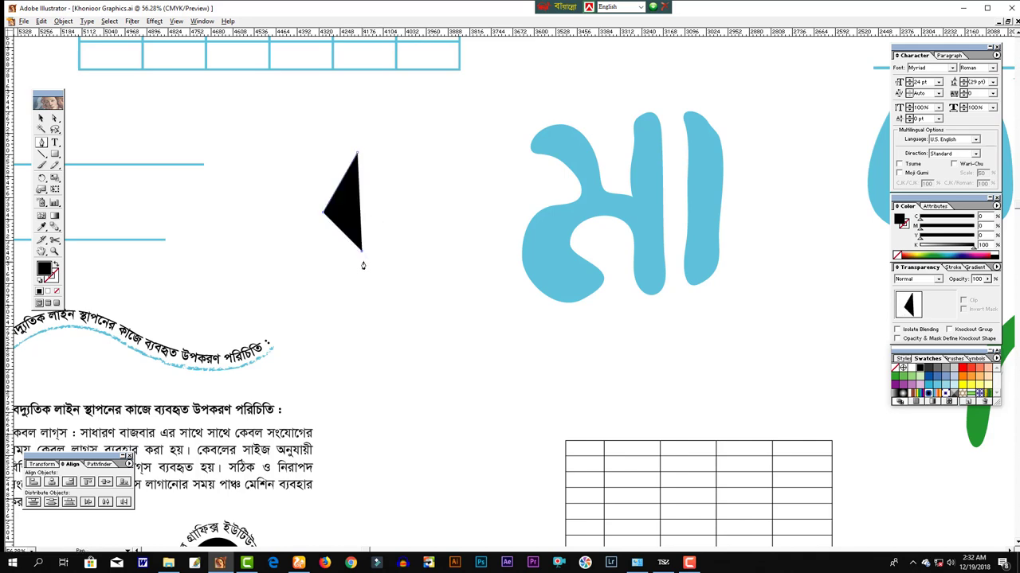
- Average the triangle's two right corners on the Vertical axis so it points left
left_click(54, 118)
mouse_move(277, 173)
left_mouse_down()
mouse_move(323, 234)
mouse_move(317, 207)
left_mouse_up()
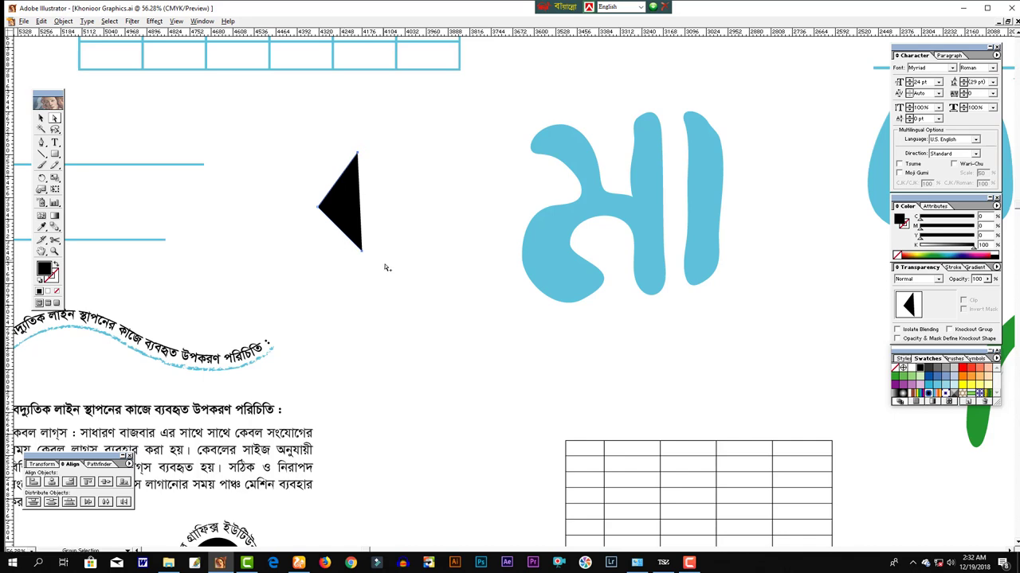
key("ctrl+alt+j")
left_click(481, 286)
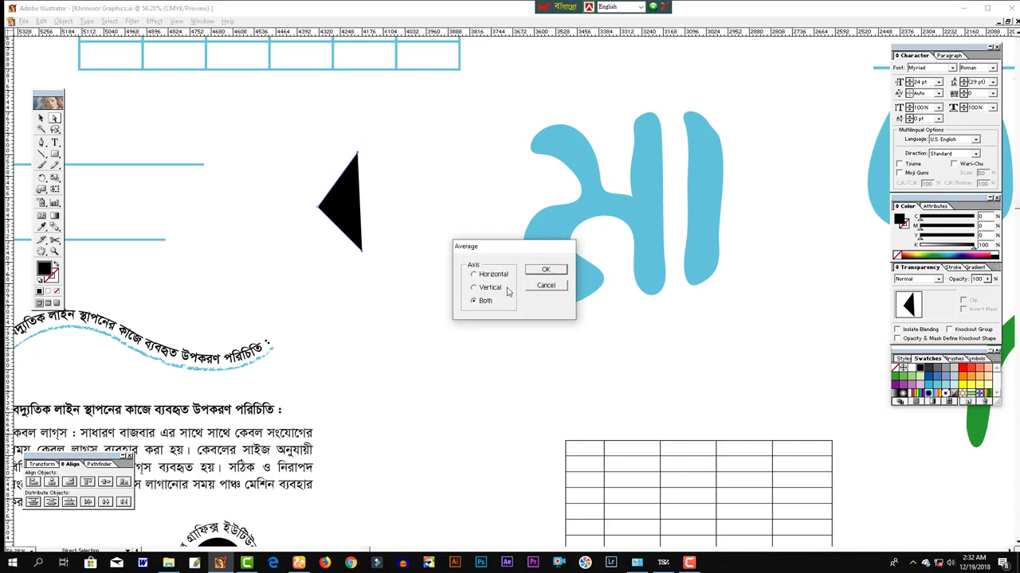
key("Return")
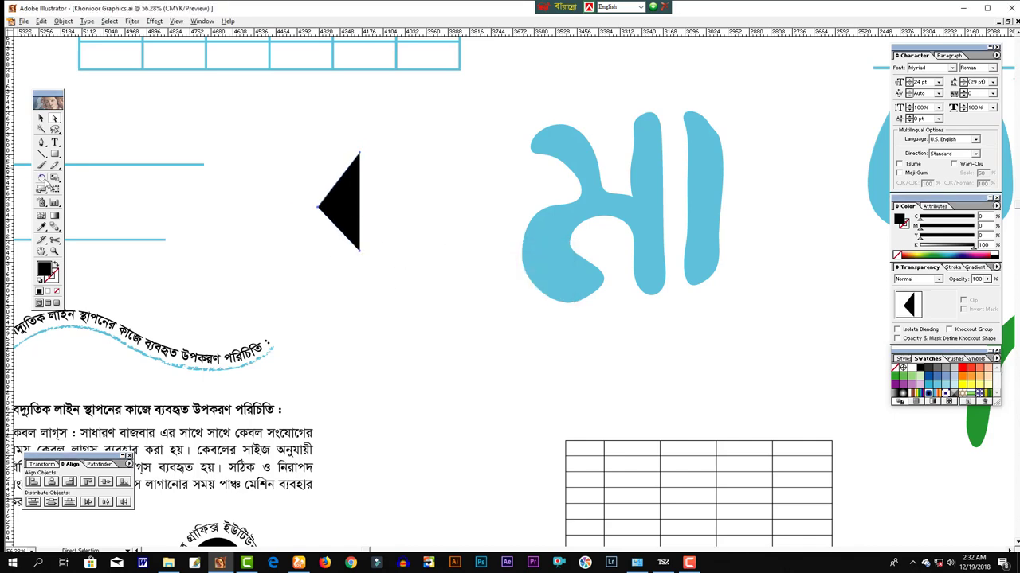
left_click_drag(43, 182, 67, 184)
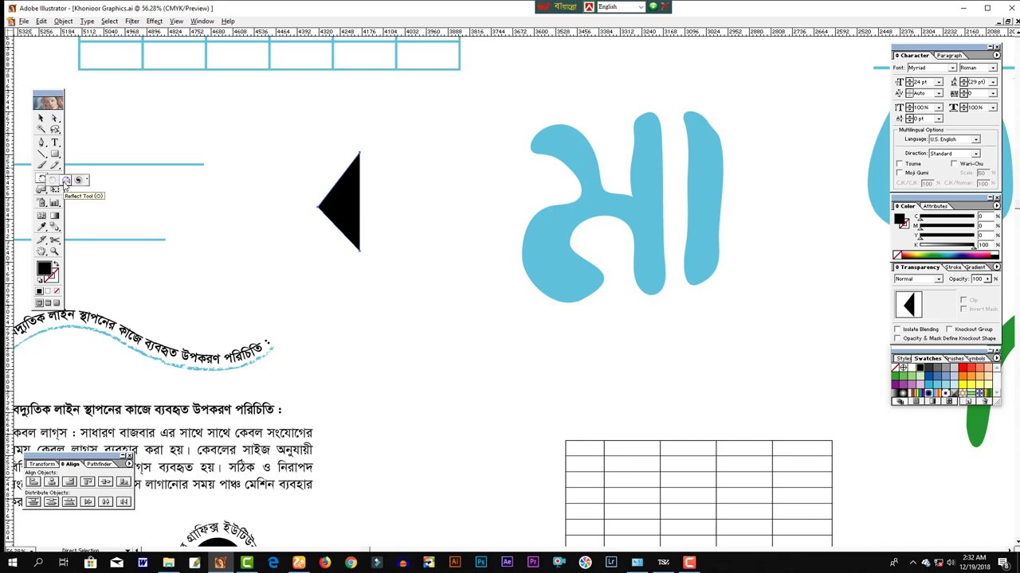
- Make a flipped, right-pointing copy of the triangle with Reflect and move it beside the original
double_click(45, 180)
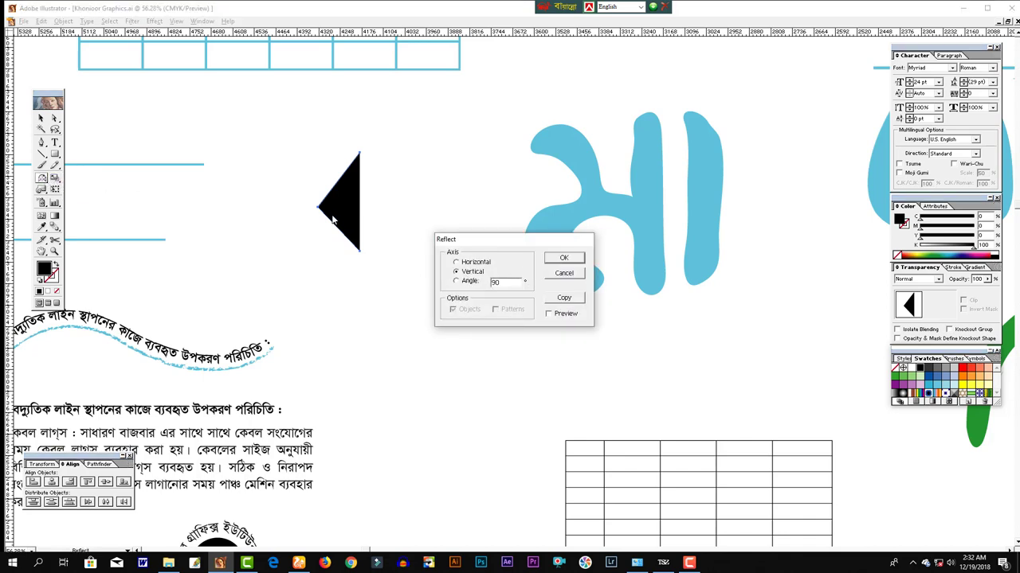
left_click(548, 313)
left_click(565, 300)
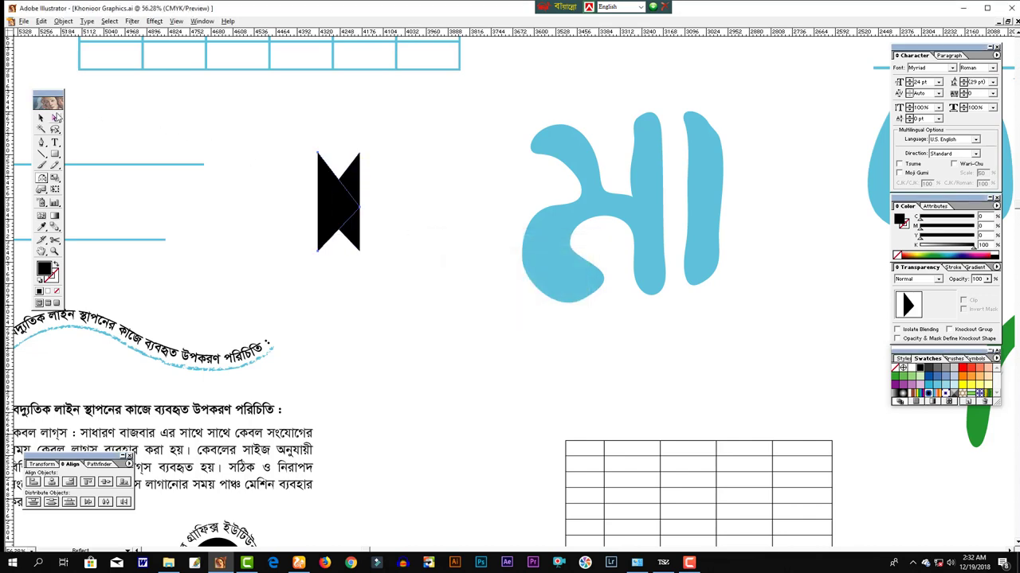
left_click(42, 117)
left_click_drag(336, 203, 388, 207)
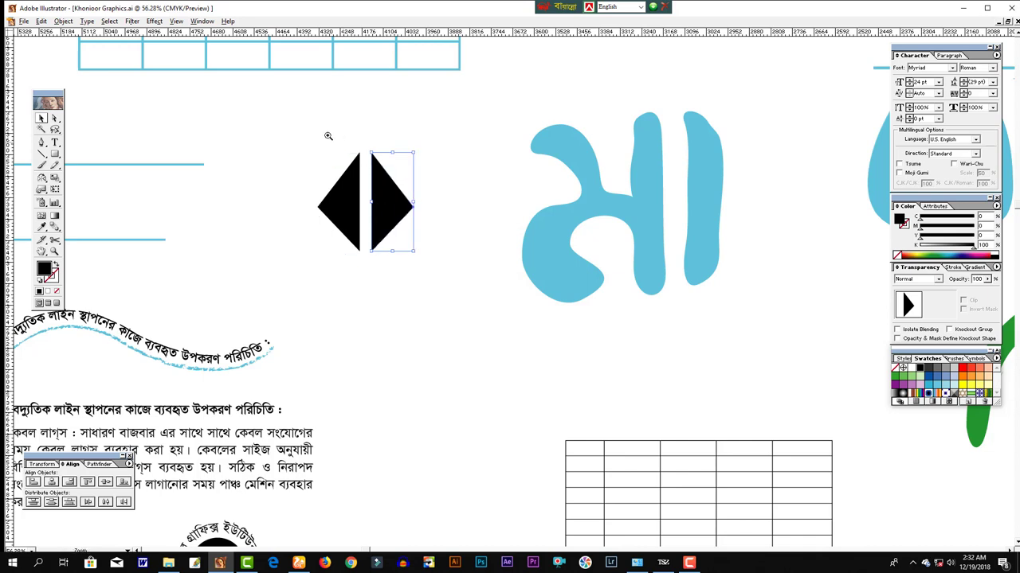
- Push the two triangles together into a diamond and fill its right half red
mouse_move(327, 136)
left_mouse_down()
mouse_move(457, 244)
mouse_move(415, 229)
mouse_move(360, 228)
left_mouse_up()
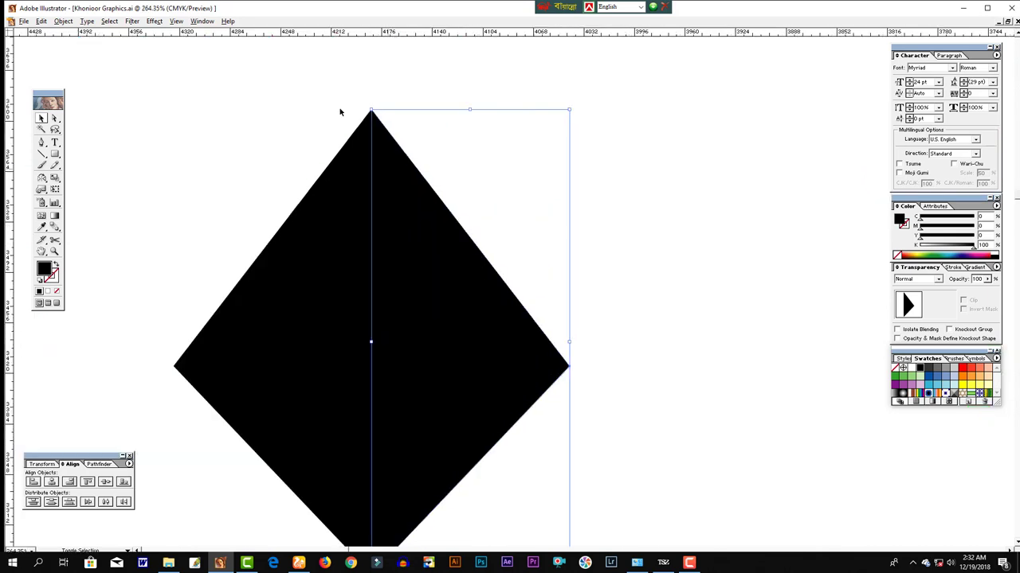
key("ctrl+minus")
key("ctrl+minus")
mouse_move(427, 170)
left_mouse_down()
mouse_move(477, 287)
mouse_move(375, 135)
left_mouse_up()
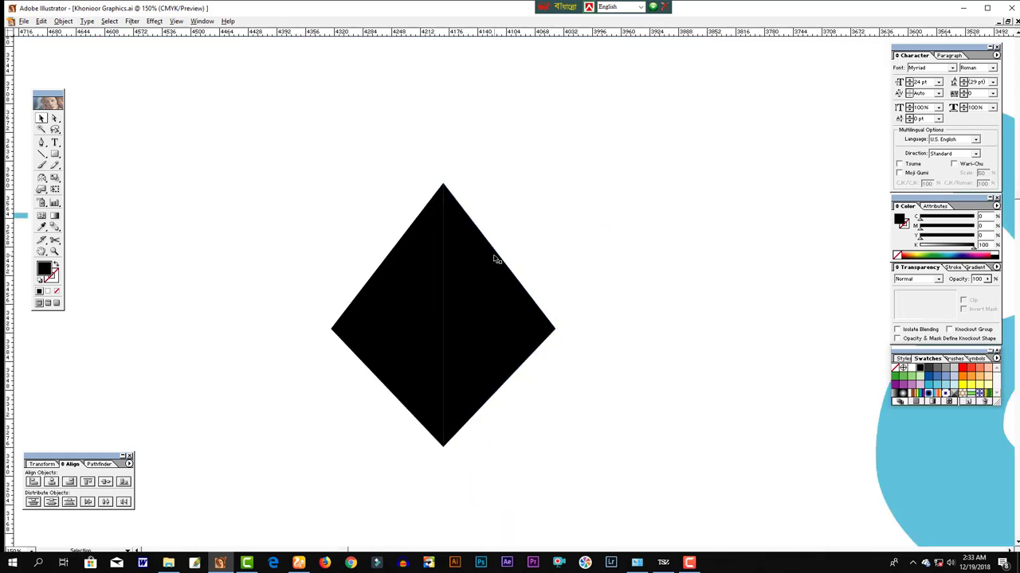
left_click_drag(501, 310, 599, 311)
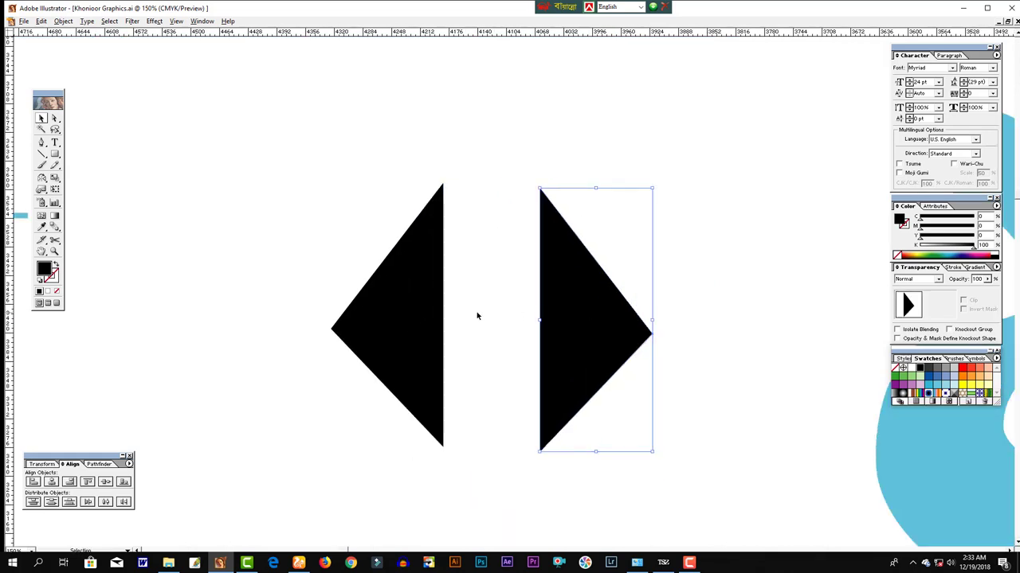
key("ctrl+z")
left_click_drag(404, 316, 363, 316)
key("ctrl+z")
left_click(494, 325)
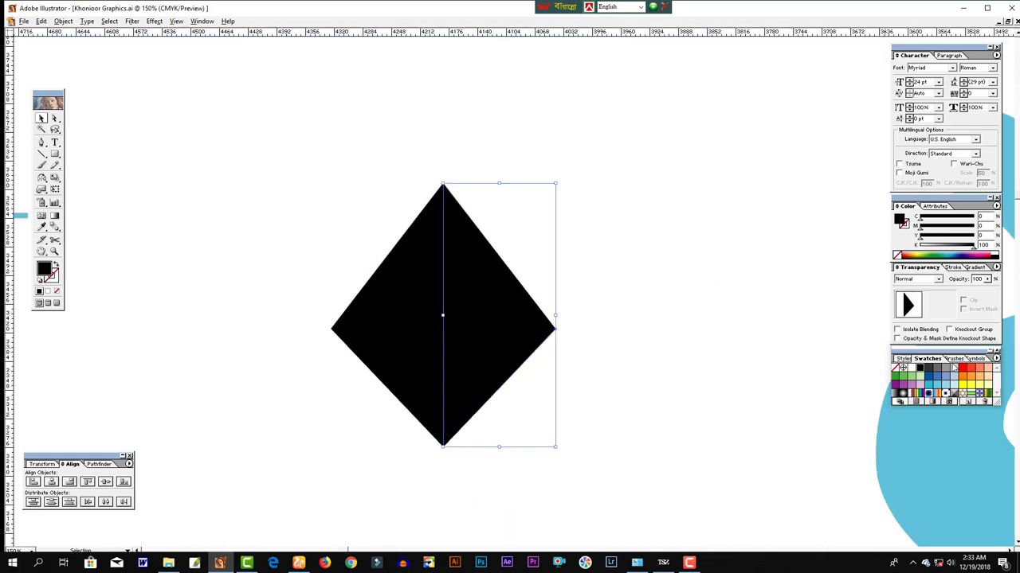
left_click(962, 368)
left_click(649, 370)
- Select the diamond's top anchors and join the black and red halves with Ctrl+J
key("ctrl+a")
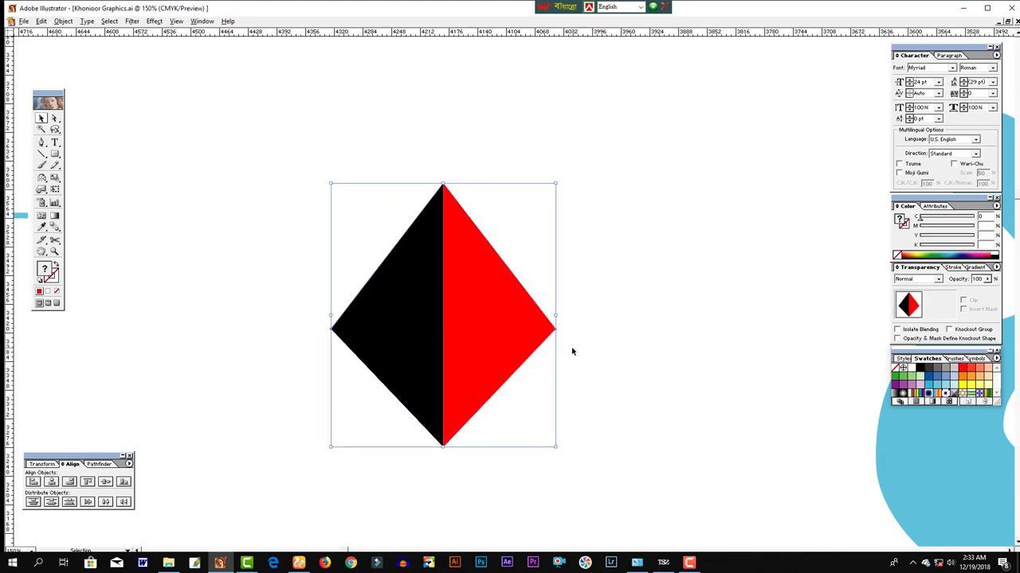
left_click(54, 118)
left_click(398, 147)
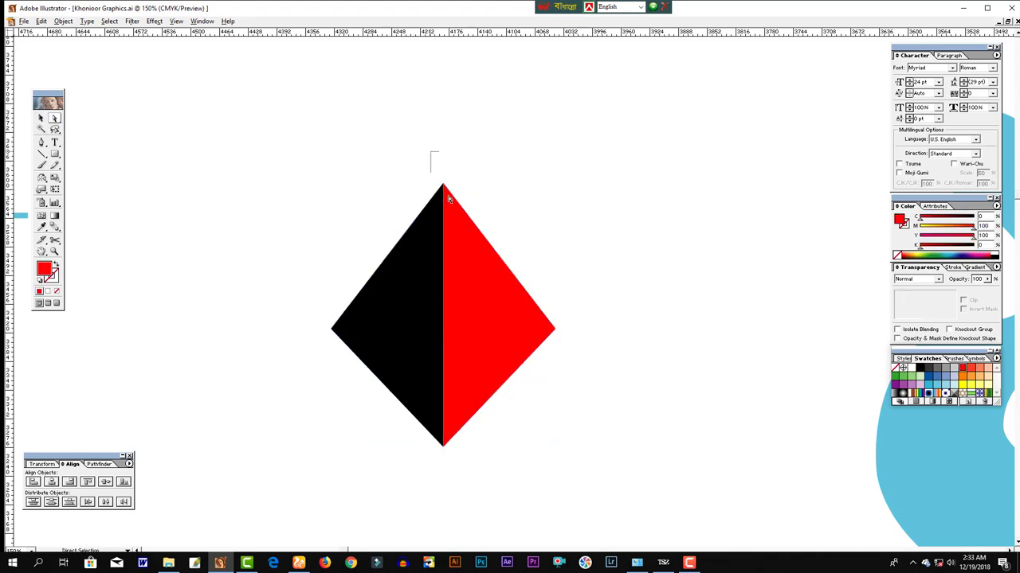
left_click_drag(433, 155, 454, 195)
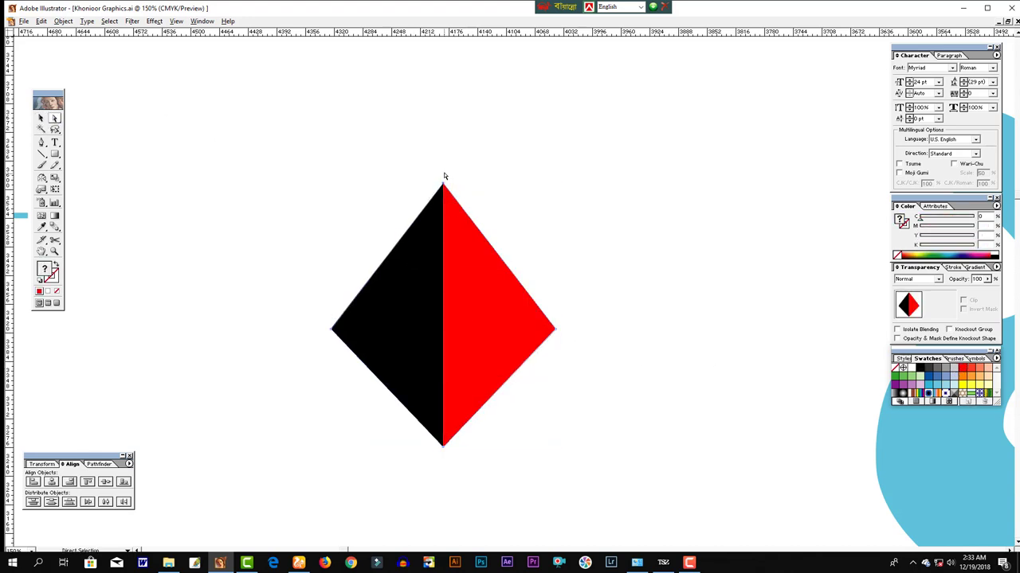
left_click(63, 21)
mouse_move(68, 194)
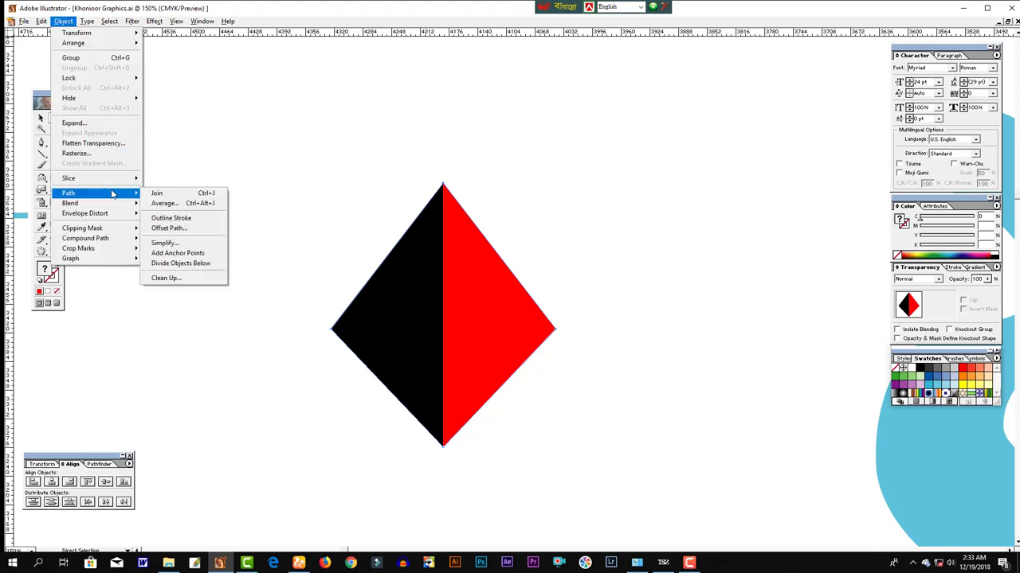
left_click(370, 151)
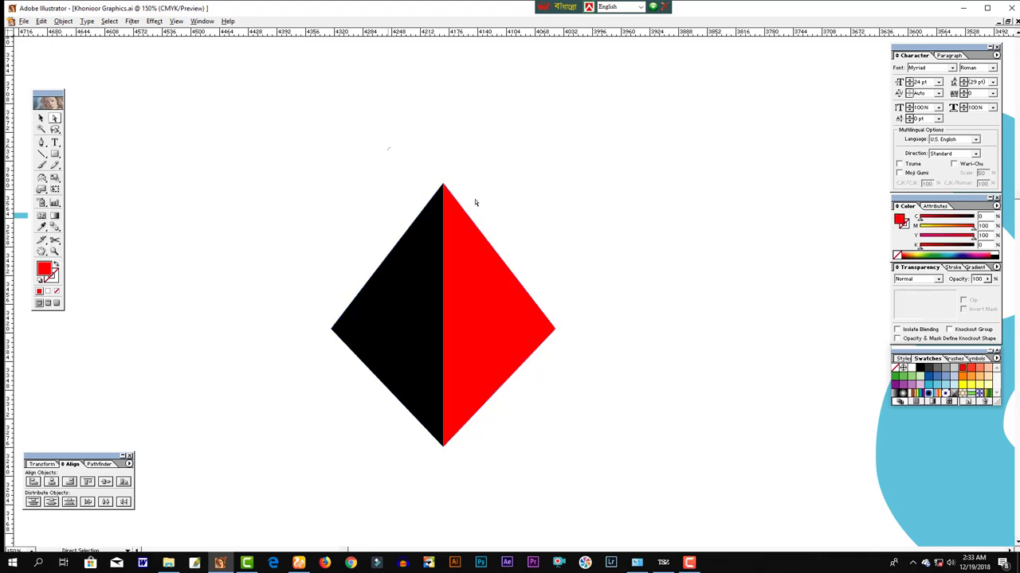
key("ctrl+j")
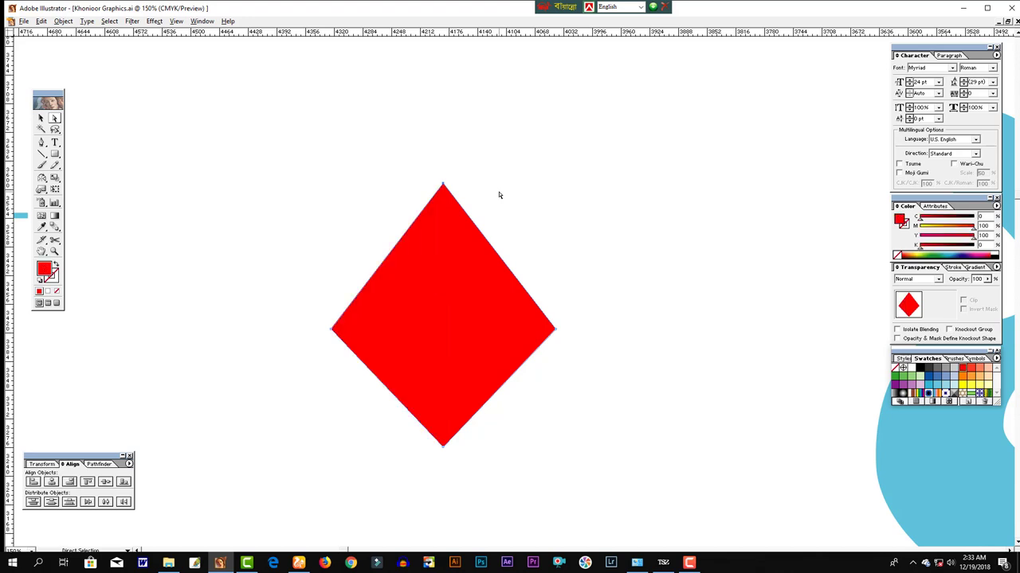
left_click_drag(465, 470, 402, 437)
- Drag the red diamond's side, top and corner anchors into a downward-pointing V
key("ctrl+minus")
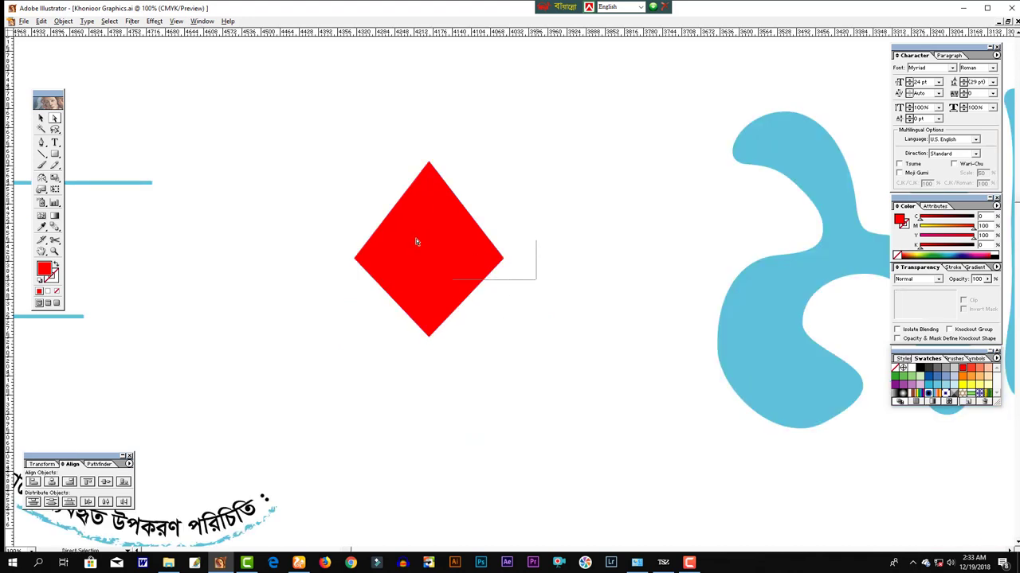
left_click_drag(505, 261, 515, 185)
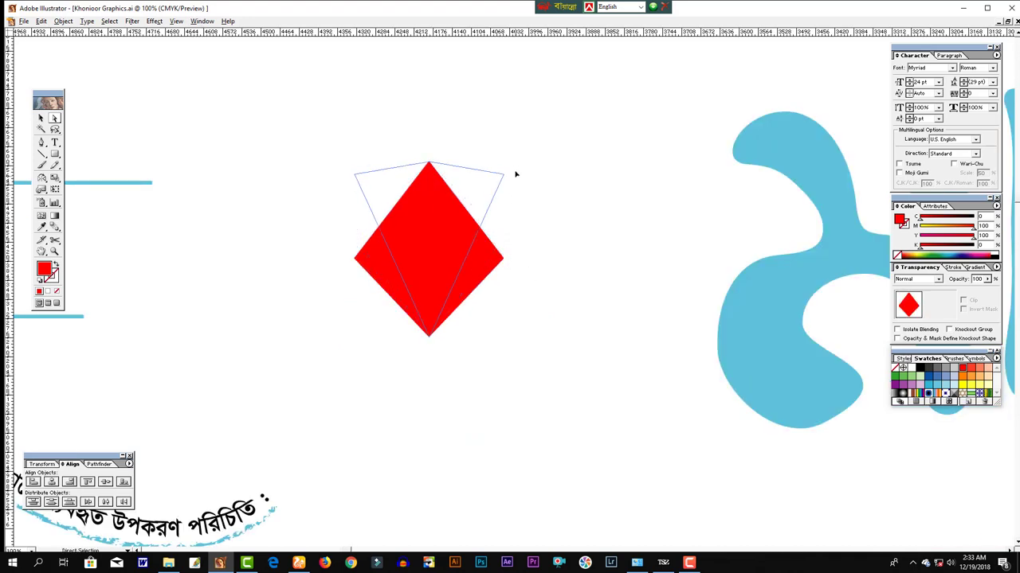
left_click(428, 157)
left_click(428, 161)
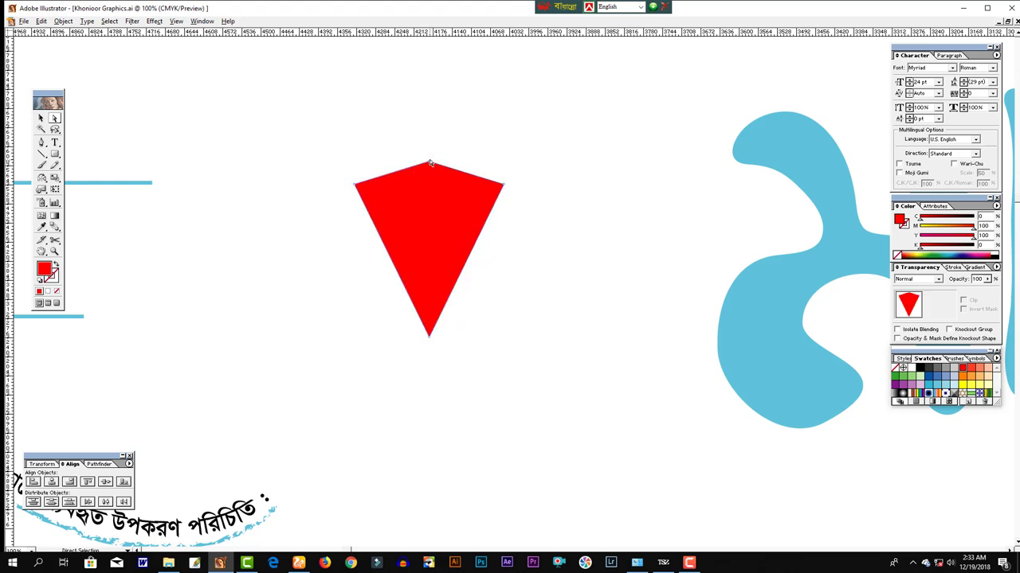
left_click(427, 155)
mouse_move(428, 160)
left_mouse_down()
mouse_move(435, 267)
mouse_move(348, 312)
mouse_move(353, 358)
mouse_move(355, 346)
left_mouse_up()
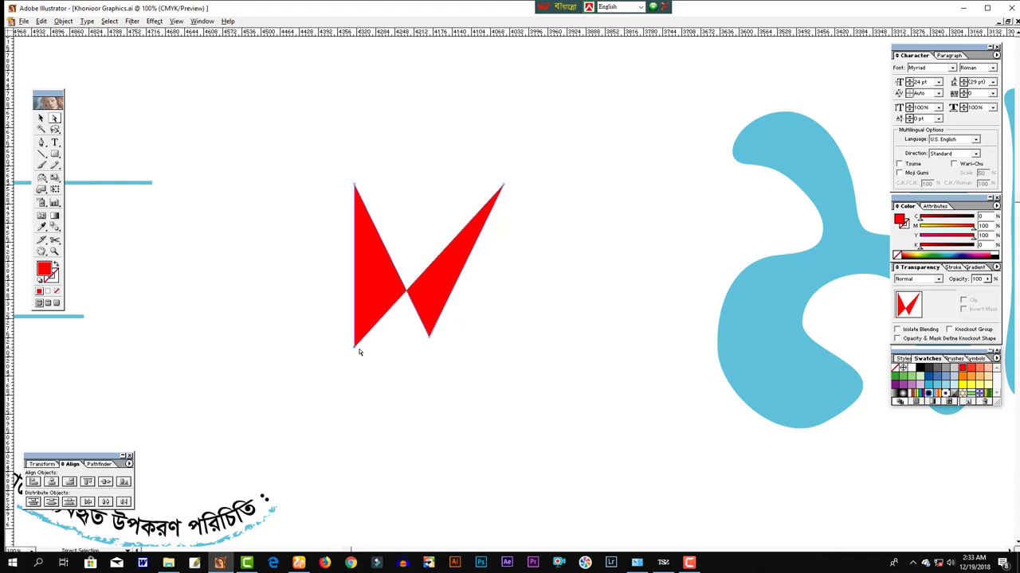
mouse_move(355, 345)
left_mouse_down()
mouse_move(384, 325)
mouse_move(383, 307)
mouse_move(430, 248)
left_mouse_up()
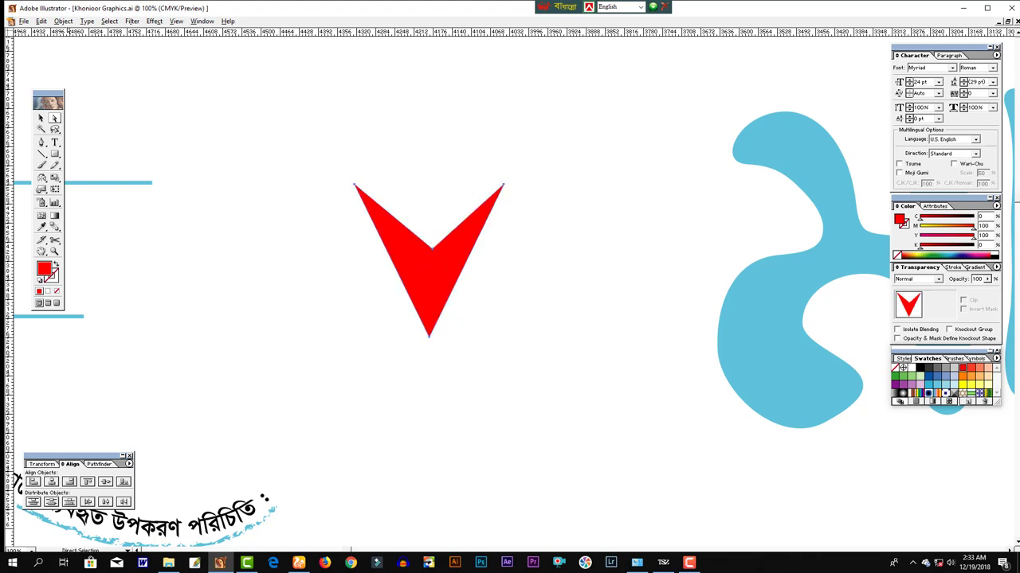
left_click(63, 20)
mouse_move(68, 192)
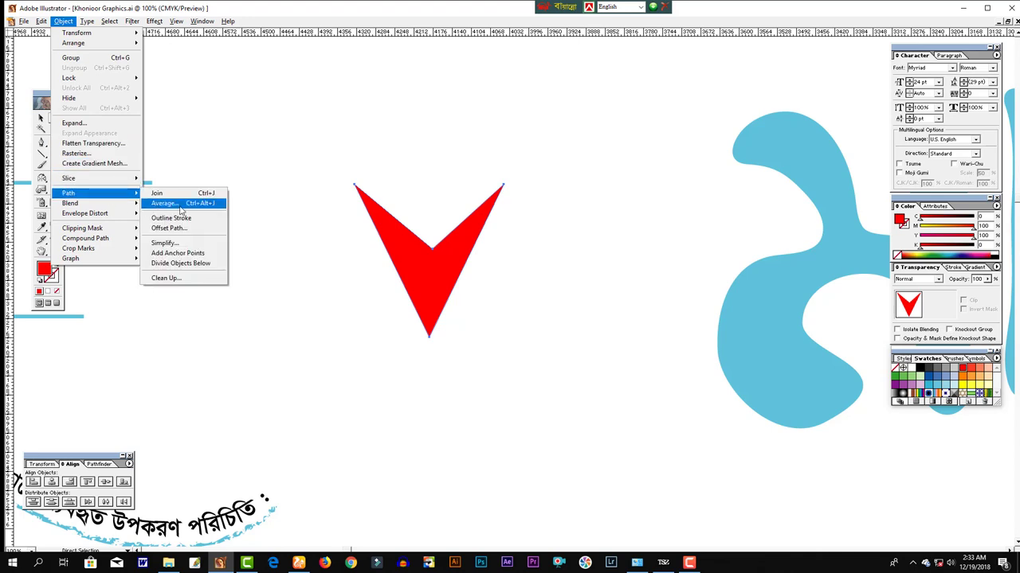
- Nudge the V's notch point and place a vertical guide through its bottom tip
left_click(421, 160)
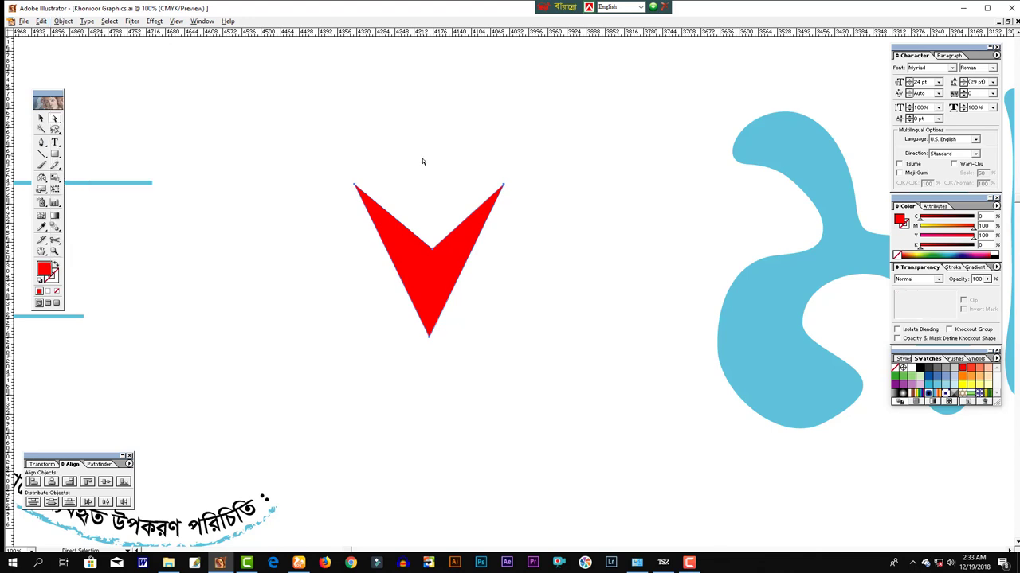
left_click(437, 267)
left_click_drag(433, 250, 441, 250)
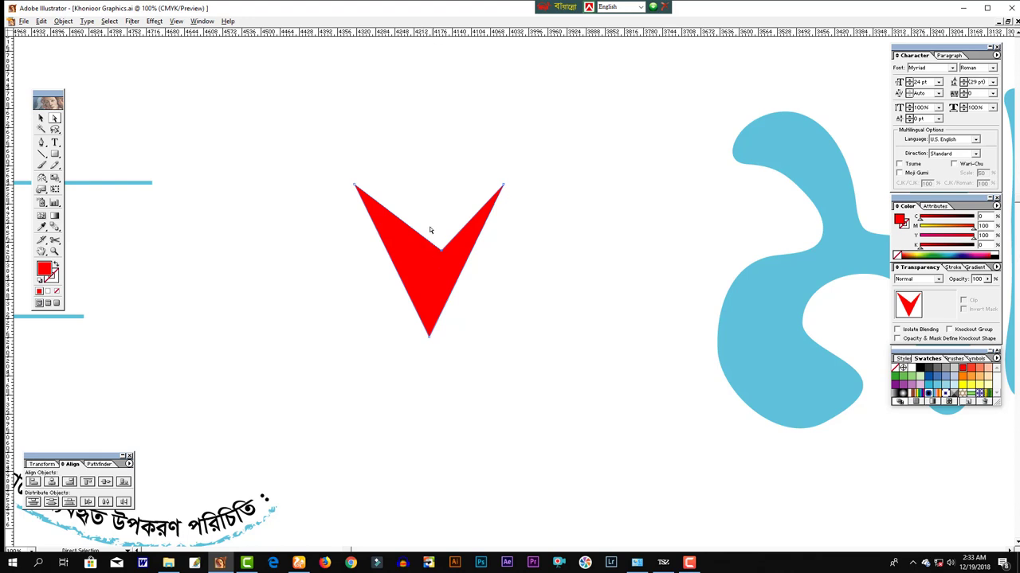
left_click_drag(420, 222, 446, 369)
left_click_drag(11, 396, 275, 386)
left_click_drag(430, 343, 434, 332)
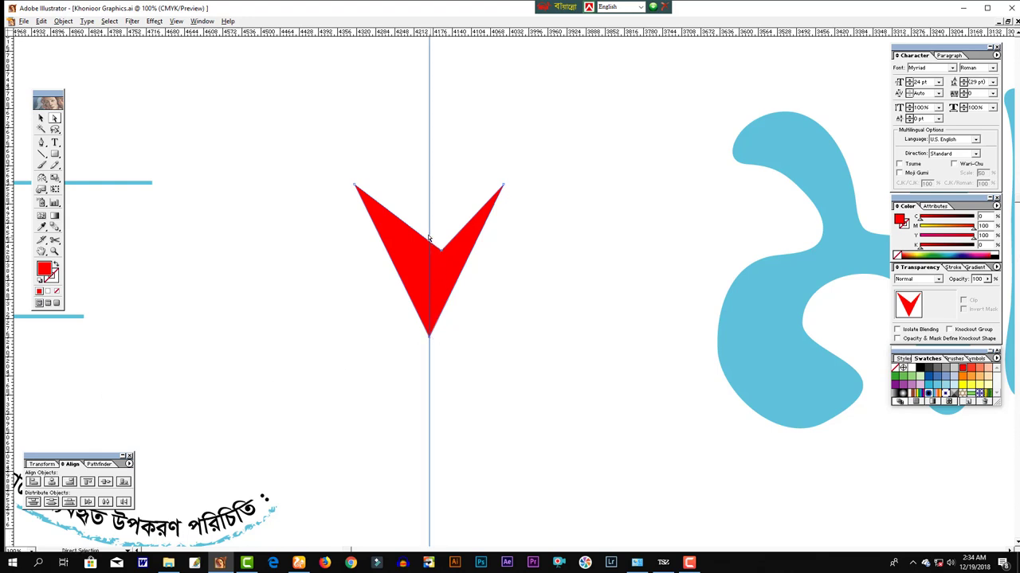
- Average the V's lower and left-arm points on the Vertical axis, centring the notch on the guide
left_click_drag(414, 215, 451, 387)
left_click_drag(407, 214, 458, 380)
key("ctrl+alt+j")
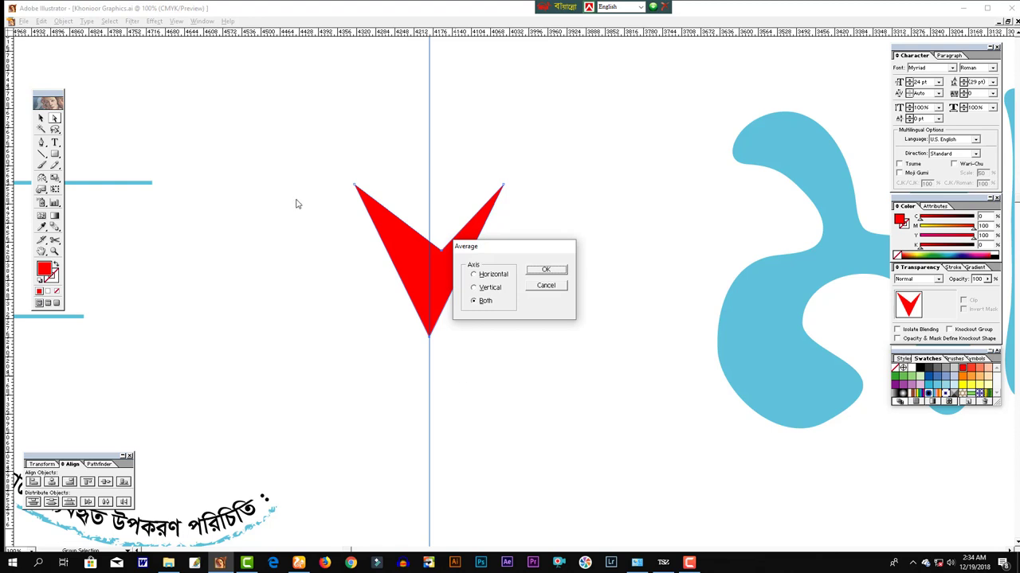
key("Escape")
left_click(63, 21)
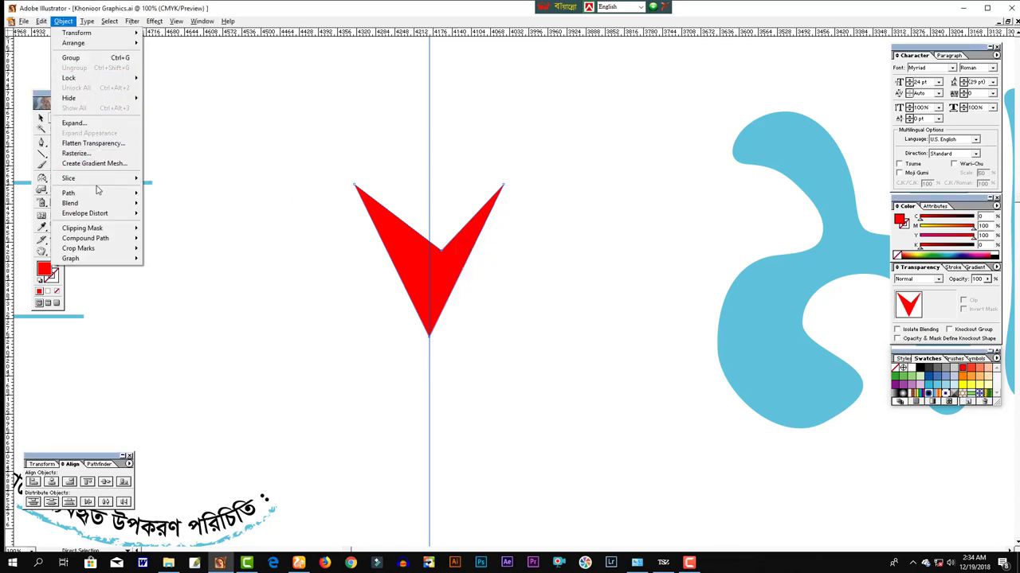
mouse_move(69, 192)
left_click(182, 203)
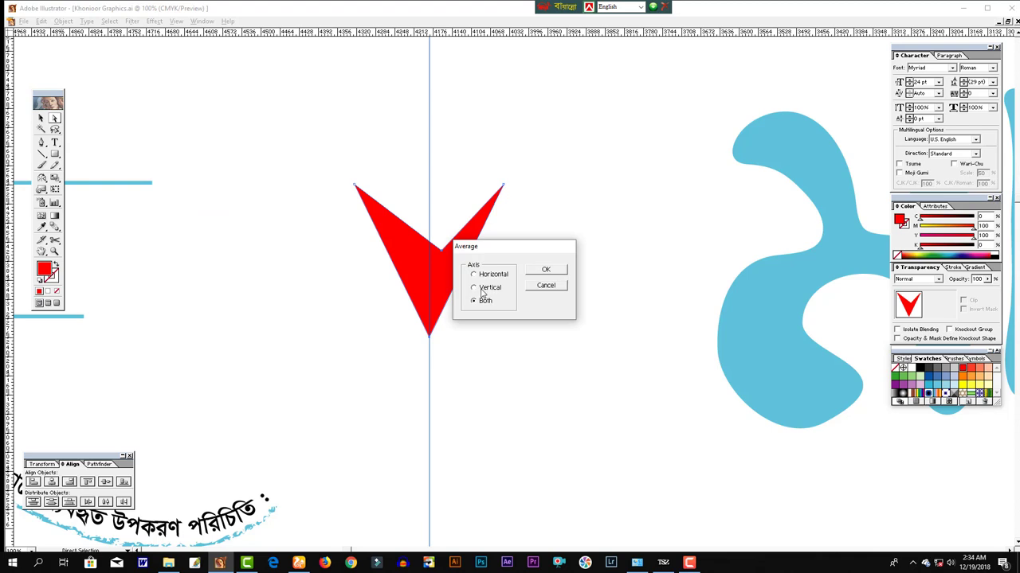
left_click(481, 292)
left_click(544, 275)
left_click(542, 274)
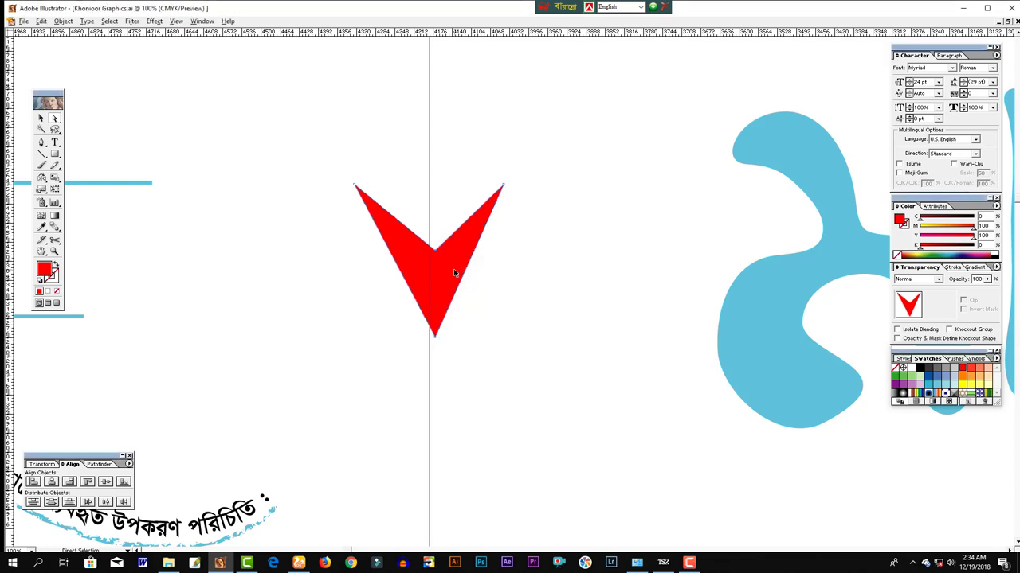
left_click_drag(454, 272, 449, 272)
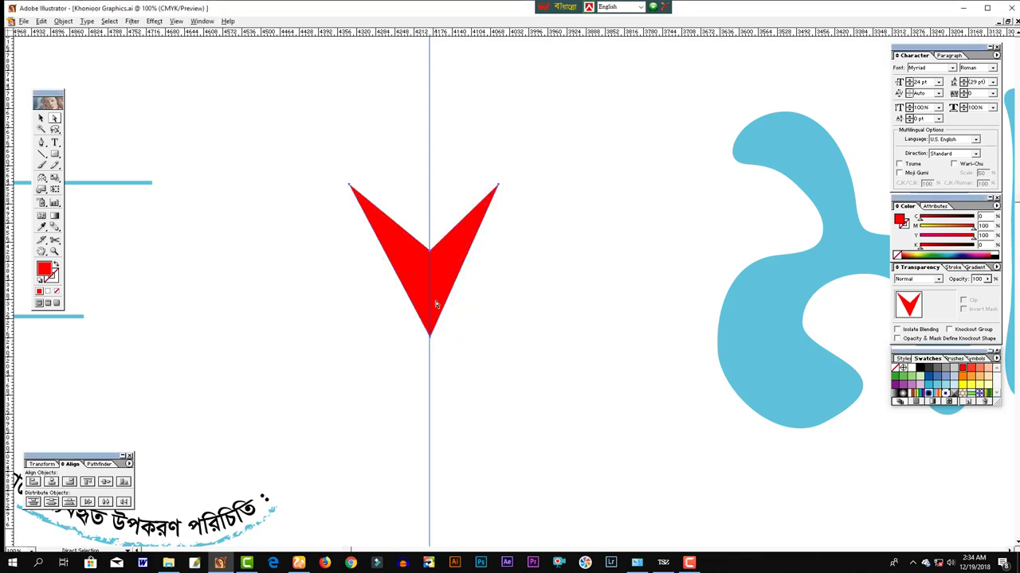
- Average the V's two top points on the Horizontal axis to level them, then deselect
left_click_drag(304, 170, 558, 211)
key("ctrl+alt+j")
left_click(489, 274)
left_click(541, 275)
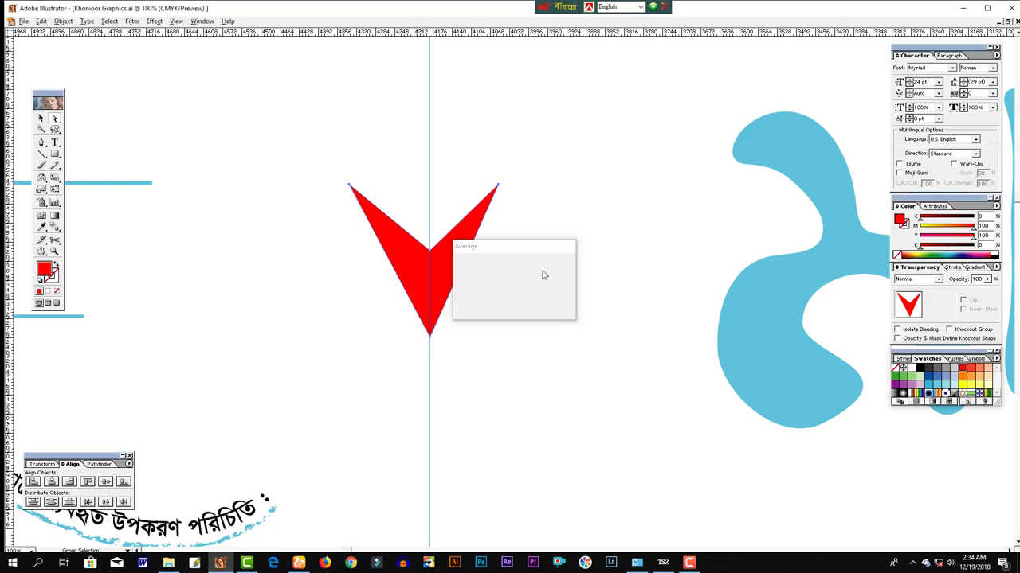
left_click(343, 226)
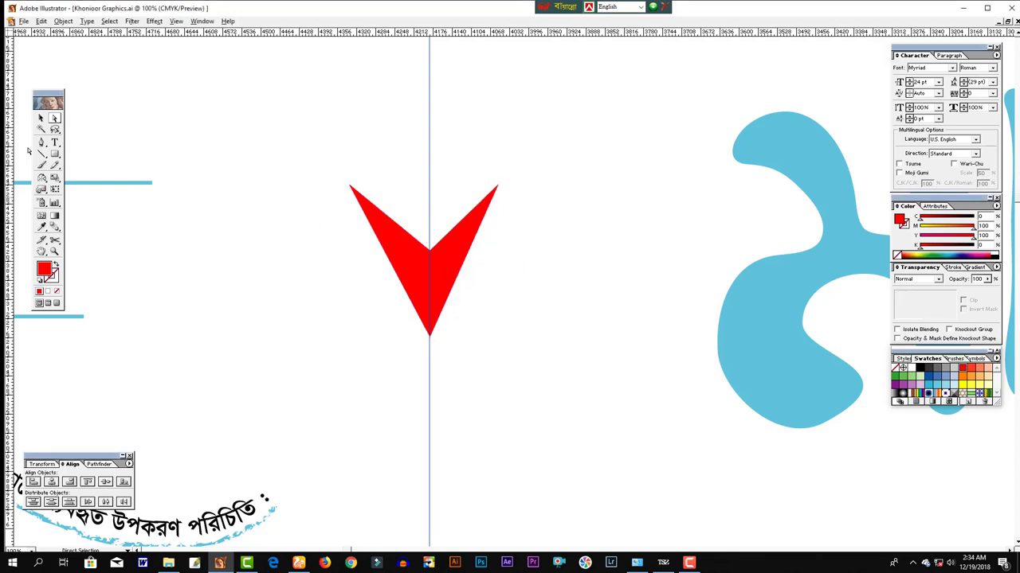
left_click(41, 118)
- Widen the red V chevron symmetrically, then nudge it slightly left
left_click(400, 229)
left_click(401, 229)
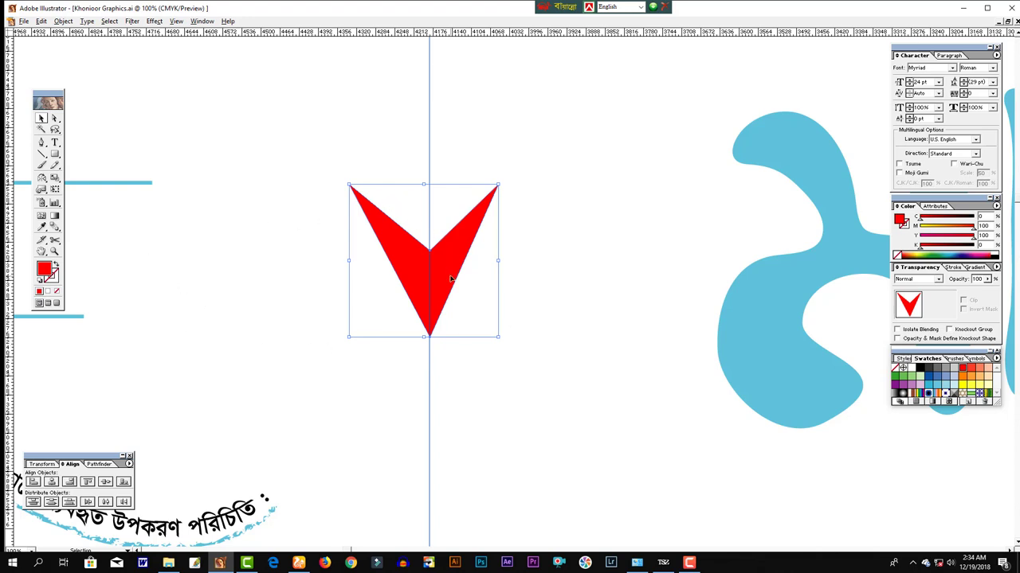
left_click(518, 328)
left_click(442, 302)
left_click_drag(498, 260, 515, 260)
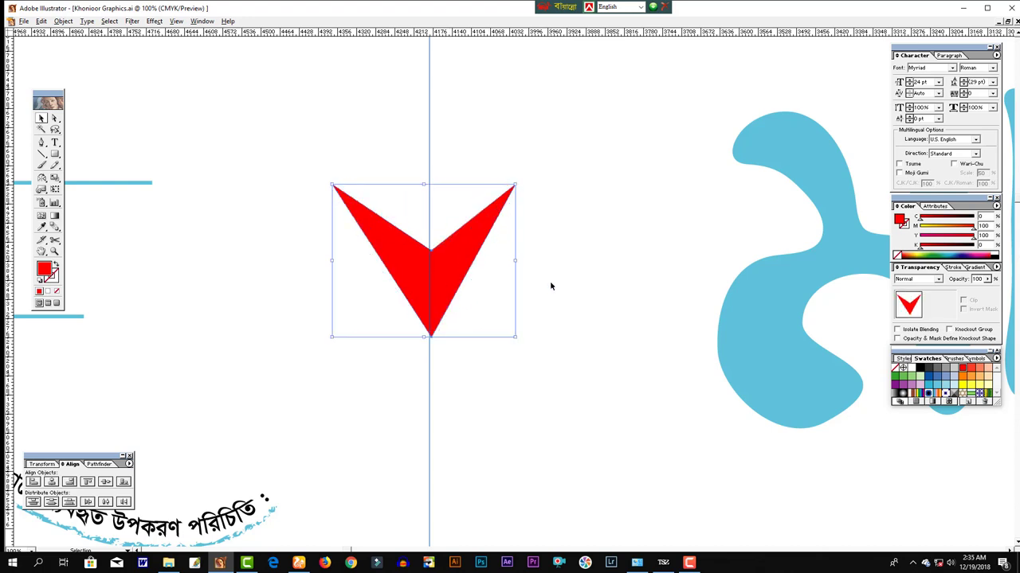
left_click_drag(453, 271, 449, 280)
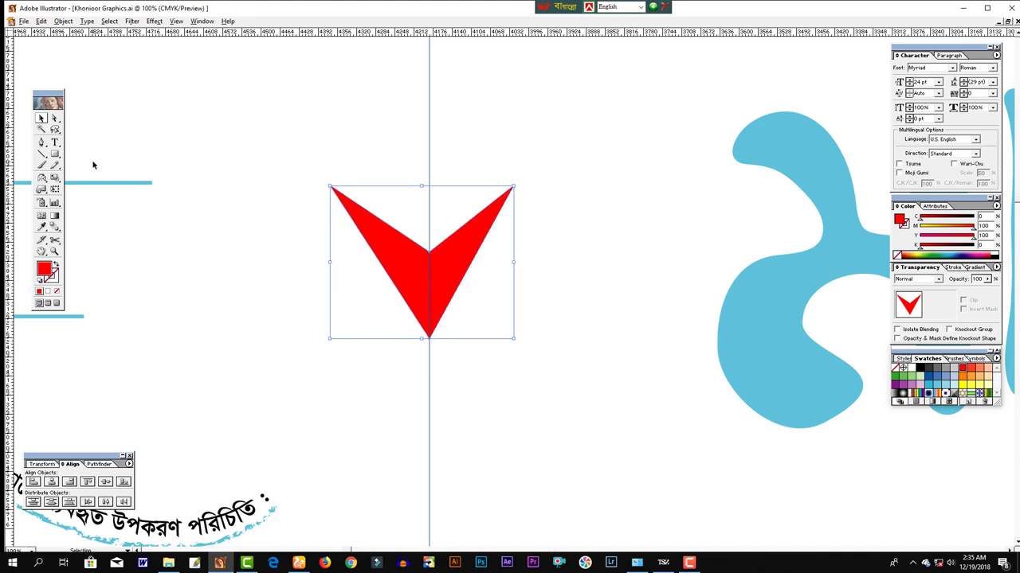
- Reselect the red V and view the Object > Path commands without applying any
left_click(129, 86)
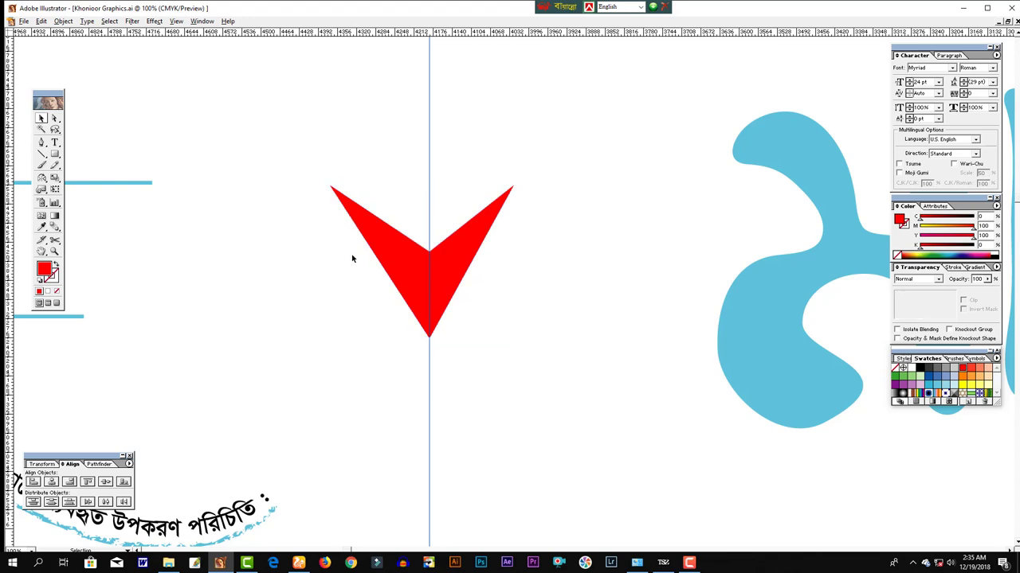
left_click(363, 223)
left_click(63, 21)
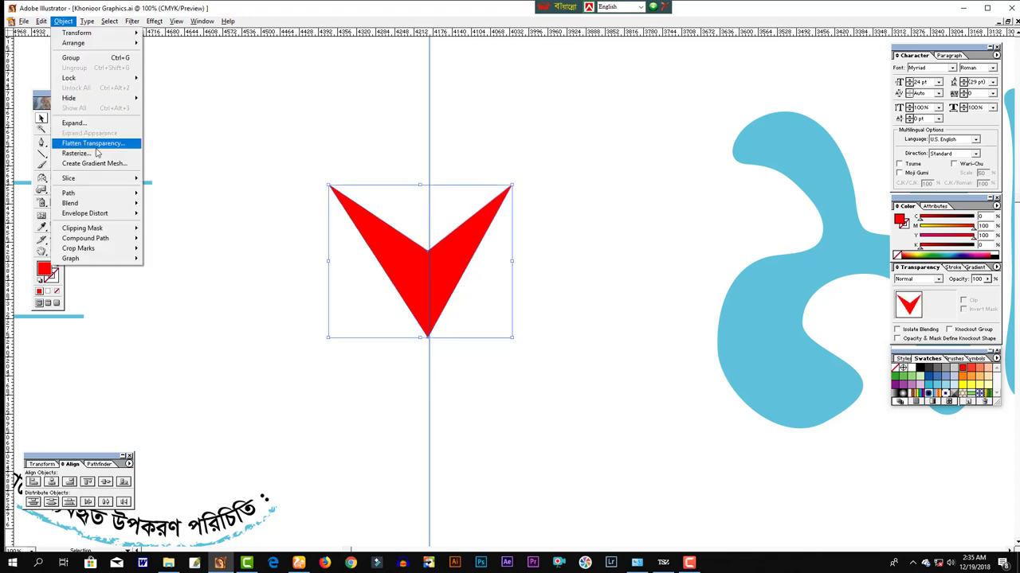
mouse_move(95, 193)
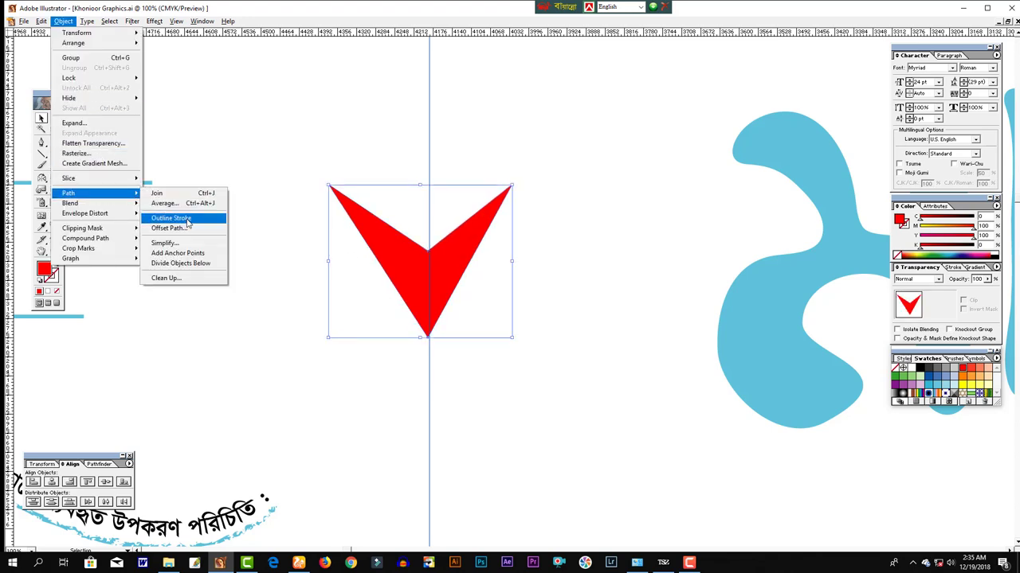
left_click(239, 247)
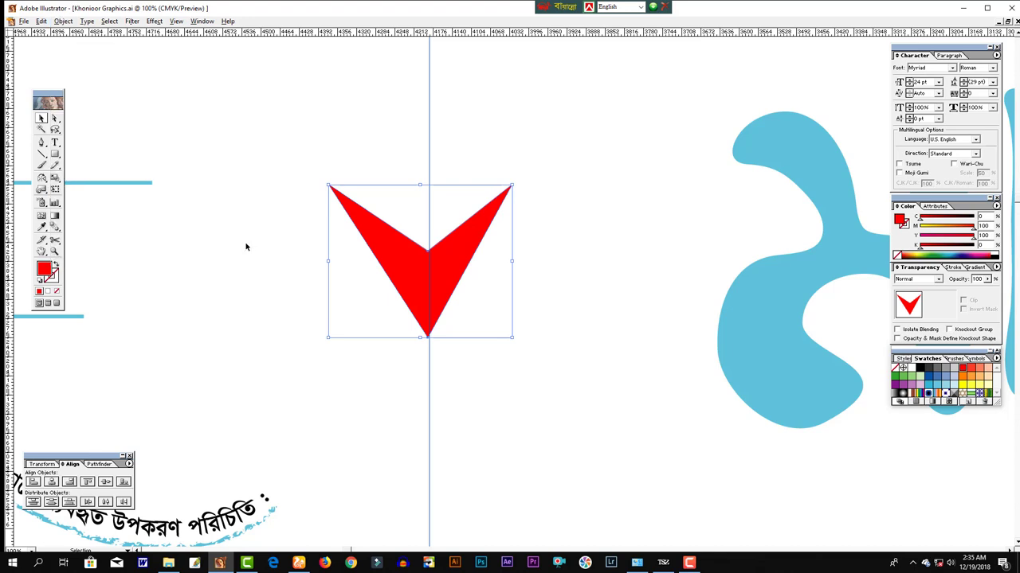
- Move the blue horizontal line upward and draw a new rectangle below it
left_click(119, 184)
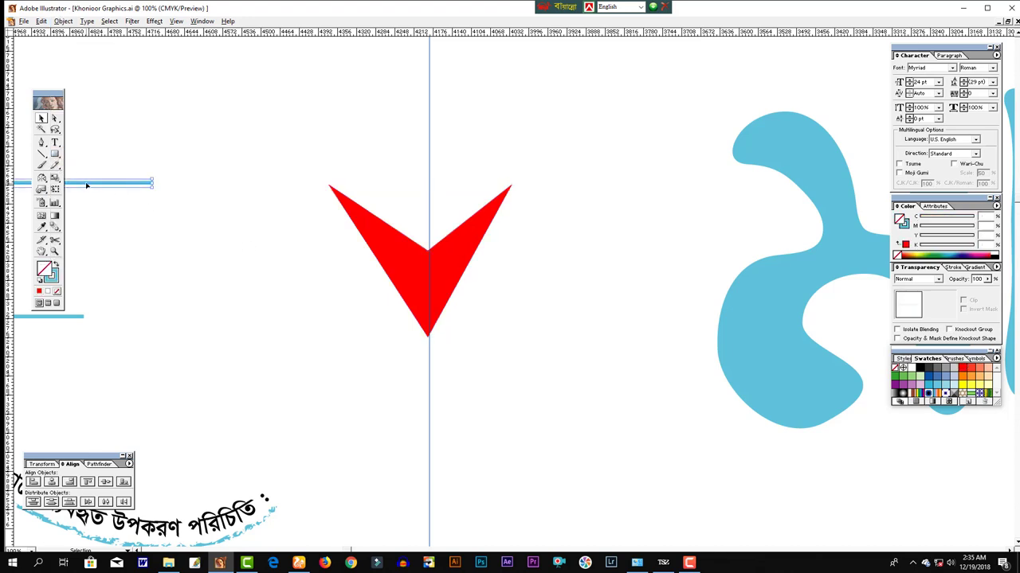
left_click_drag(88, 185, 255, 158)
key("m")
left_click_drag(119, 191, 279, 205)
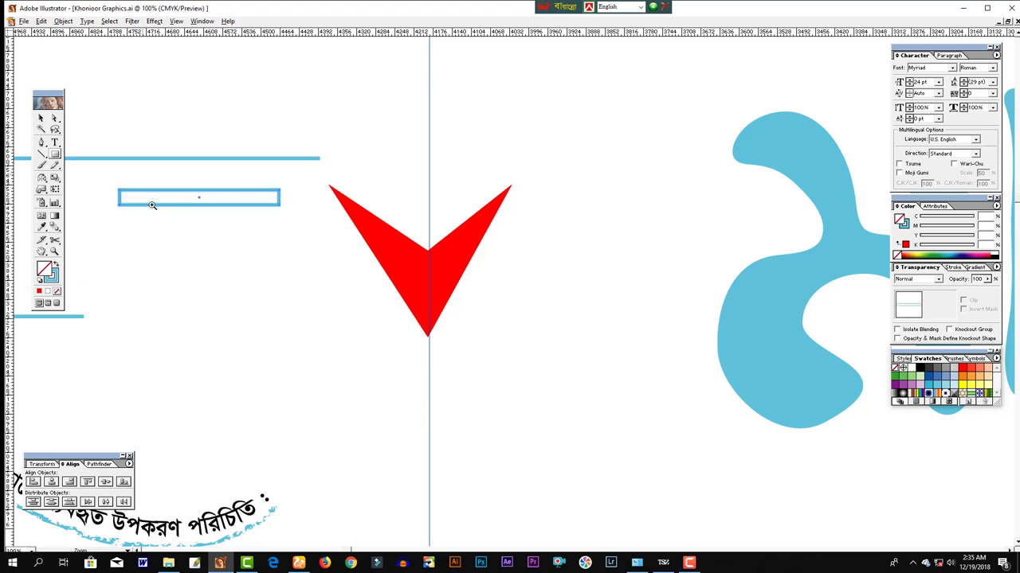
- Fill the new rectangle with the red-to-magenta rainbow gradient swatch
left_click_drag(151, 205, 243, 191)
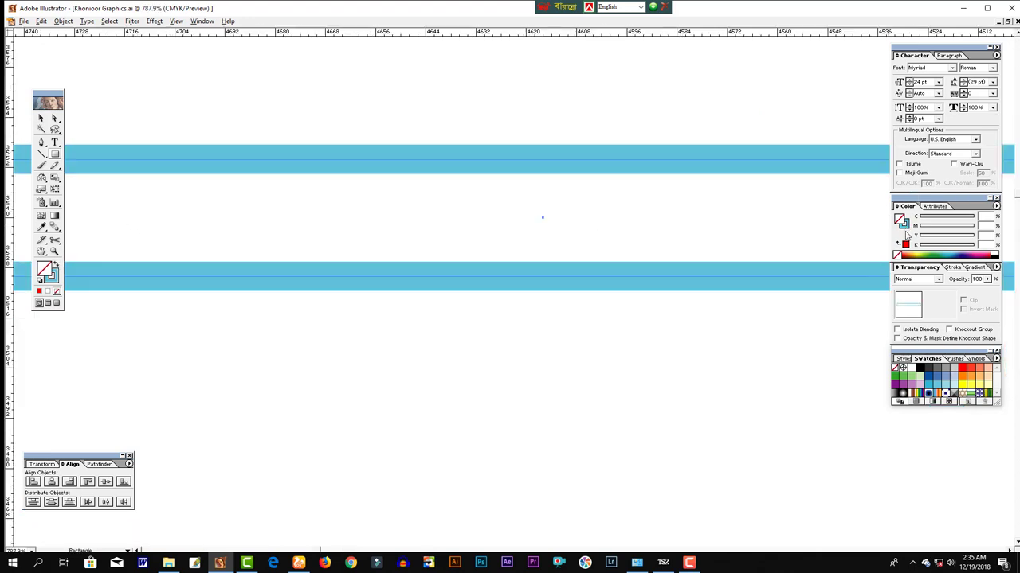
left_click(963, 369)
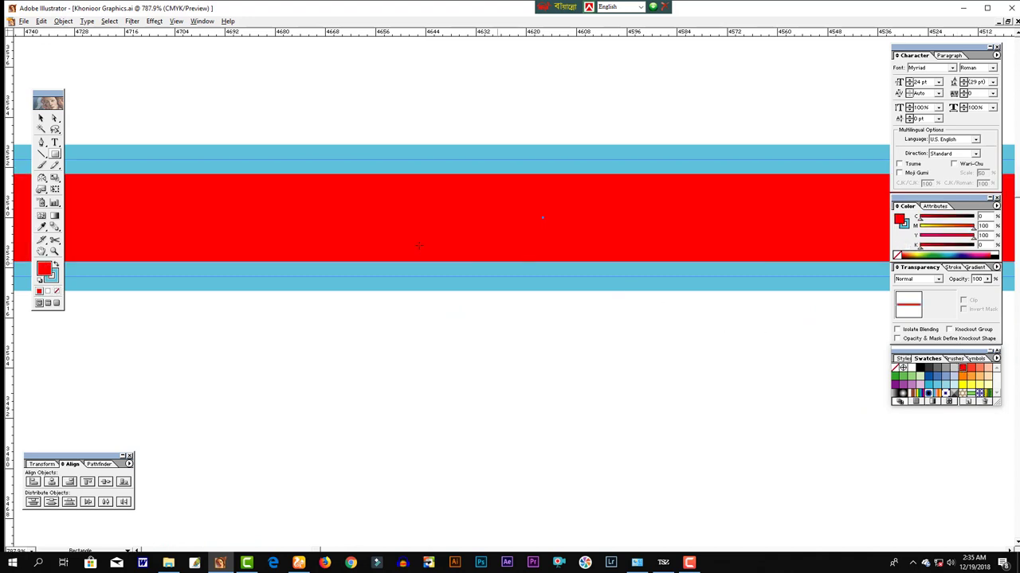
left_click(41, 118)
left_click(937, 394)
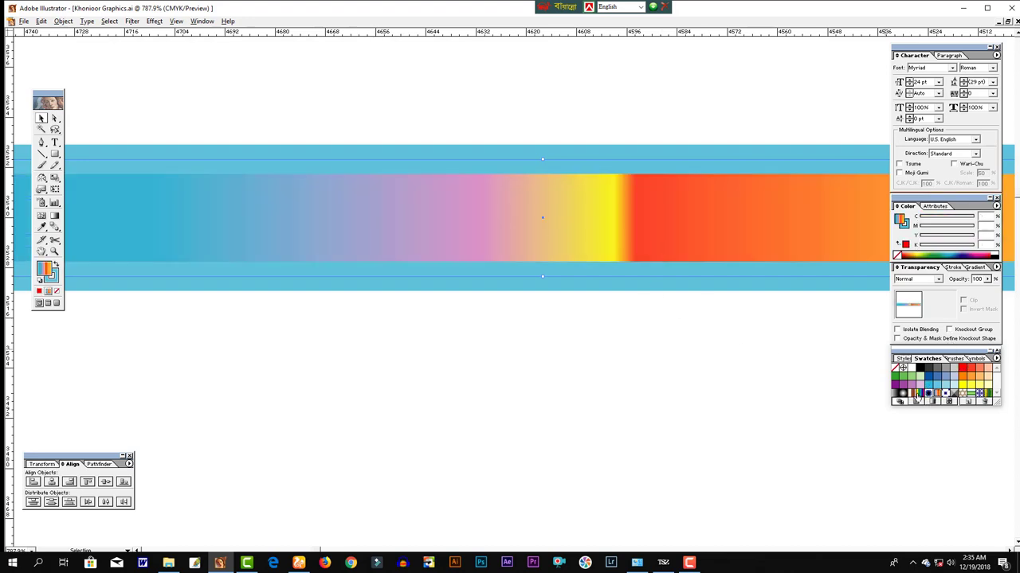
left_click(919, 393)
key("ctrl+minus")
key("ctrl+minus")
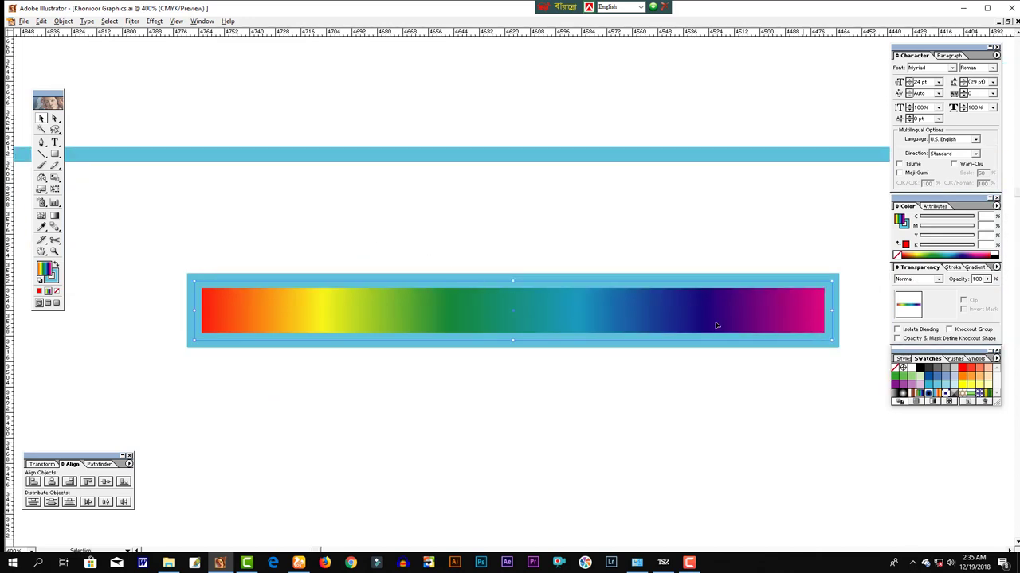
- Stretch the gradient rectangle taller and give it a black stroke
left_click_drag(513, 339, 513, 370)
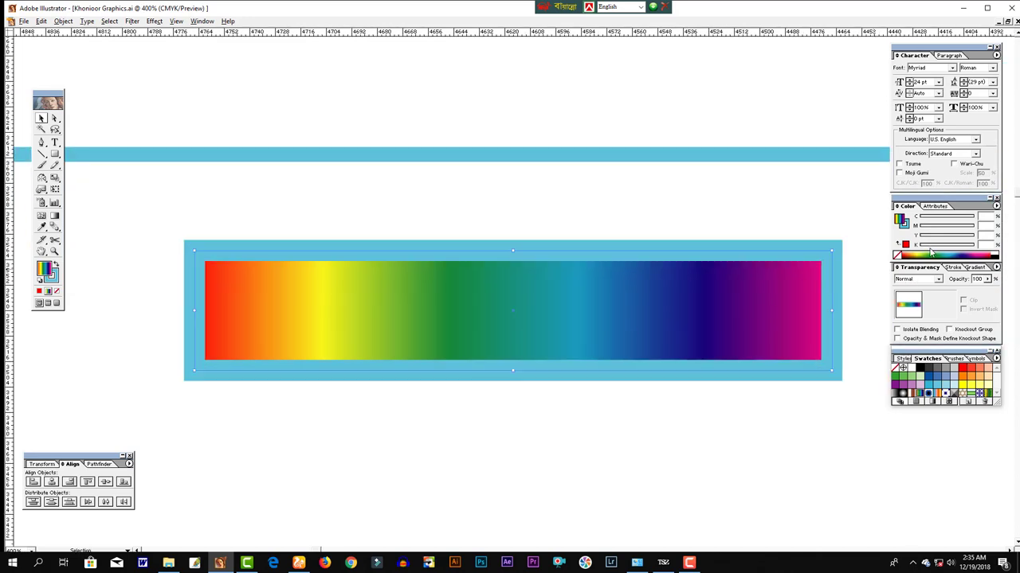
left_click(994, 254)
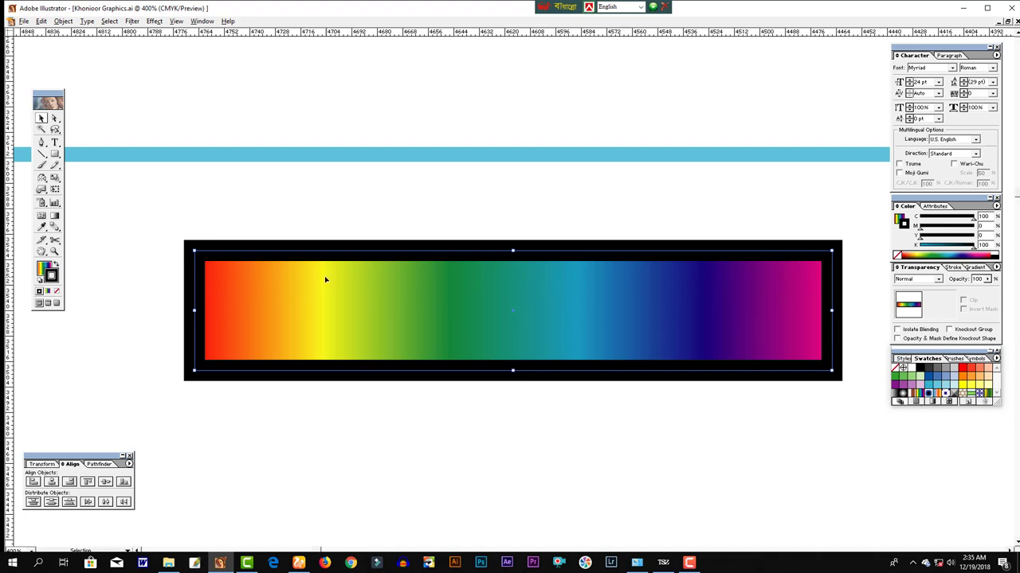
key("x")
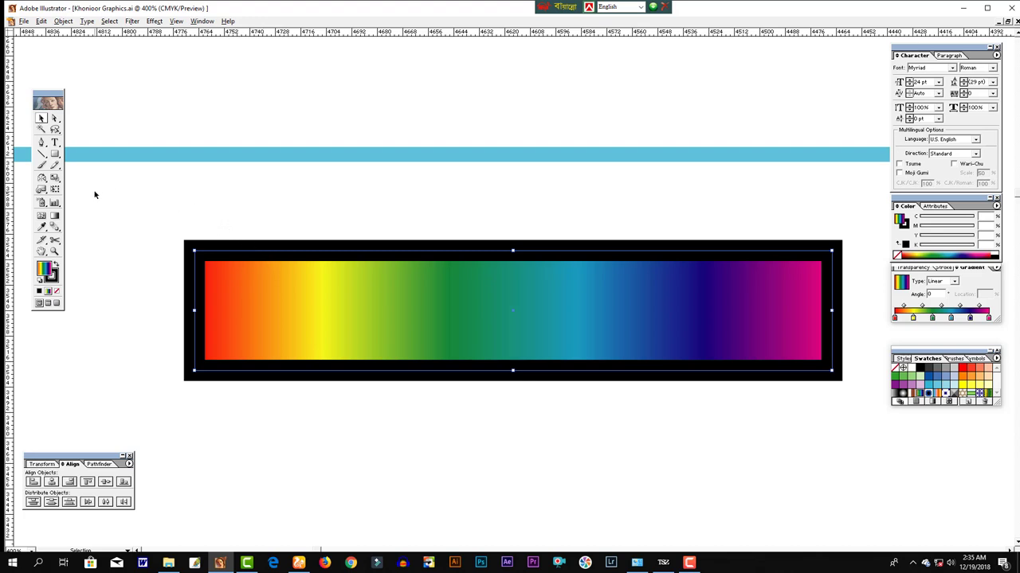
- Undo a stray small rectangle, reselect the large gradient rectangle, and bring up the Object menu
left_click(54, 154)
left_click(56, 291)
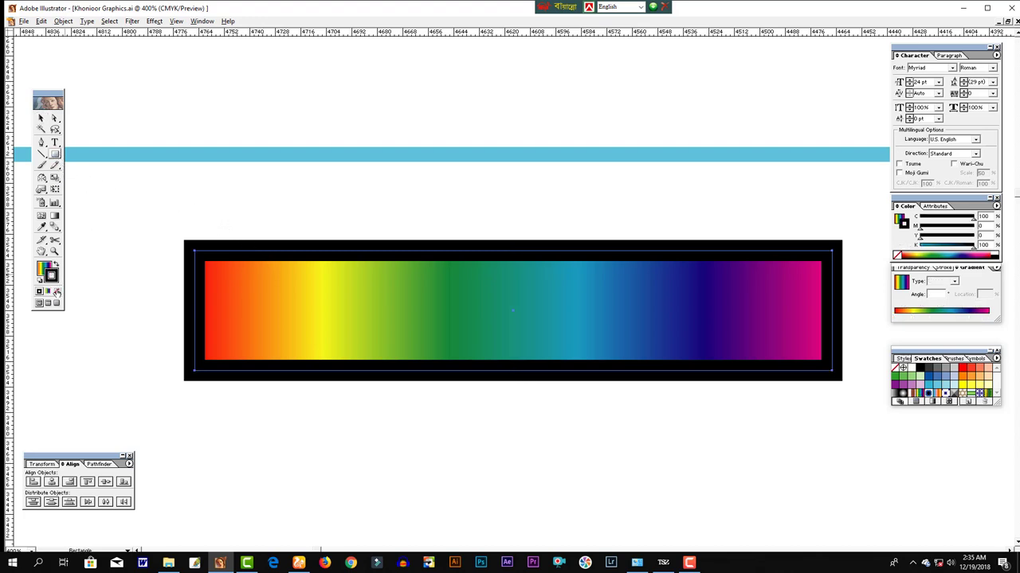
left_click_drag(143, 193, 235, 217)
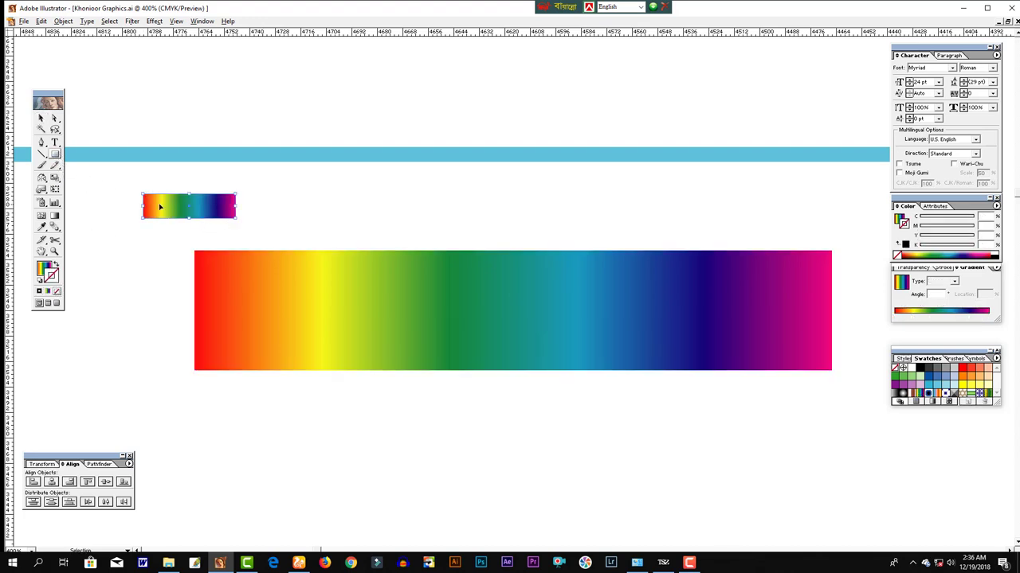
key("ctrl+z")
key("ctrl+z")
left_click(41, 118)
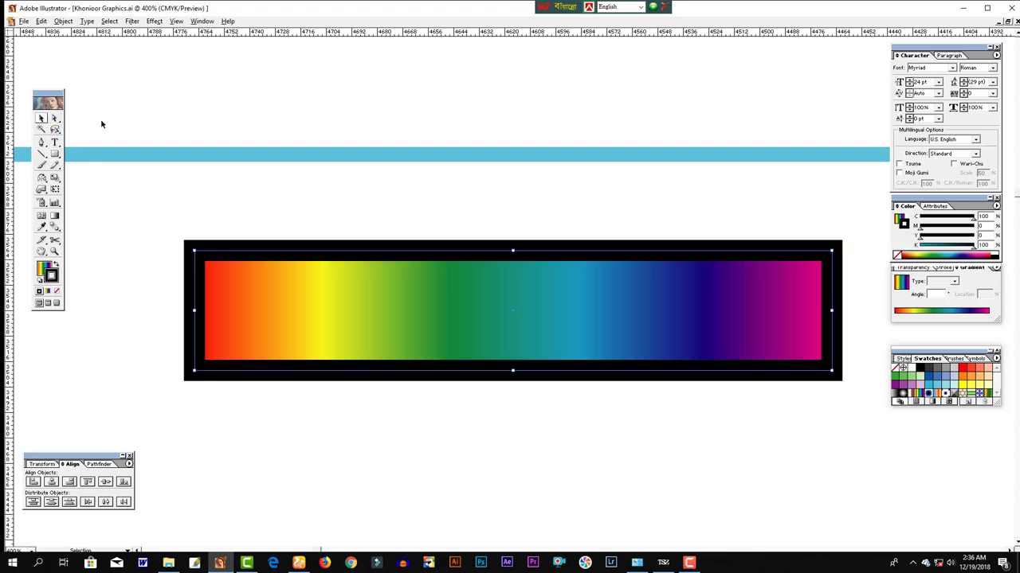
left_click(66, 23)
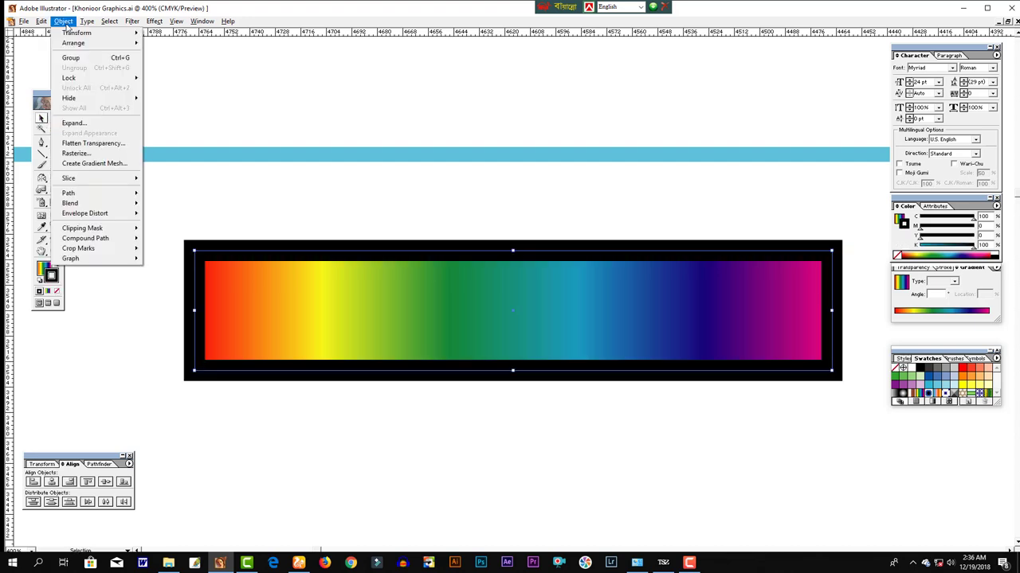
mouse_move(117, 330)
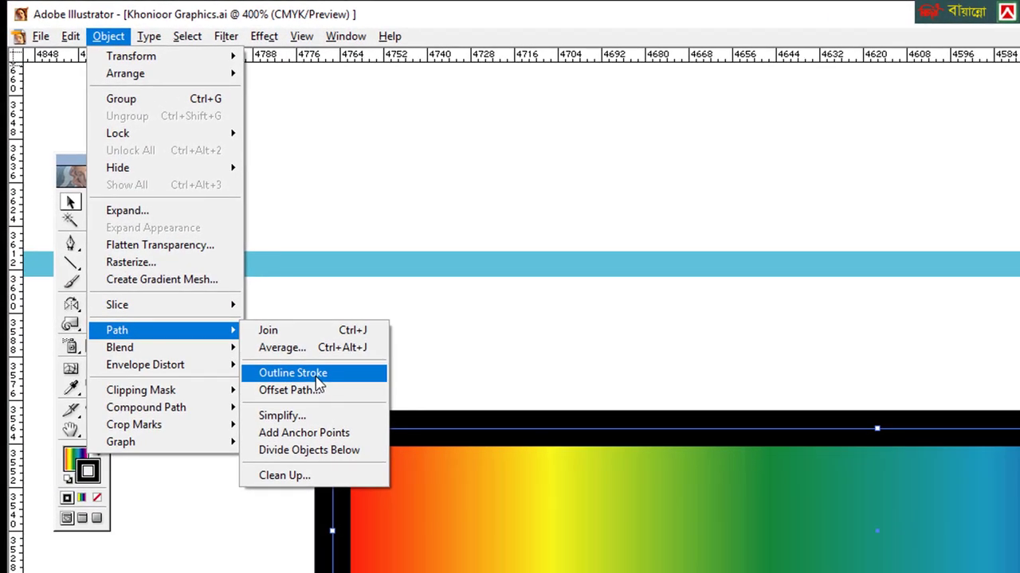
- Outline the rectangle's black stroke into a separate frame, leaving it in its original position
left_click(293, 373)
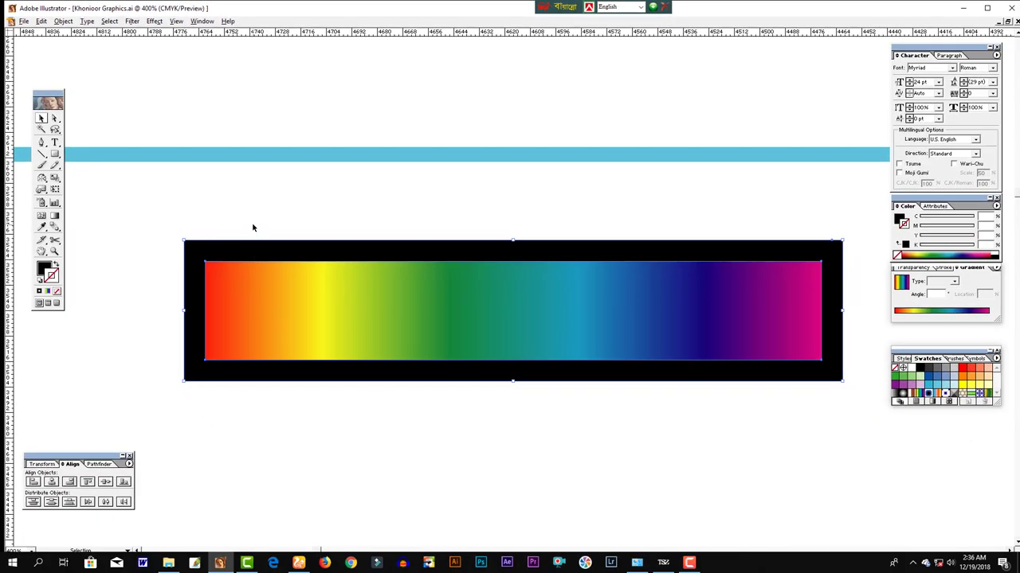
left_click(252, 223)
left_click(55, 118)
left_click(204, 264)
left_click_drag(262, 257, 269, 237)
key("ctrl+z")
key("ctrl+shift+z")
left_click(321, 291)
key("ctrl+z")
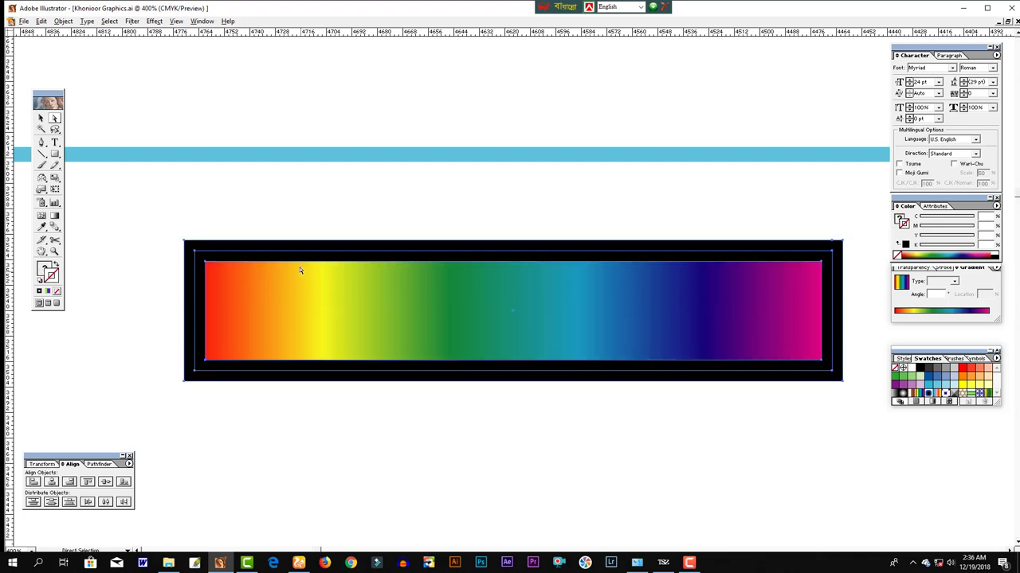
- Give the outlined frame the rainbow gradient and make the inner rectangle solid black
left_click(303, 254)
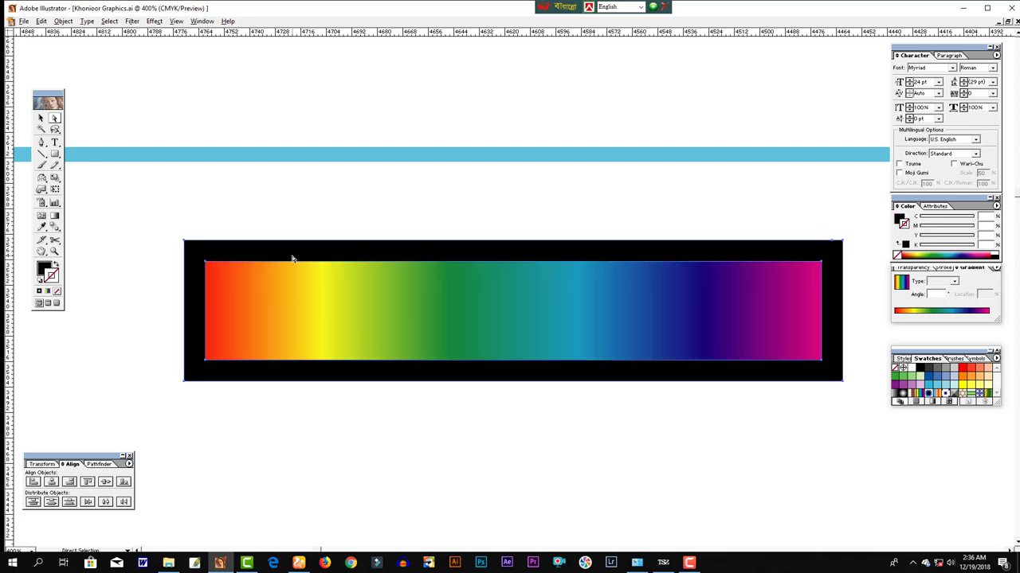
key("period")
key("ctrl+alt+b")
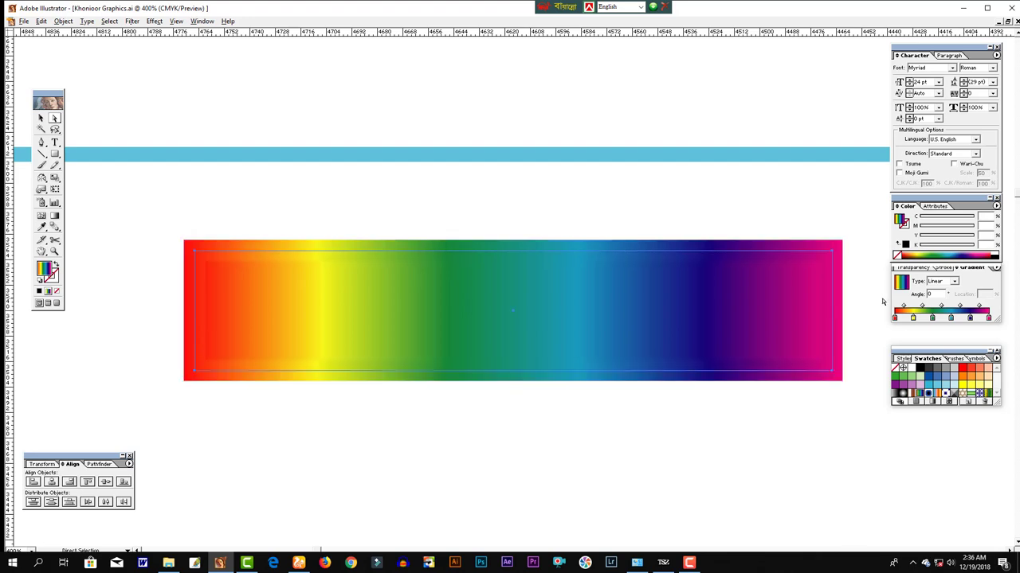
left_click(929, 382)
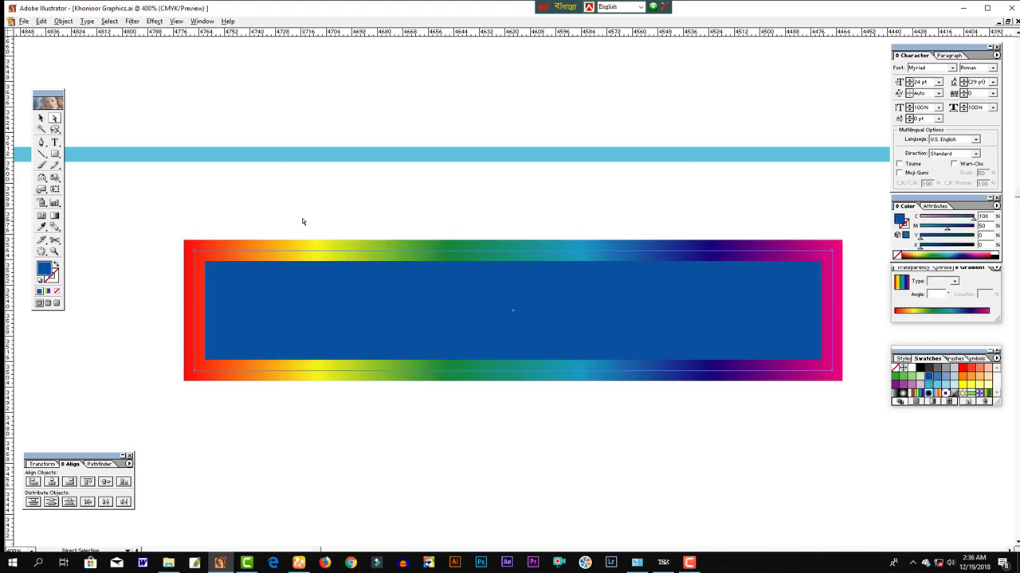
left_click(920, 369)
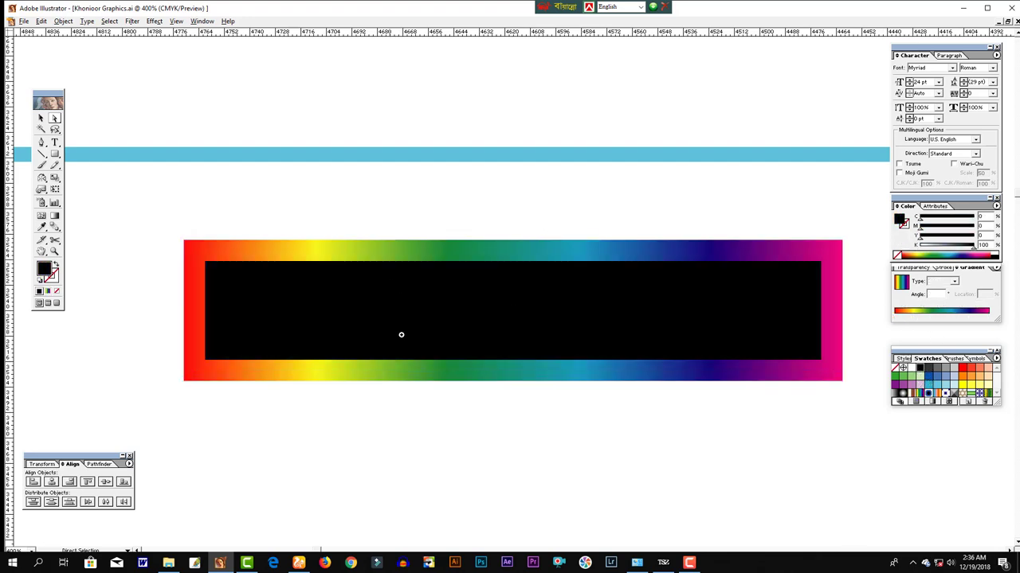
- Select both the gradient frame and black panel and move them lower
key("ctrl+minus")
left_click(669, 373)
left_click_drag(695, 358, 118, 270)
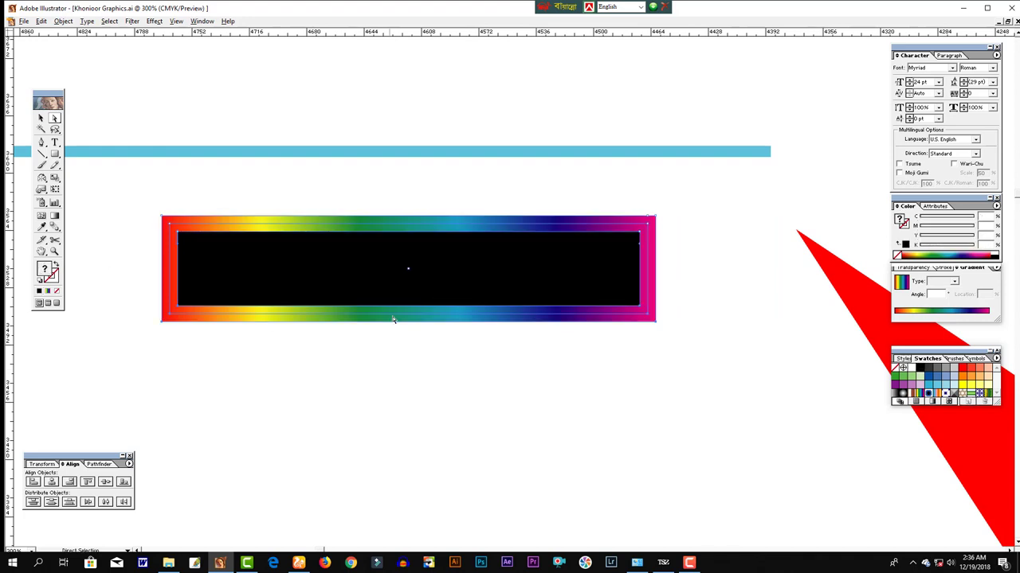
left_click_drag(396, 314, 400, 380)
- Lower the bottom edge of the frame and black panel to make them taller
key("ctrl+z")
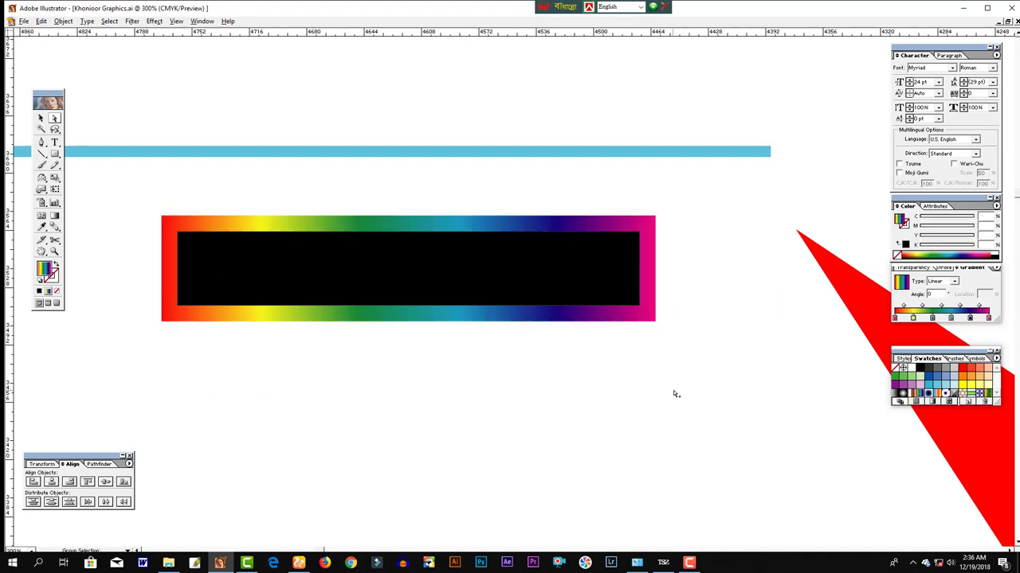
left_click_drag(685, 366, 125, 314)
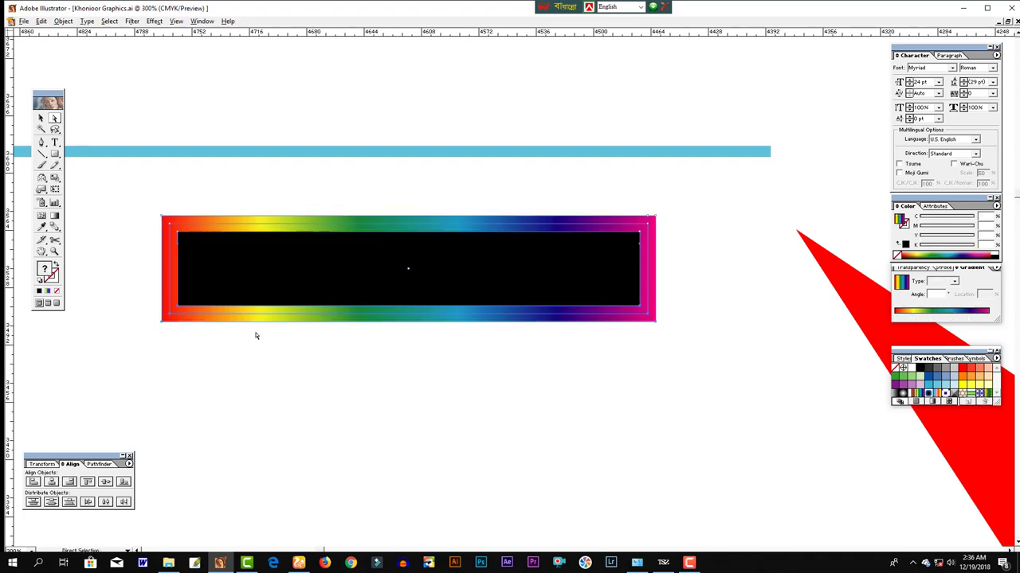
left_click_drag(323, 335, 402, 399)
left_click(312, 342)
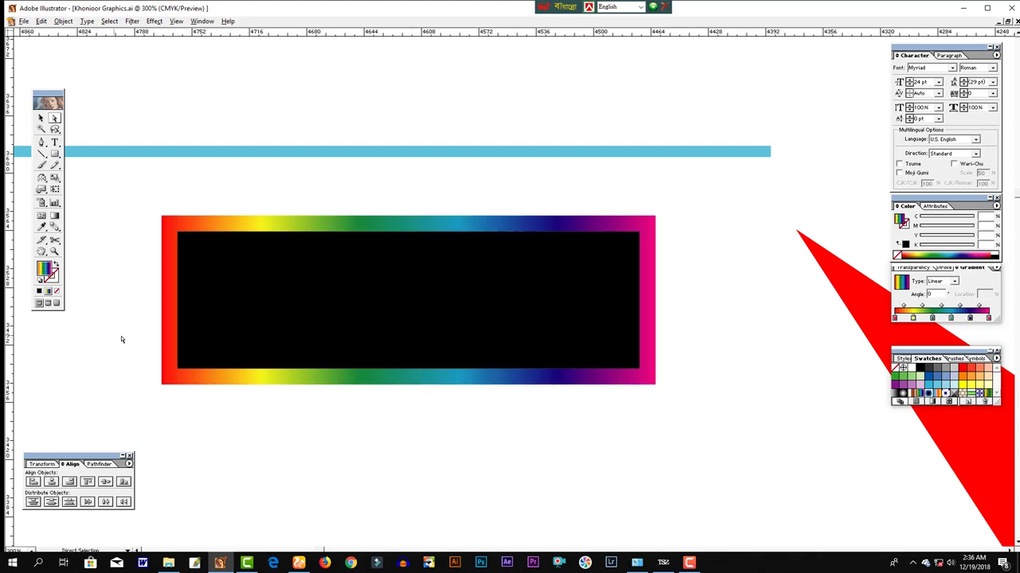
mouse_move(122, 340)
left_mouse_down()
mouse_move(189, 398)
mouse_move(211, 399)
mouse_move(175, 382)
mouse_move(218, 405)
left_mouse_up()
key("ctrl+z")
key("ctrl+z")
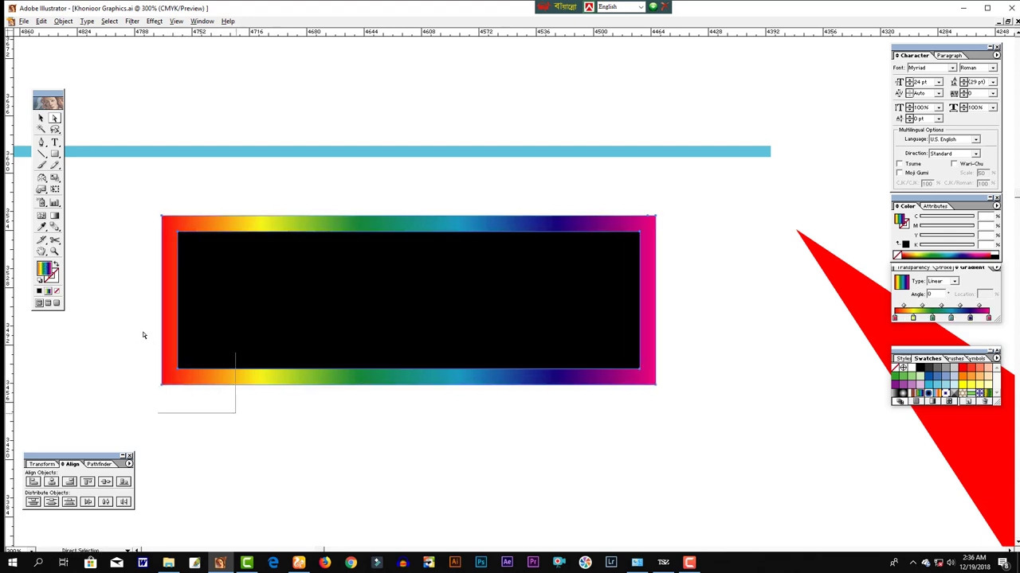
- Pull the bottom corner points inward to form an inverted trapezoid
mouse_move(143, 335)
left_mouse_down()
mouse_move(171, 379)
mouse_move(199, 391)
mouse_move(246, 386)
left_mouse_up()
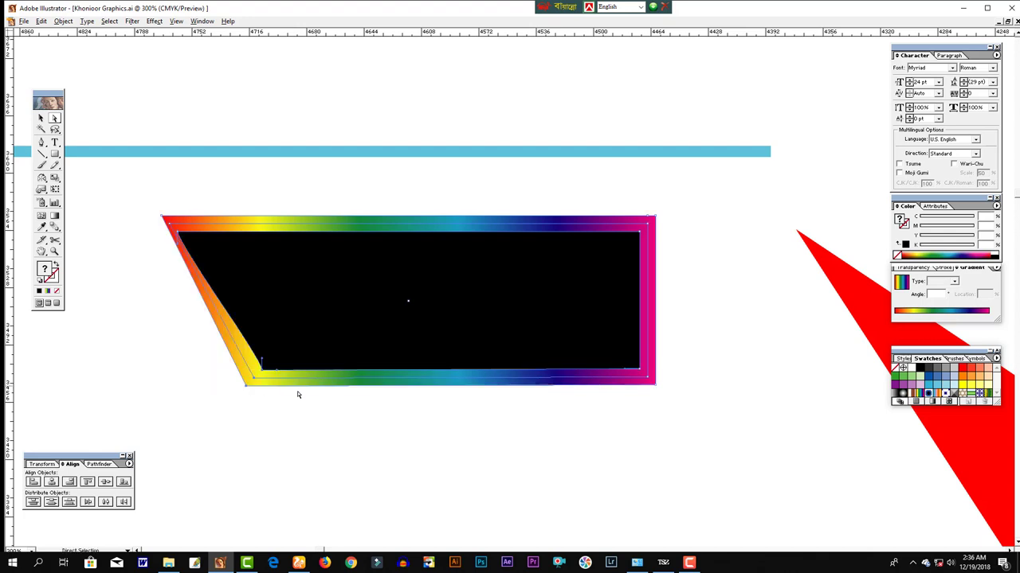
mouse_move(630, 398)
left_mouse_down()
mouse_move(655, 392)
mouse_move(565, 390)
left_mouse_up()
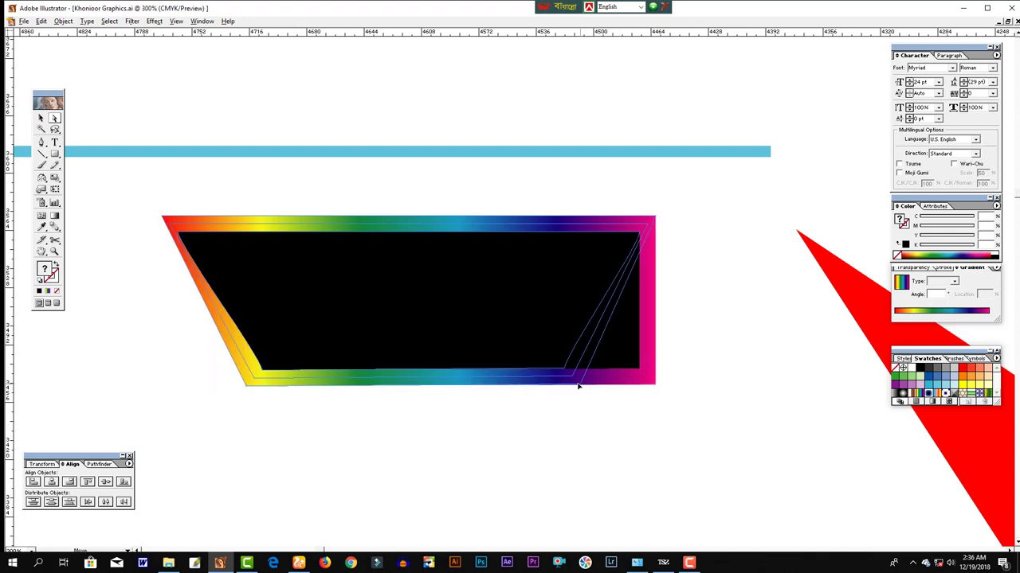
left_click_drag(566, 390, 563, 390)
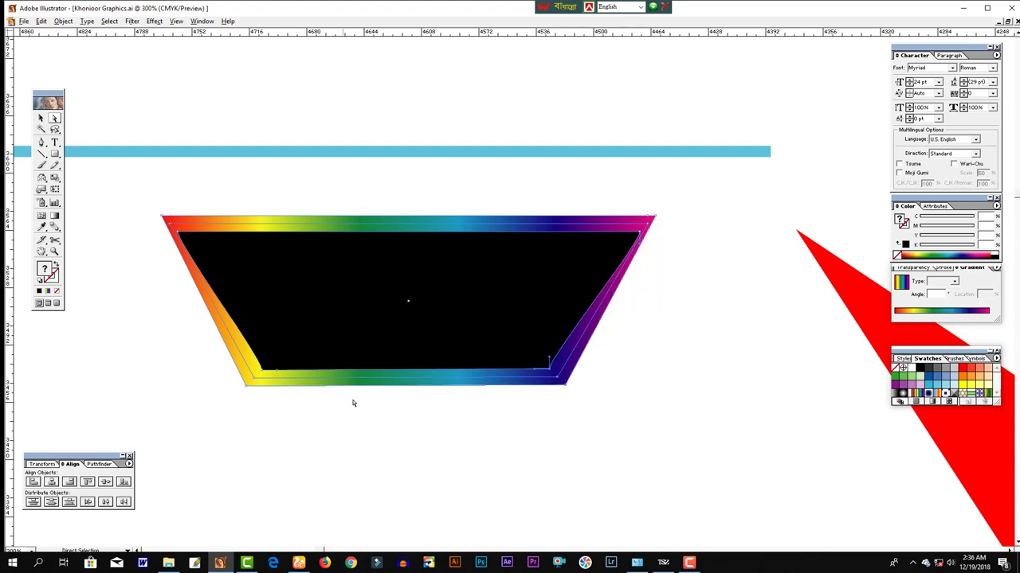
key("ctrl+minus")
key("ctrl+minus")
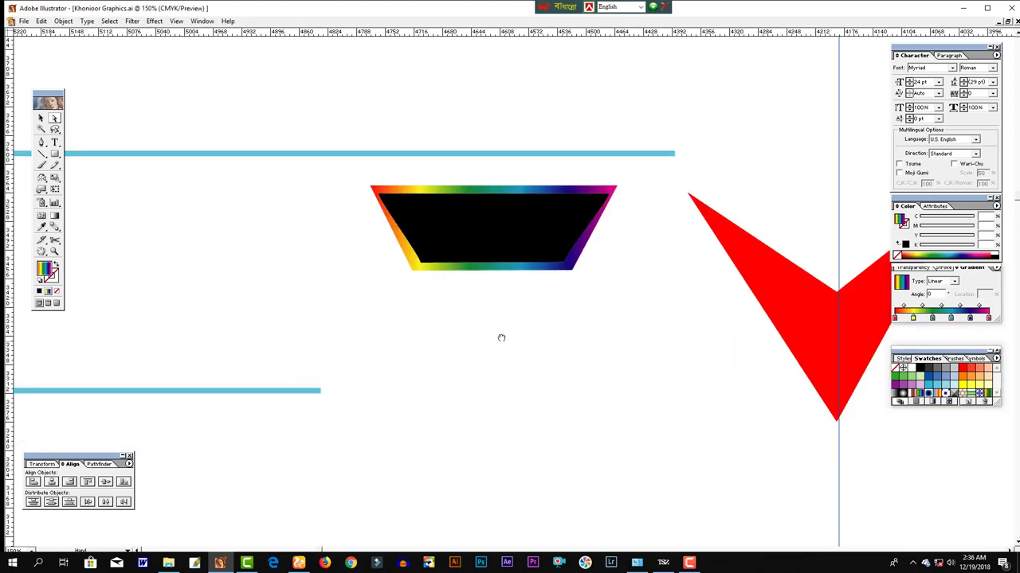
left_click_drag(499, 337, 403, 406)
left_click(64, 21)
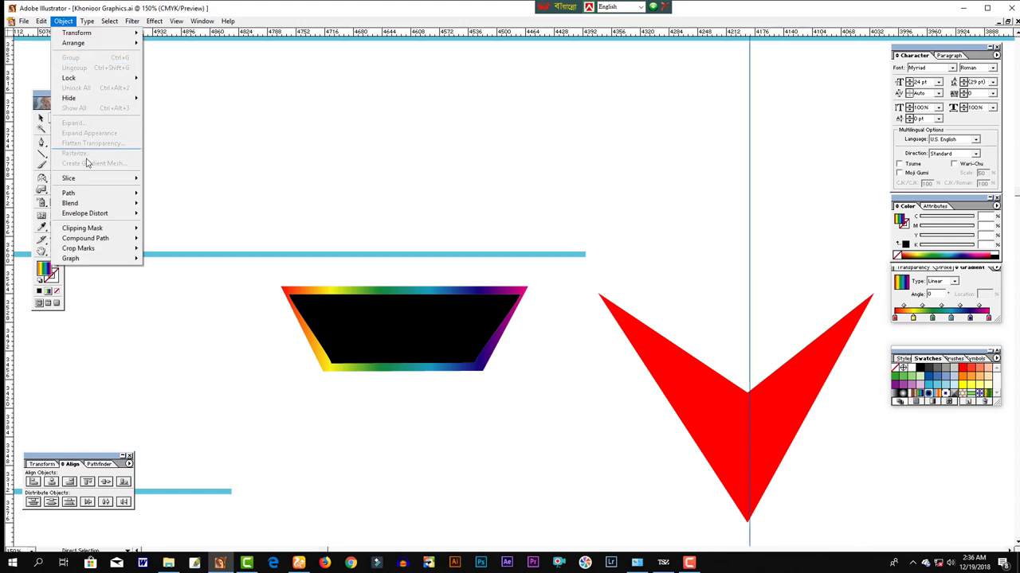
left_click(187, 323)
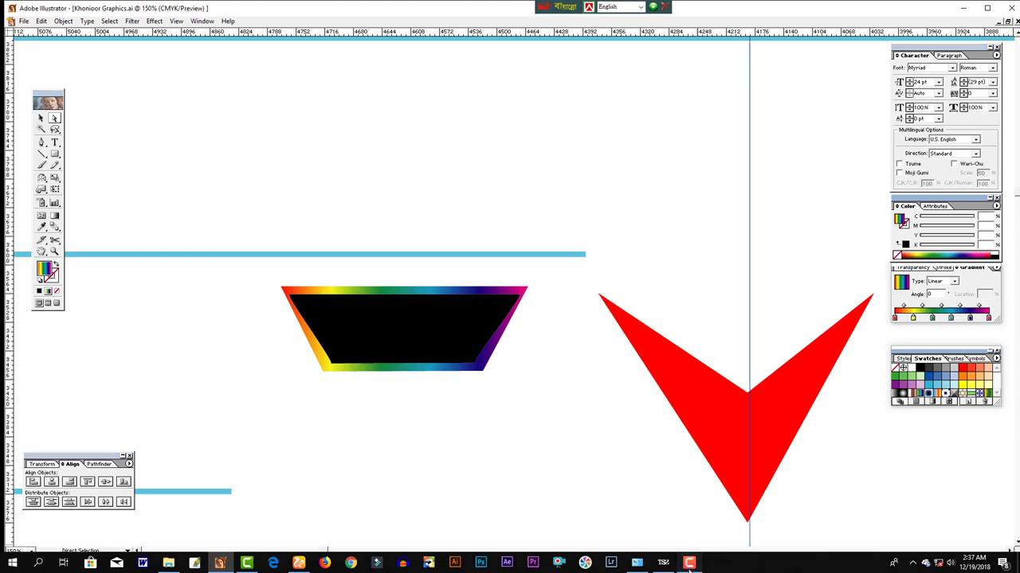
left_click(689, 562)
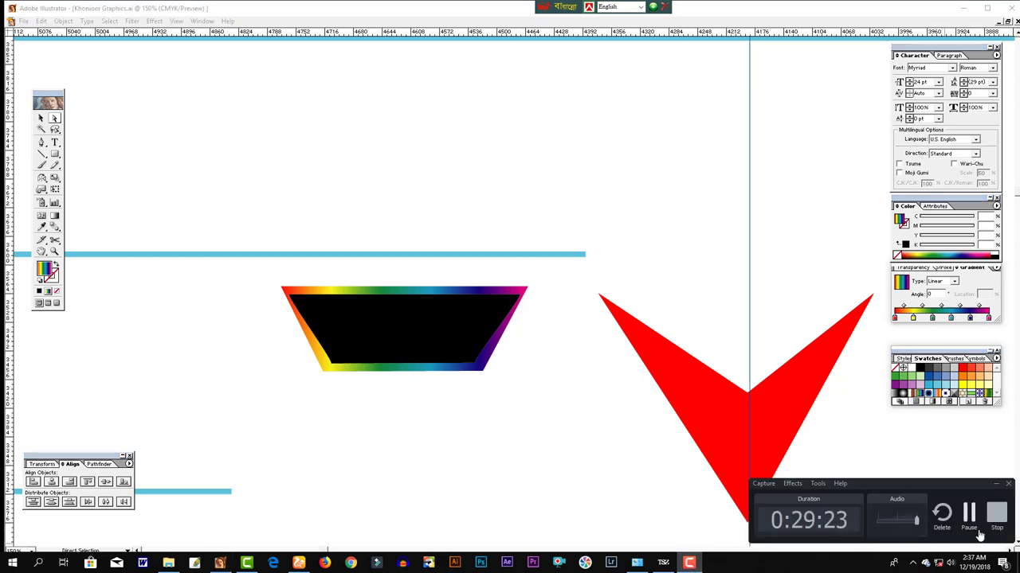
left_click(992, 519)
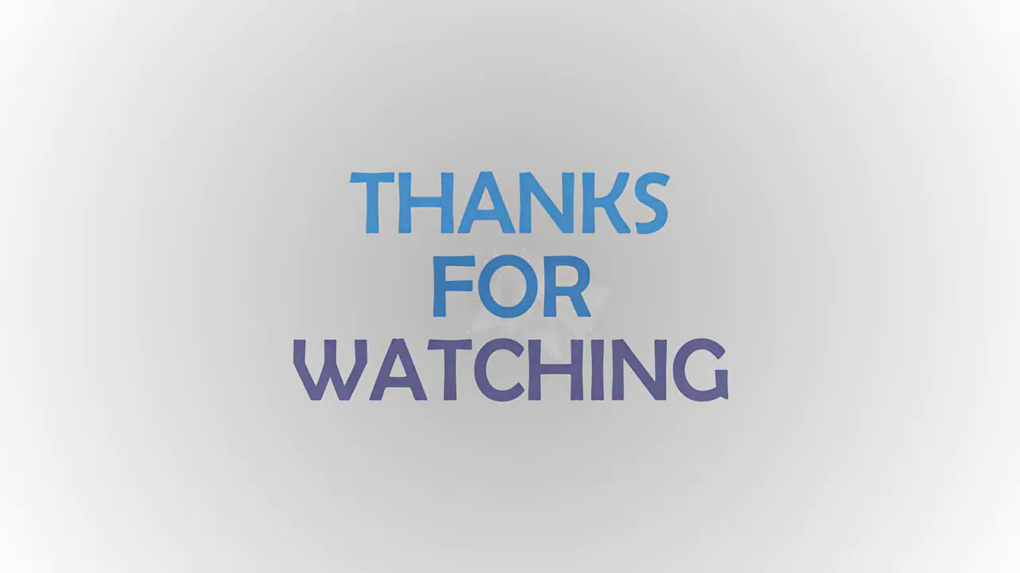